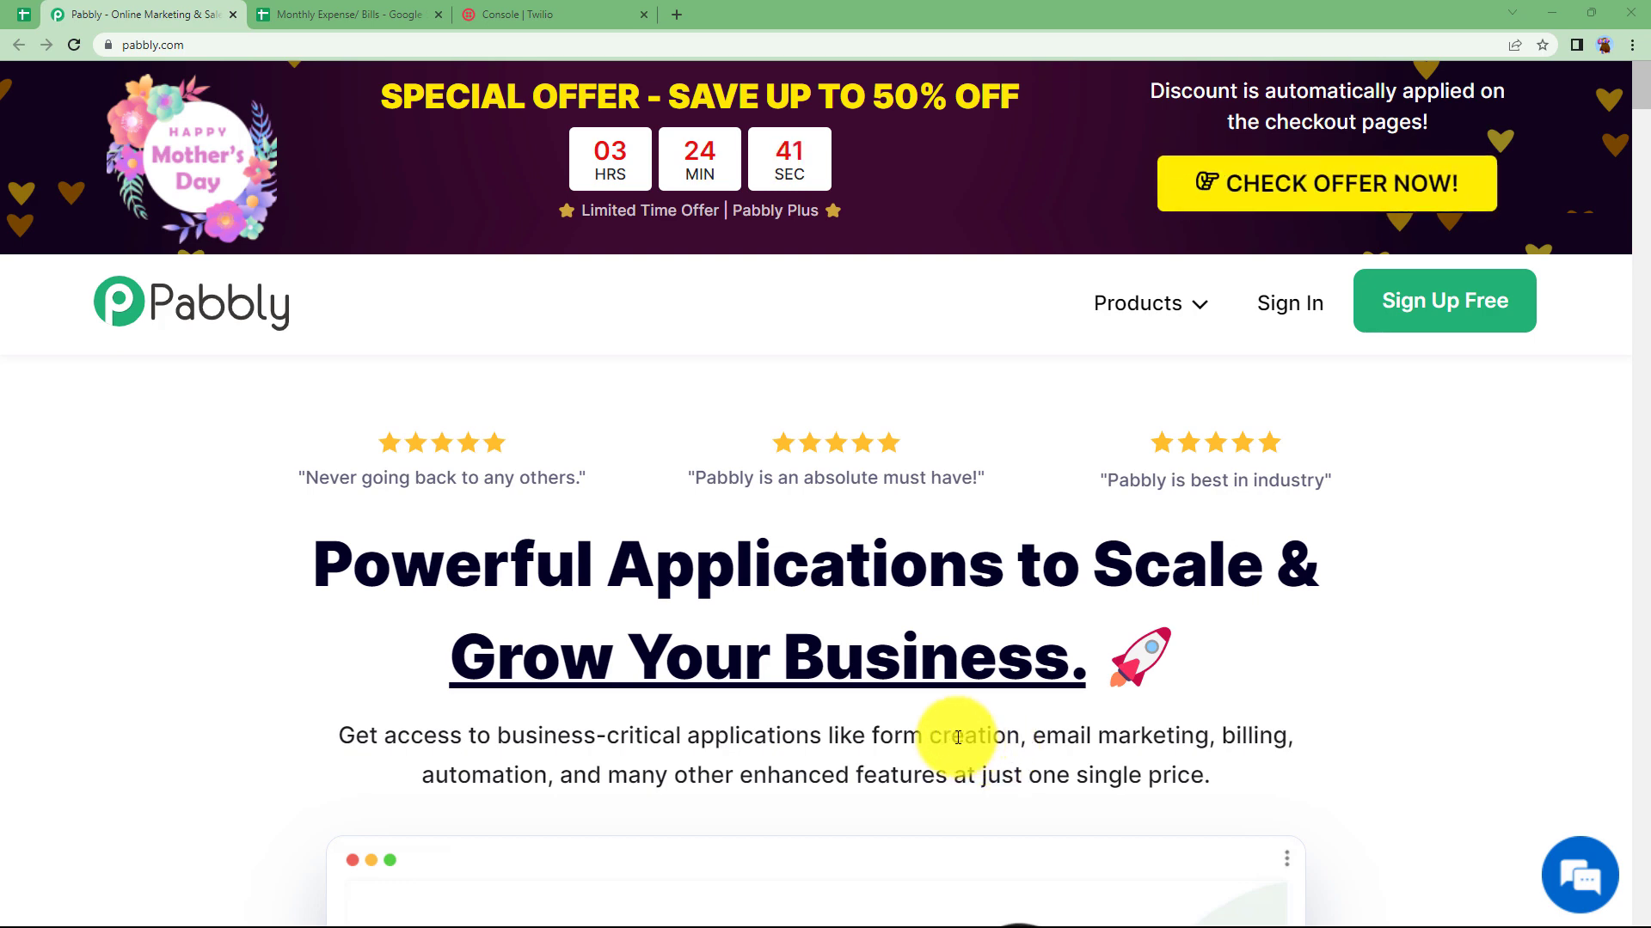
Glance over the bills spreadsheet and the Twilio console, then return to the Pabbly website
left_click(391, 13)
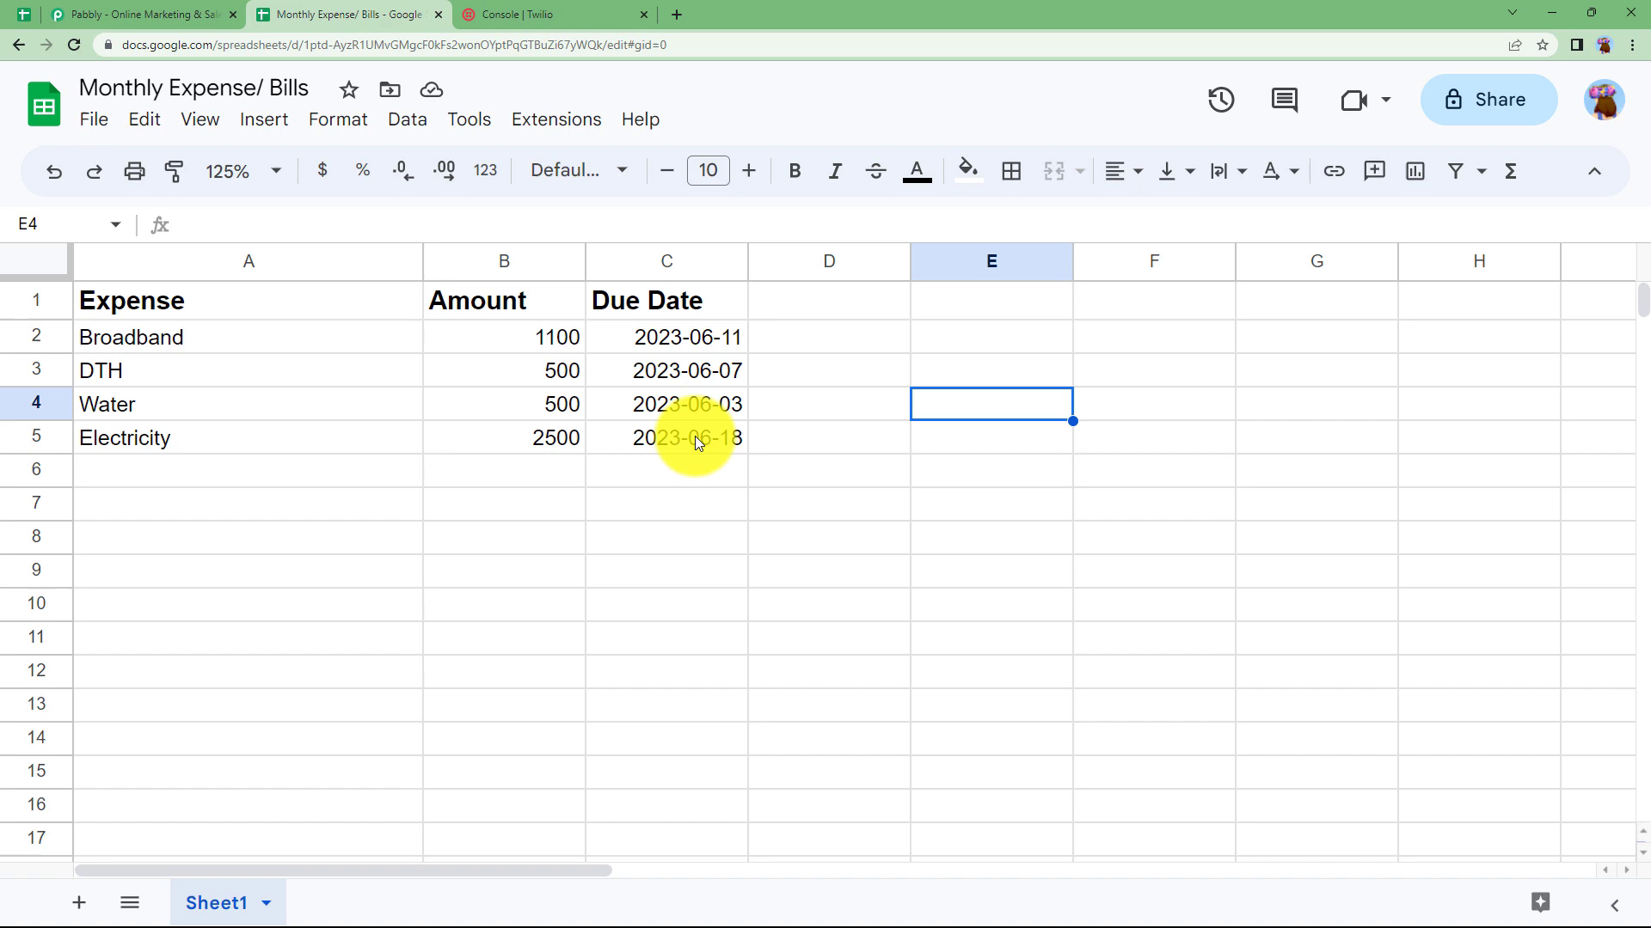
left_click(602, 10)
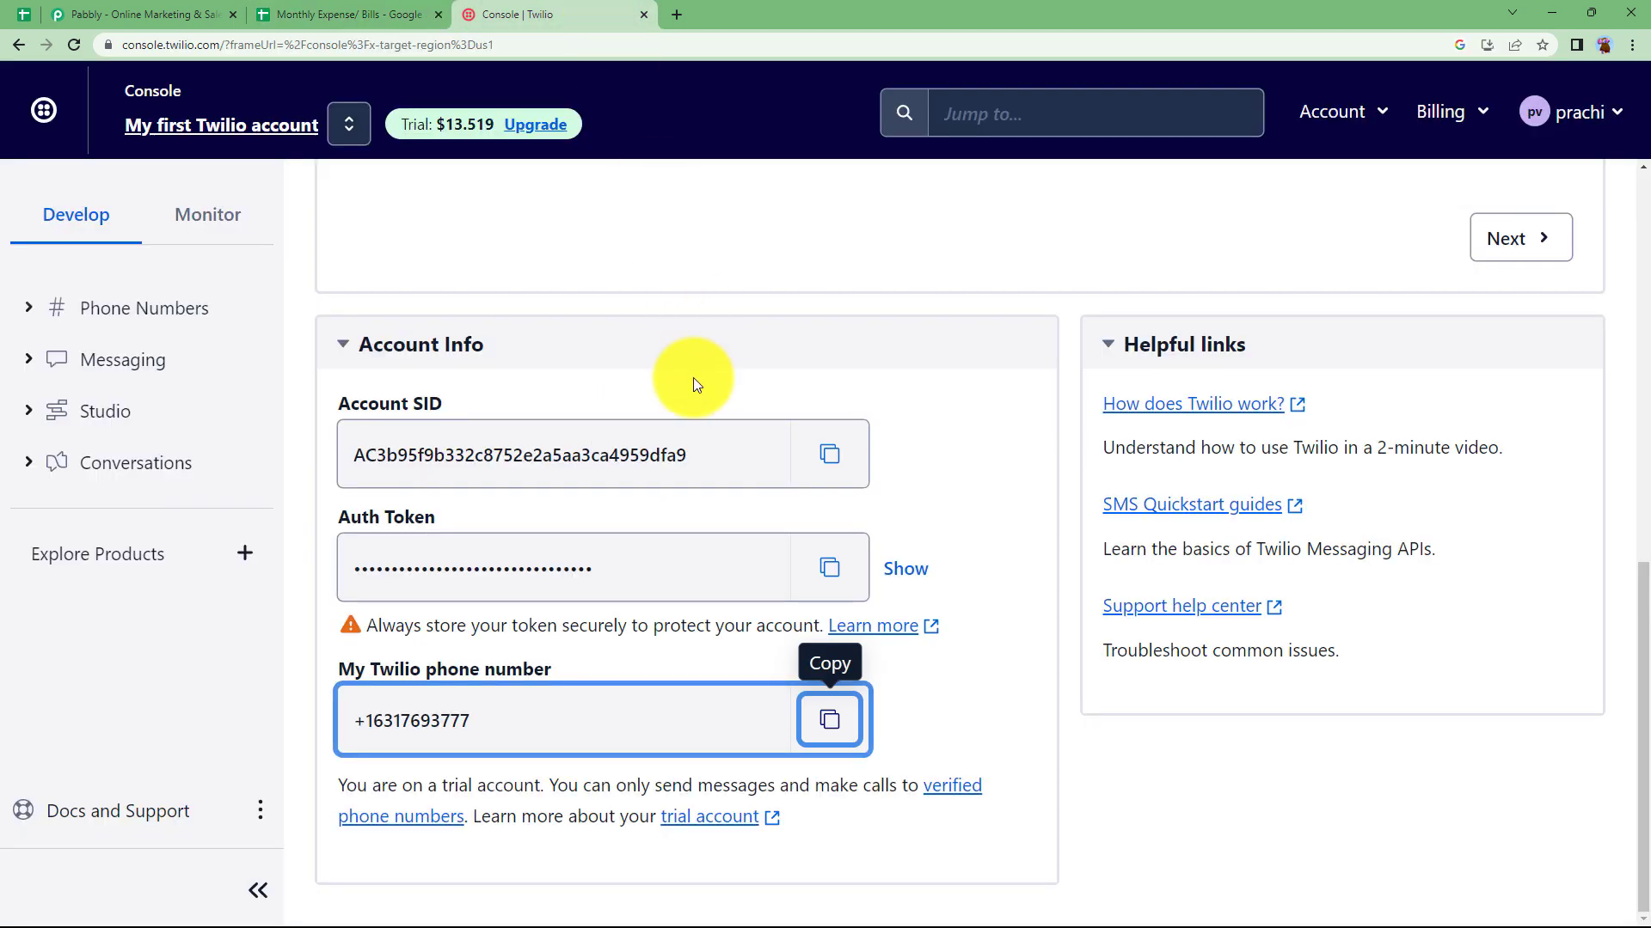
scroll(693, 378, "up", 10)
left_click(188, 11)
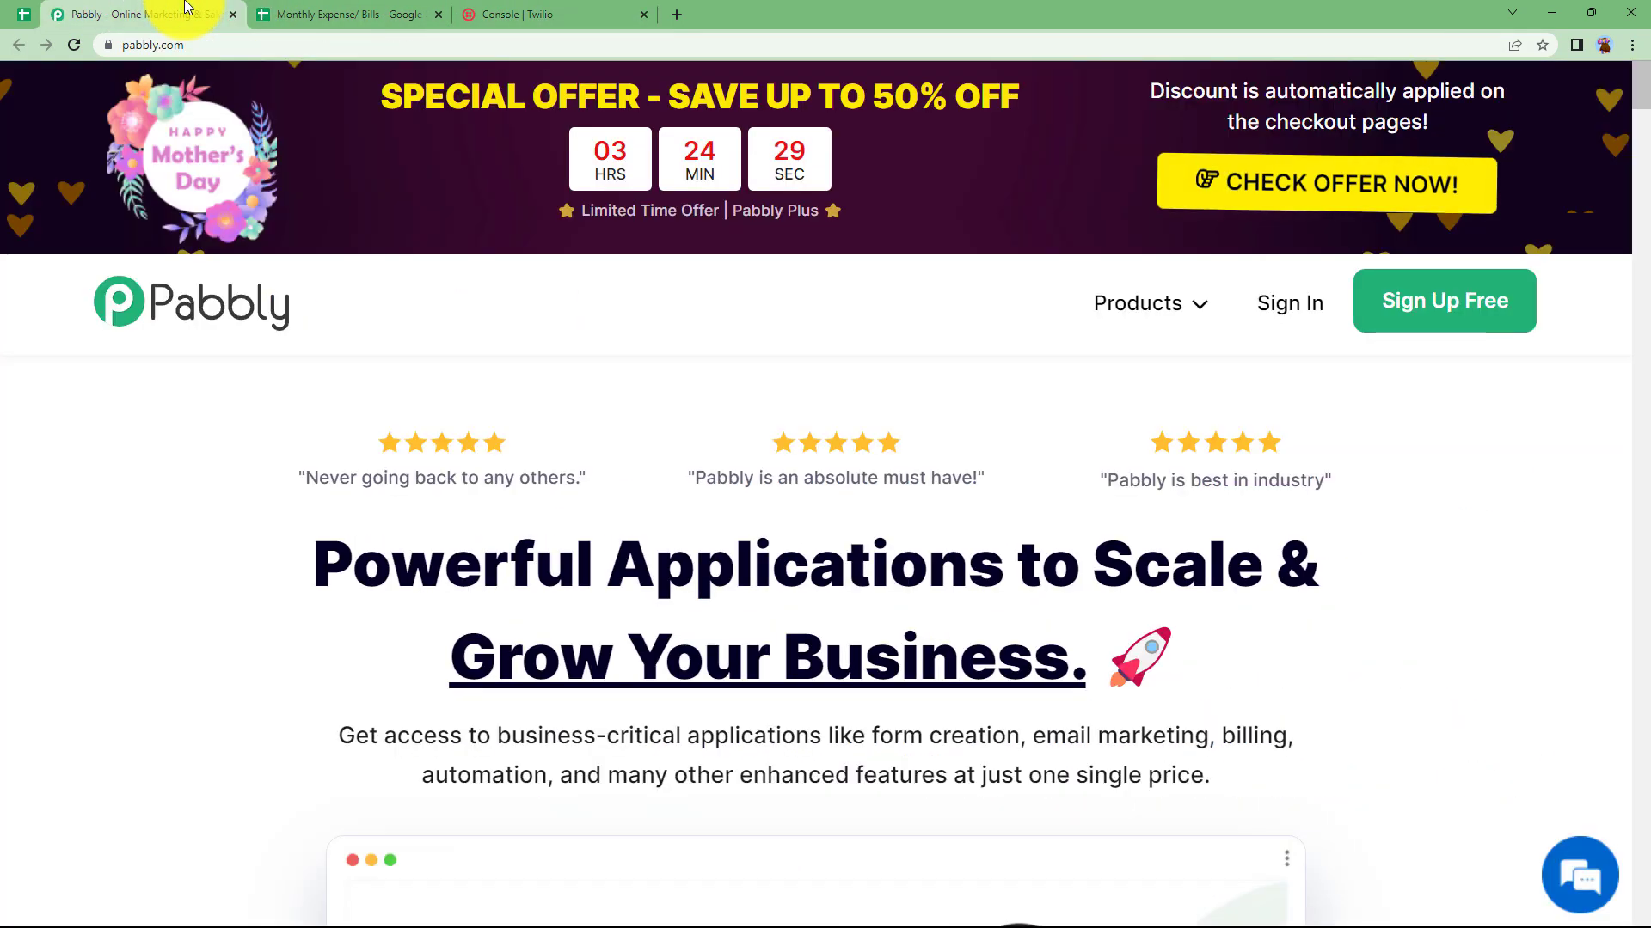
Sign in to Pabbly and locate Pabbly Connect in the All Apps list
left_click(1295, 309)
scroll(722, 405, "down", 3)
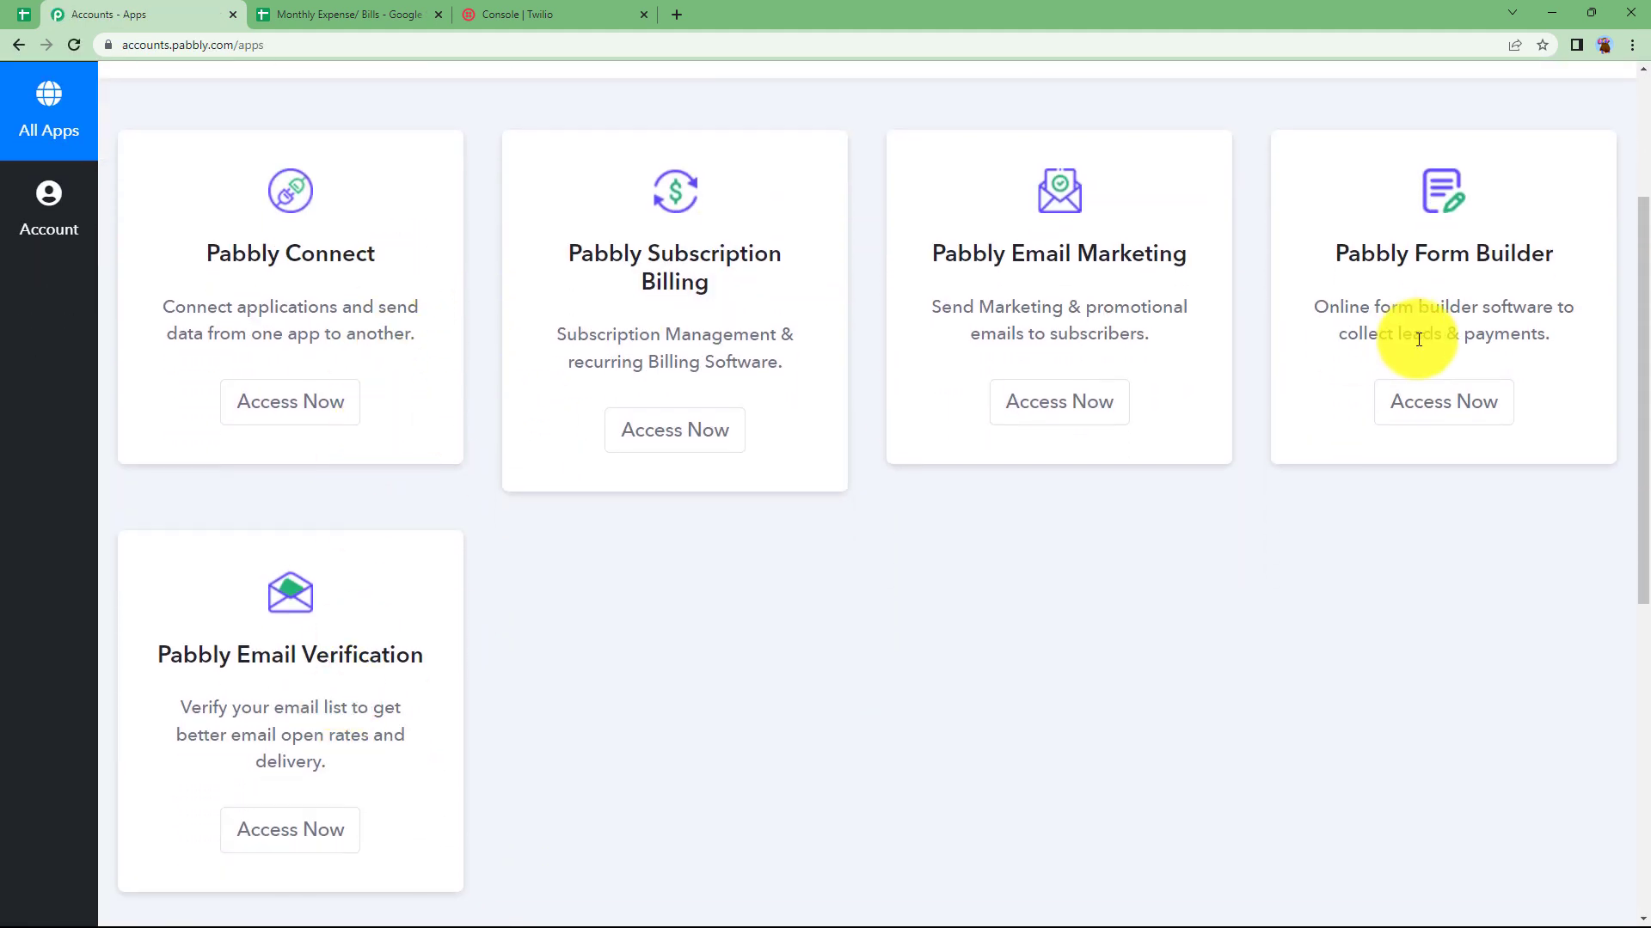
left_click_drag(206, 252, 381, 250)
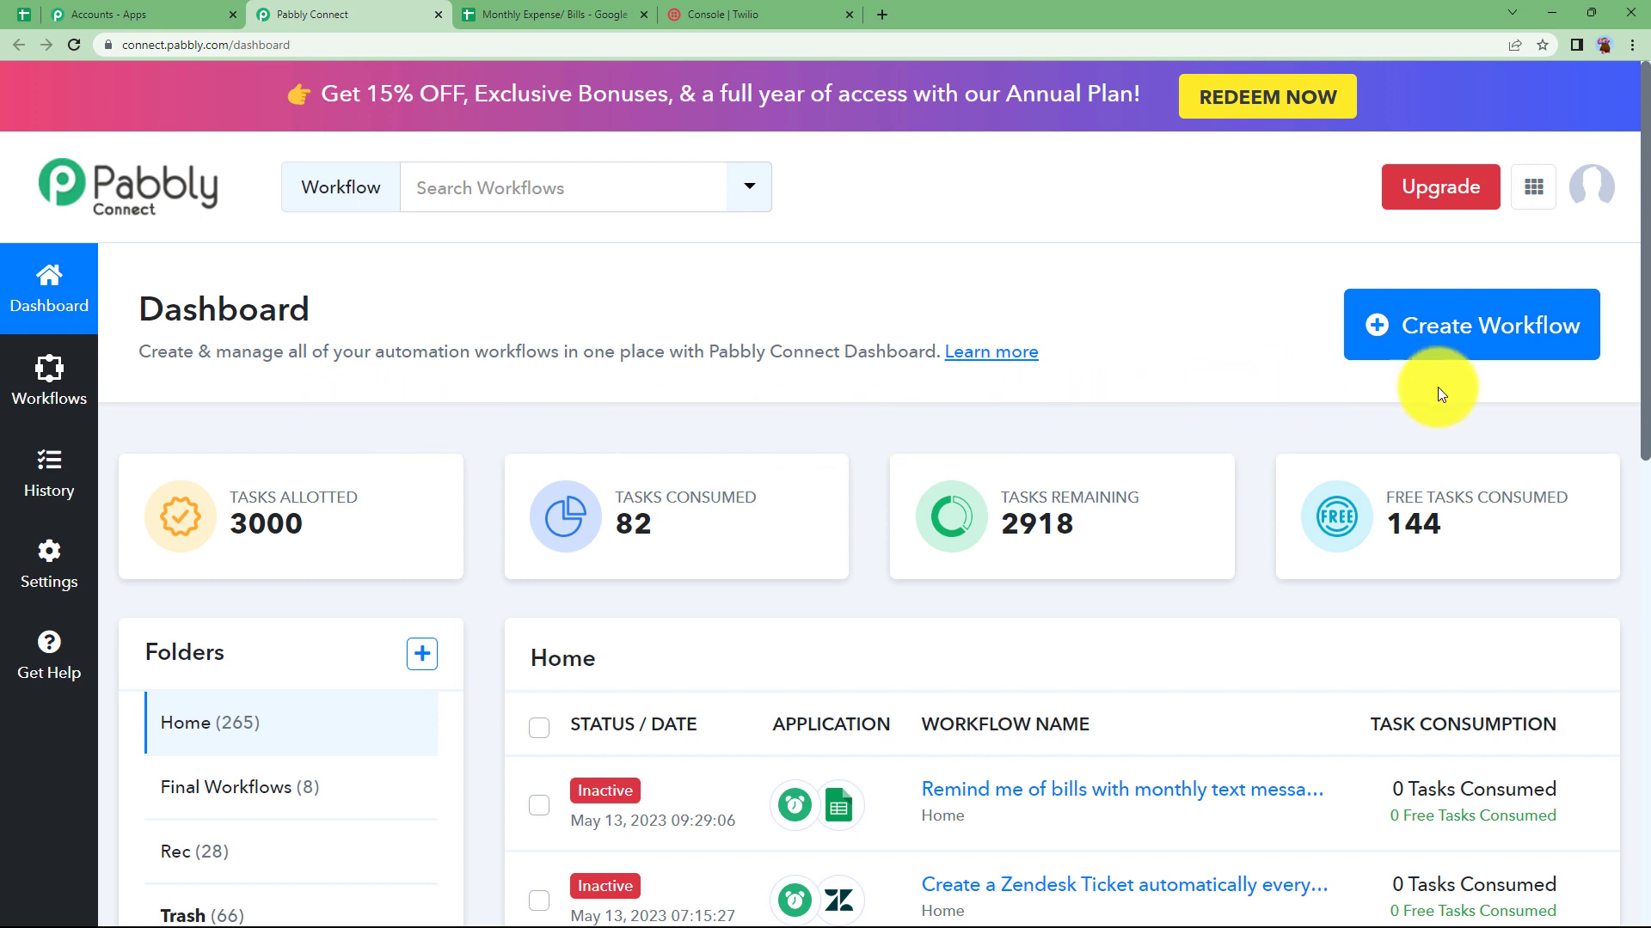
Create a new workflow titled 'Remind Me of Bills with monthly reminder on text messages'
left_click(1478, 356)
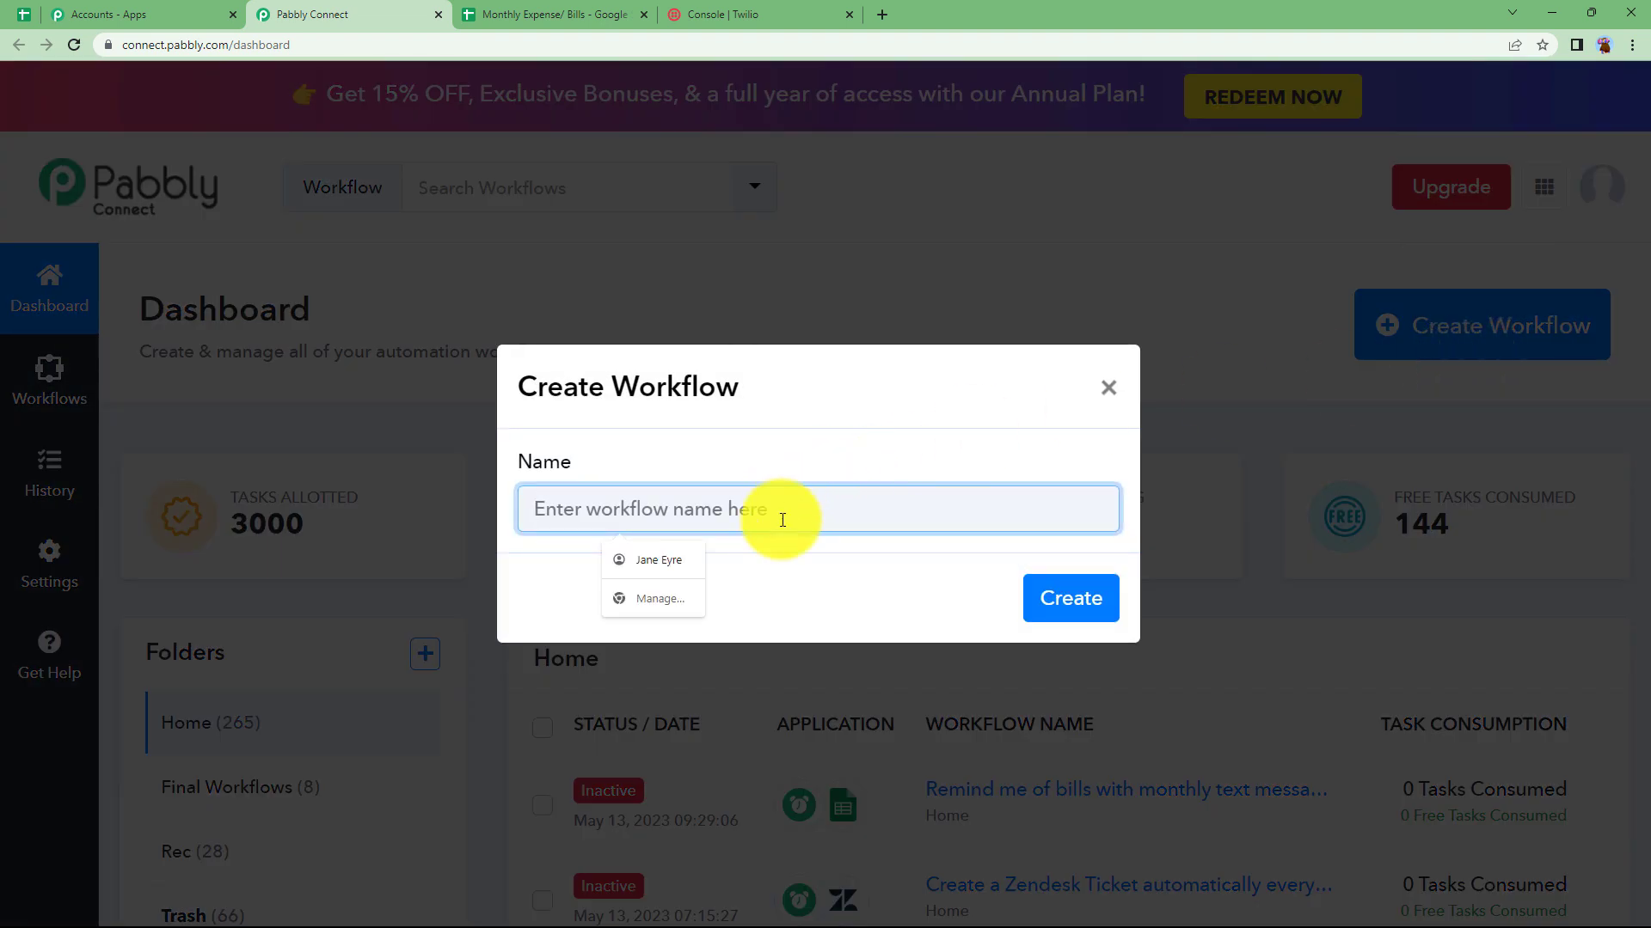
type("Remind Me of Bills with monthly reminde")
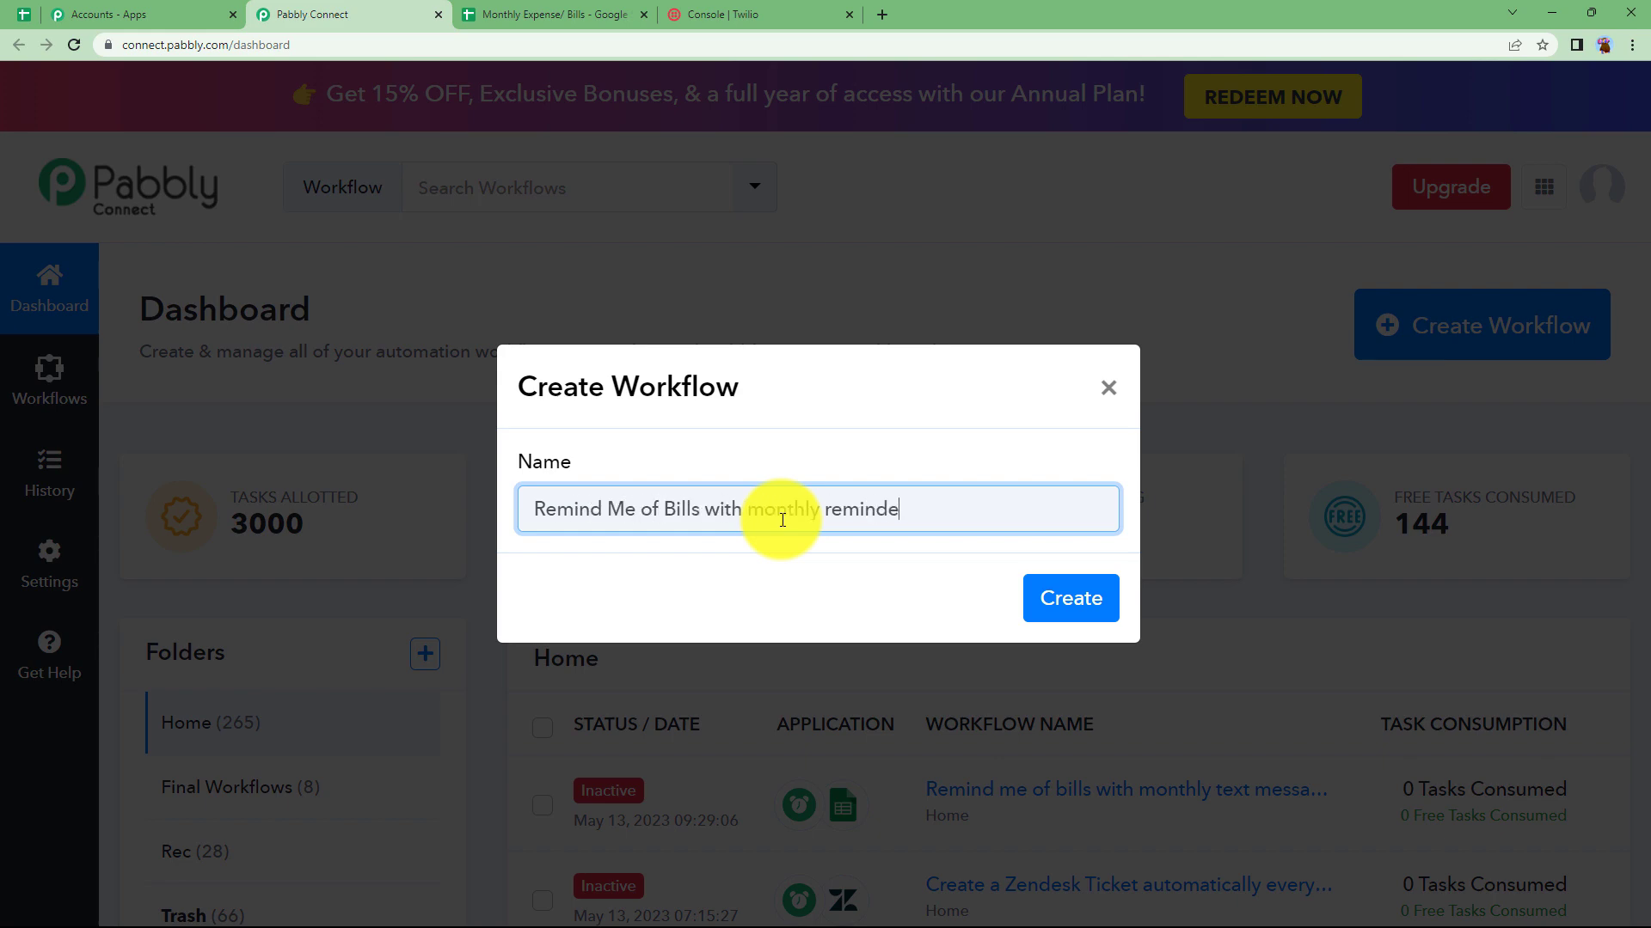
type("r on text messages")
left_click(1070, 597)
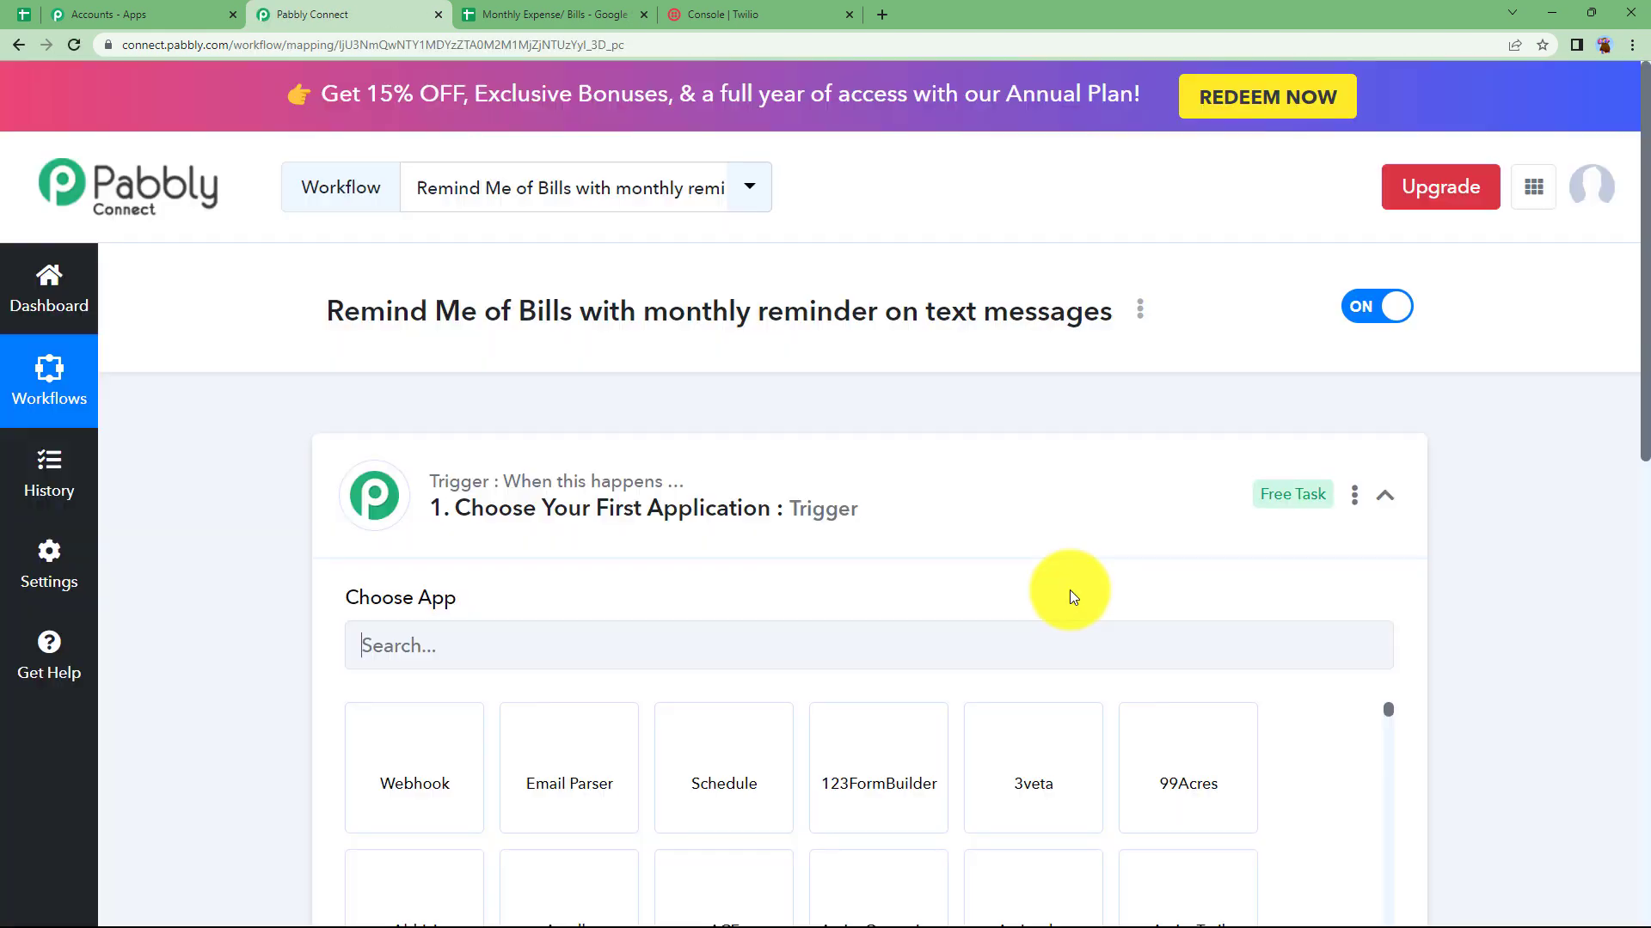
left_click(836, 466)
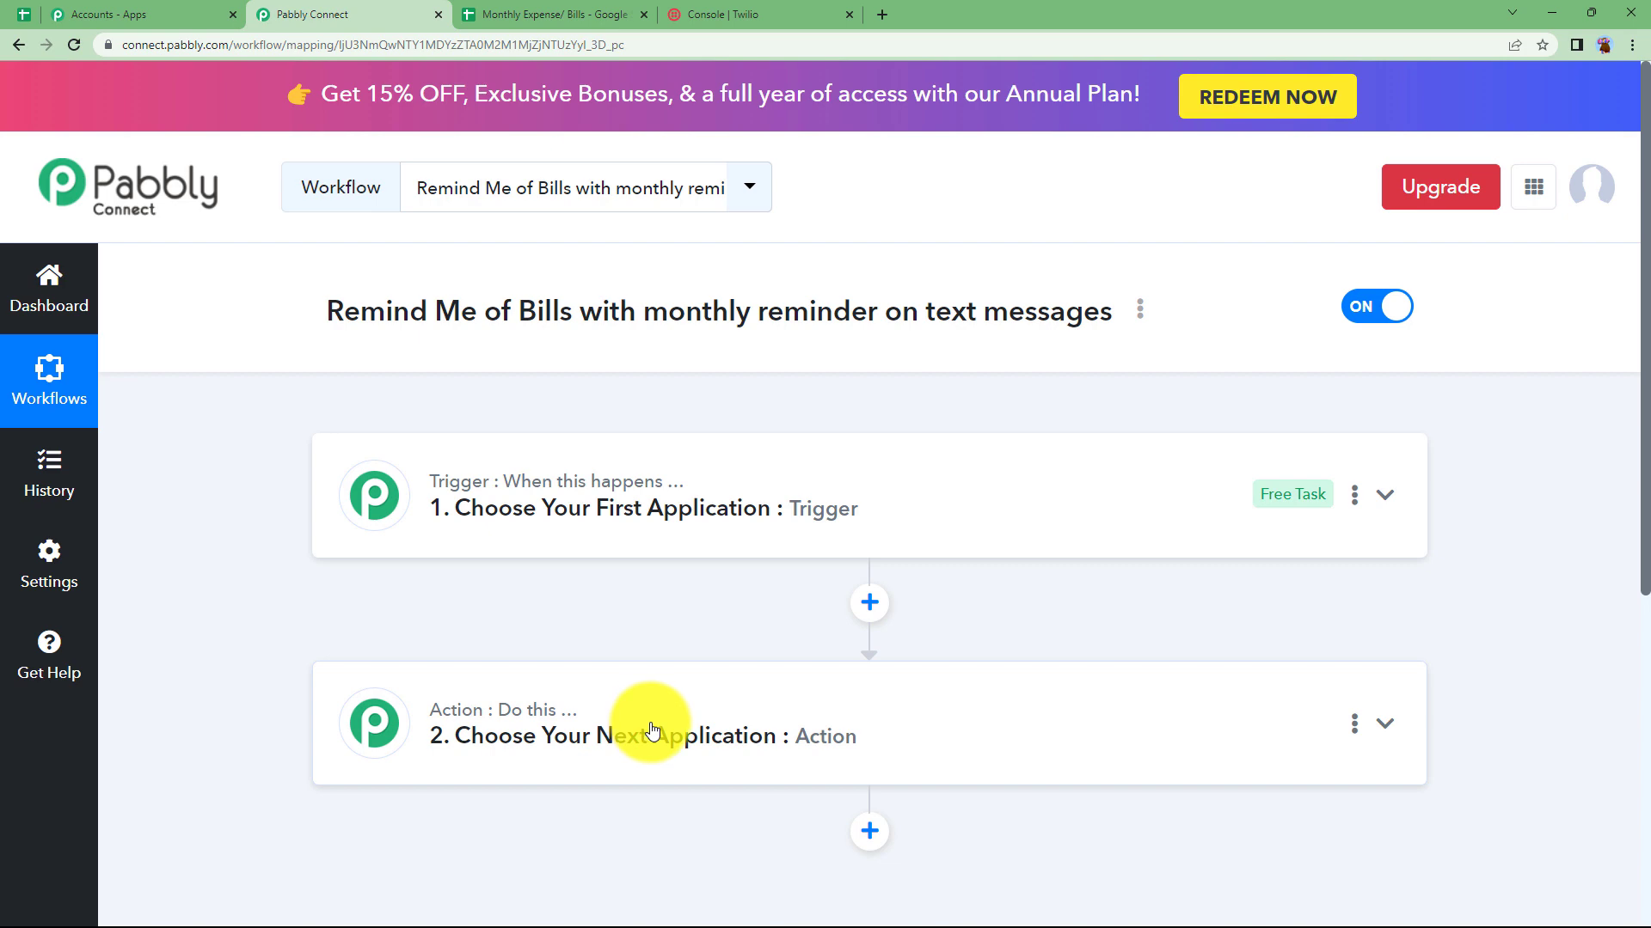
left_click(516, 8)
left_click(722, 16)
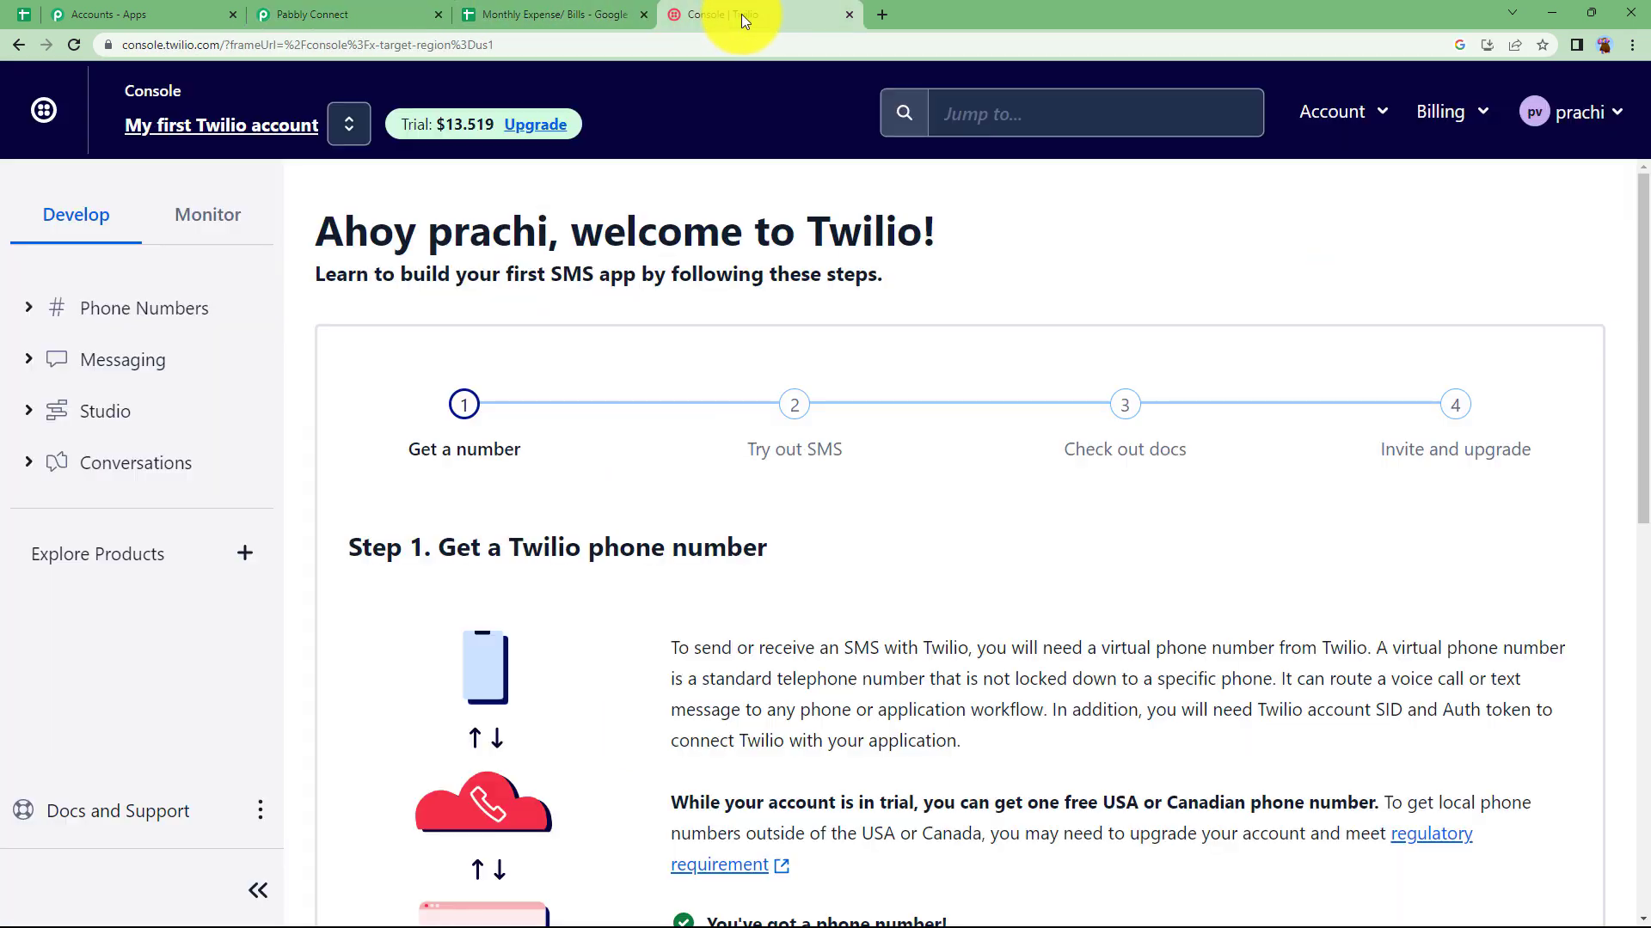
left_click(325, 9)
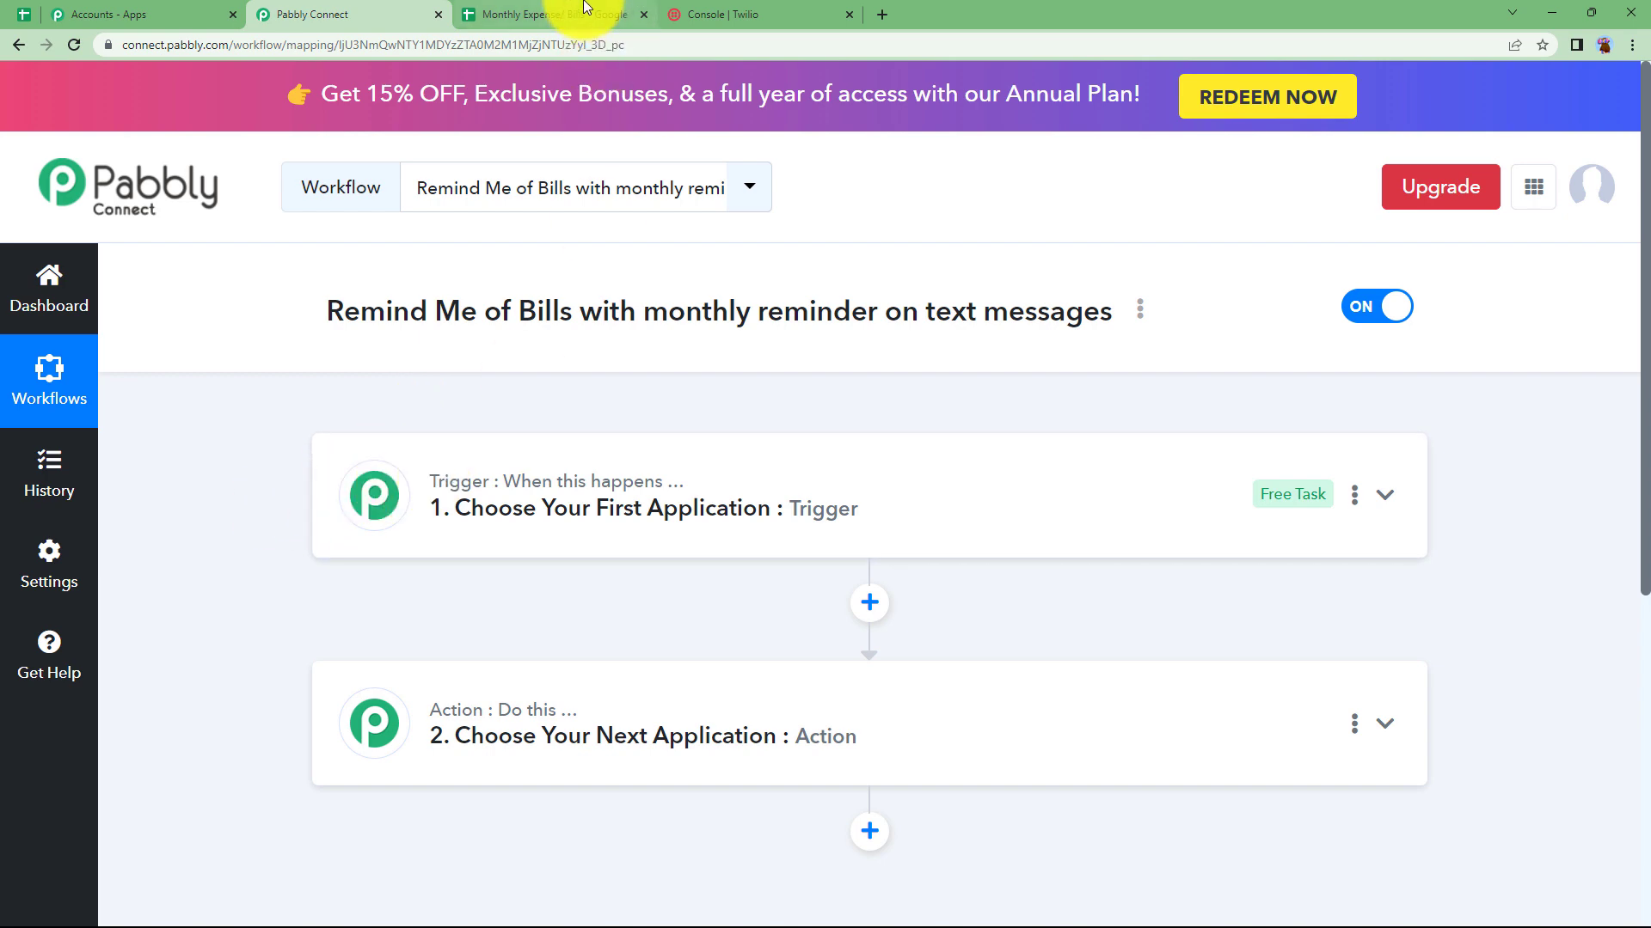
left_click(557, 12)
left_click(757, 14)
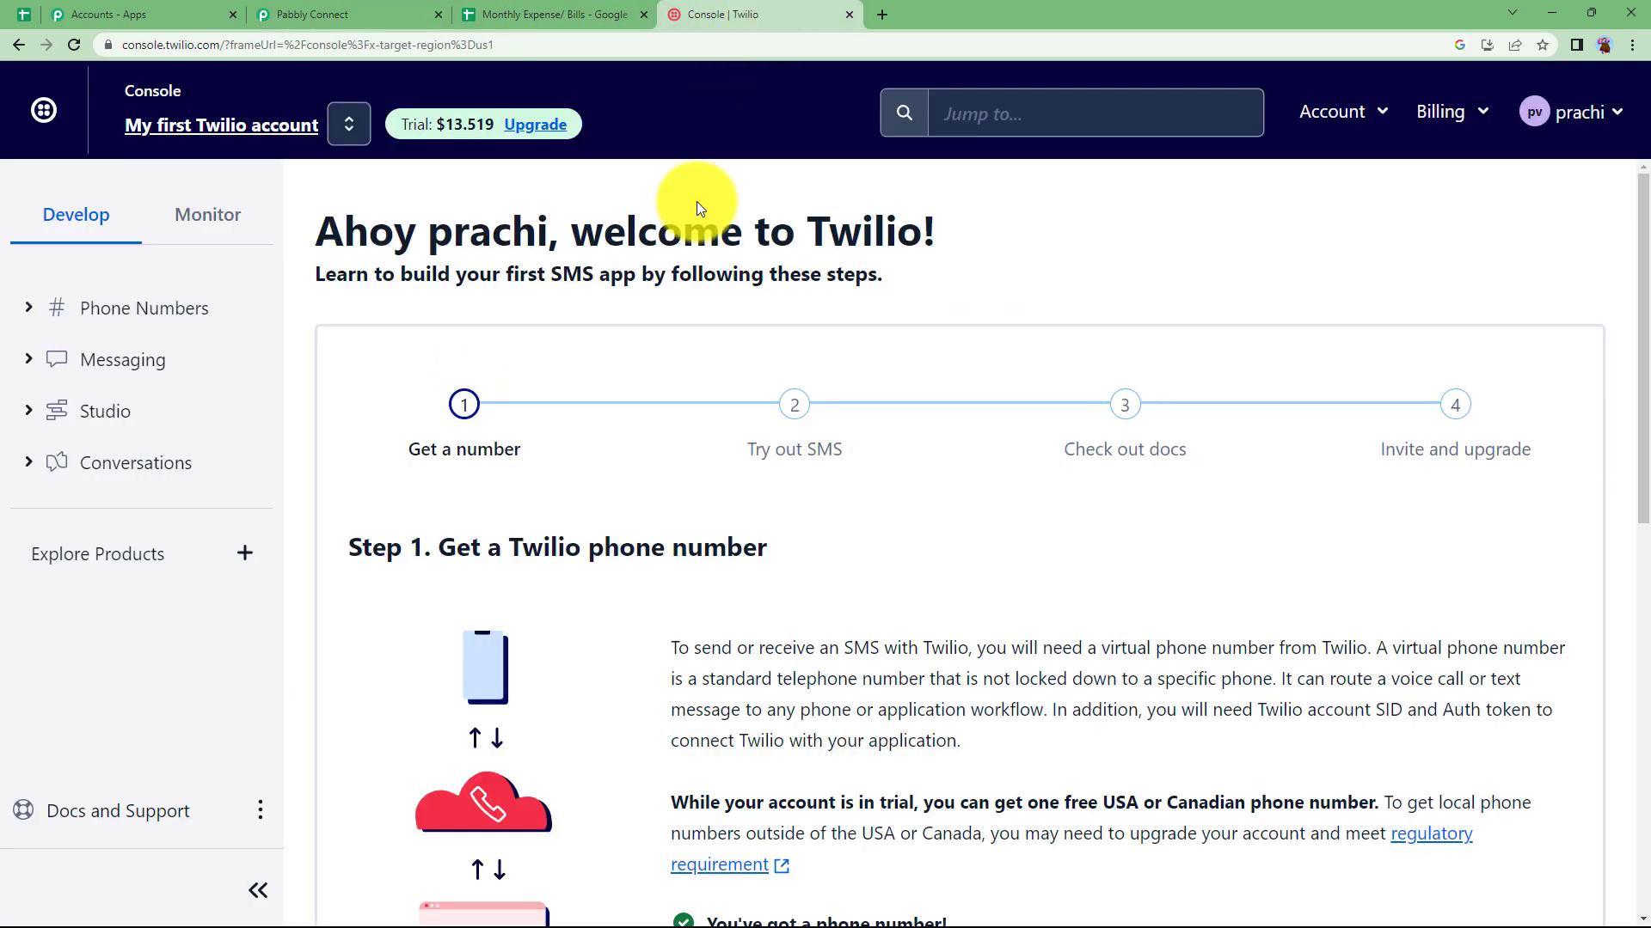
left_click(340, 12)
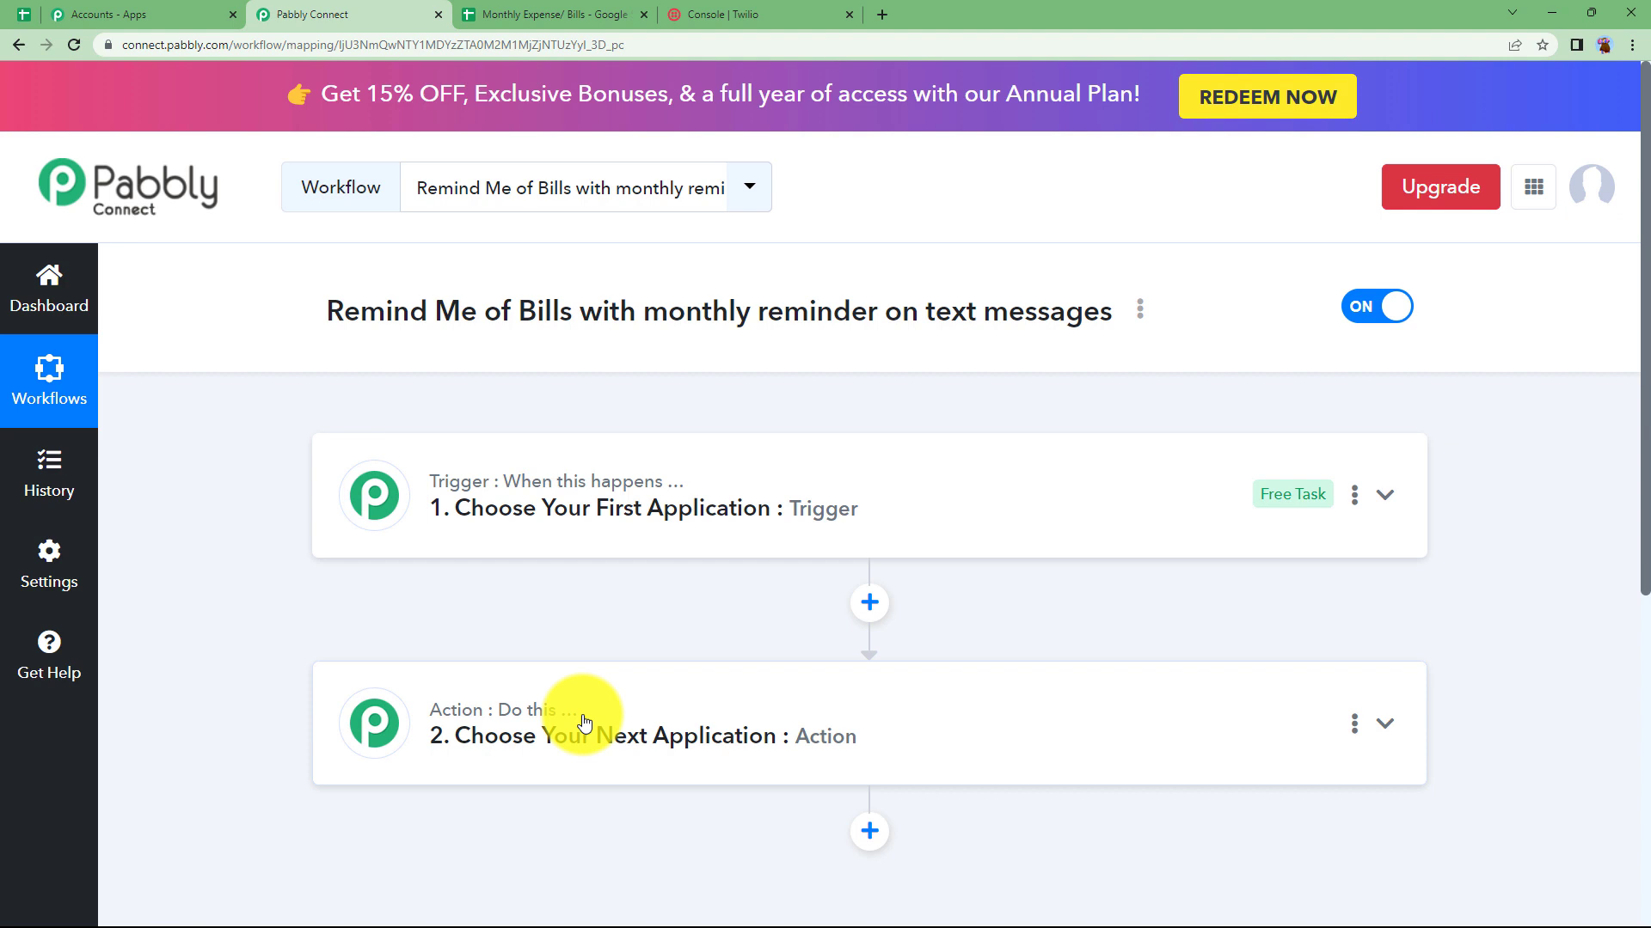
Use Schedule by Pabbly as the trigger, running on Dates of the month, date 1
left_click(590, 534)
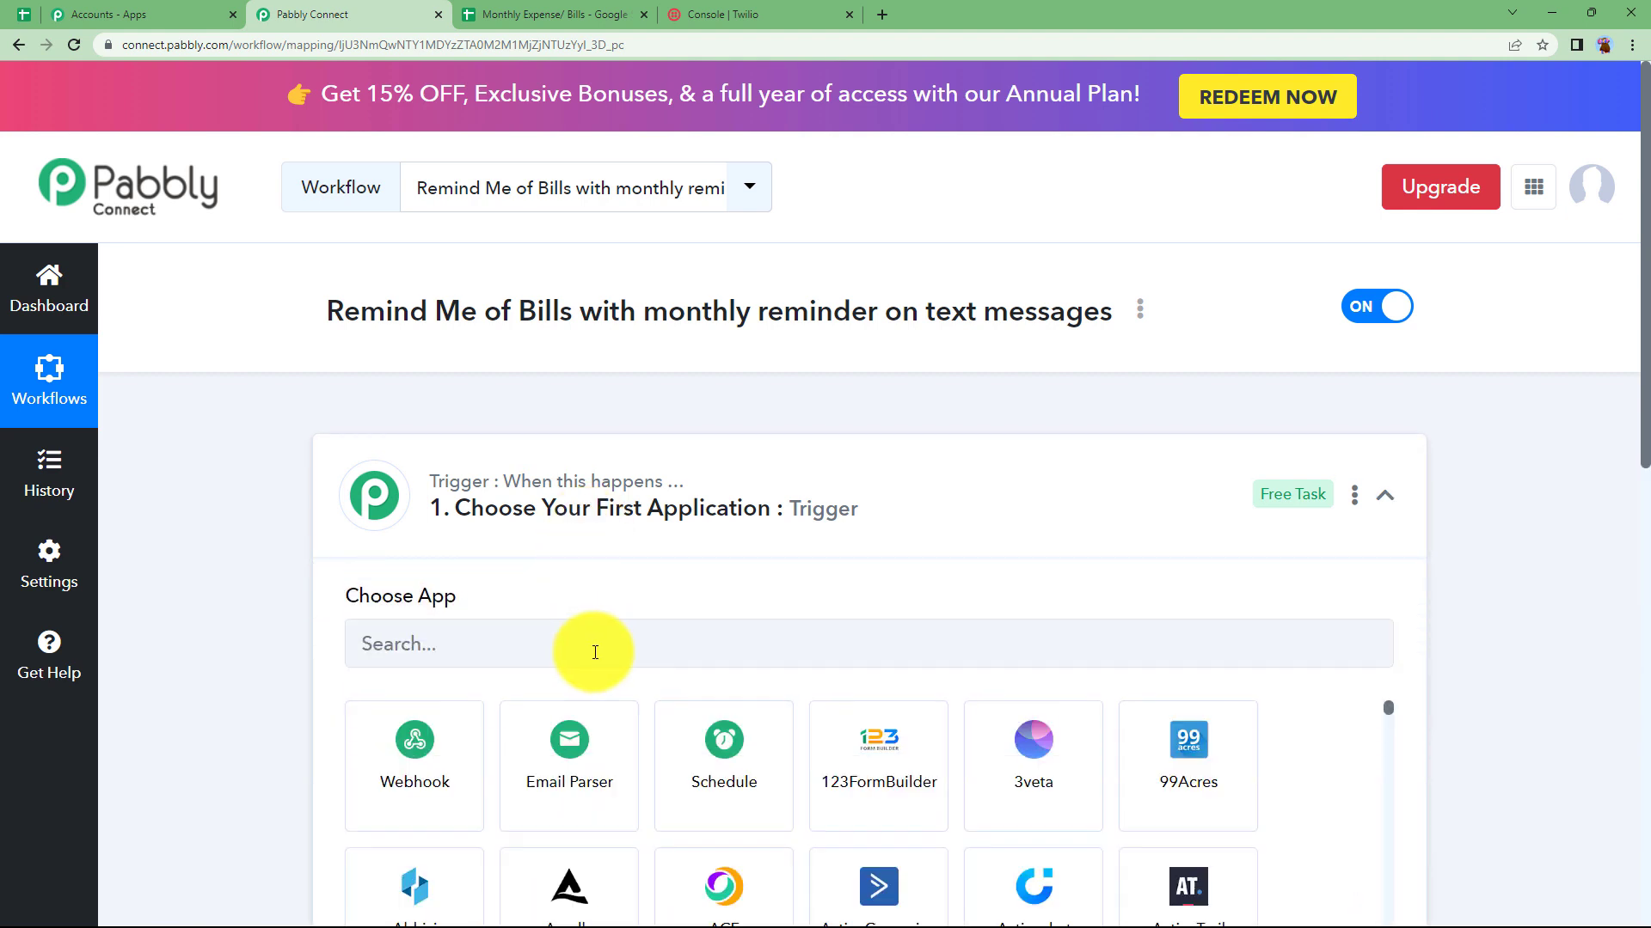
left_click(595, 652)
type("sched")
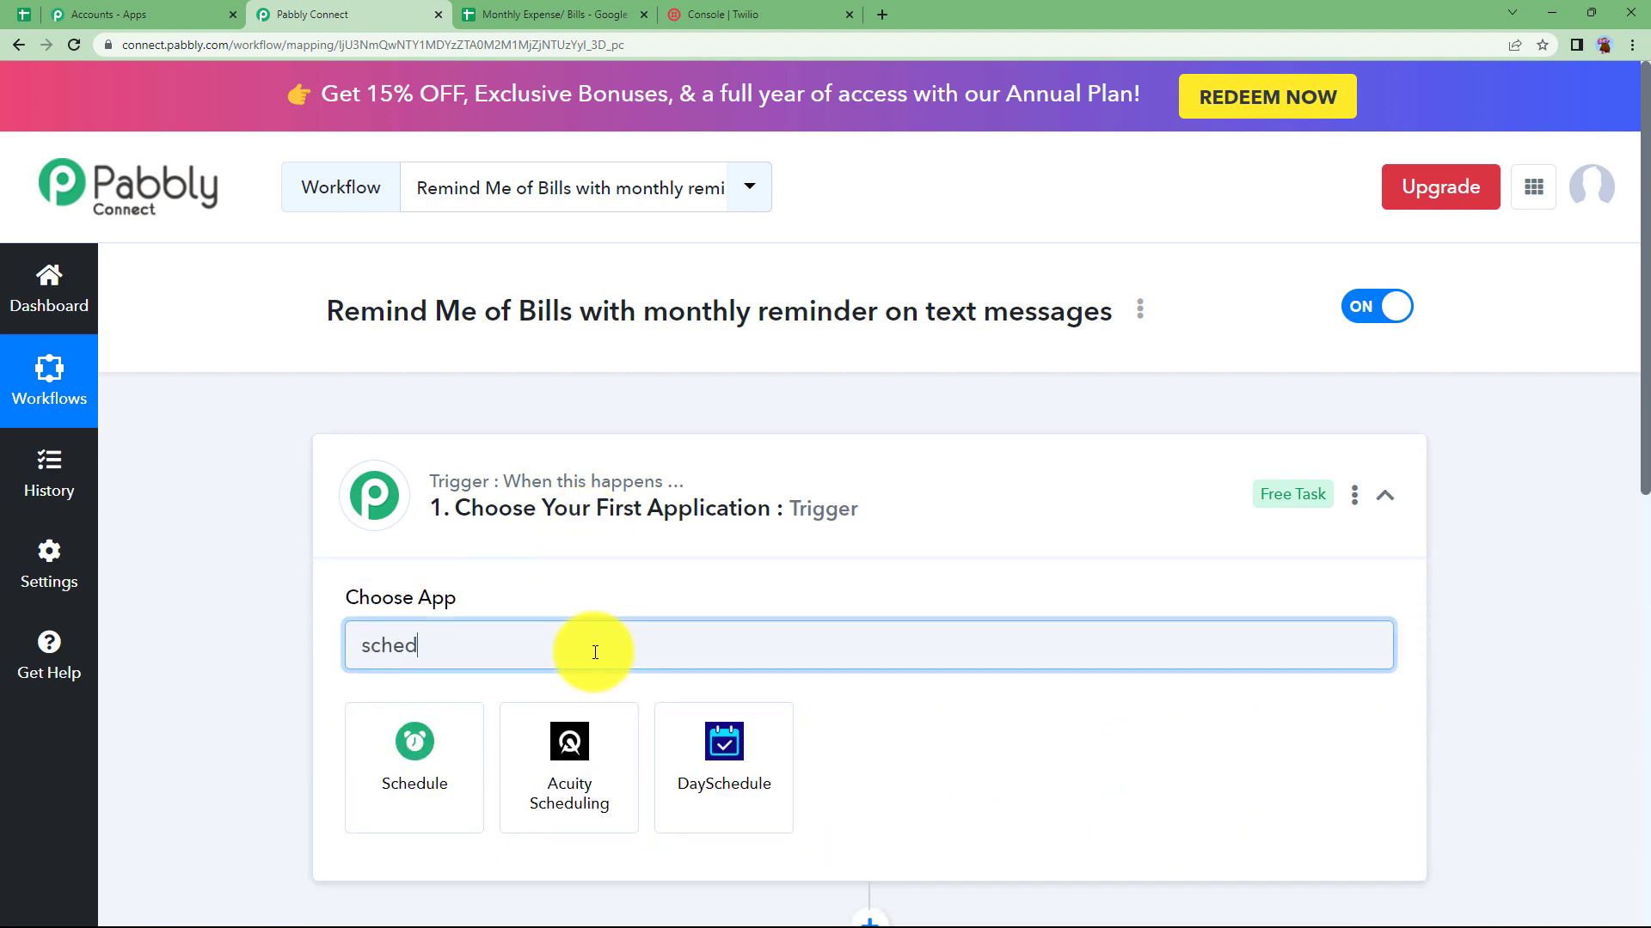
left_click(405, 735)
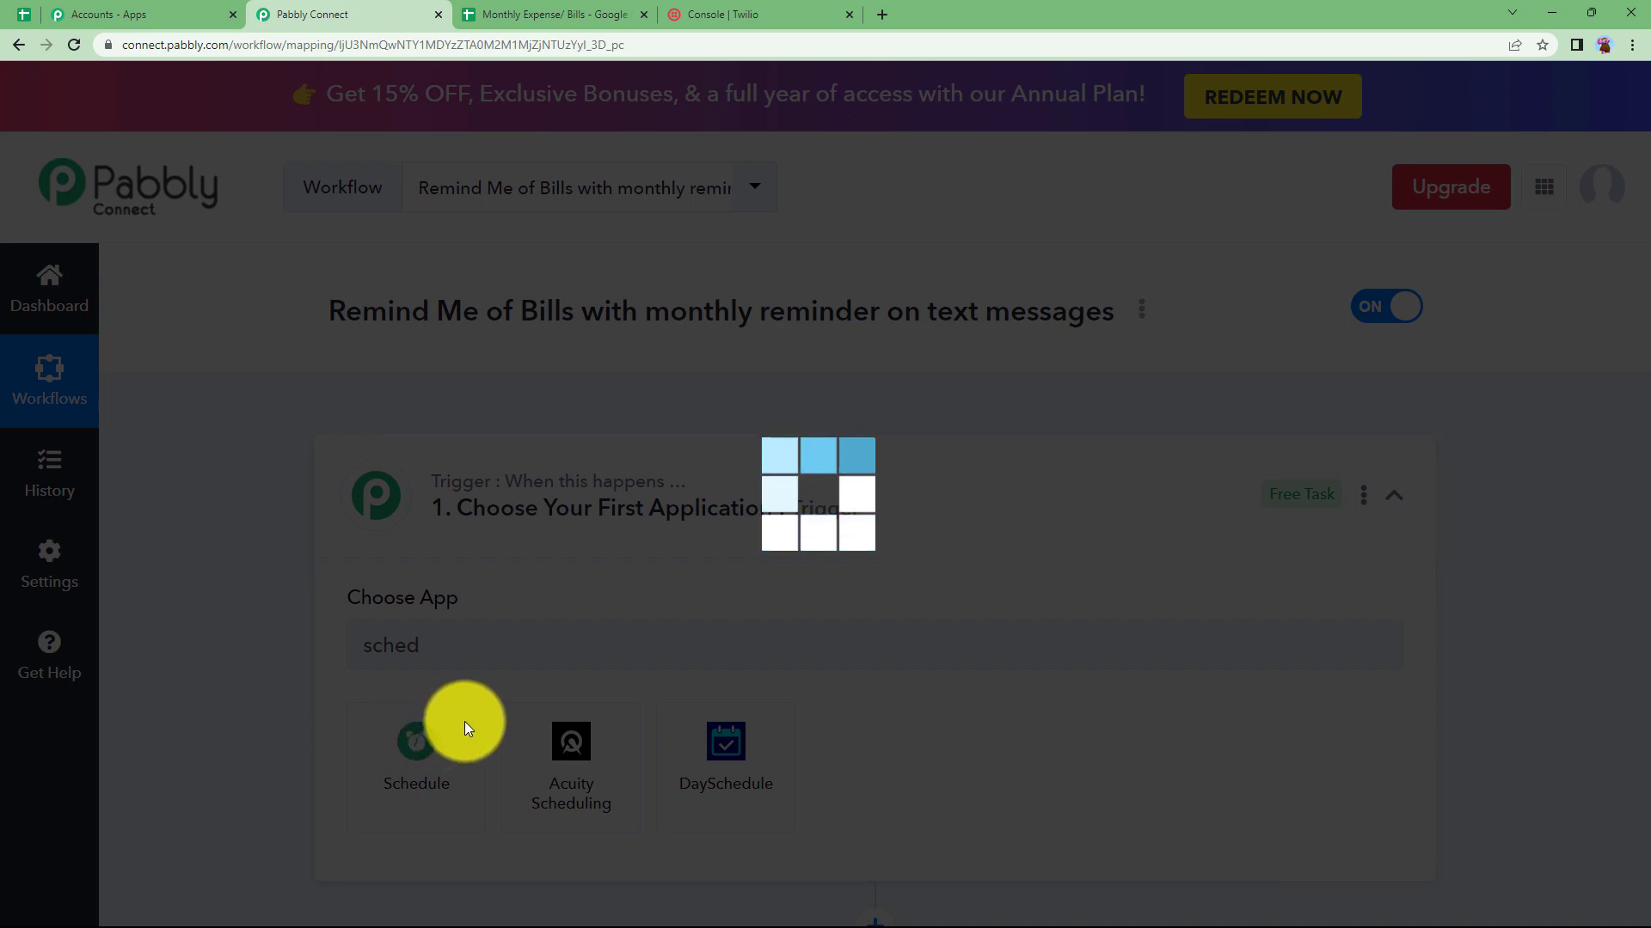
scroll(356, 701, "down", 3)
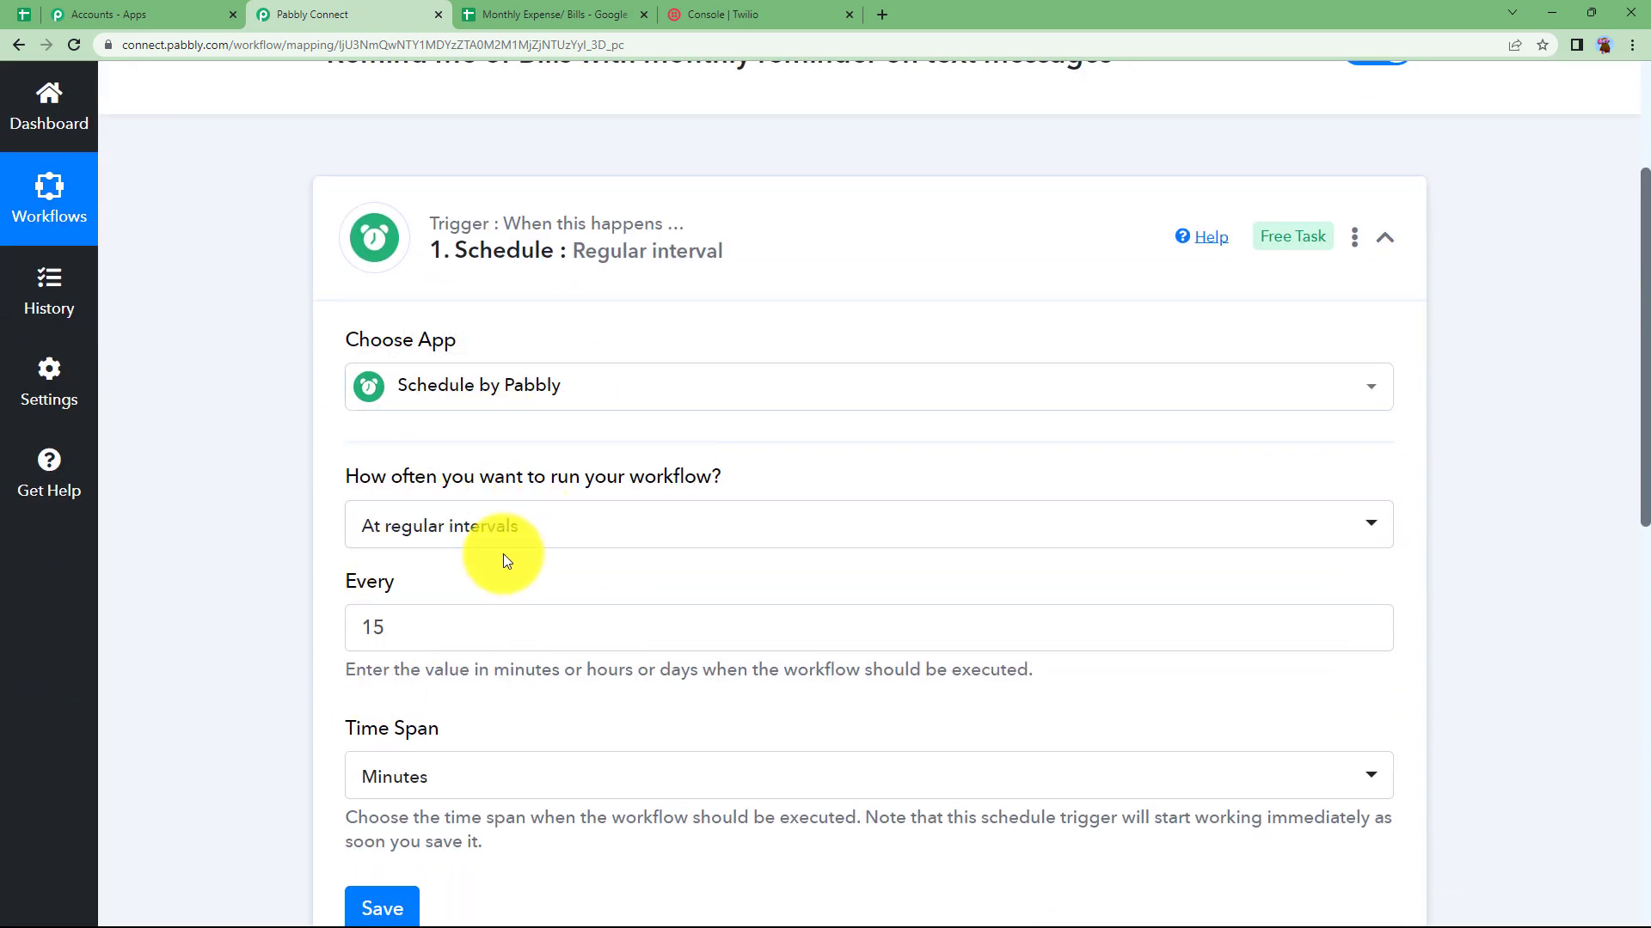
left_click(453, 538)
scroll(460, 761, "down", 1)
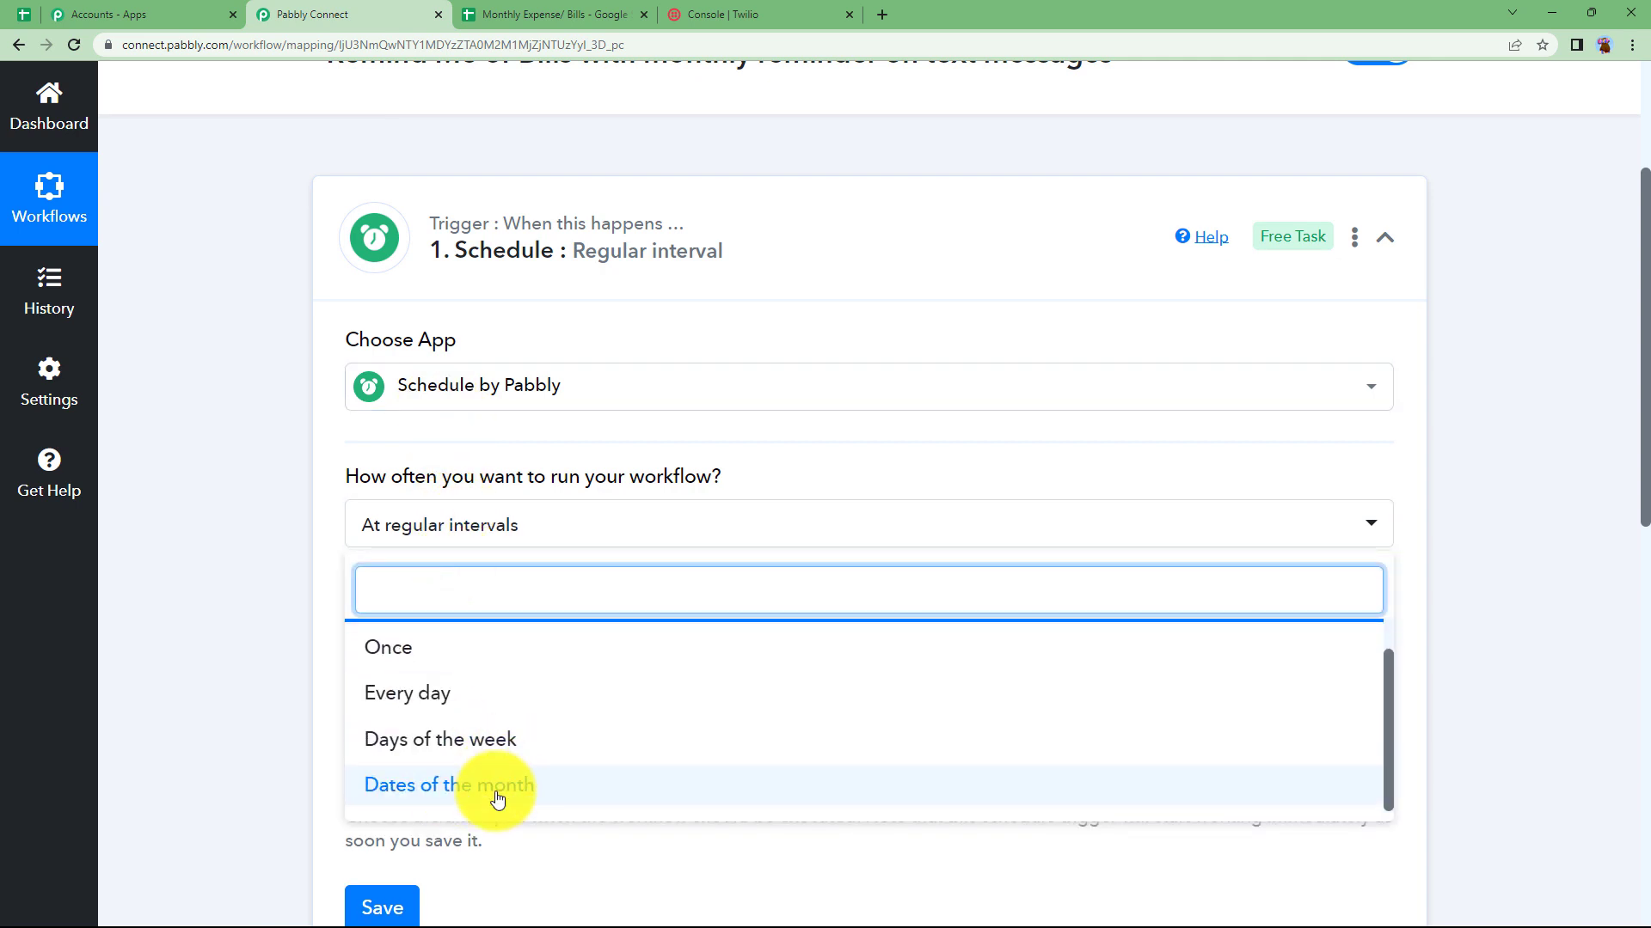
left_click(425, 791)
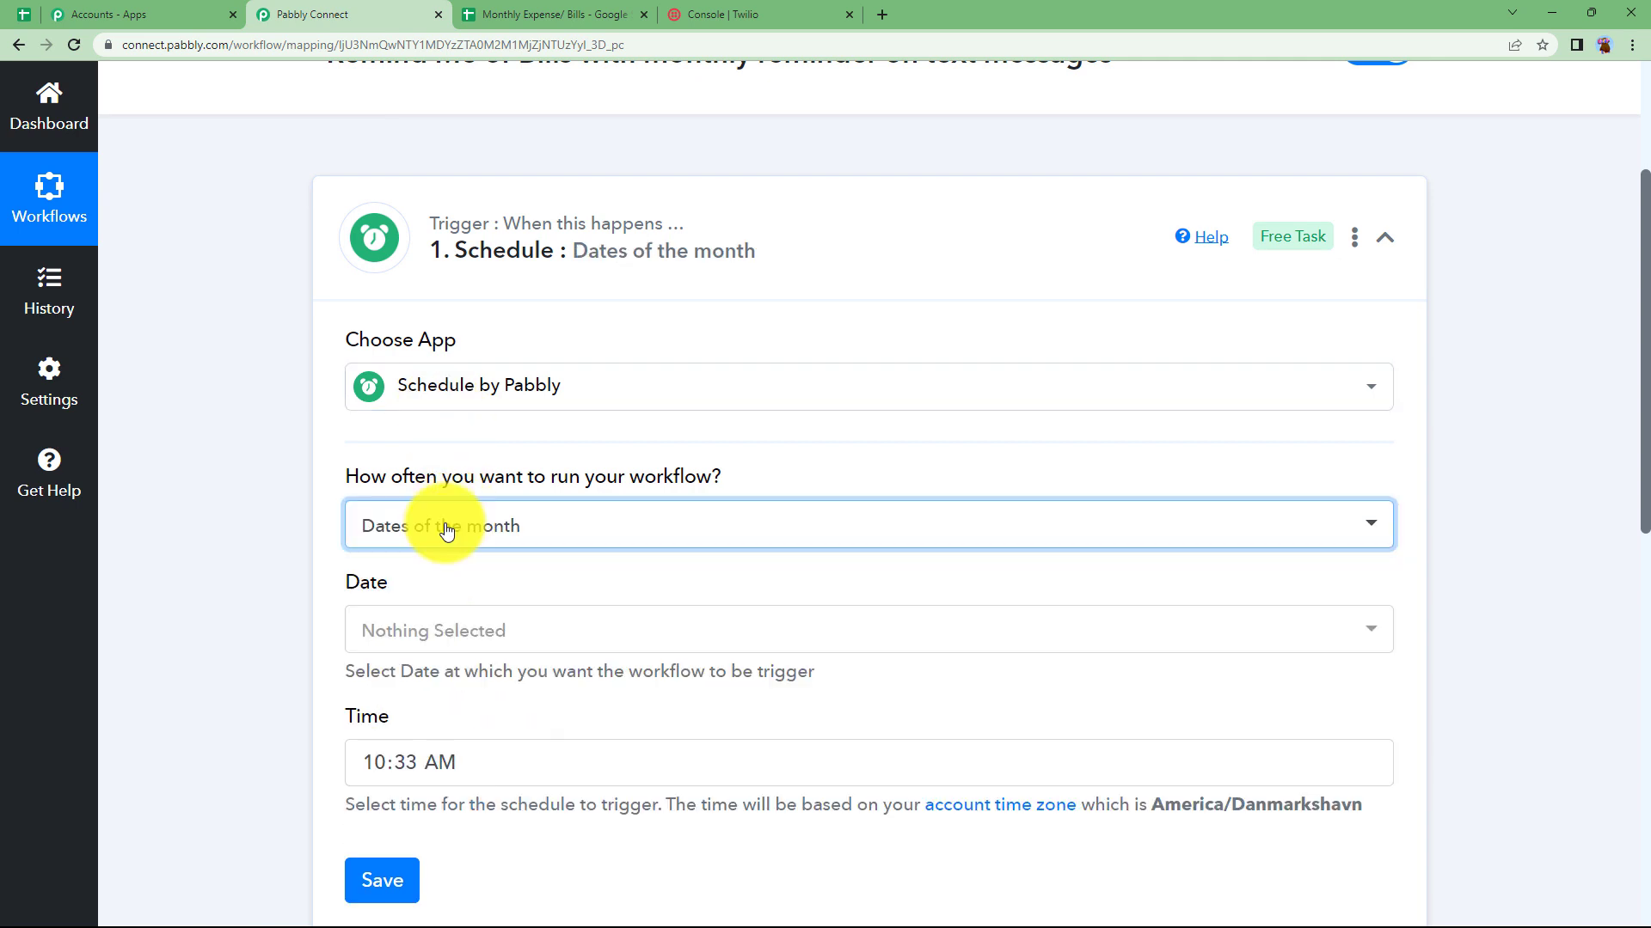
left_click(430, 632)
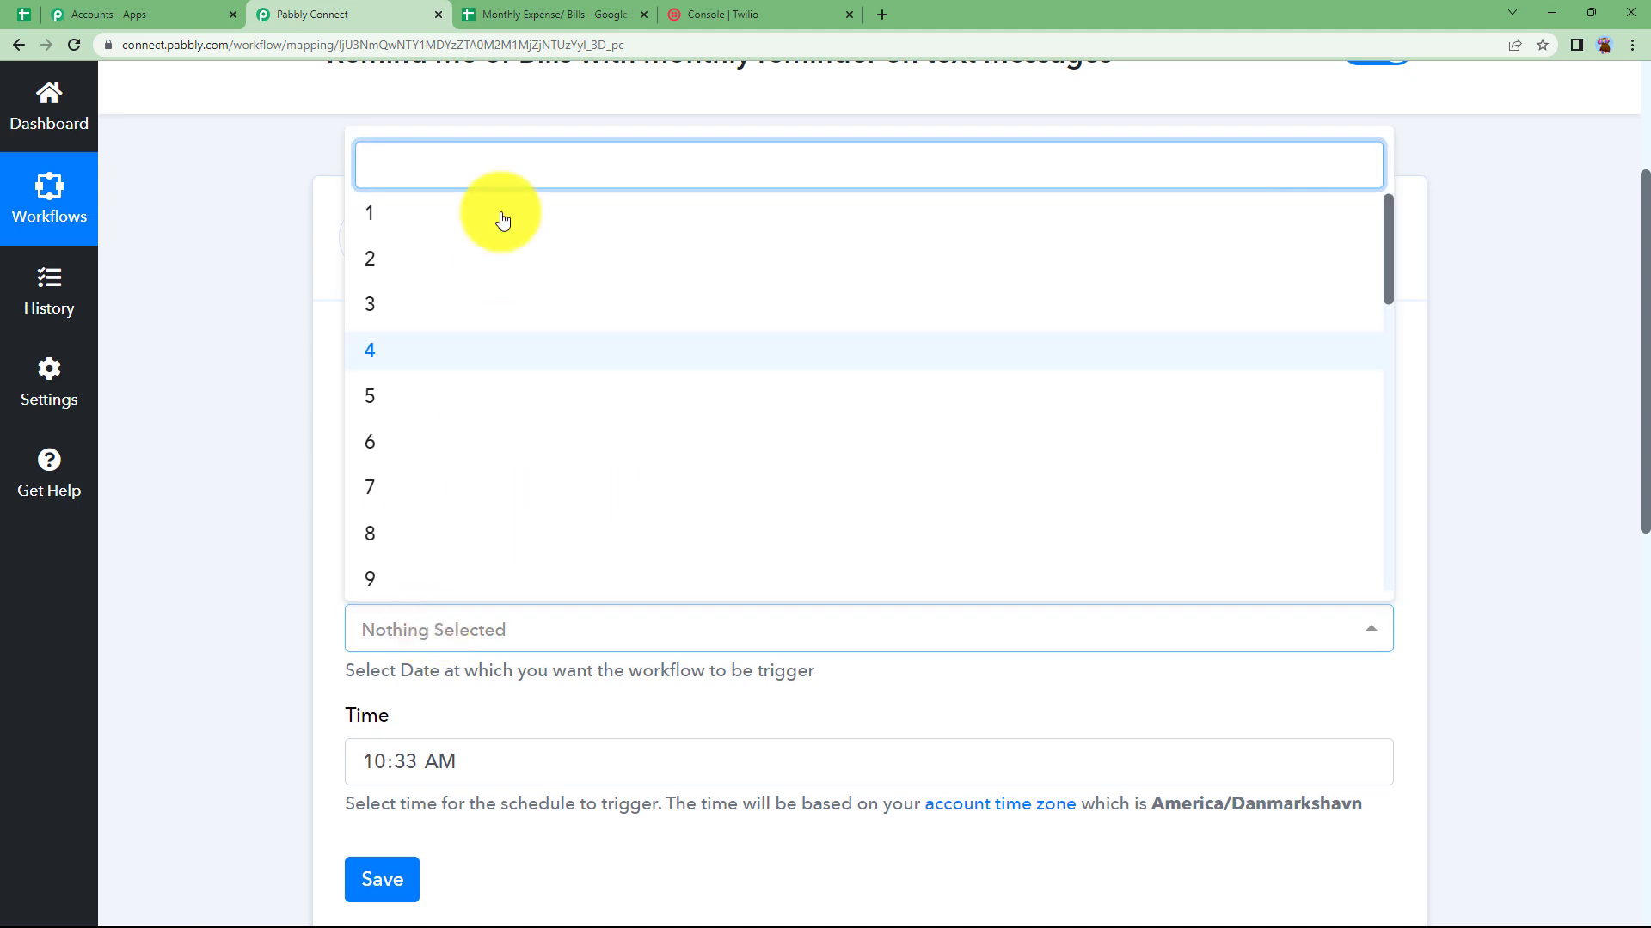
left_click(479, 227)
left_click(303, 550)
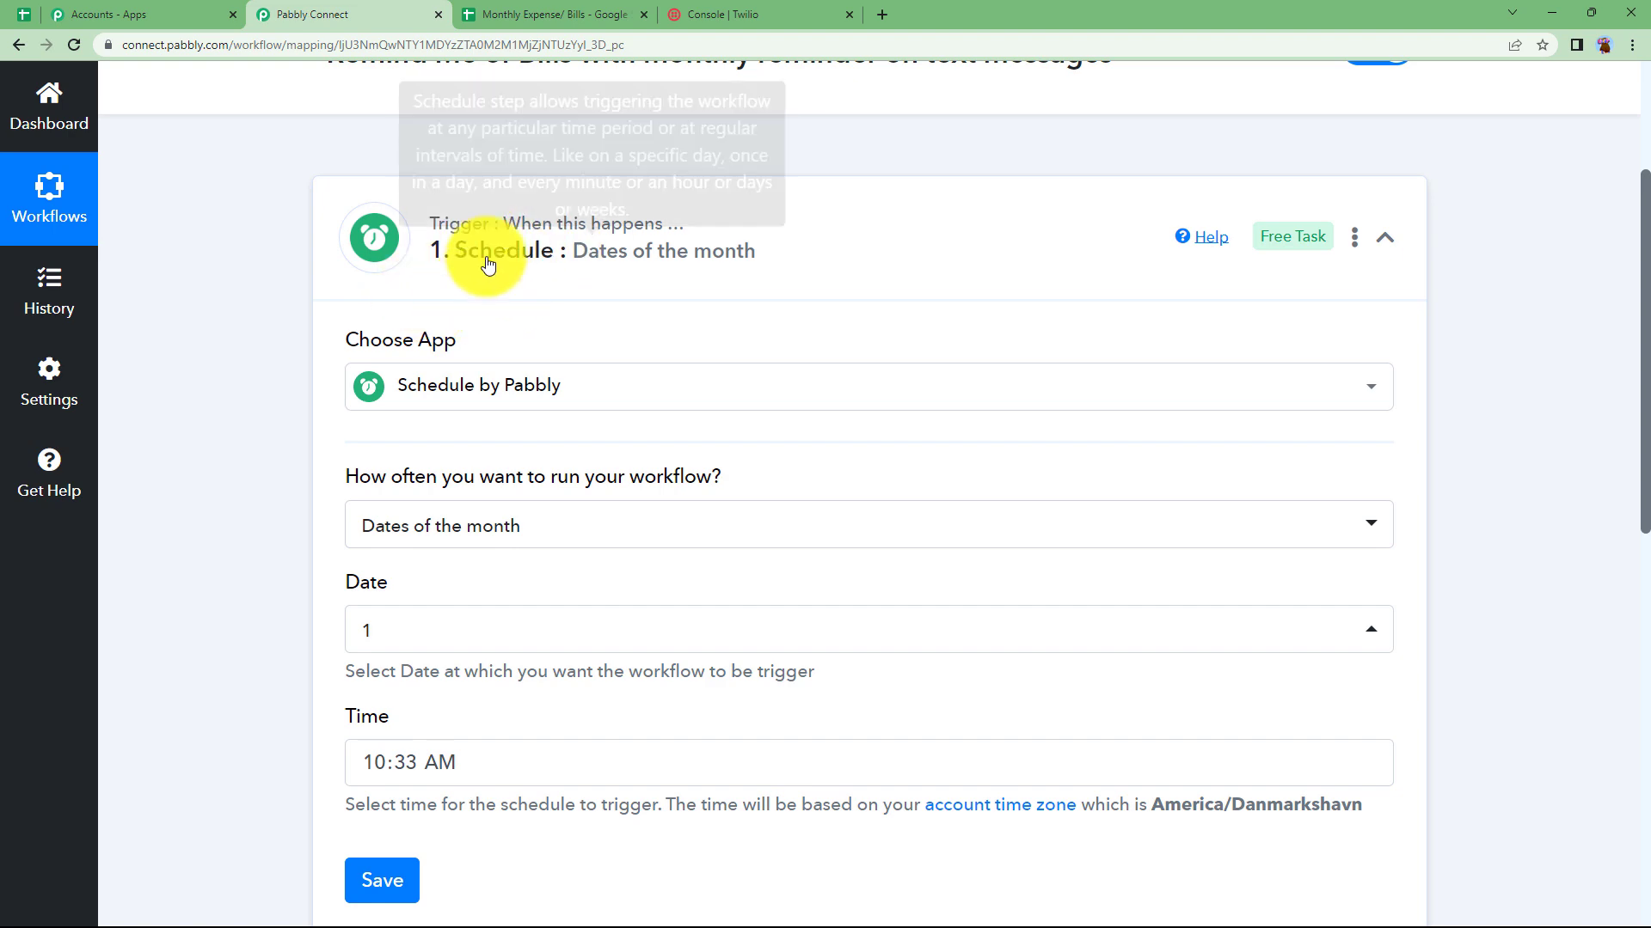
Set the trigger time to 12:35 AM and save the schedule
left_click(481, 13)
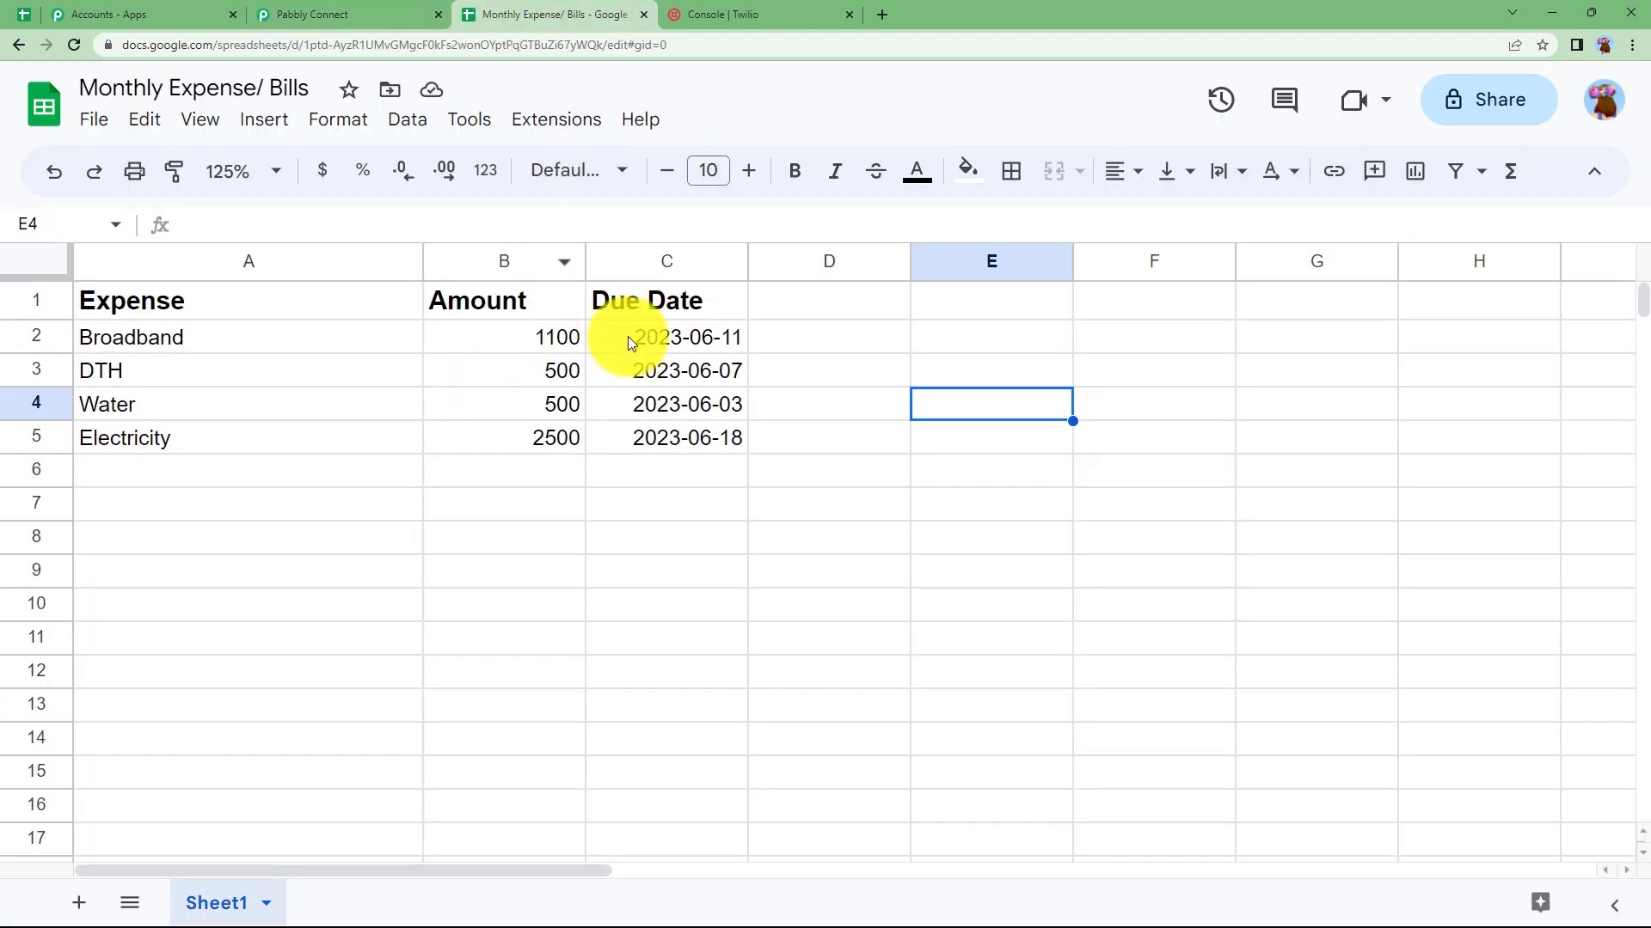
left_click(287, 8)
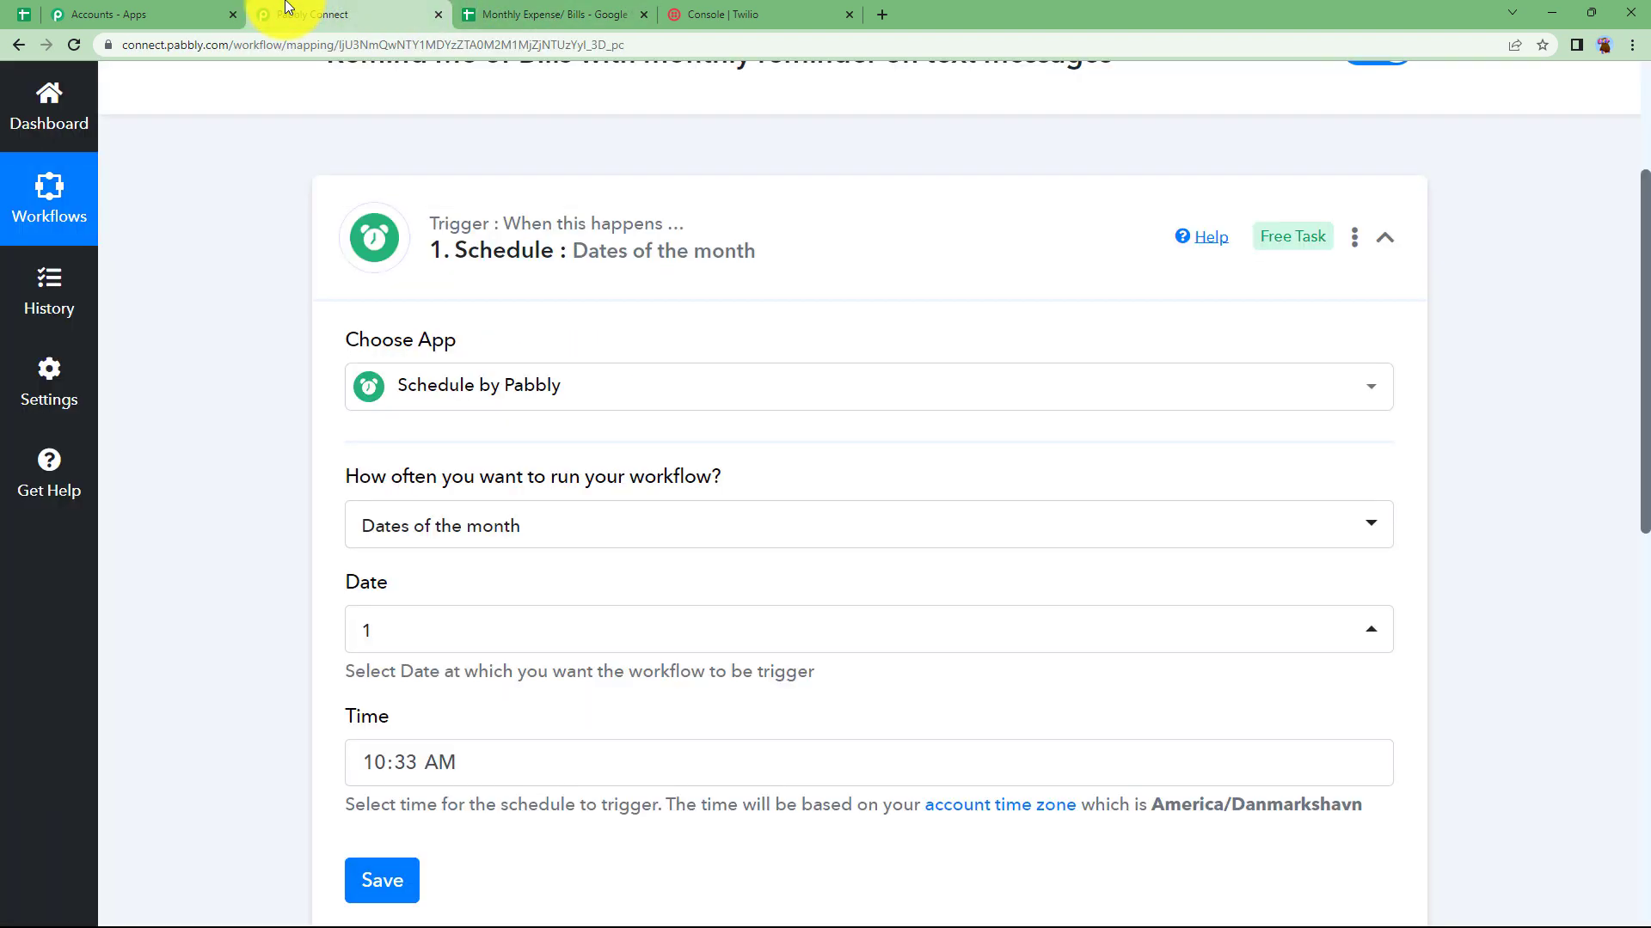
scroll(326, 608, "down", 2)
left_click(415, 588)
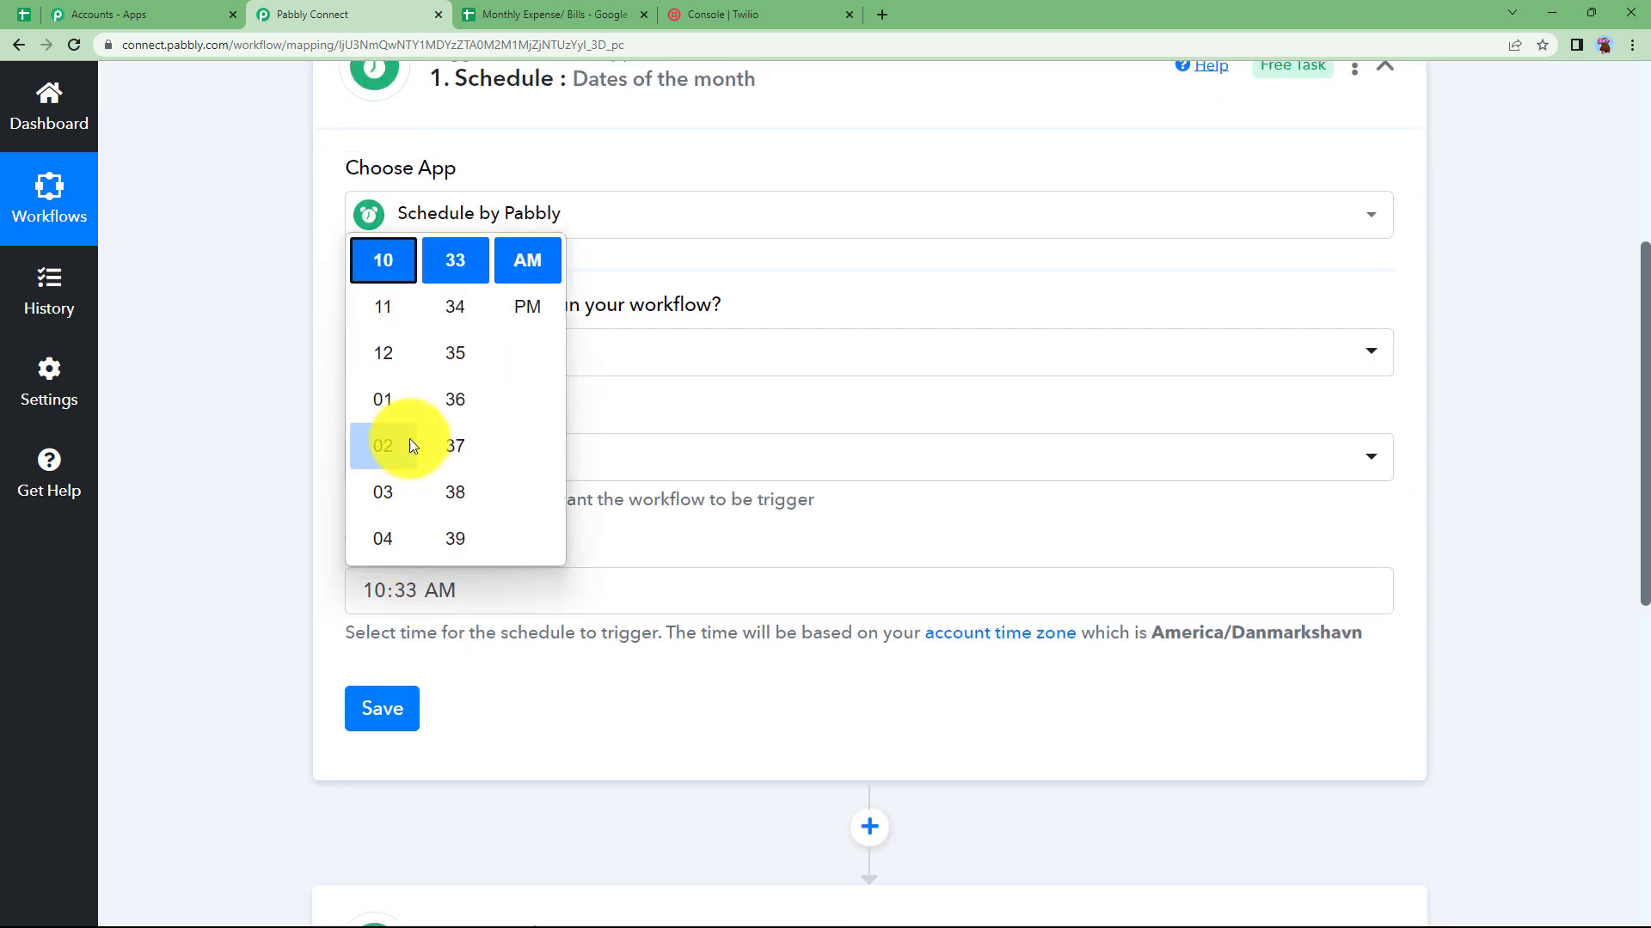
left_click(385, 368)
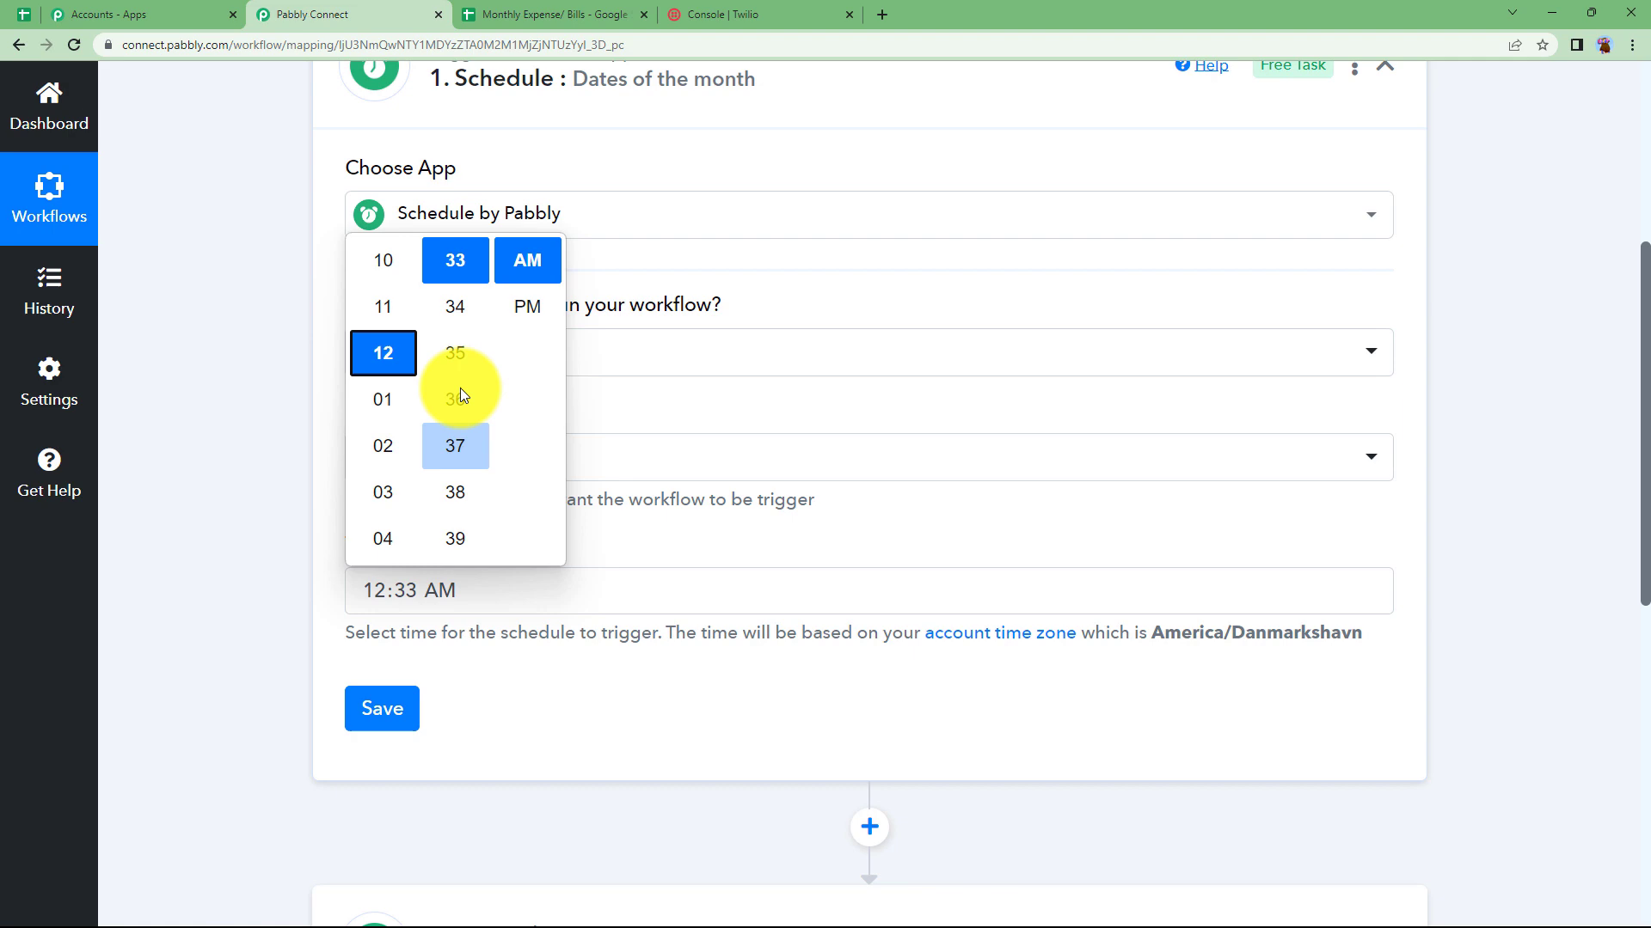
left_click(455, 351)
left_click(540, 267)
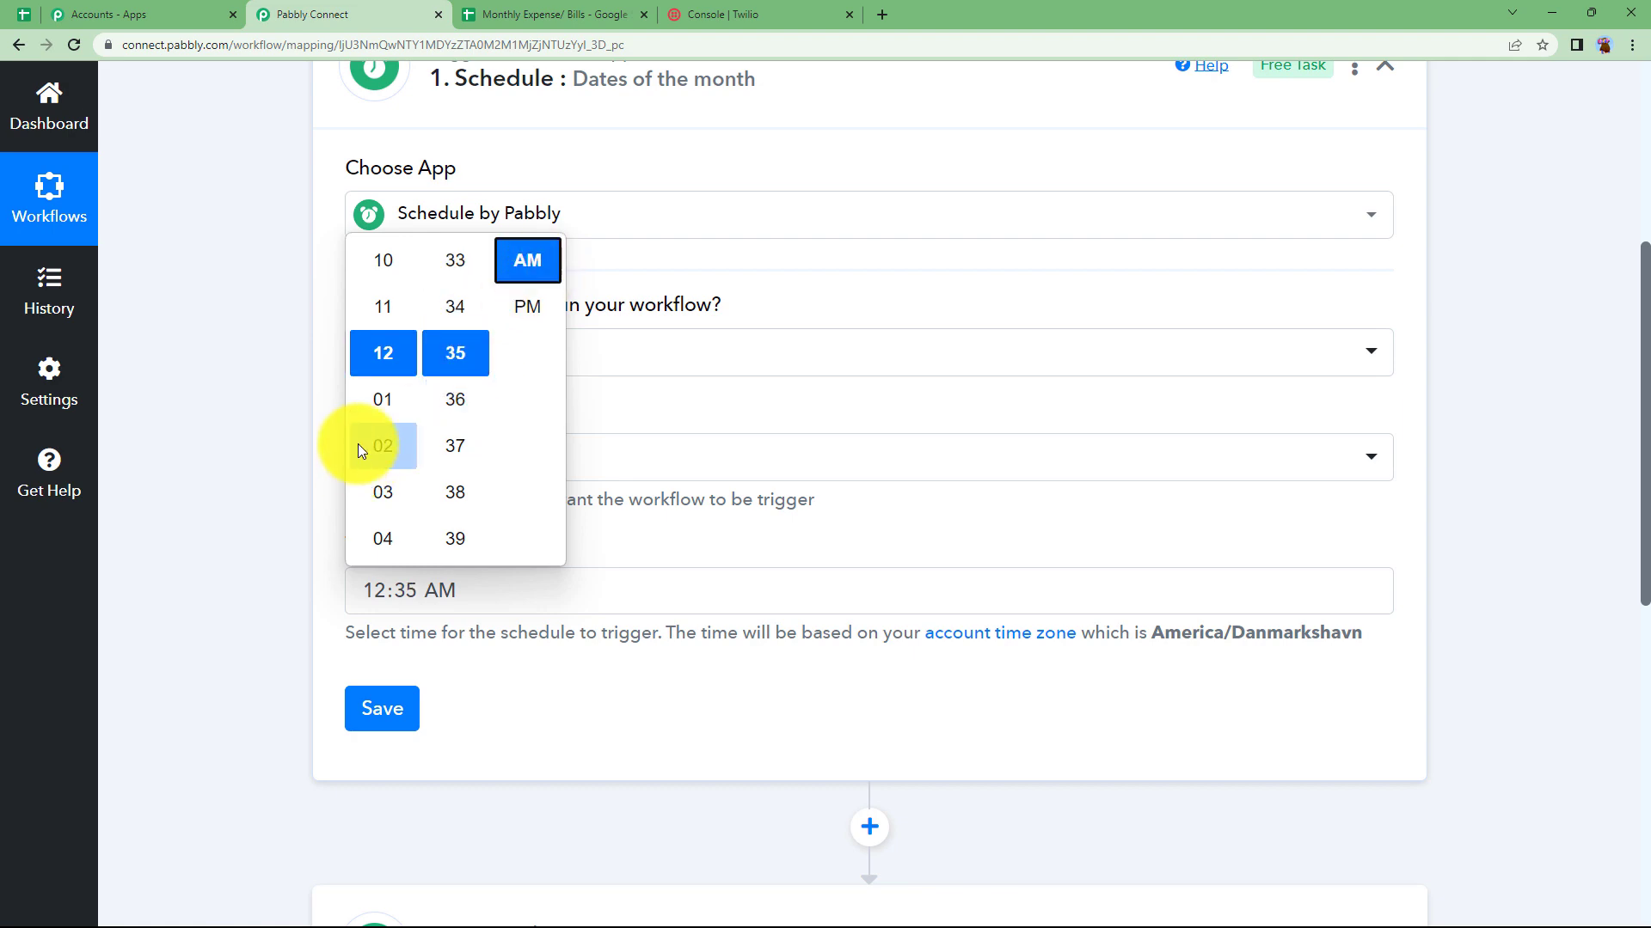
left_click(378, 729)
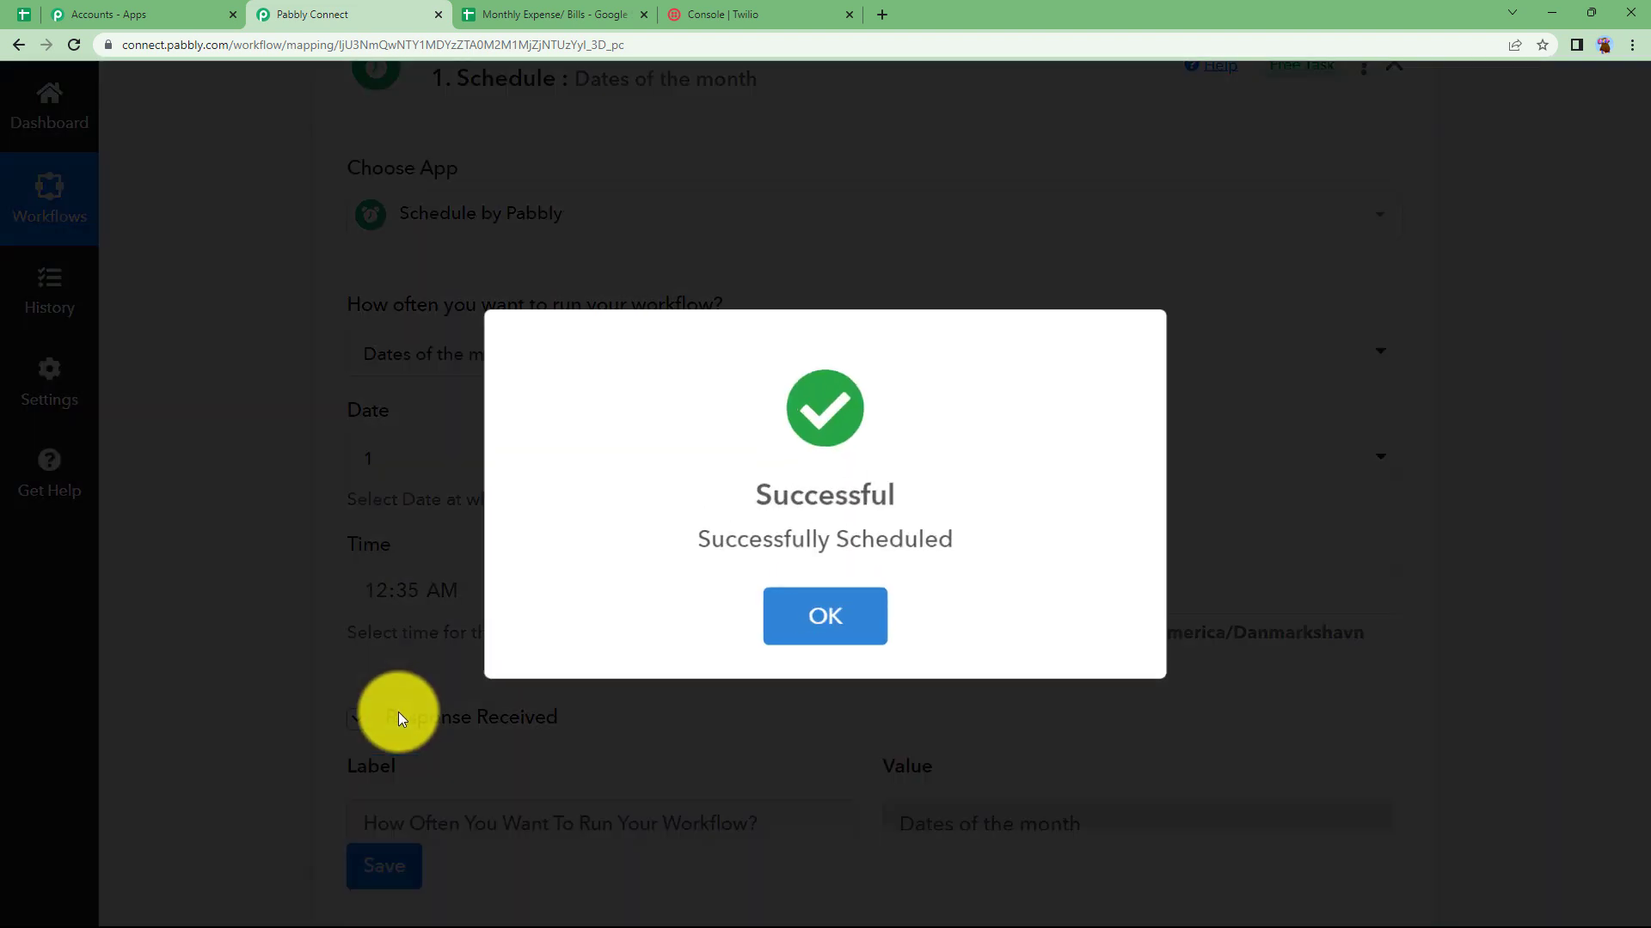
scroll(987, 674, "down", 4)
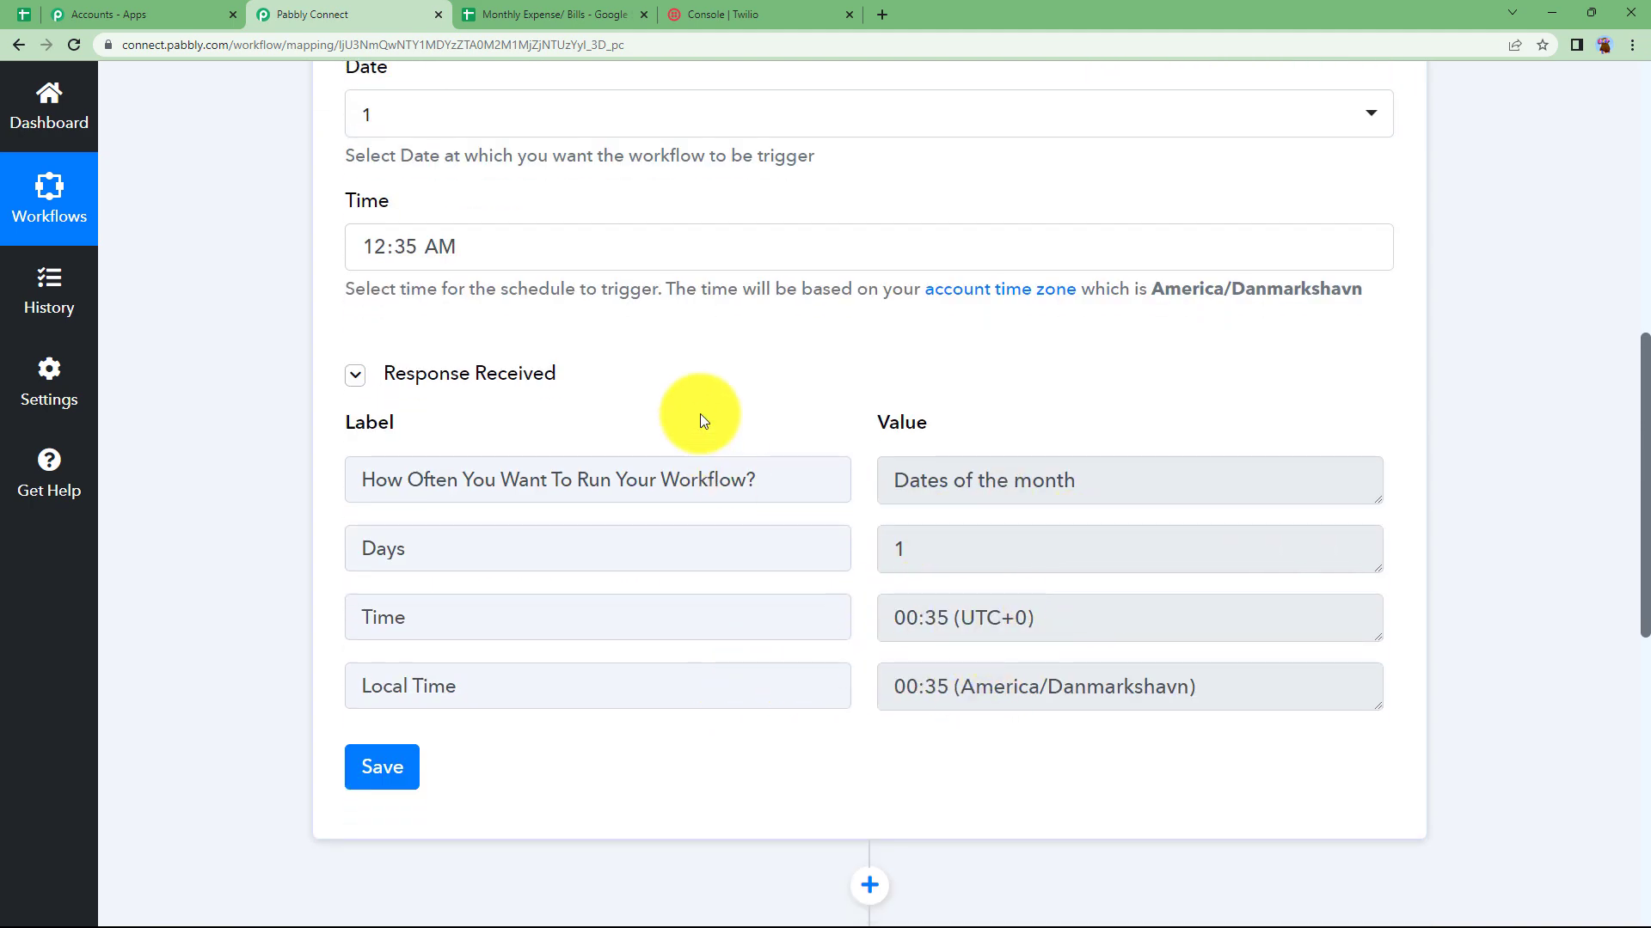
scroll(699, 415, "up", 7)
Pick Google Sheets as the app for step 2, found by searching 'googl'
left_click(675, 368)
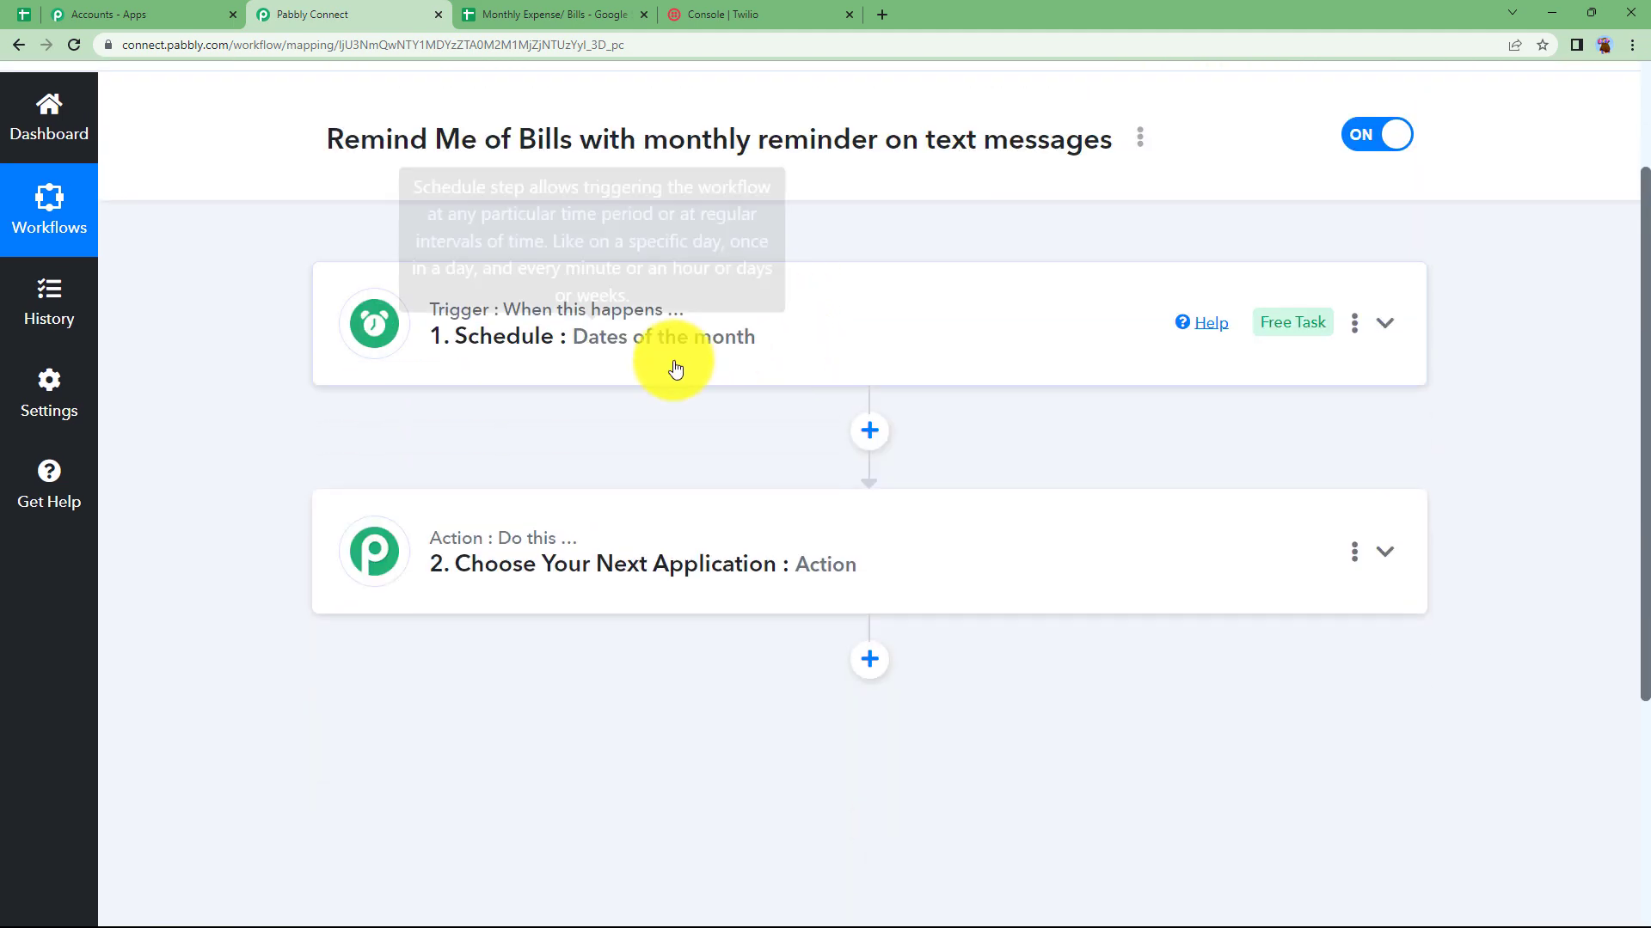
left_click(628, 566)
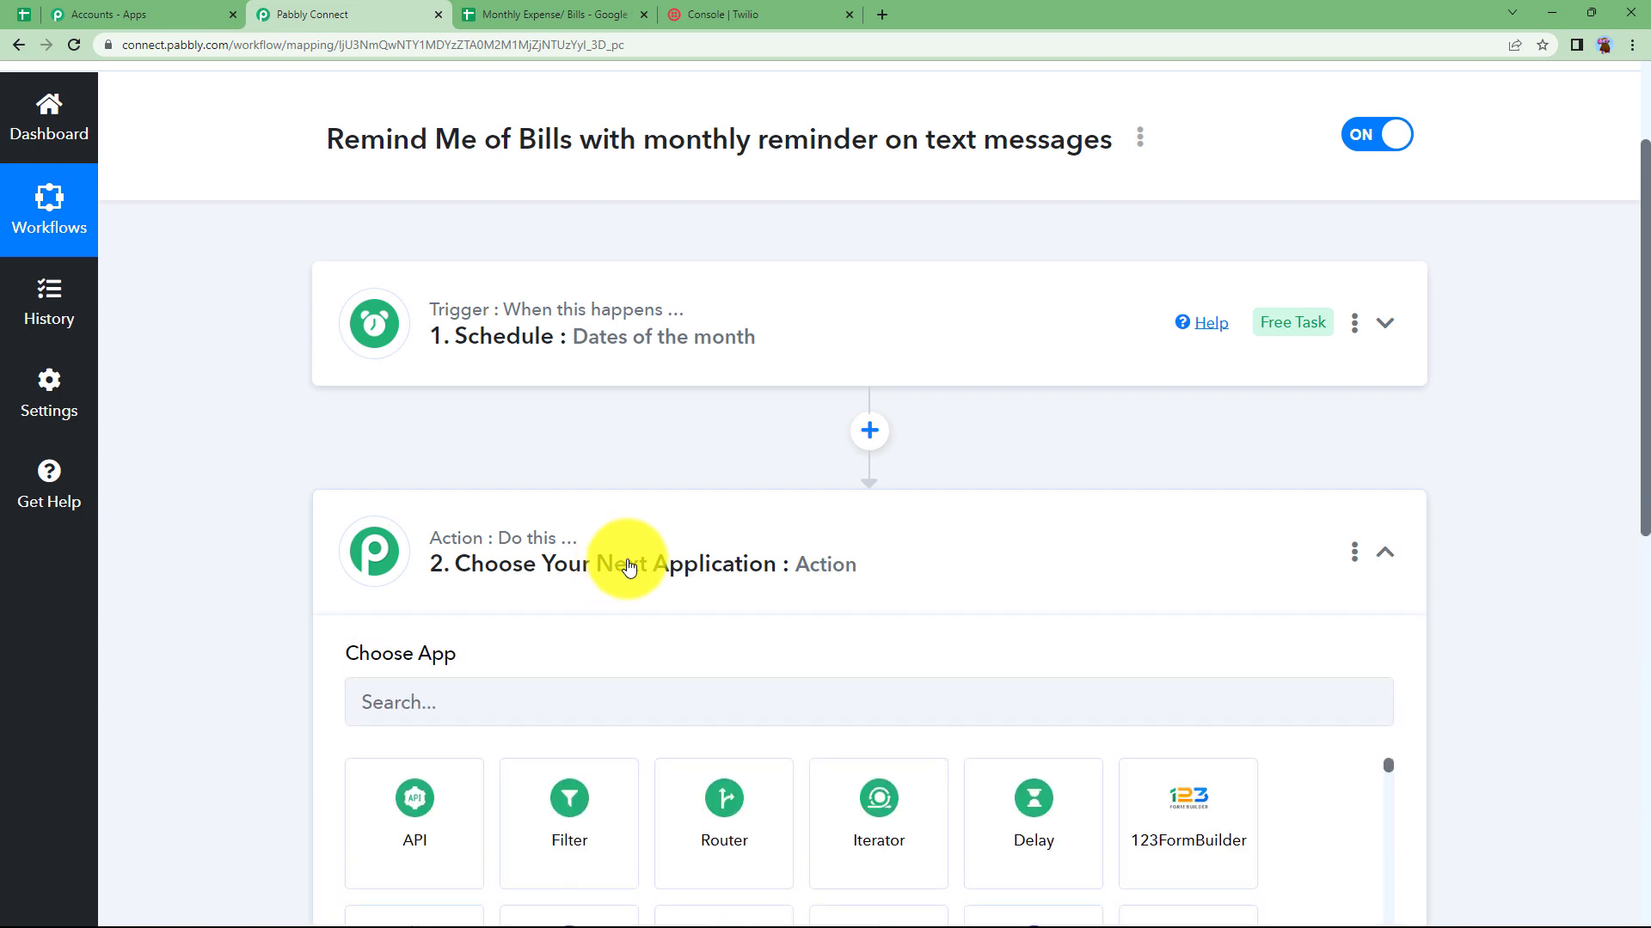
left_click(498, 12)
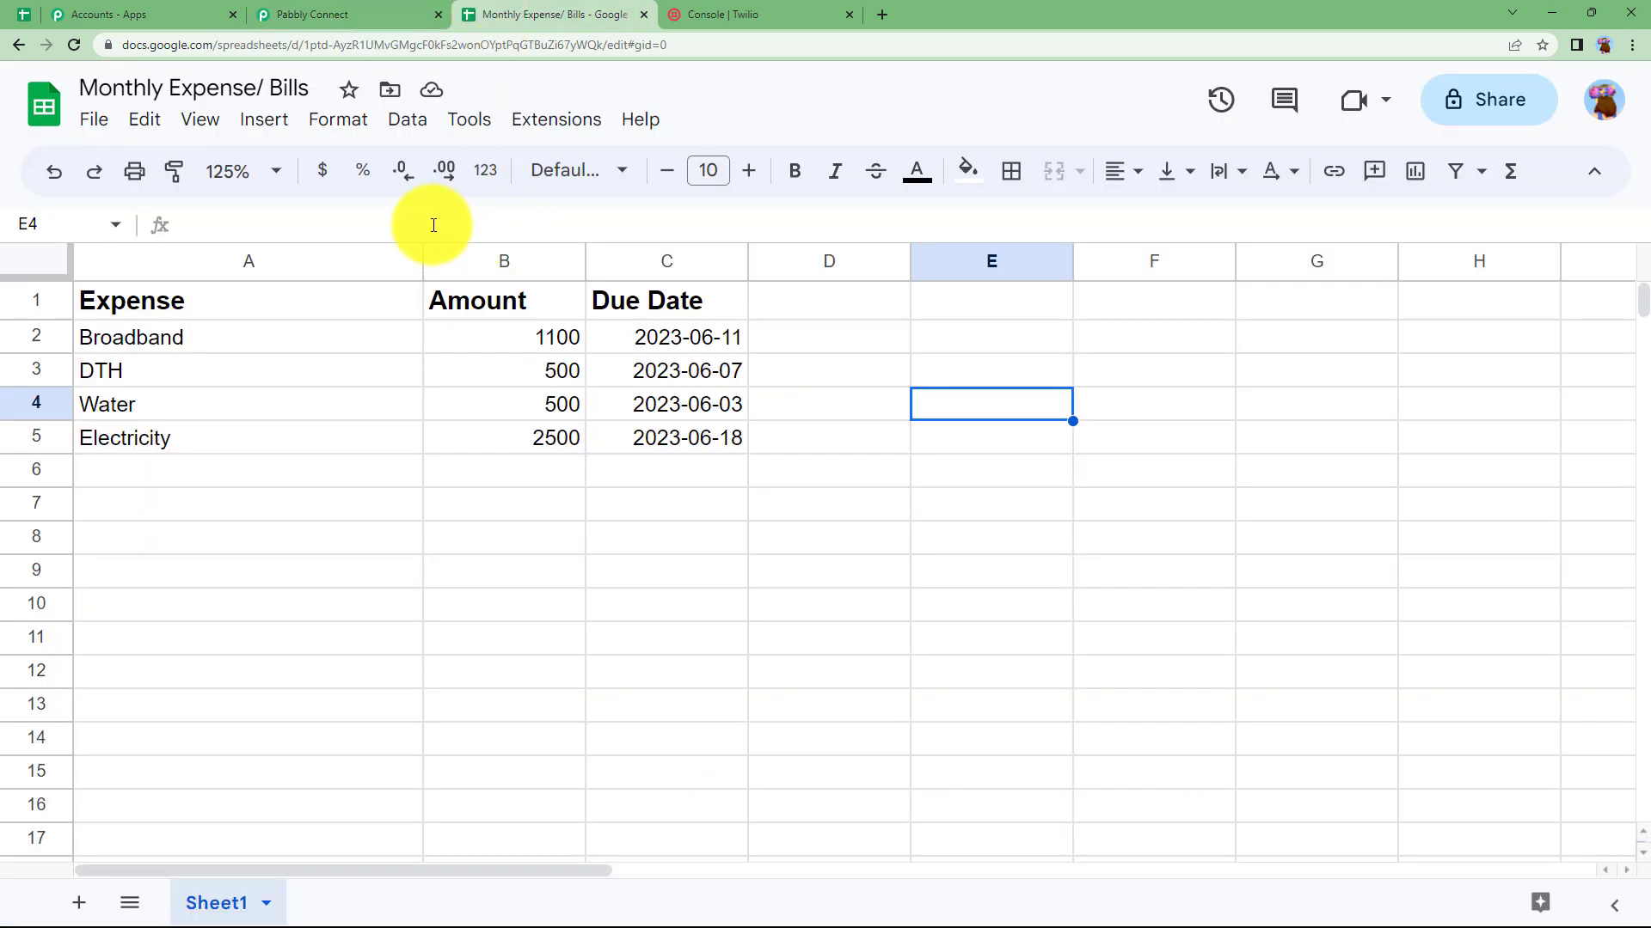
left_click(340, 7)
left_click(486, 701)
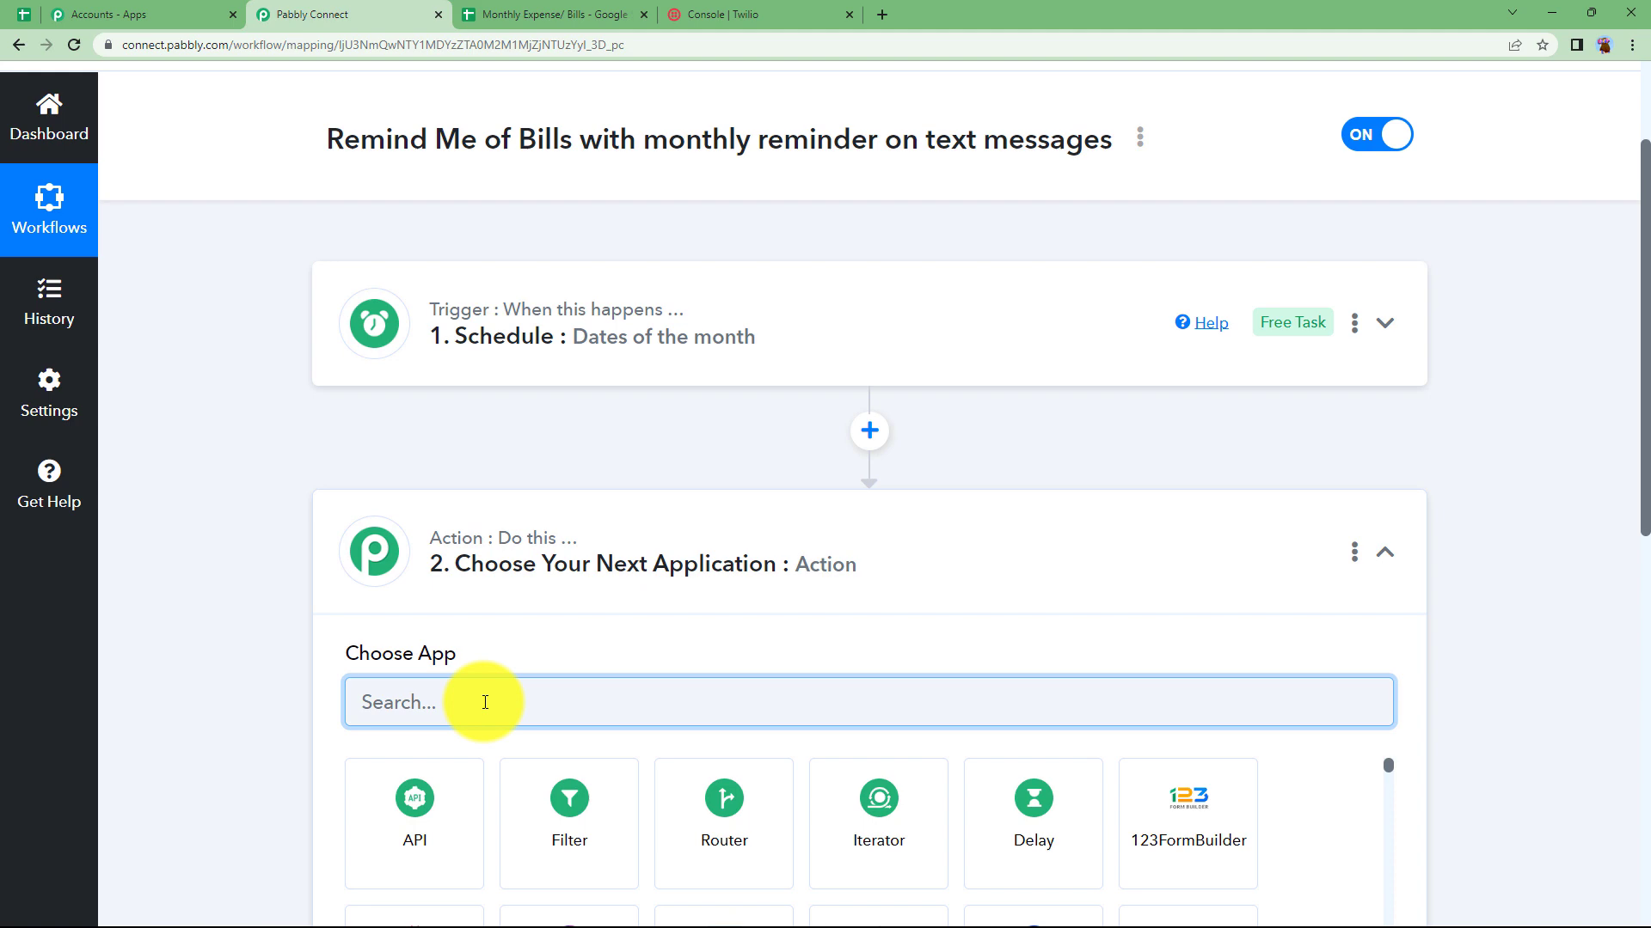
type("googl")
scroll(602, 698, "down", 3)
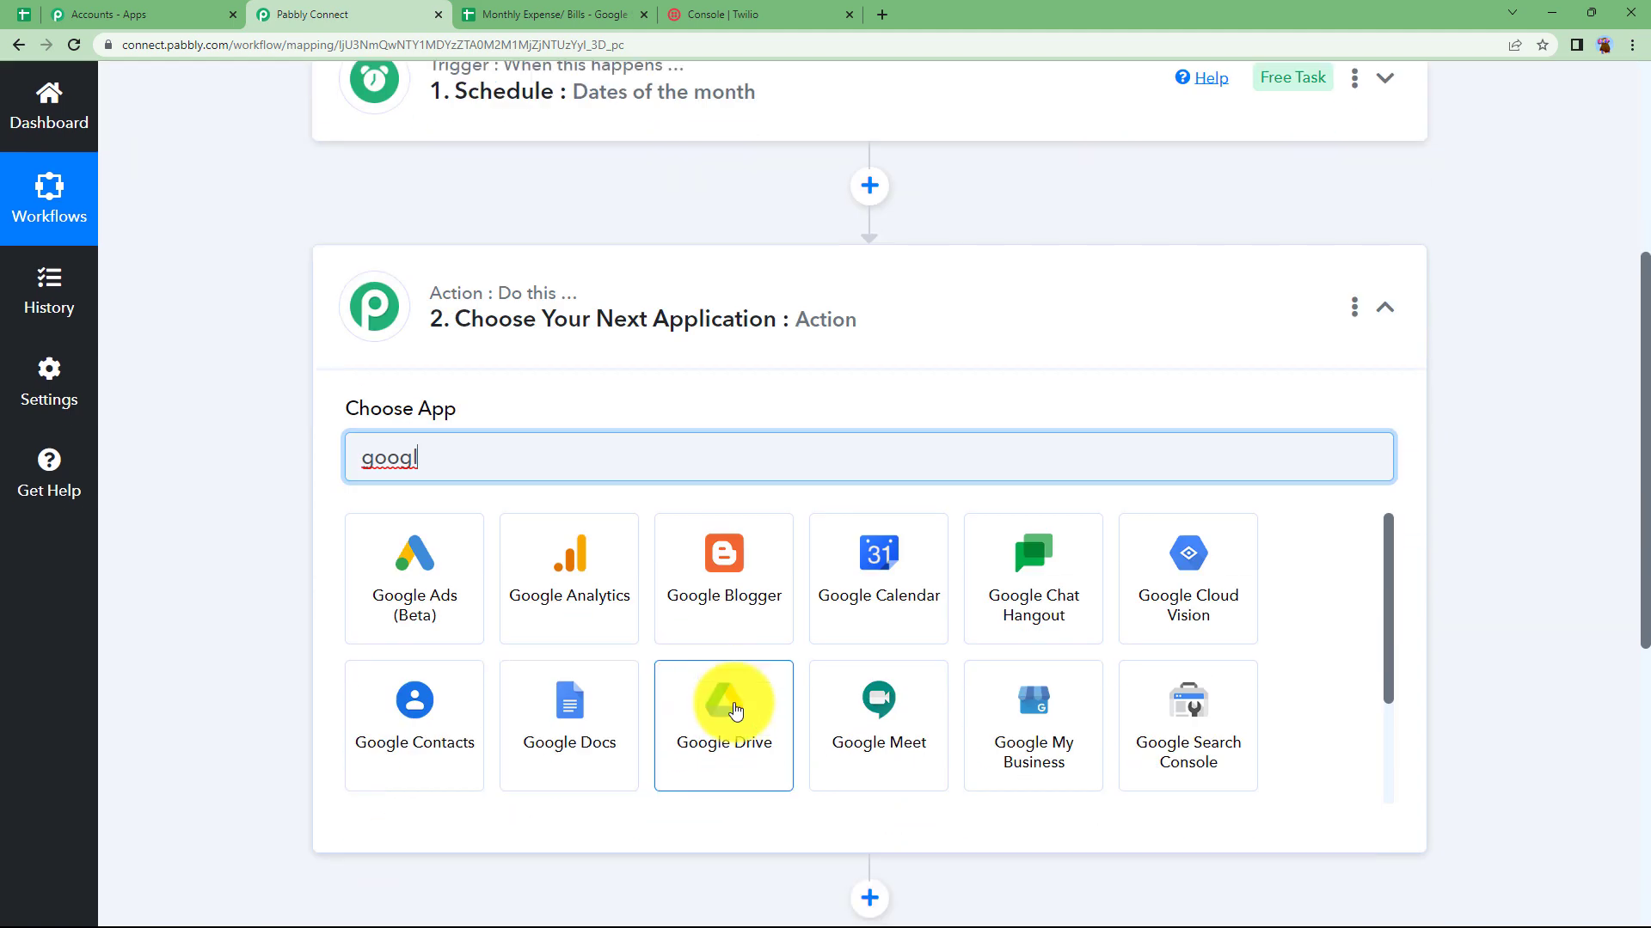
left_click(685, 700)
Choose Get Row(s) as the Google Sheets action event
left_click(453, 557)
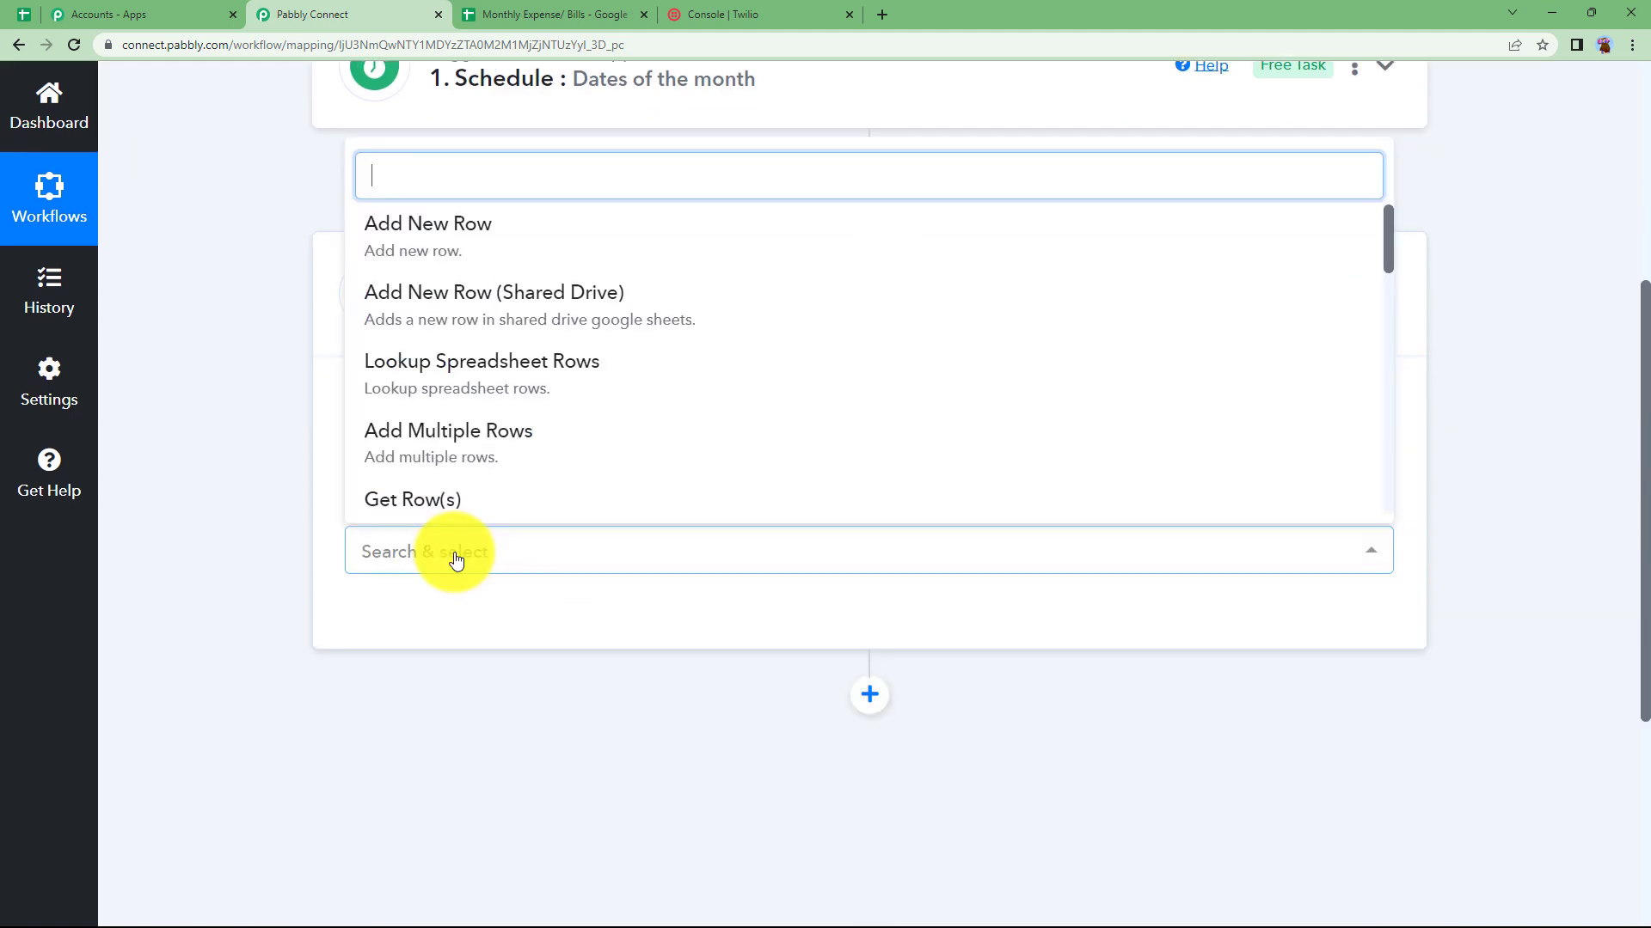
left_click(493, 501)
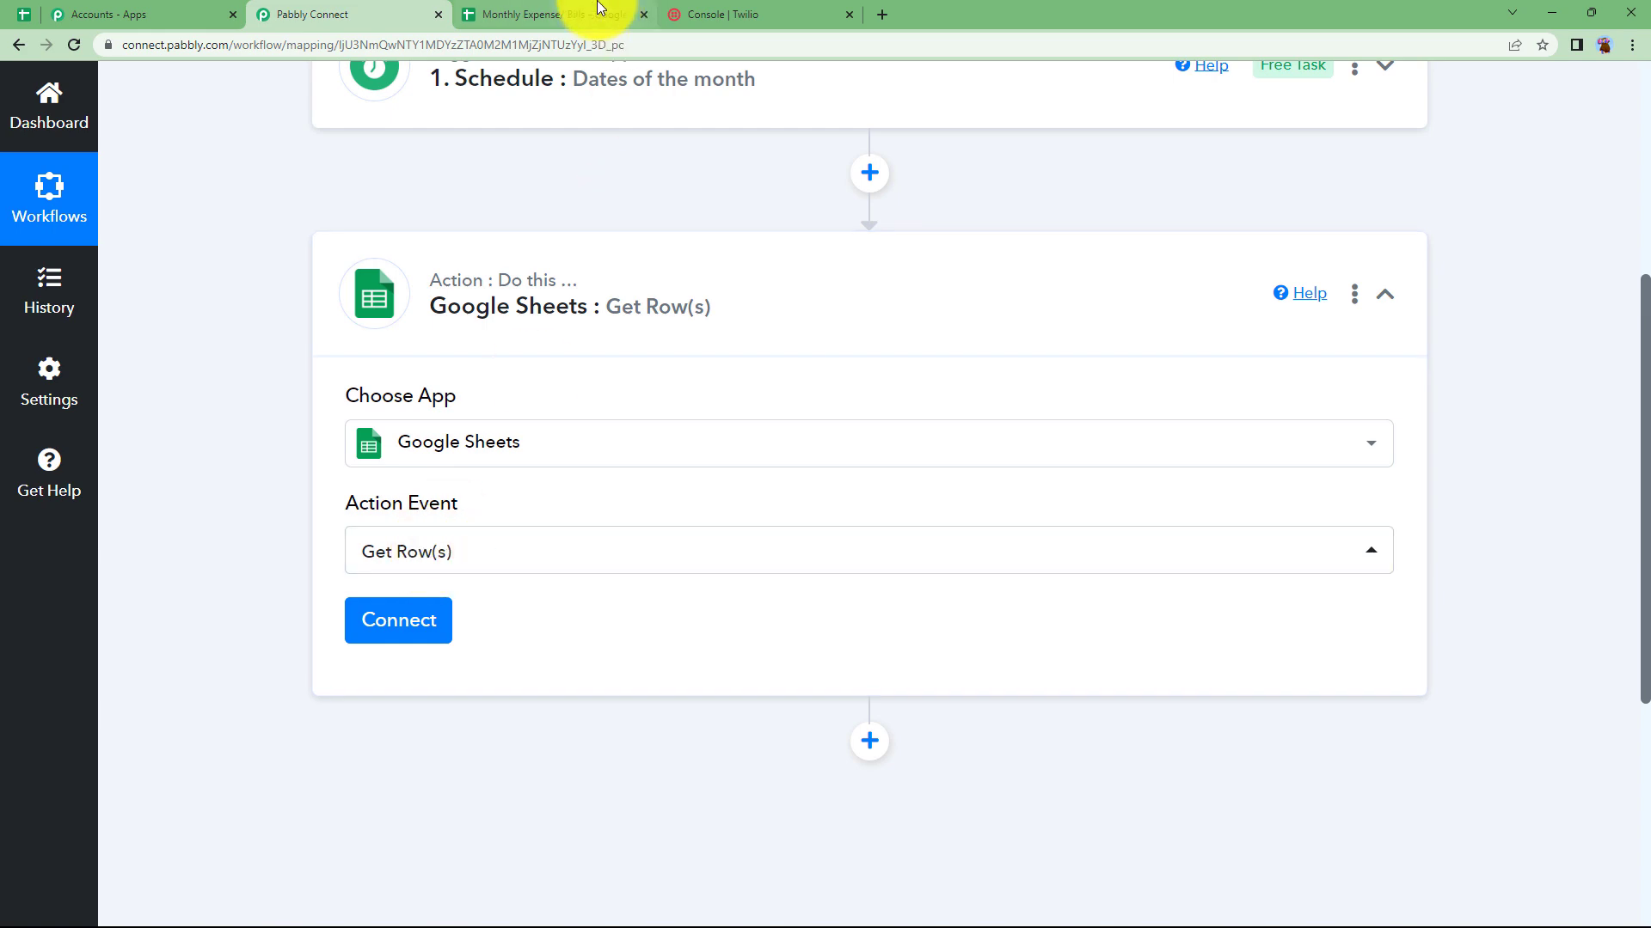
left_click(601, 14)
left_click(348, 14)
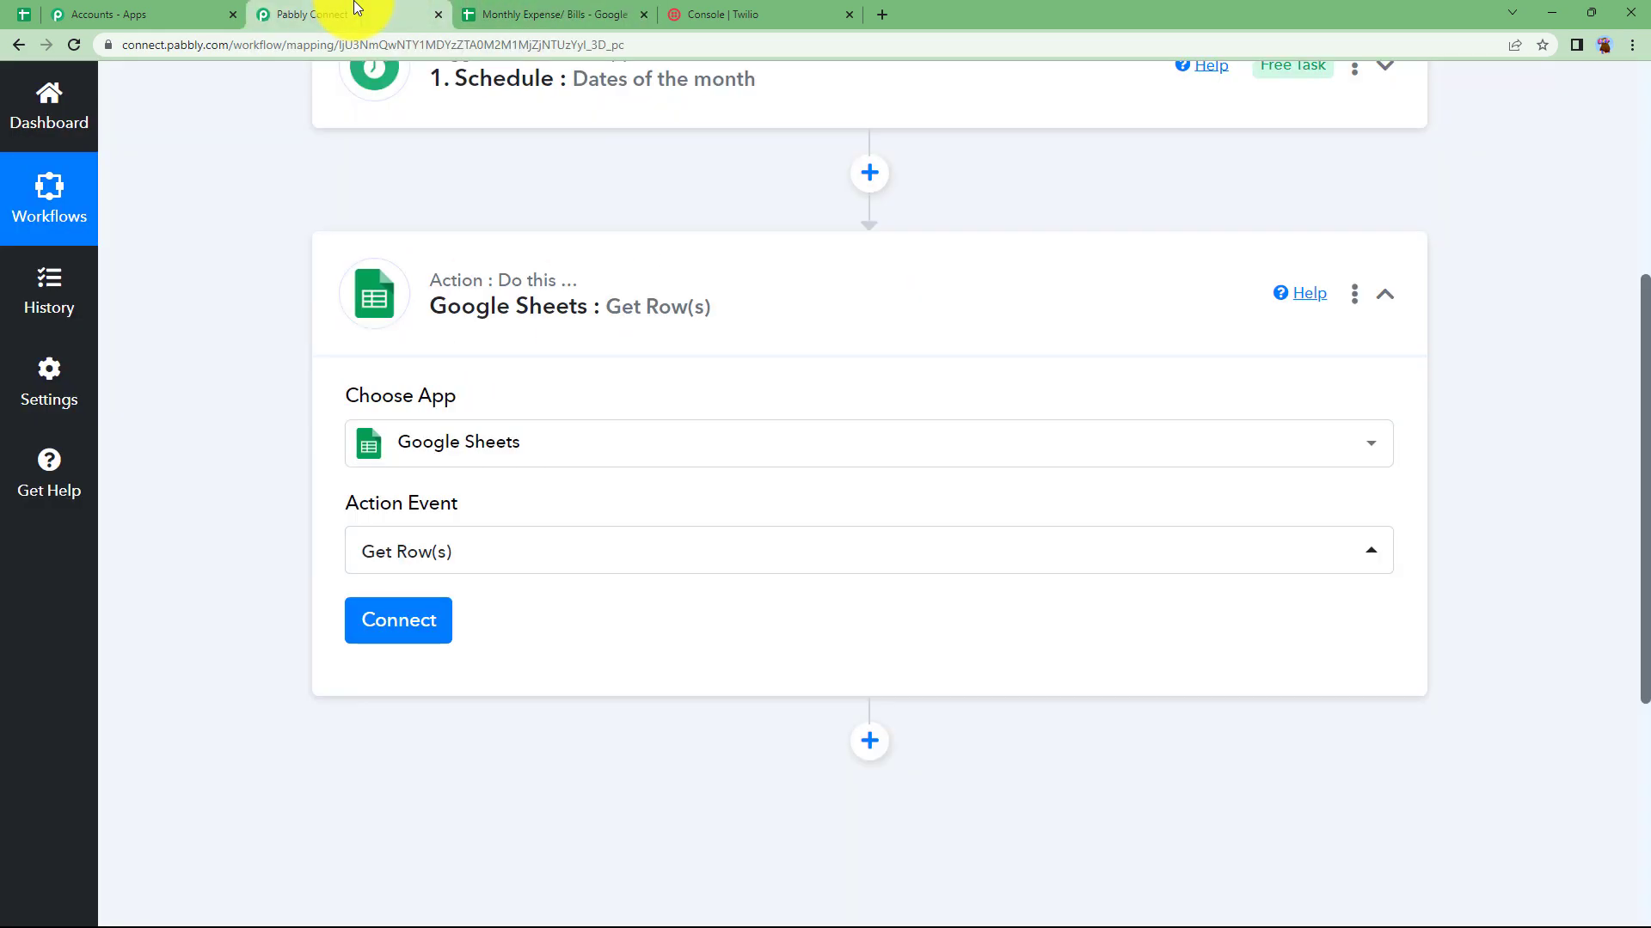
Add a new Google Sheets connection by signing in with the Google account and allowing access
left_click(383, 622)
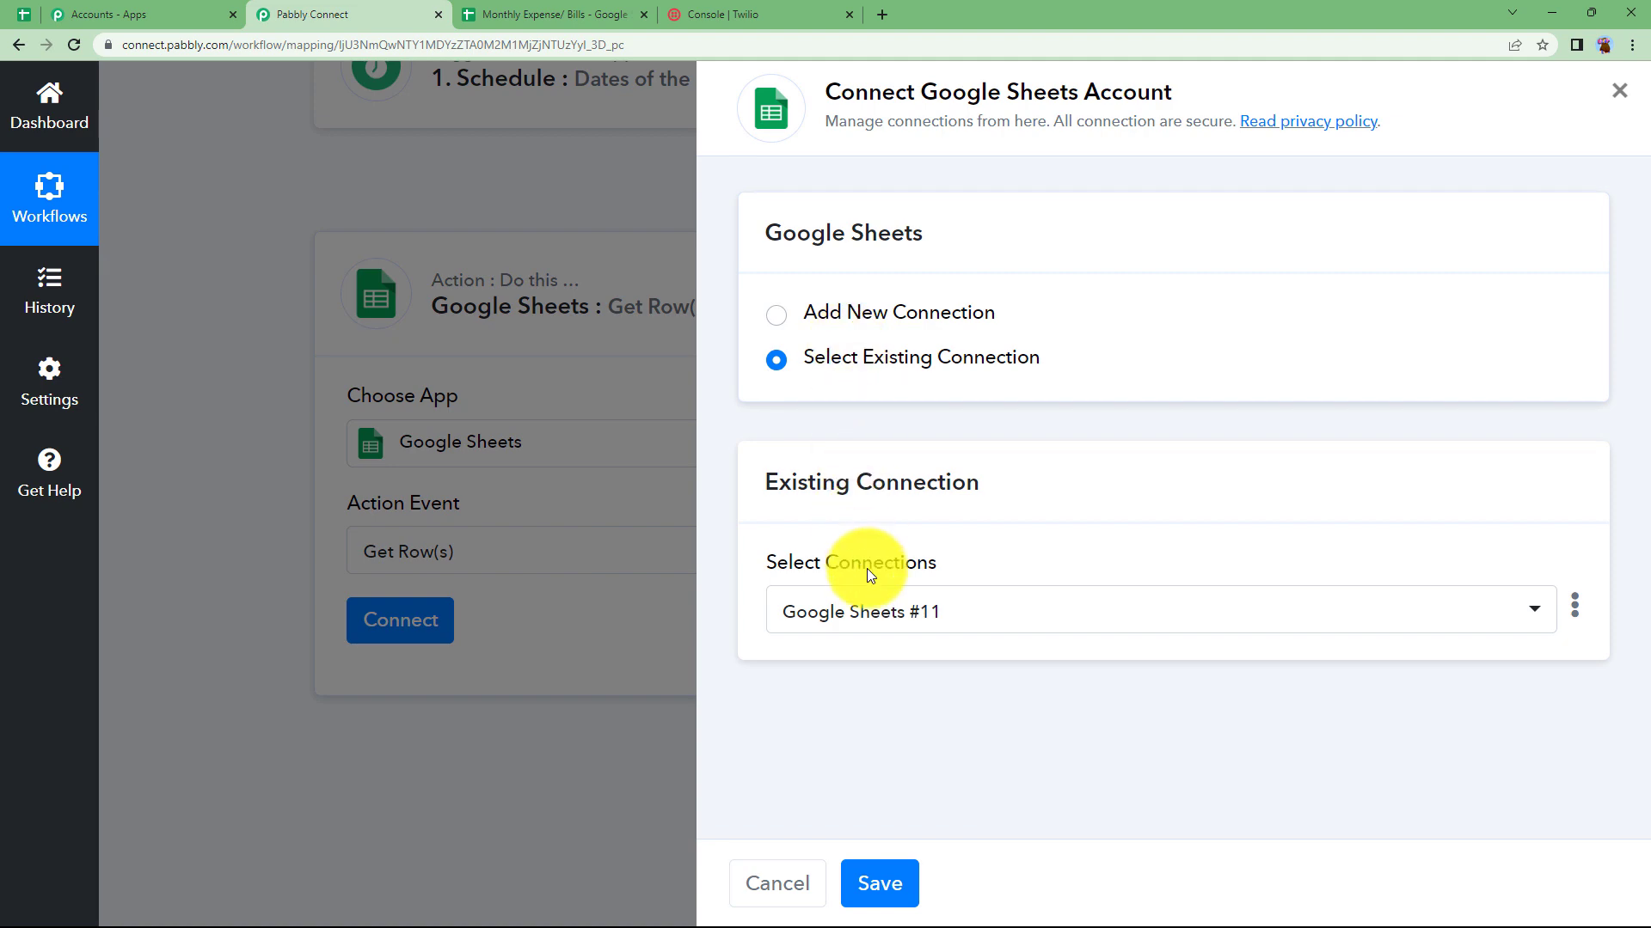
left_click(905, 309)
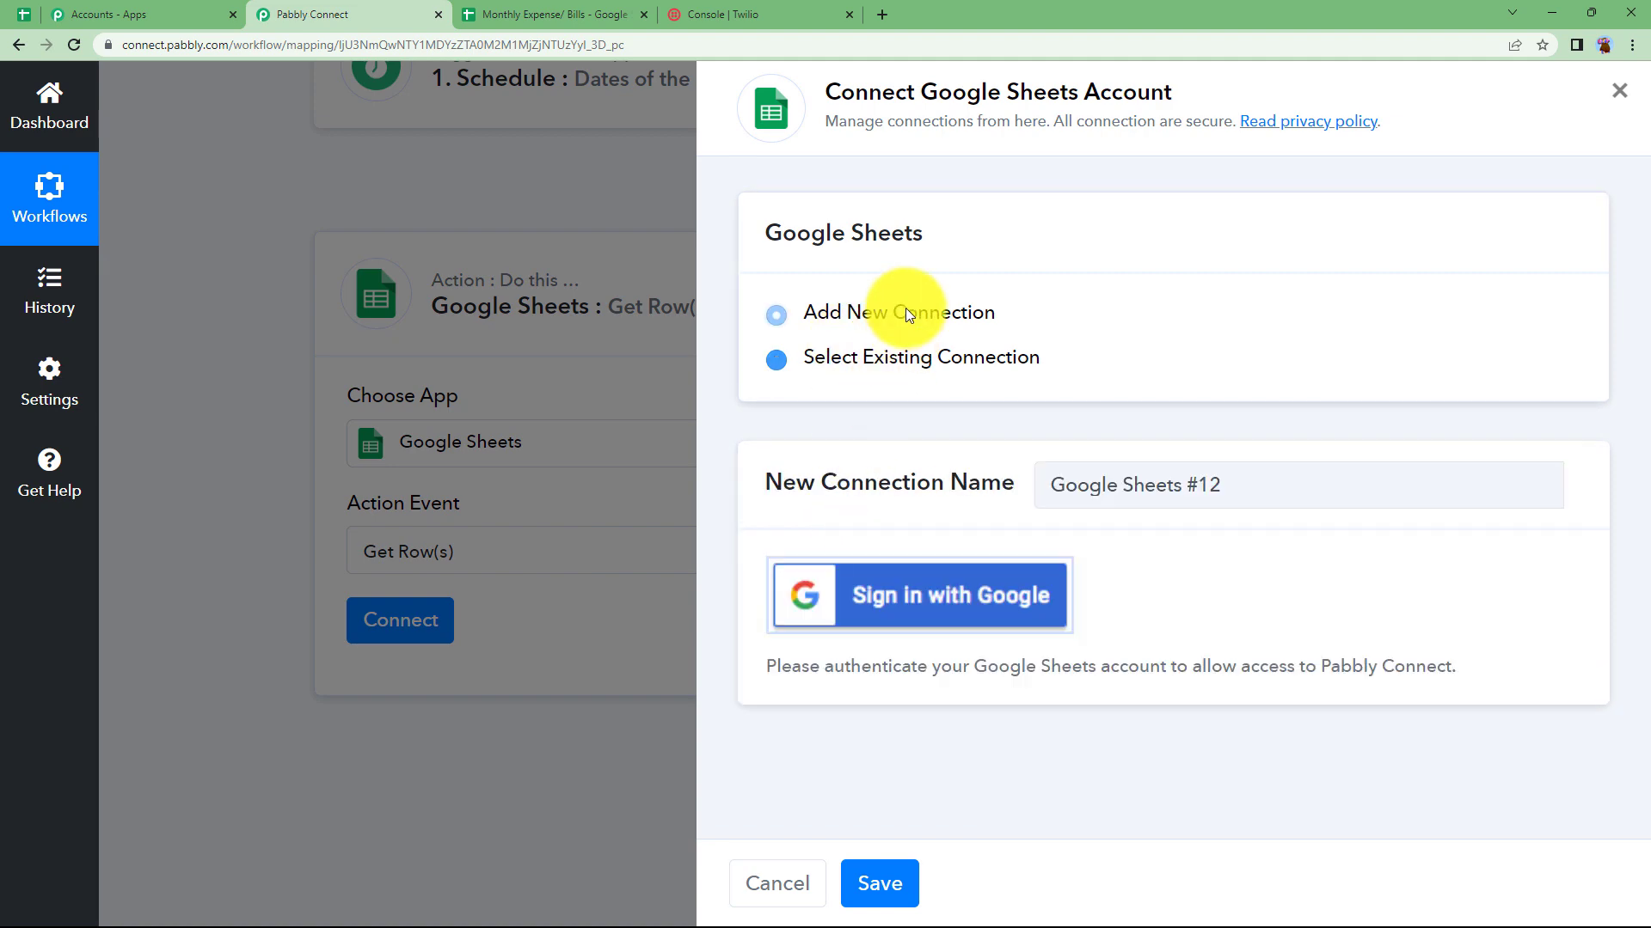
left_click(909, 593)
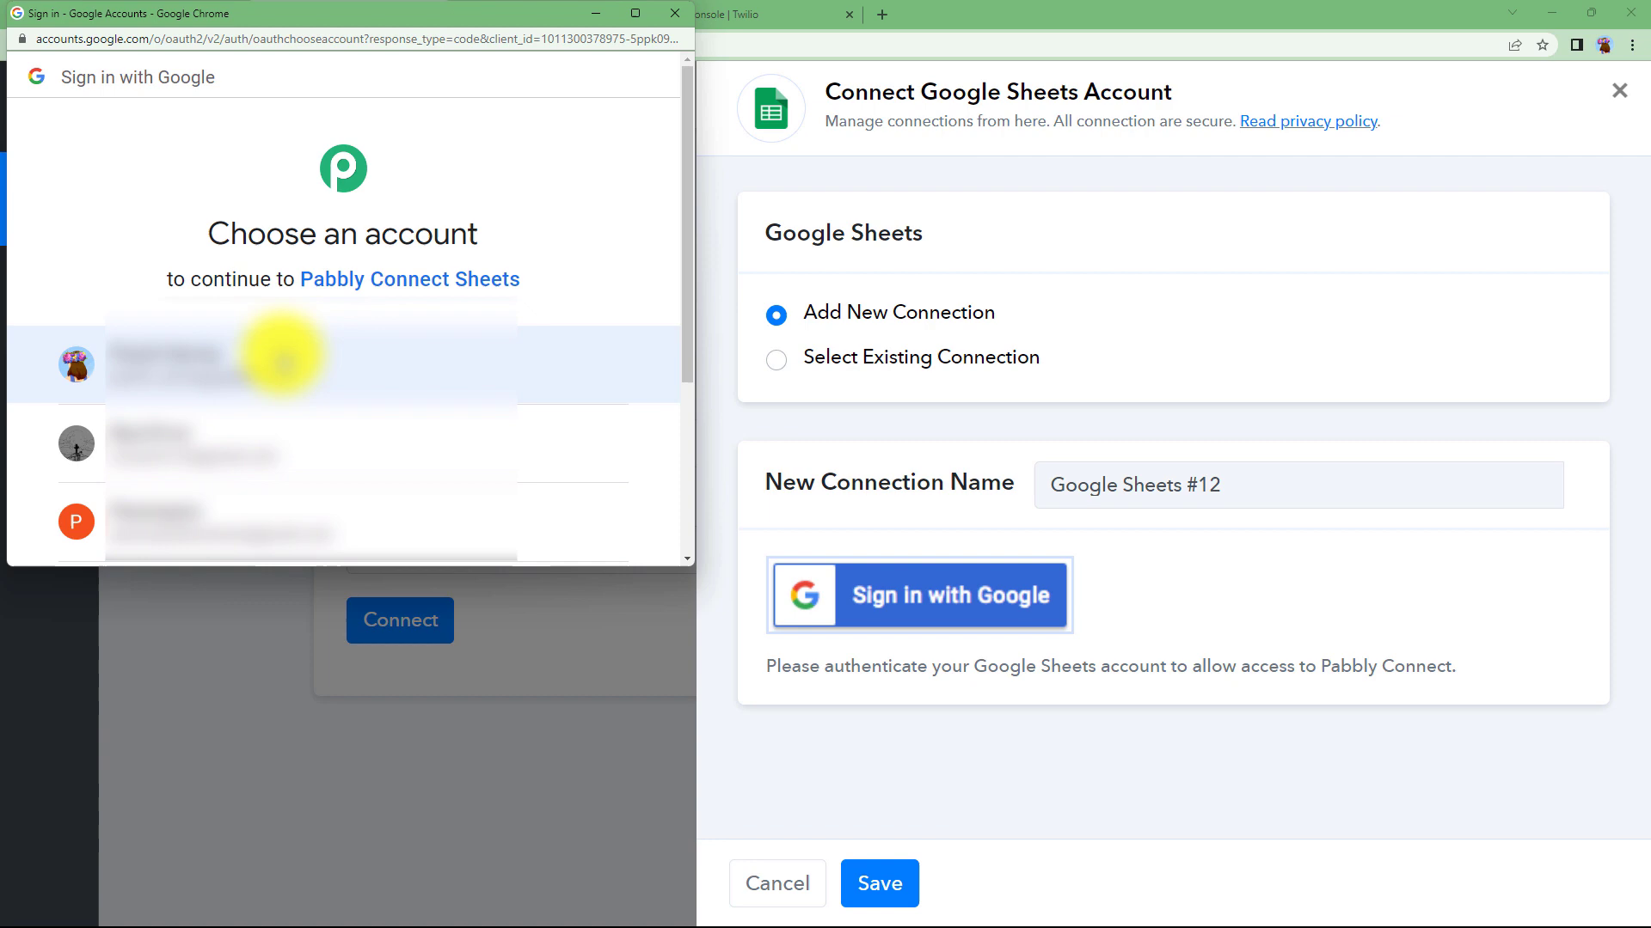
left_click(282, 357)
scroll(294, 394, "down", 5)
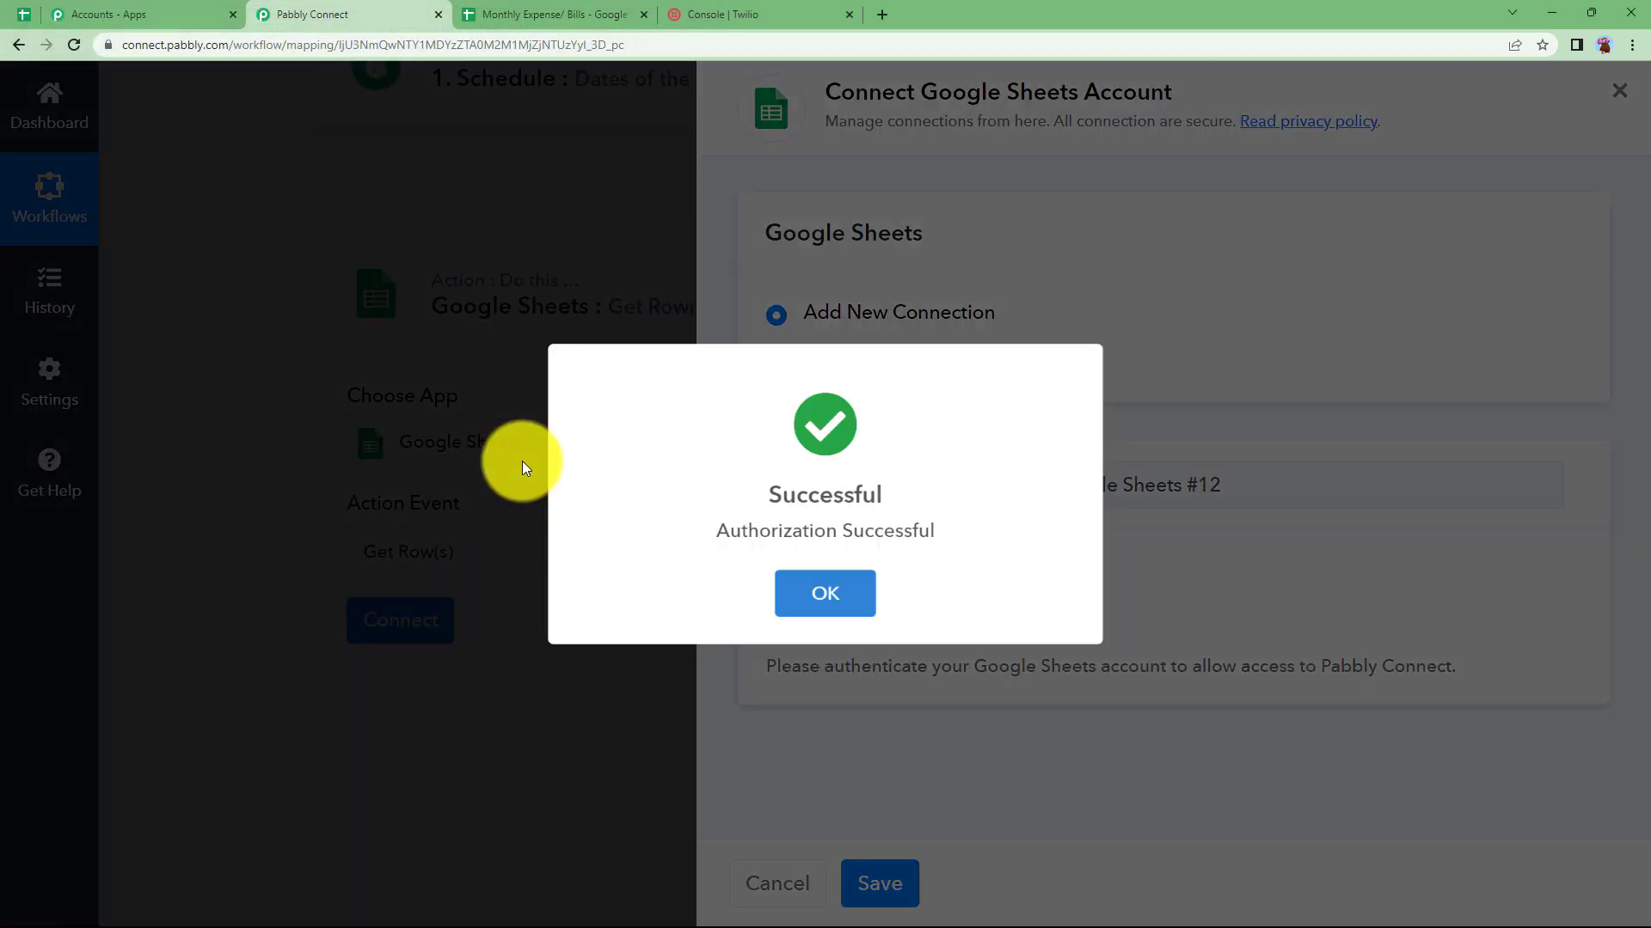
left_click(840, 611)
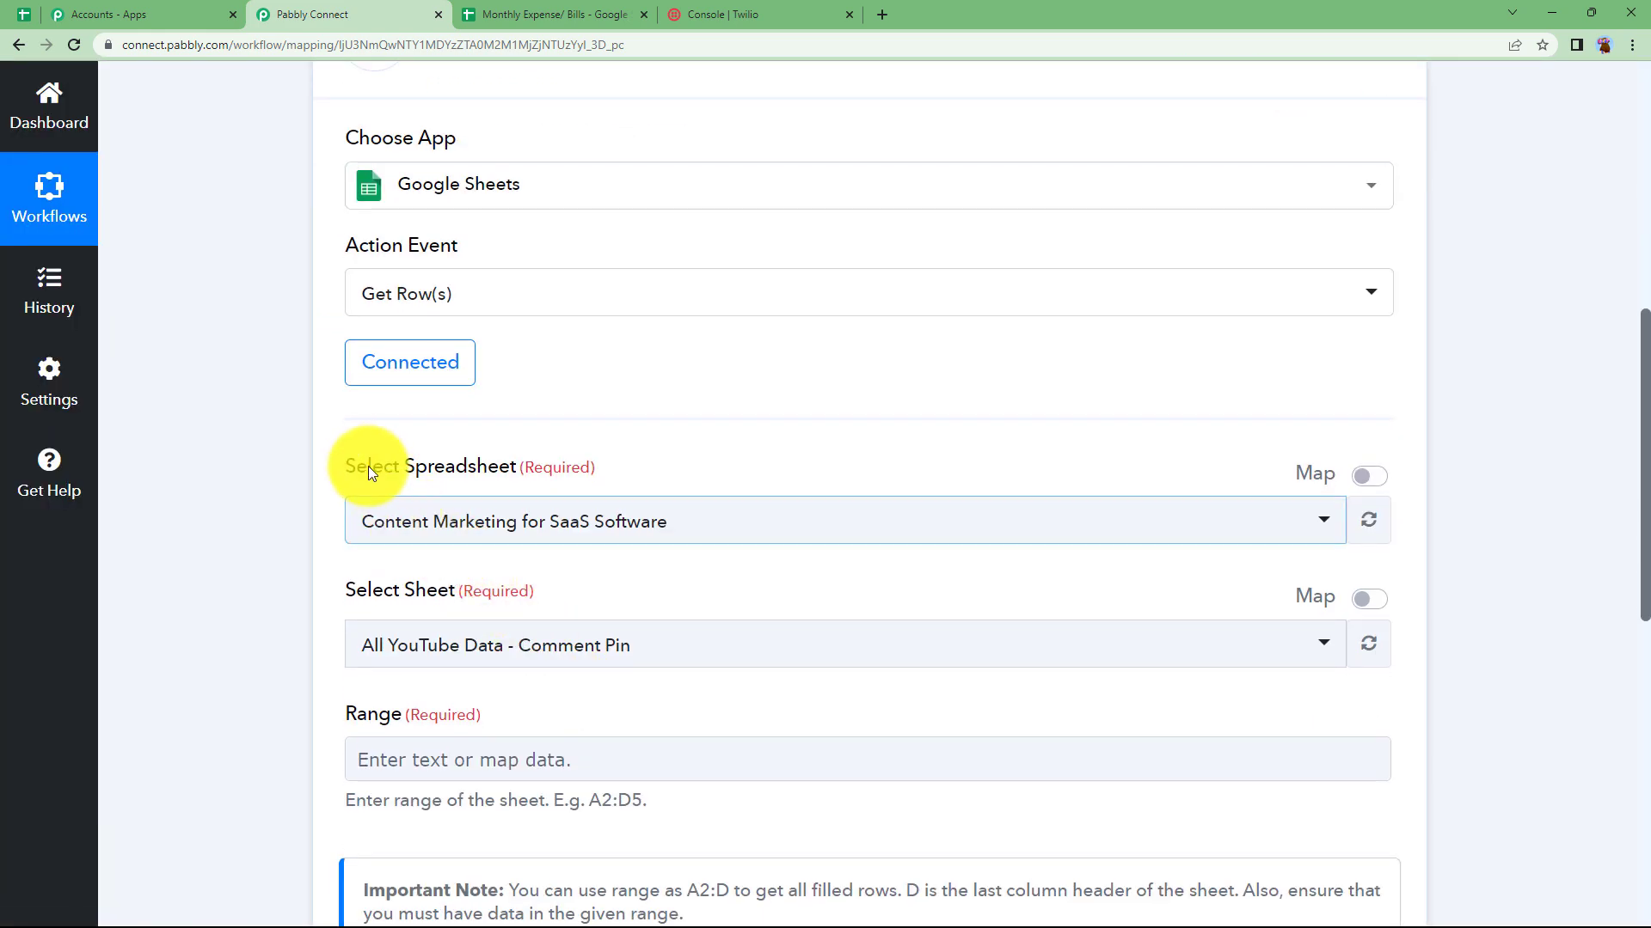
Select the Monthly Expense/ Bills spreadsheet, keep Sheet1, and move to the Range field
left_click(608, 519)
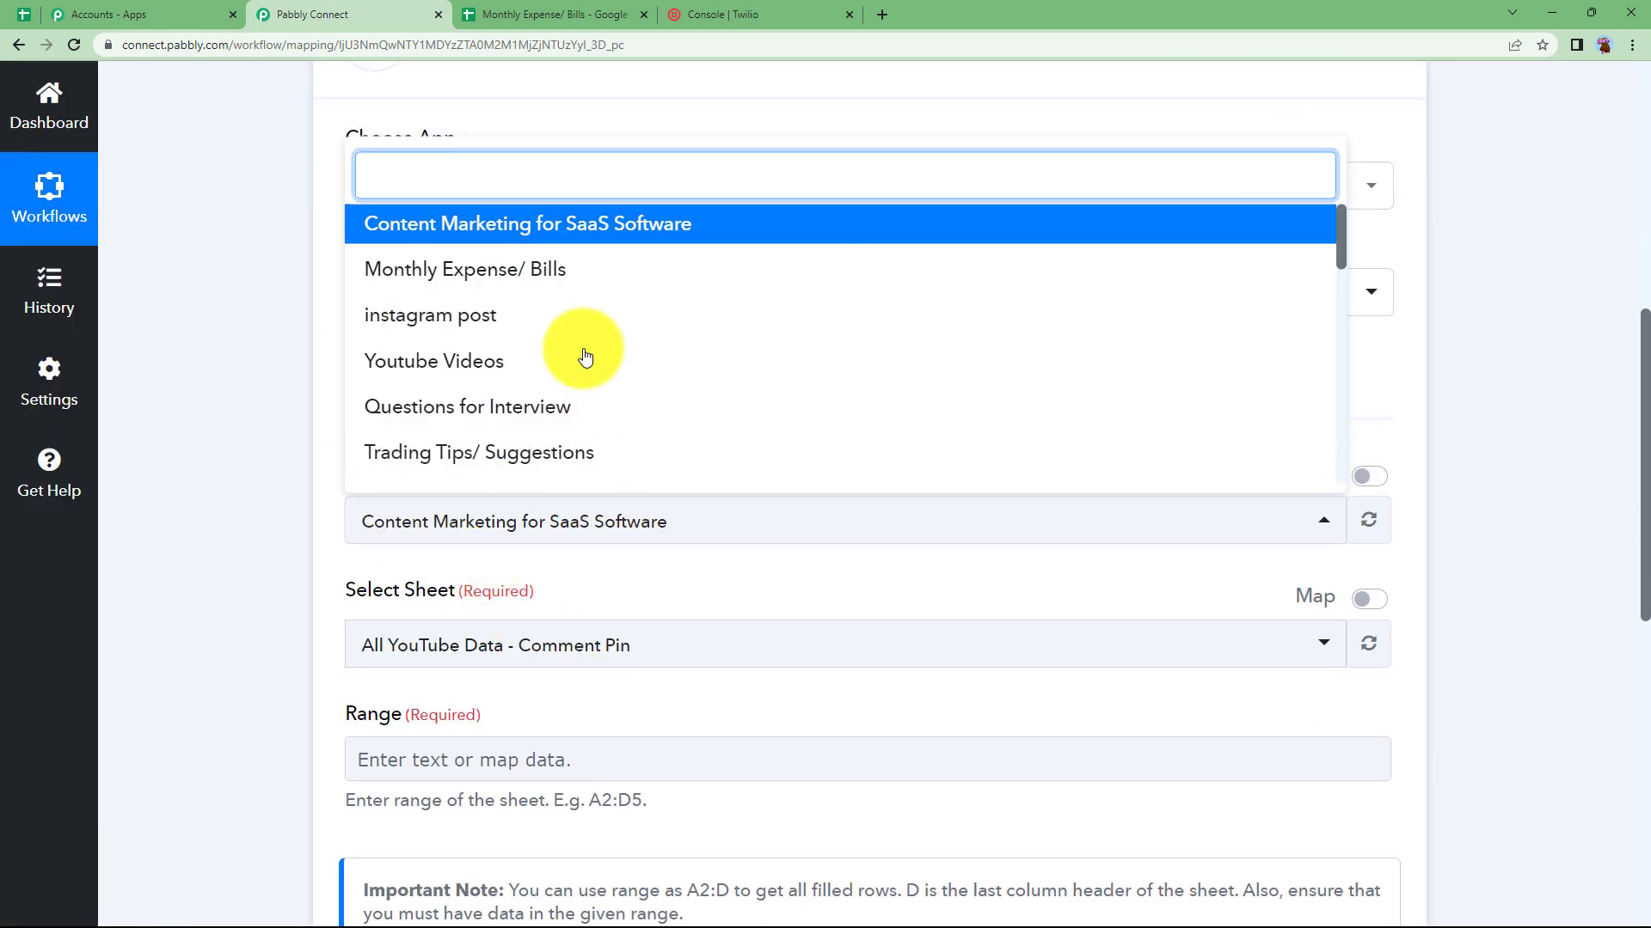
left_click(525, 270)
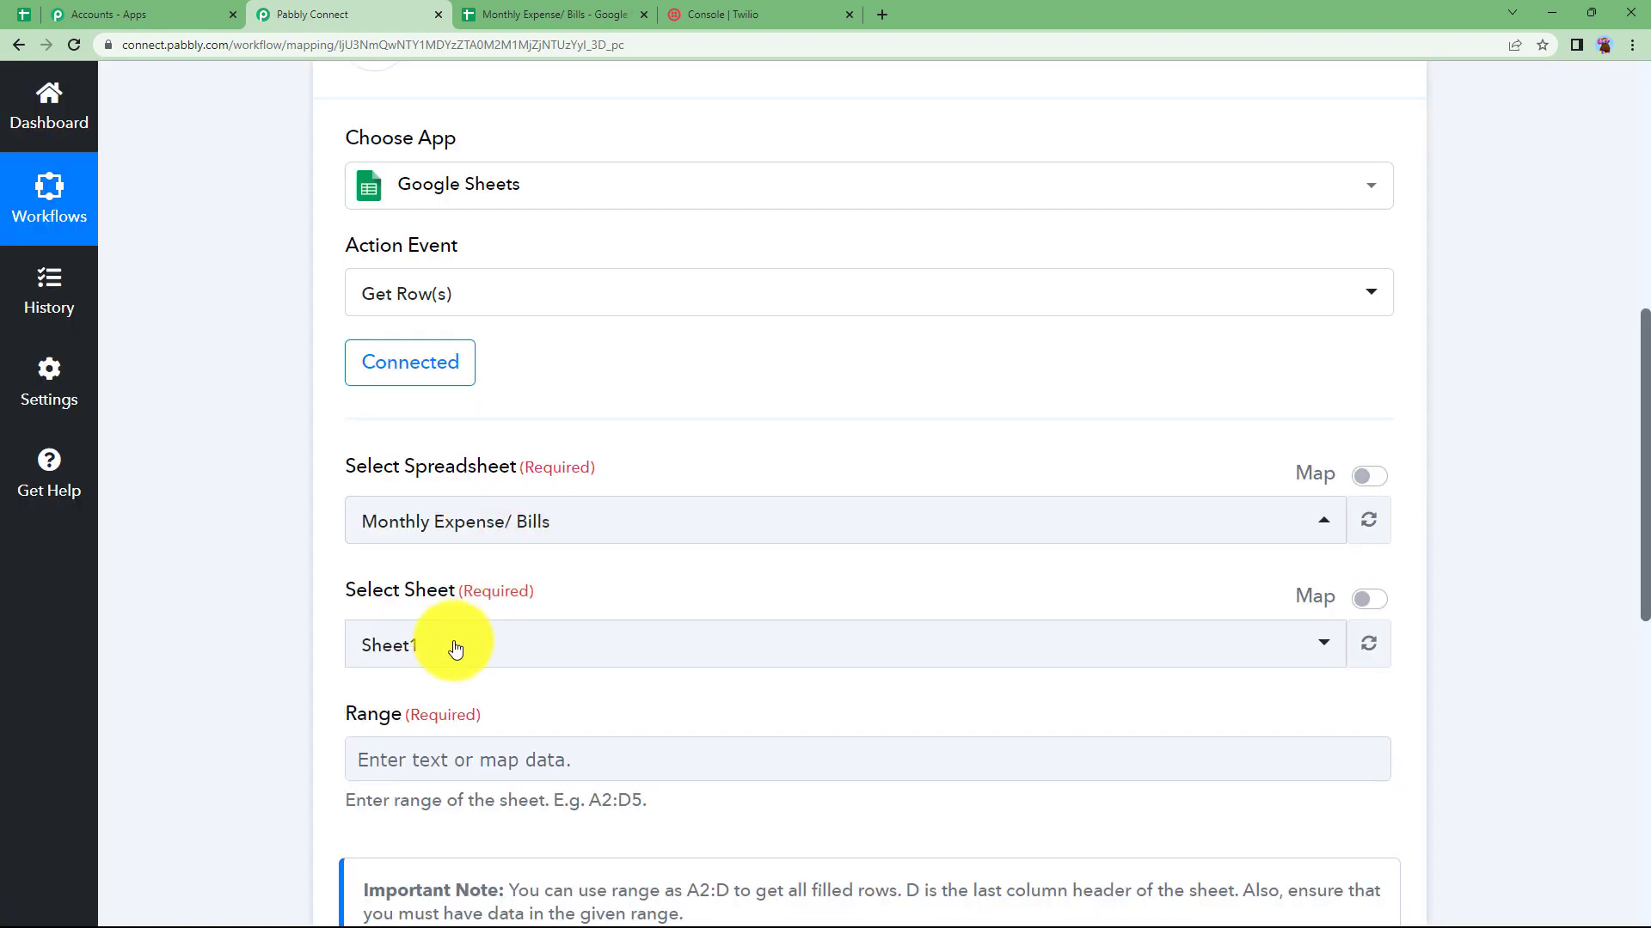
scroll(250, 661, "down", 3)
left_click(427, 512)
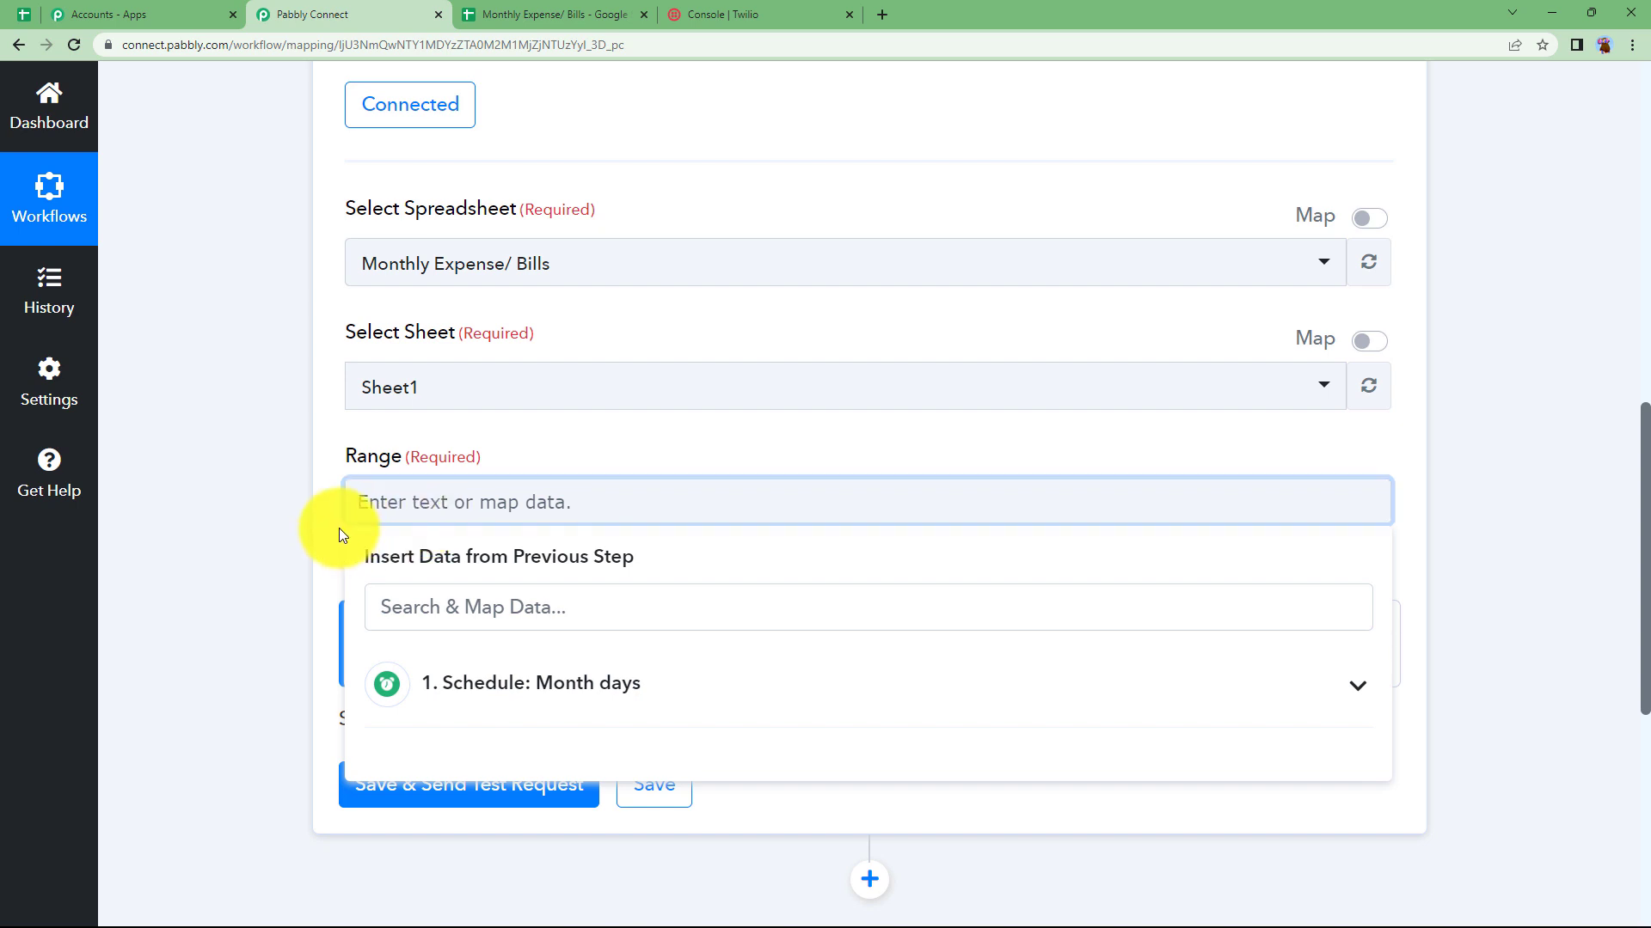
Check the spreadsheet's data rows from Broadband and its Due Date column before returning
left_click(499, 15)
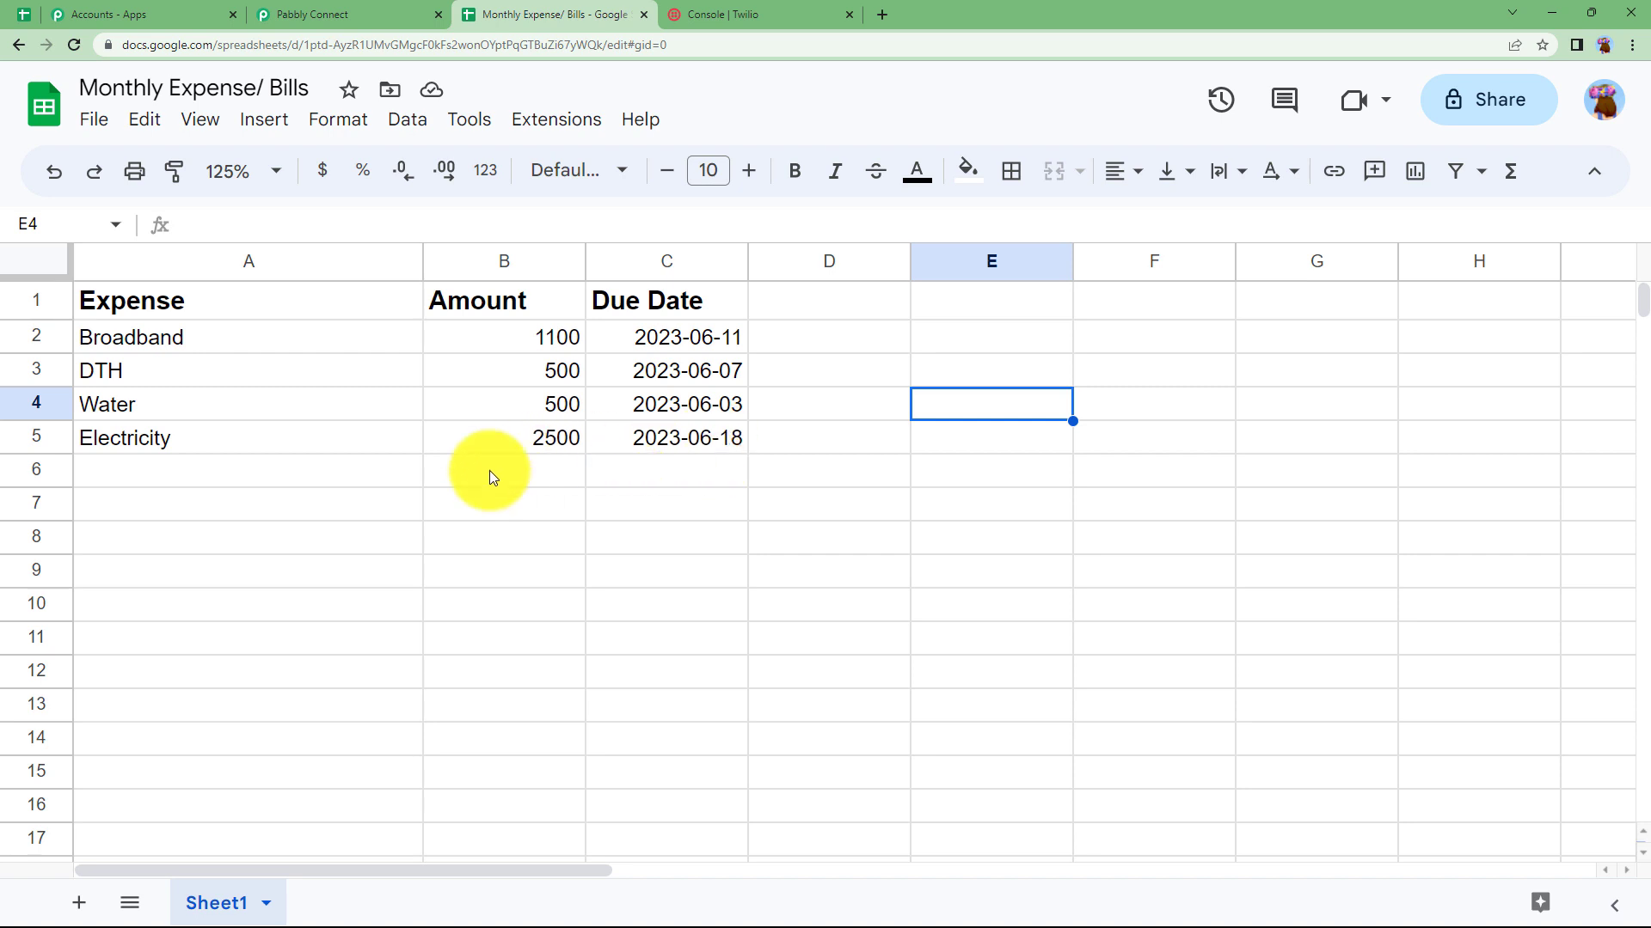
left_click(249, 486)
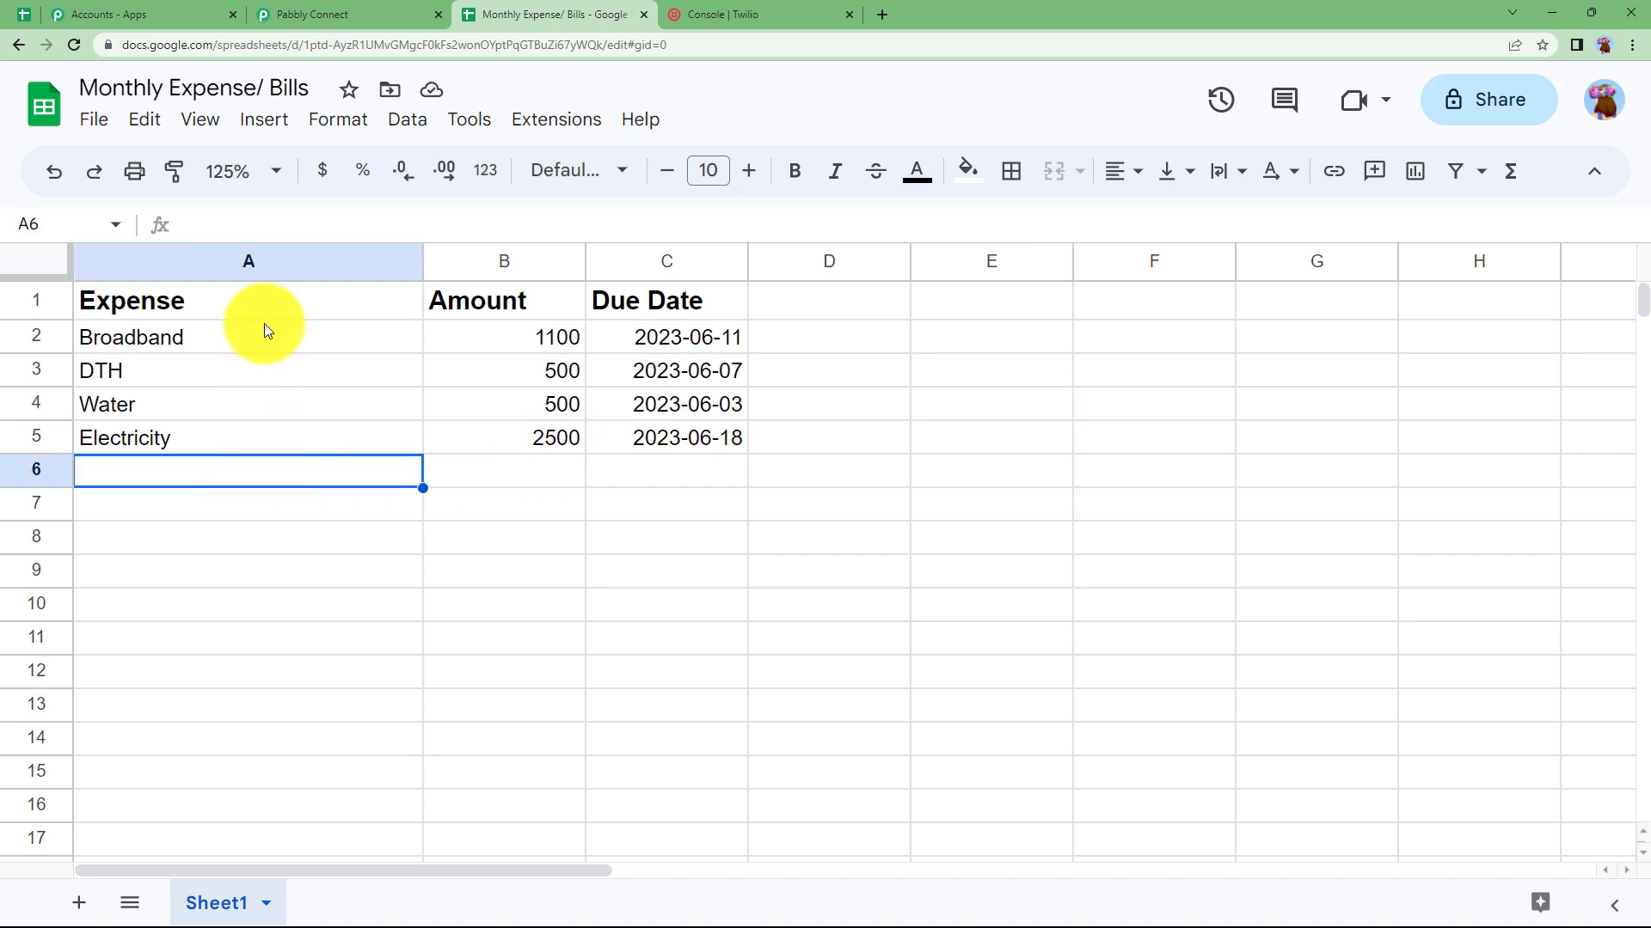
left_click(230, 337)
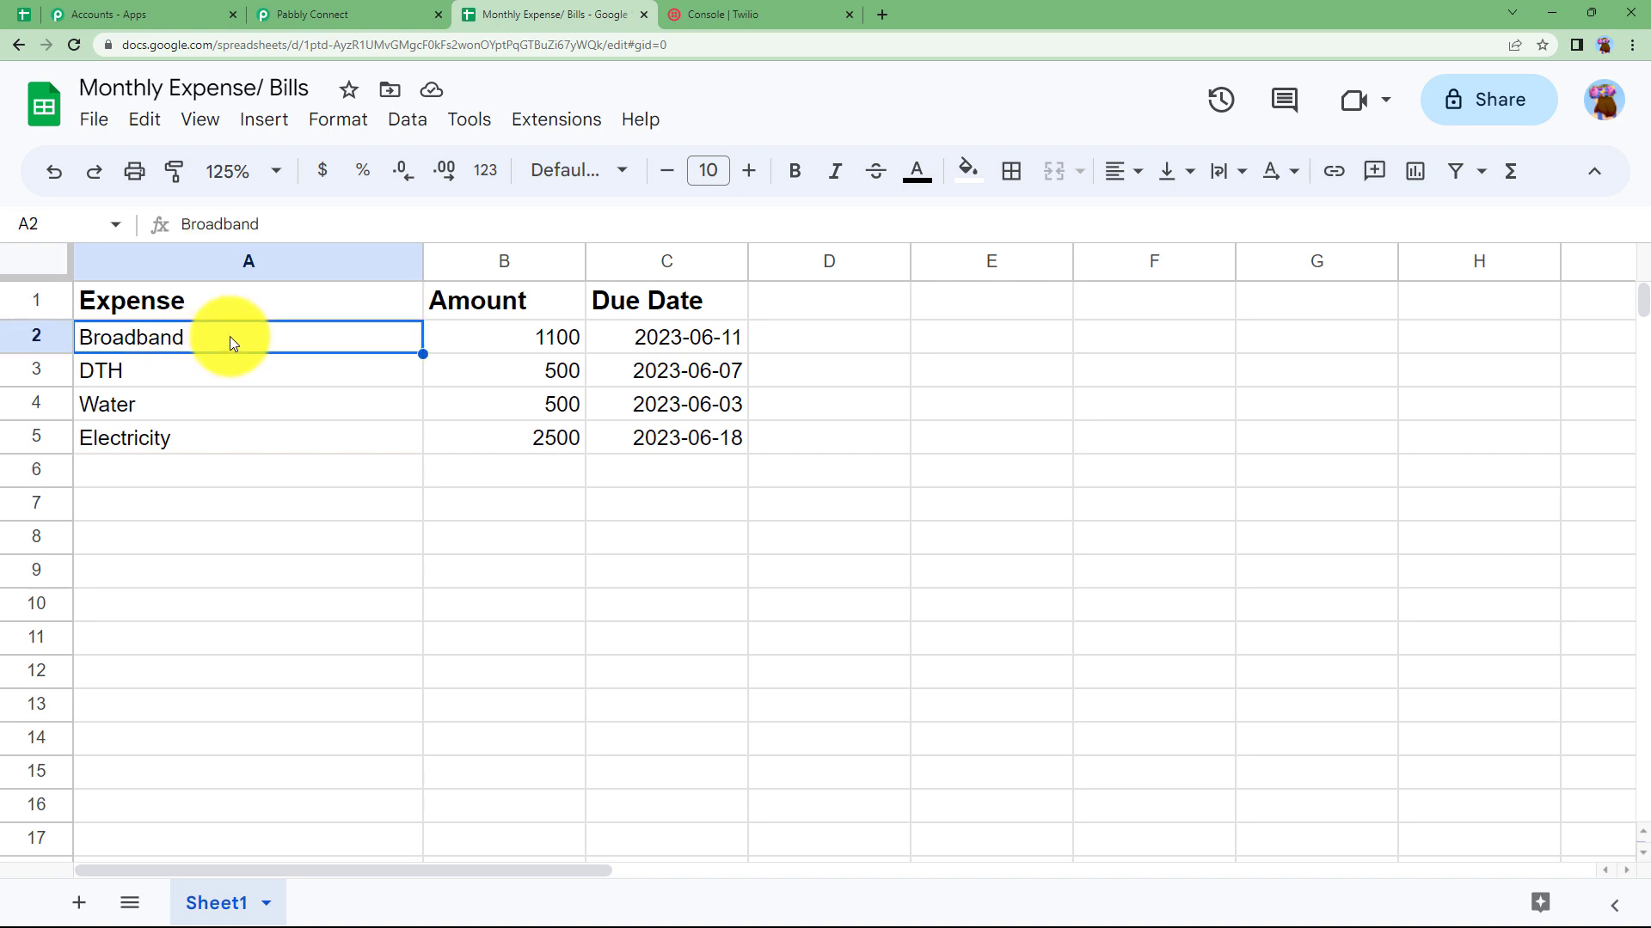
left_click(631, 473)
left_click(633, 503)
left_click(633, 542)
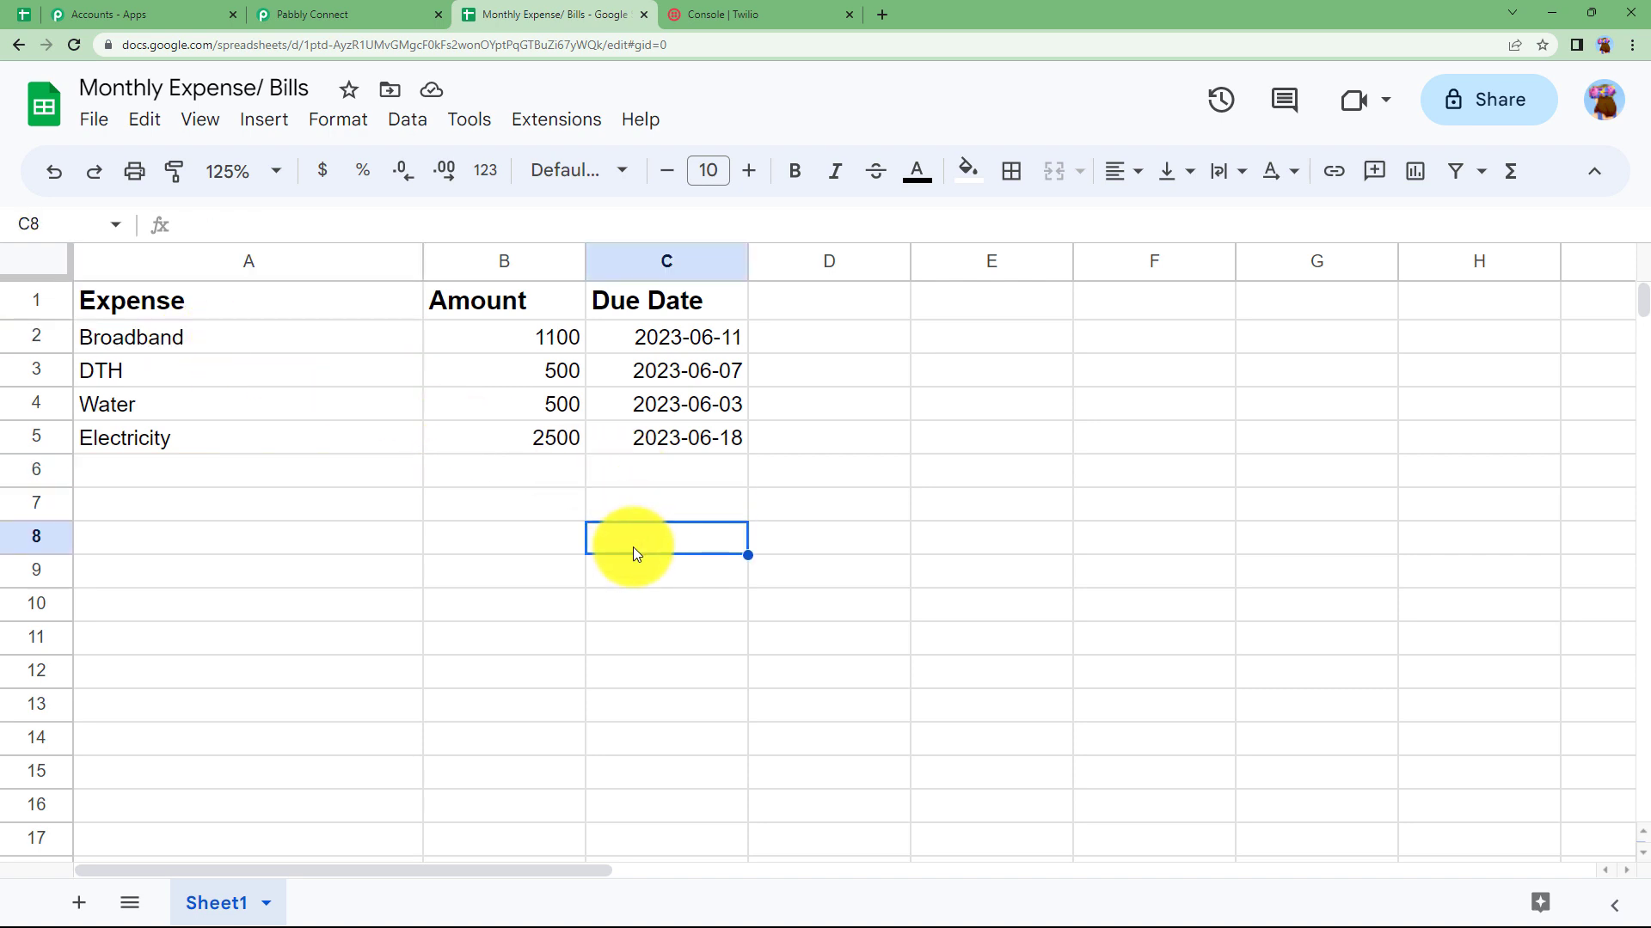
left_click(632, 572)
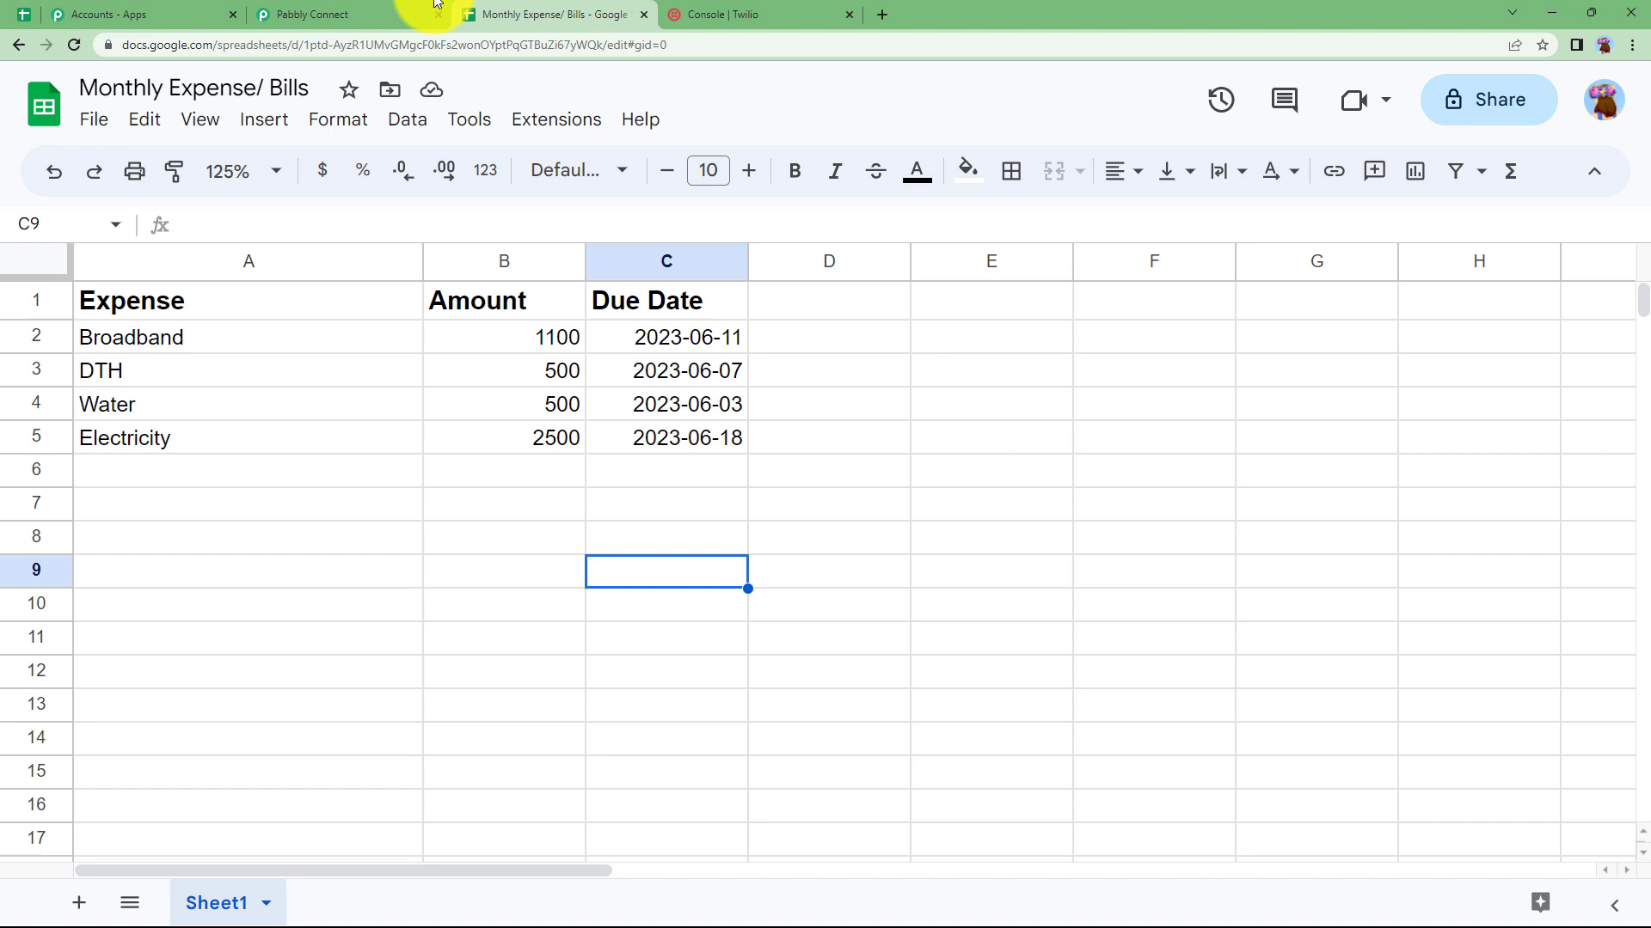
left_click(344, 14)
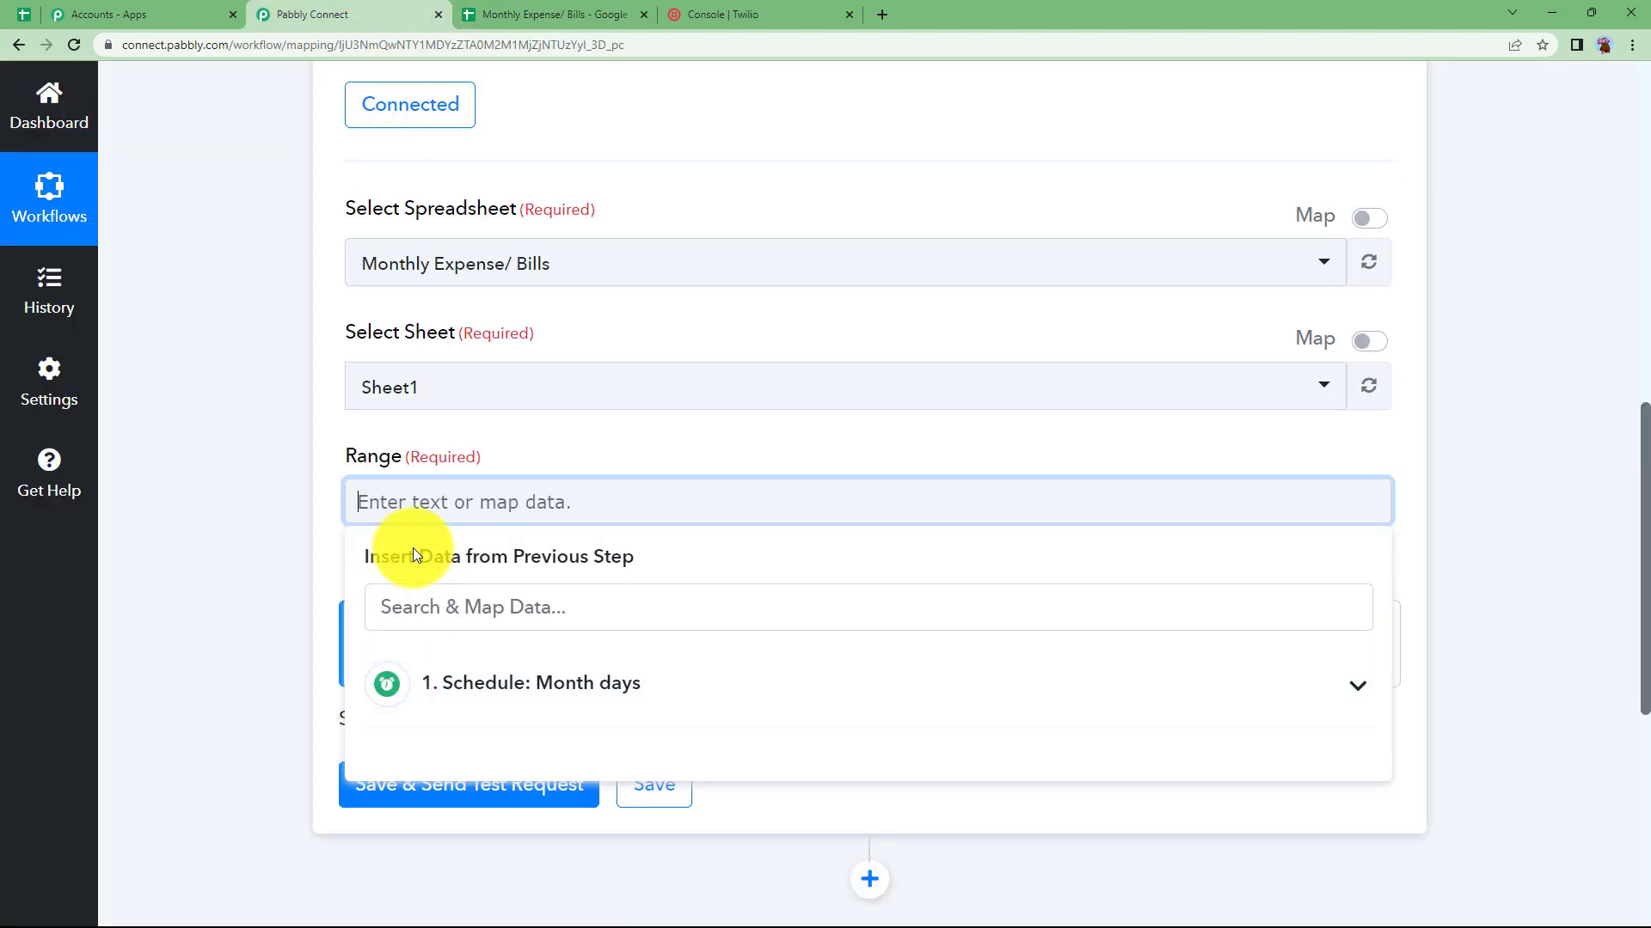
Enter range A2:C, send a test request, and check the first bill's amount 1100 and due date 2023-06-11
type("A2:C")
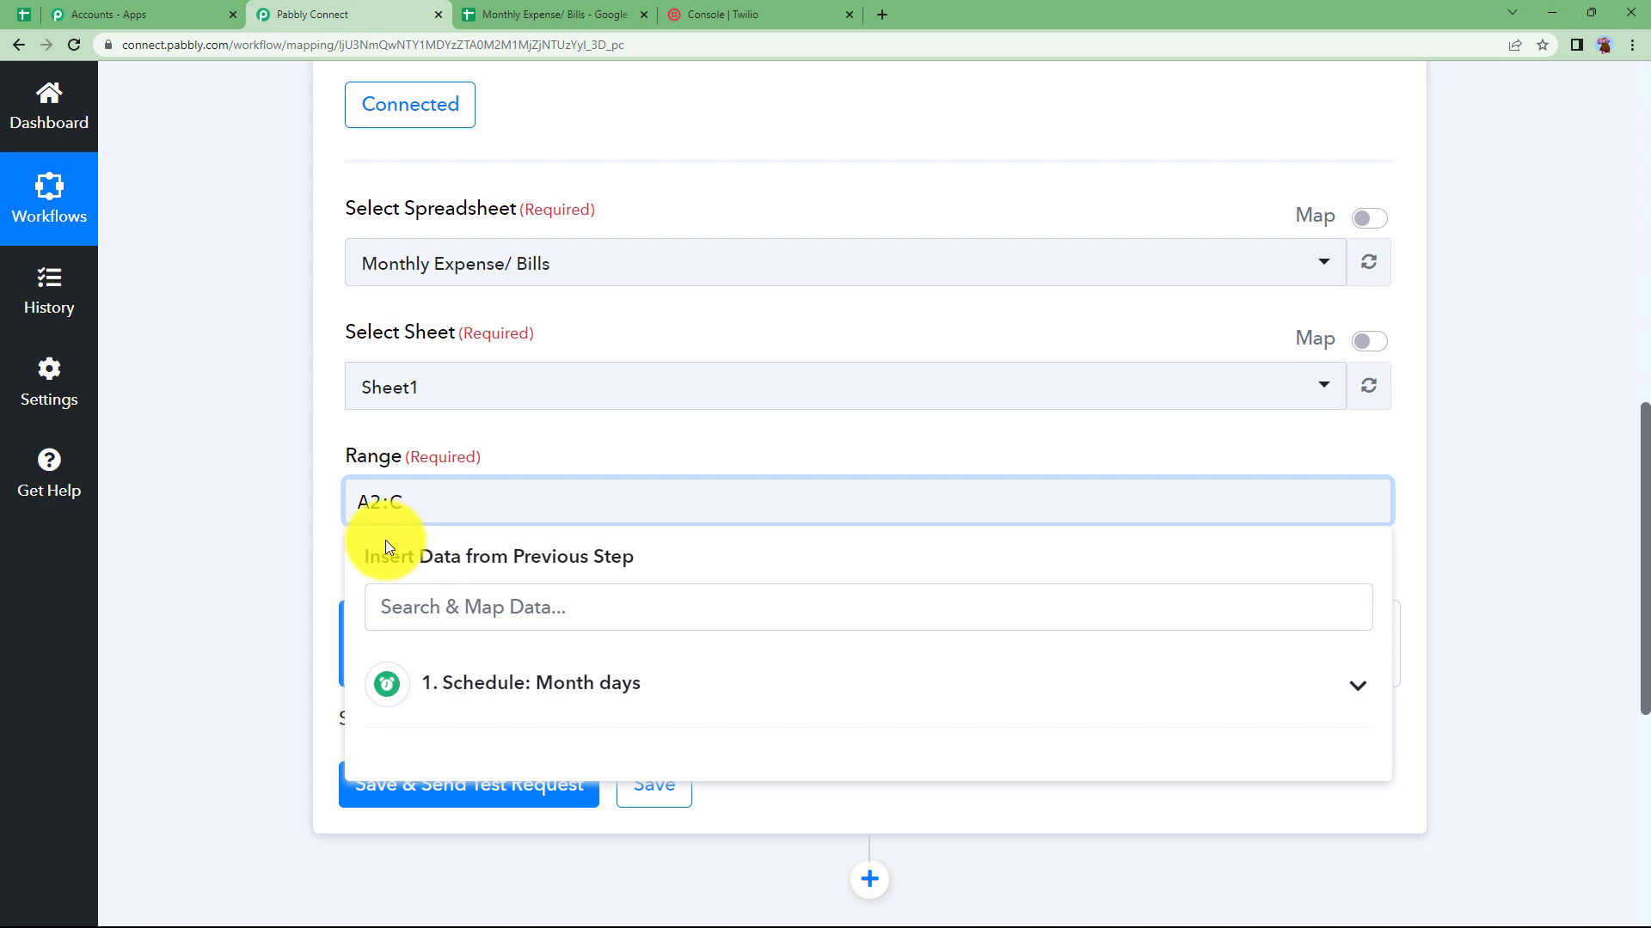
left_click(280, 511)
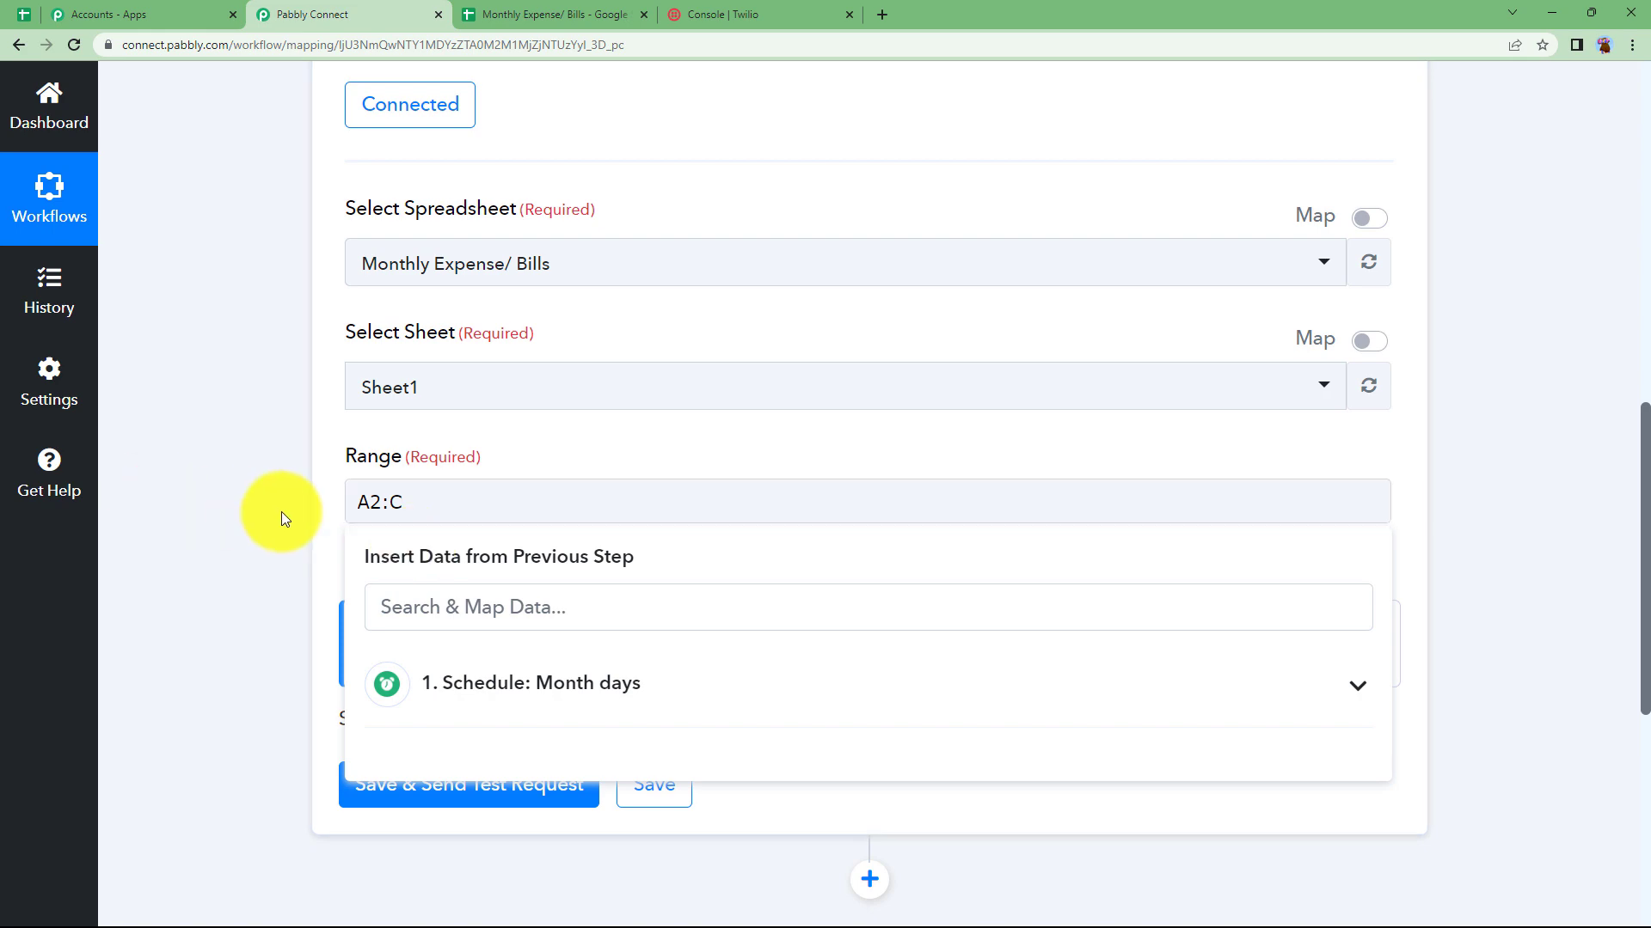
left_click(469, 783)
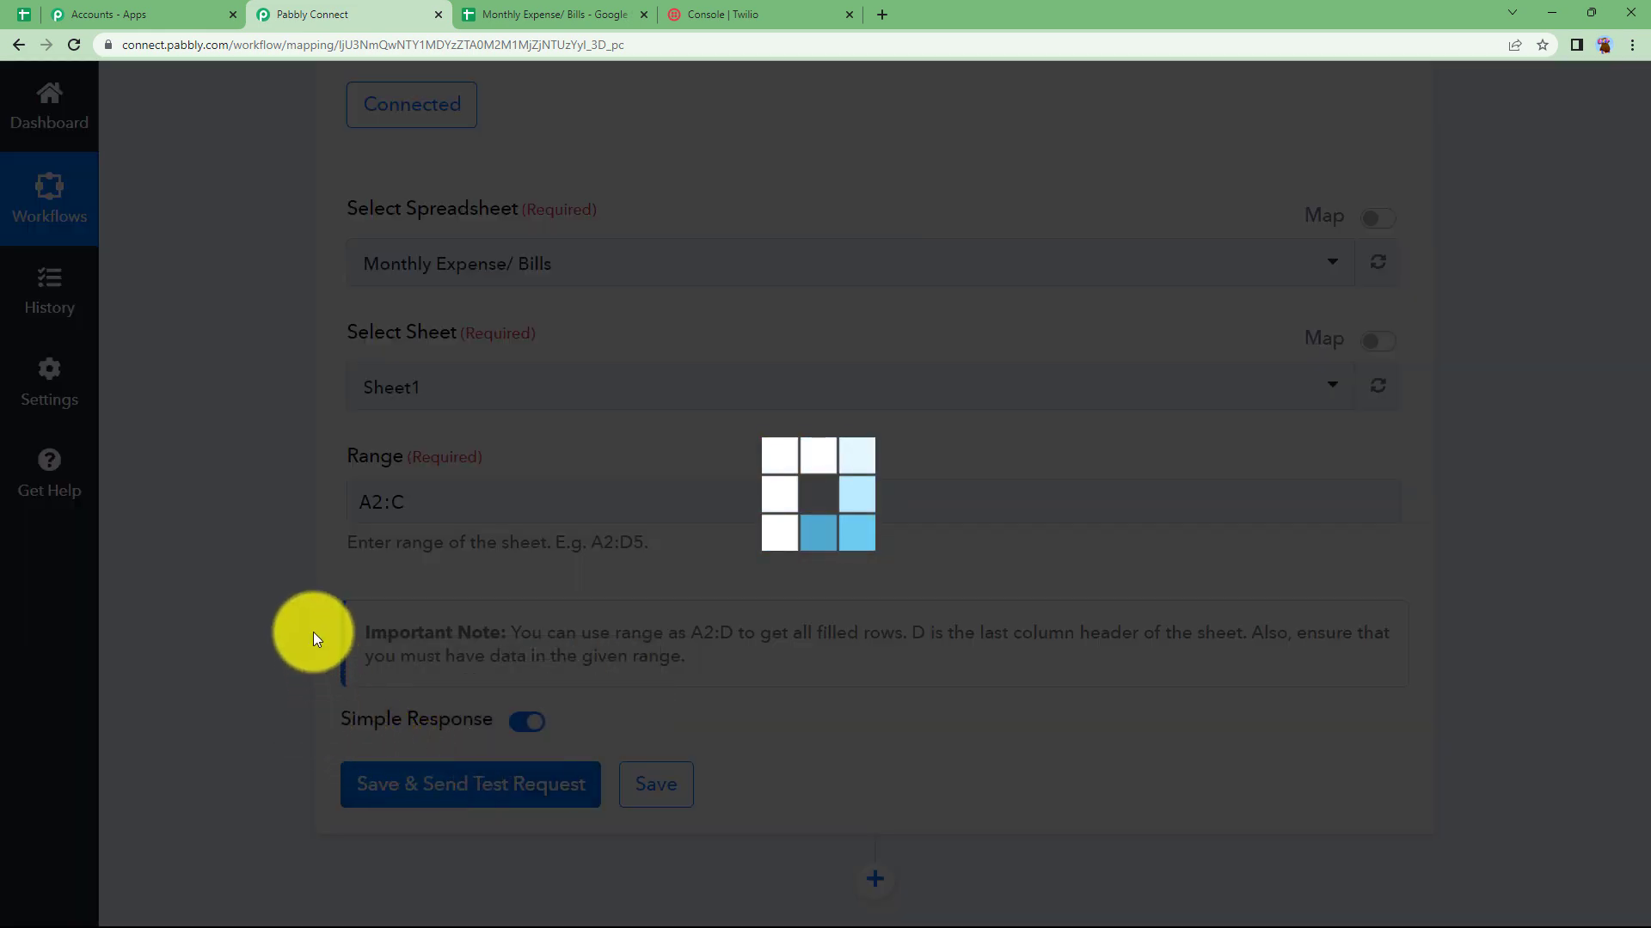
scroll(313, 612, "down", 4)
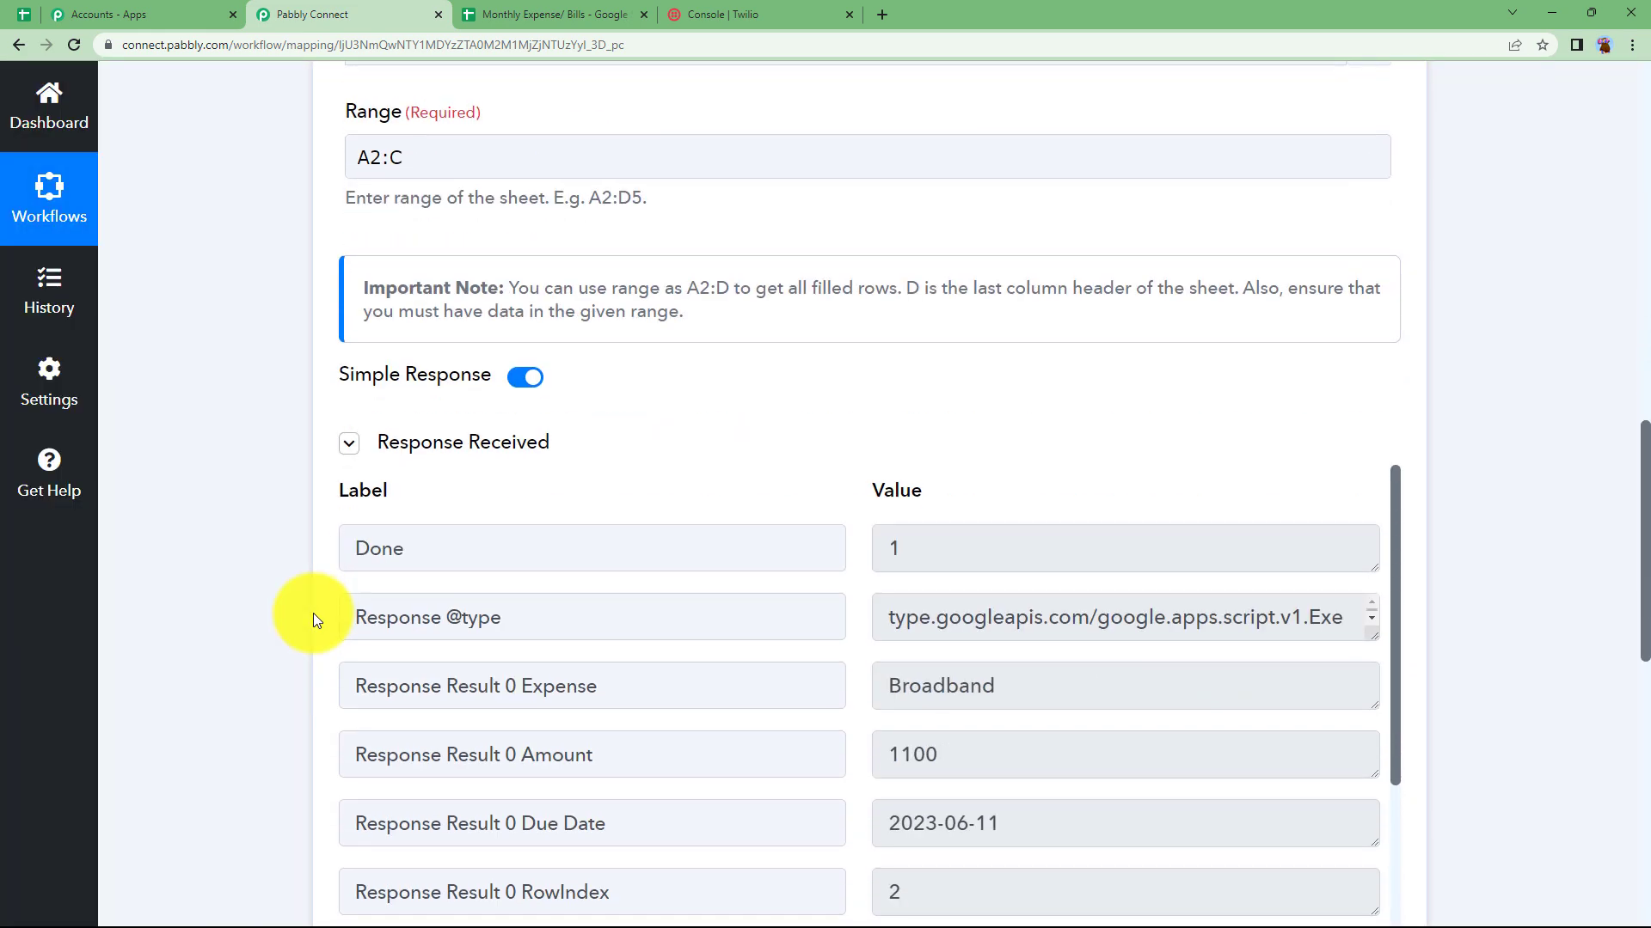
scroll(920, 578, "down", 3)
scroll(1036, 457, "down", 8)
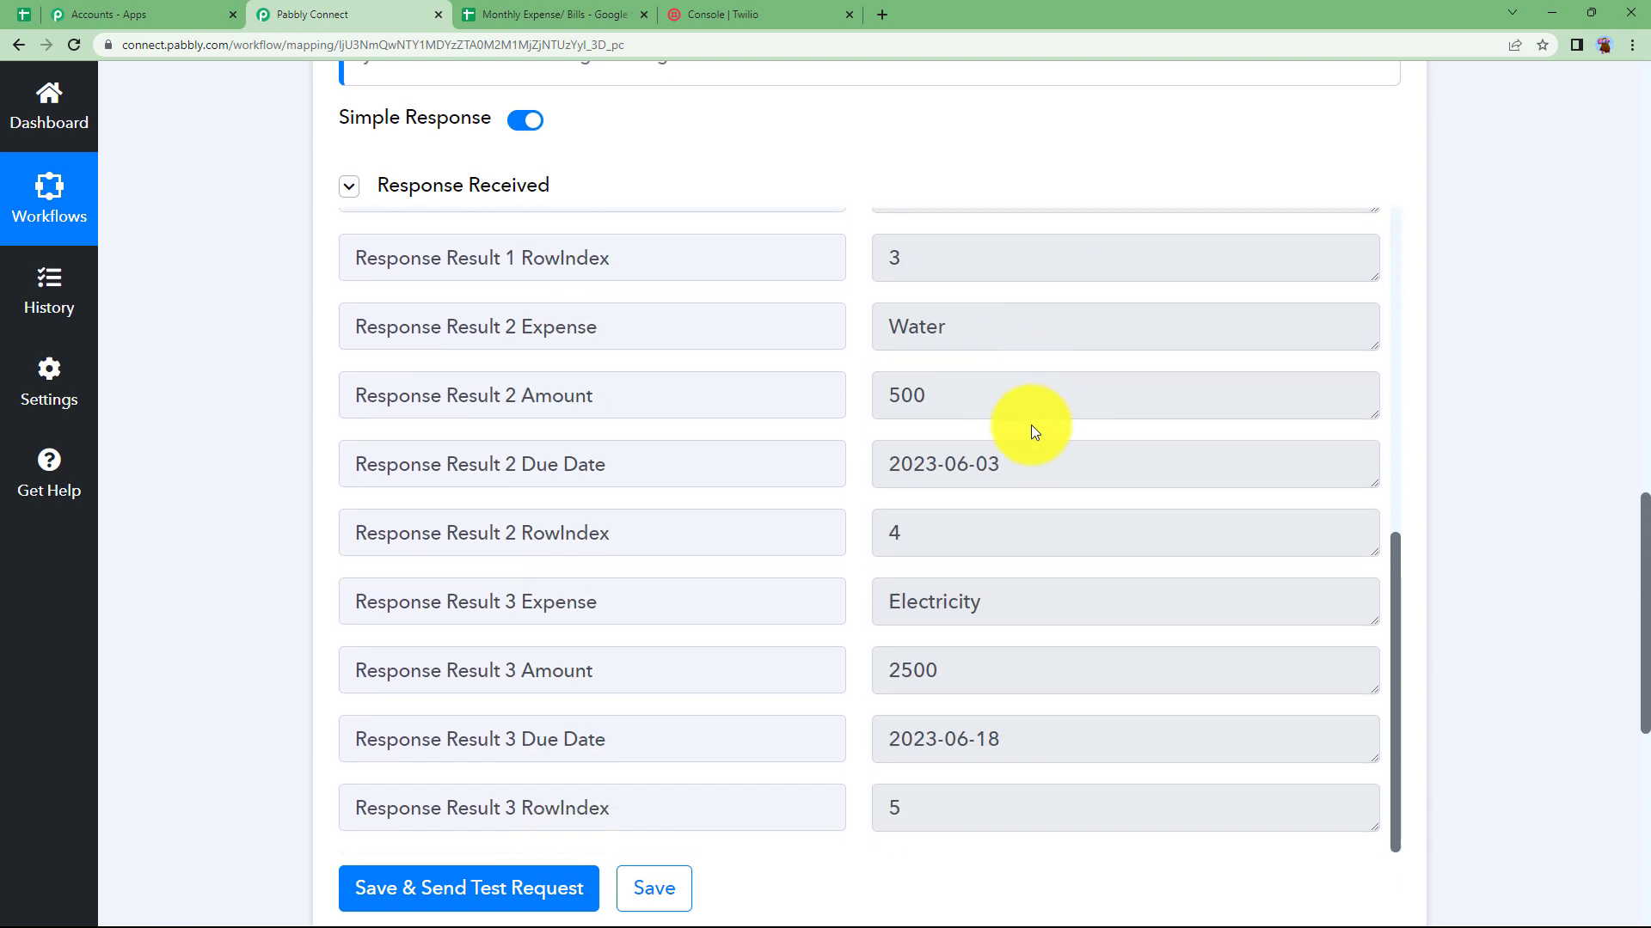
scroll(1030, 555, "up", 8)
scroll(1023, 565, "up", 1)
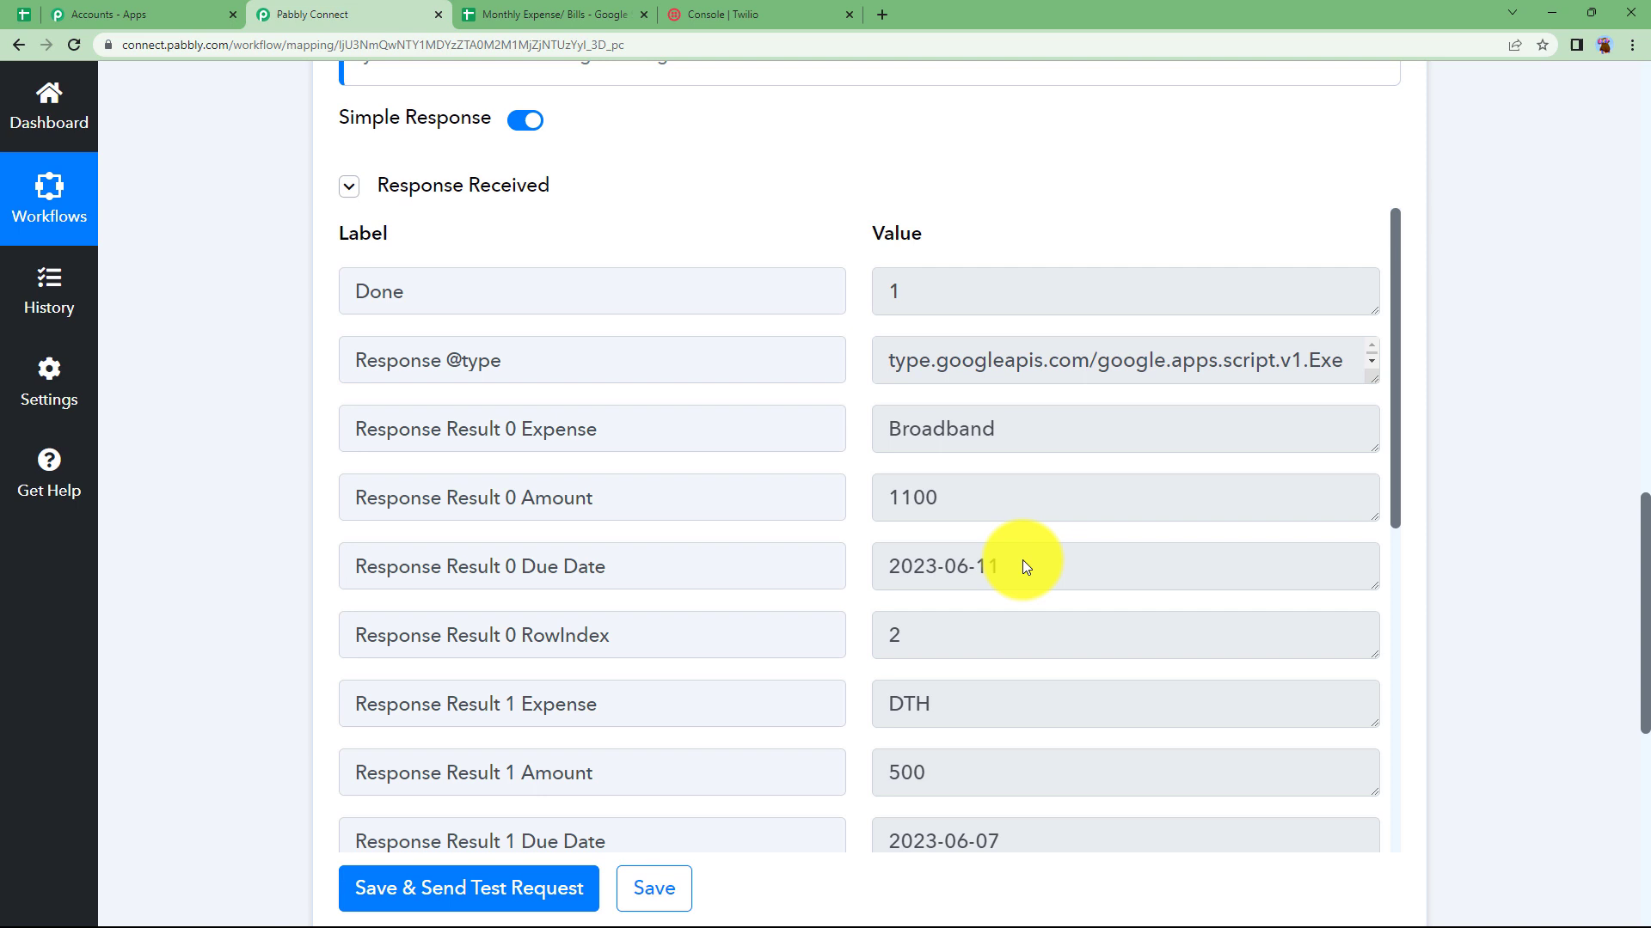
left_click_drag(1004, 427, 865, 436)
left_click_drag(1079, 494, 860, 490)
left_click_drag(1061, 568, 301, 583)
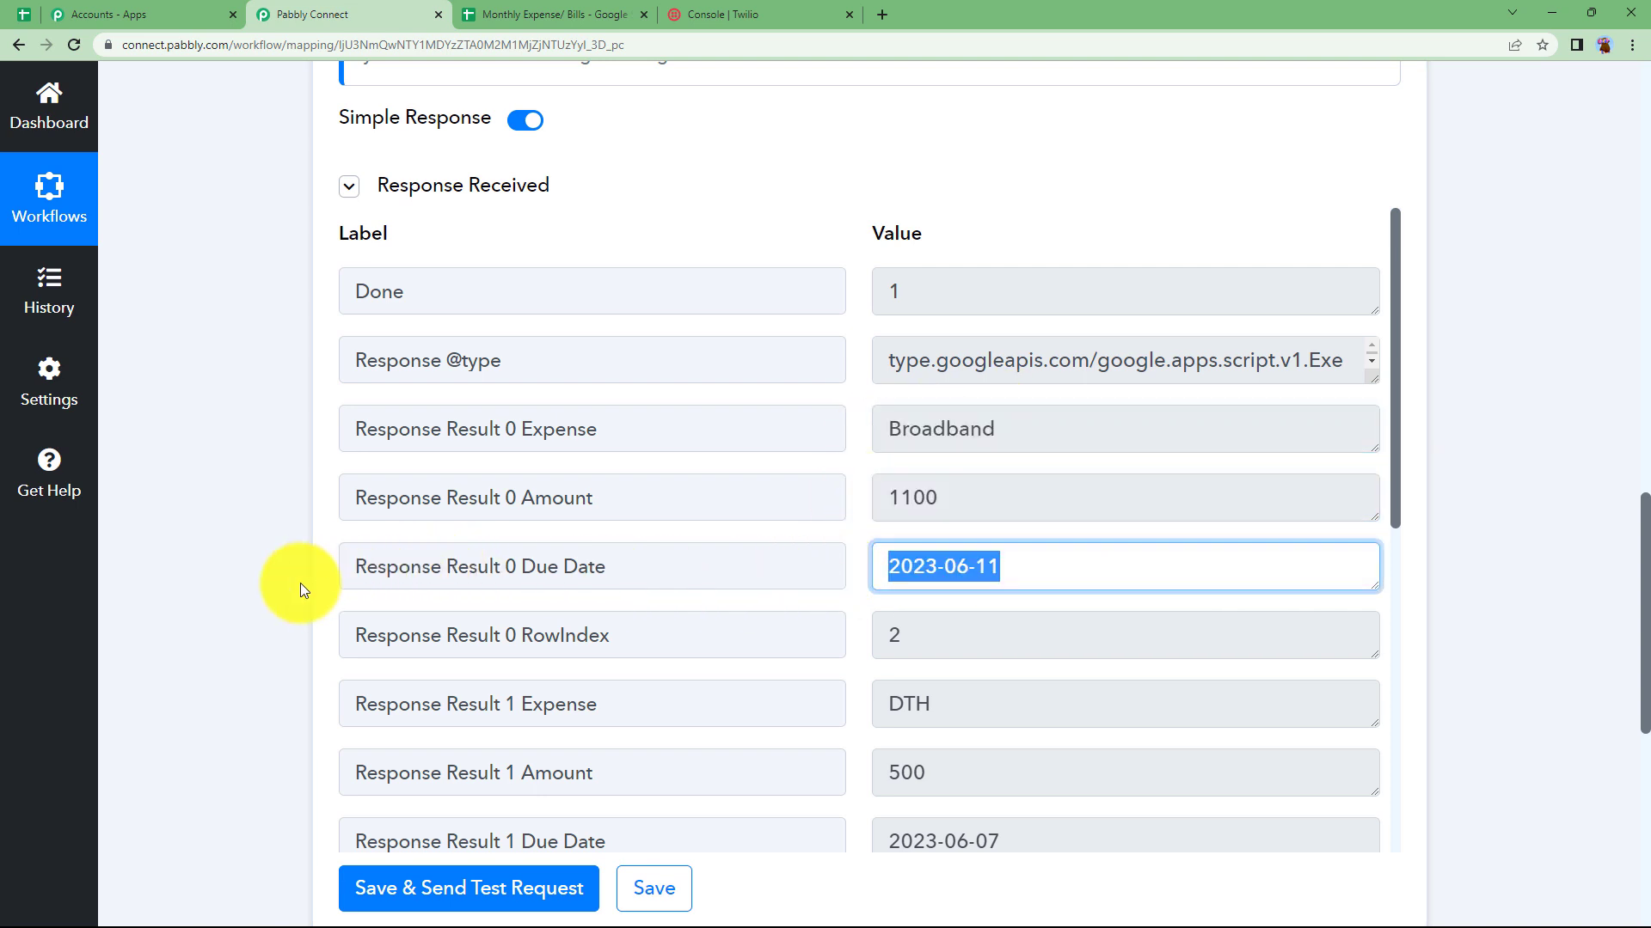
Resend the test request and enlarge the Response Result box to read the four-bill JSON
left_click(301, 583)
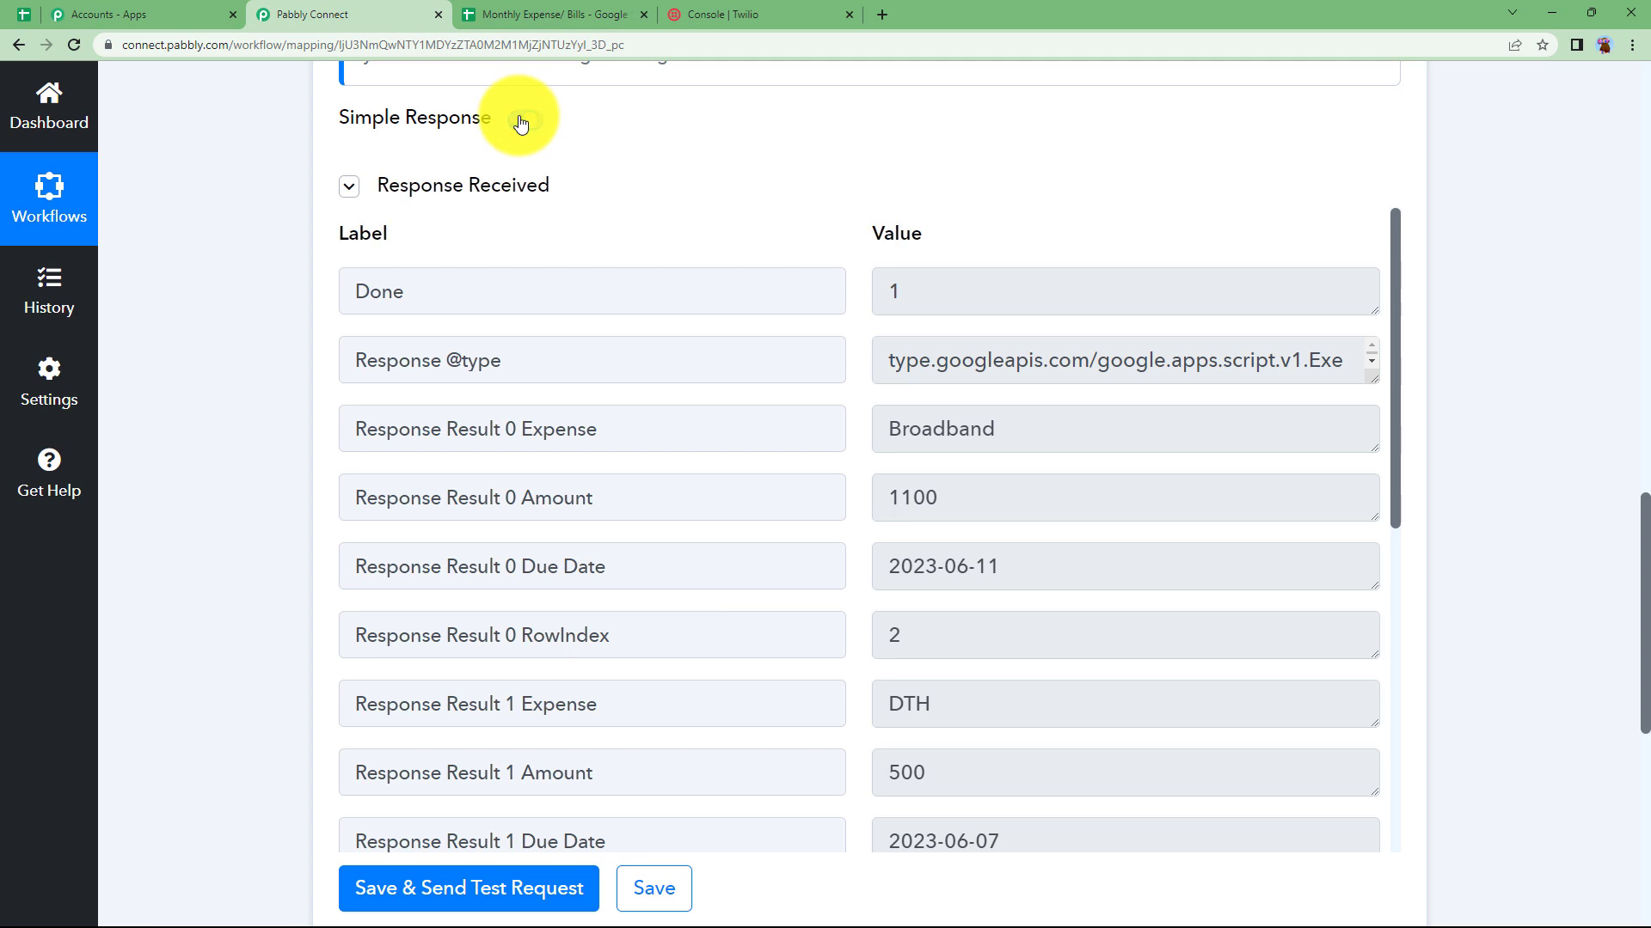
left_click(463, 888)
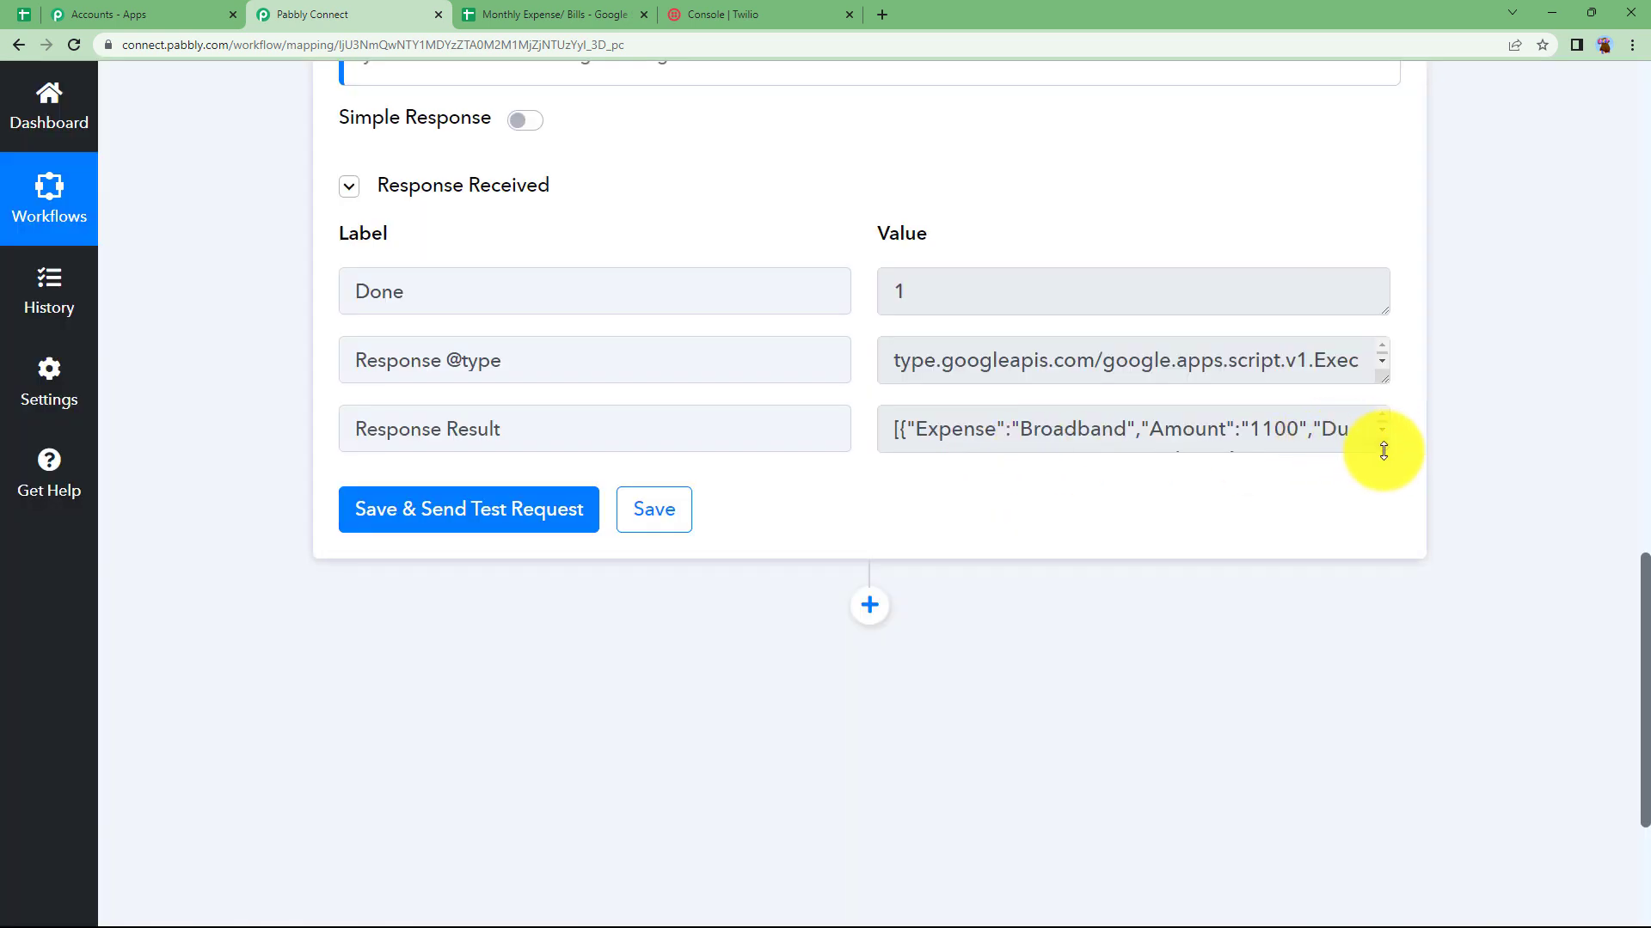
left_click_drag(1383, 450, 1396, 675)
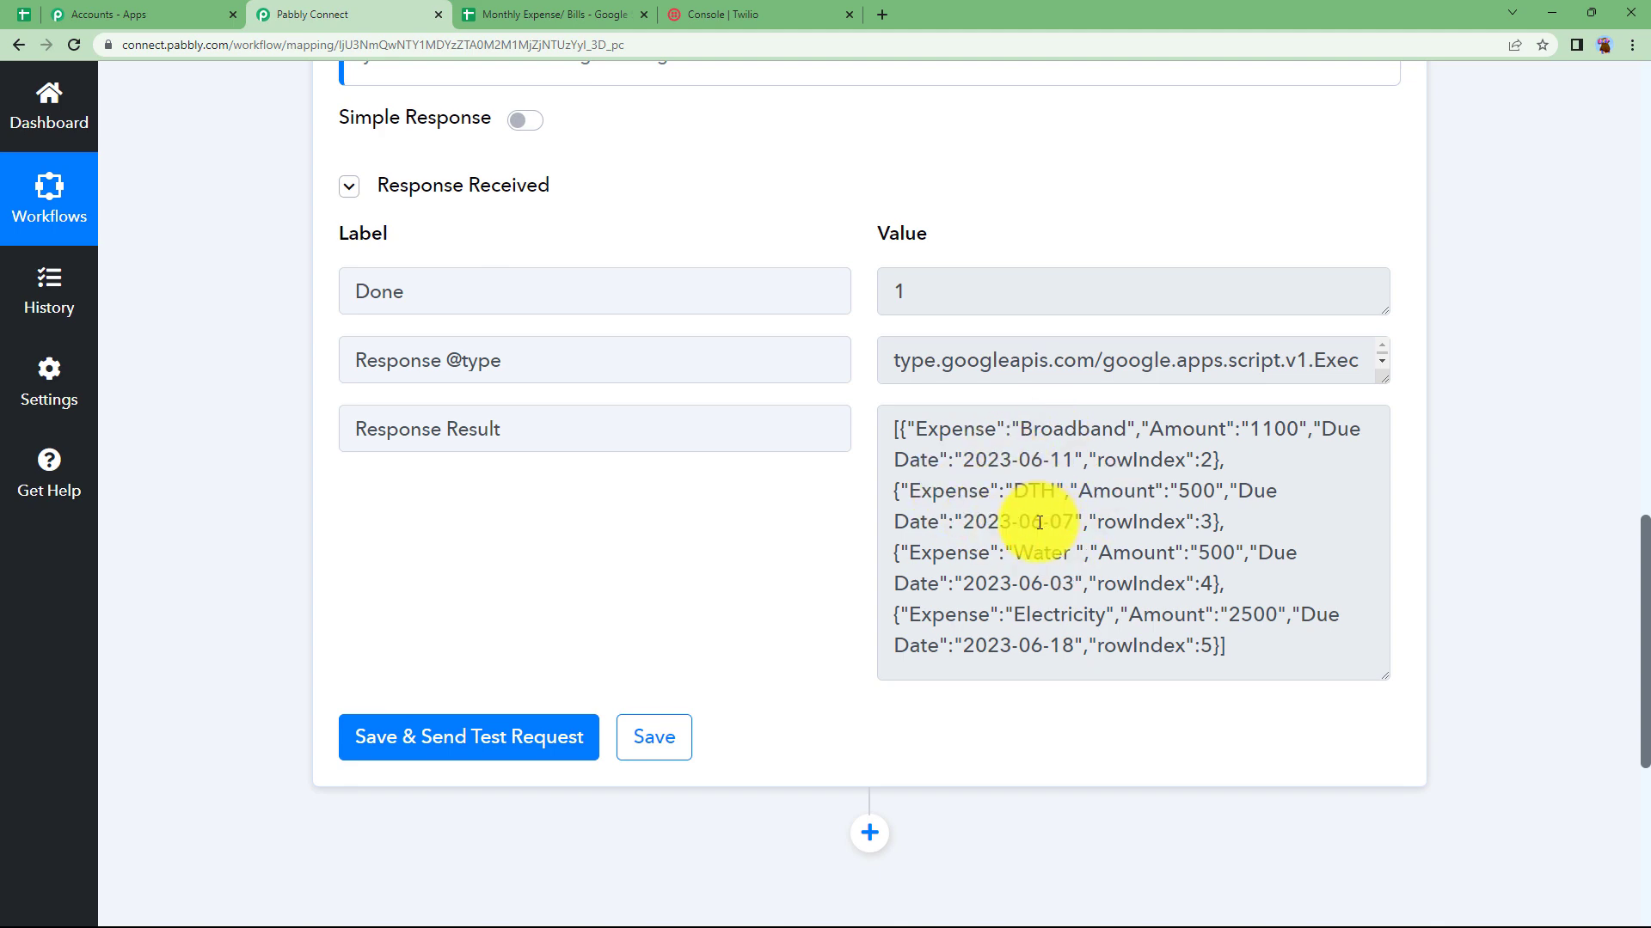
scroll(864, 495, "up", 10)
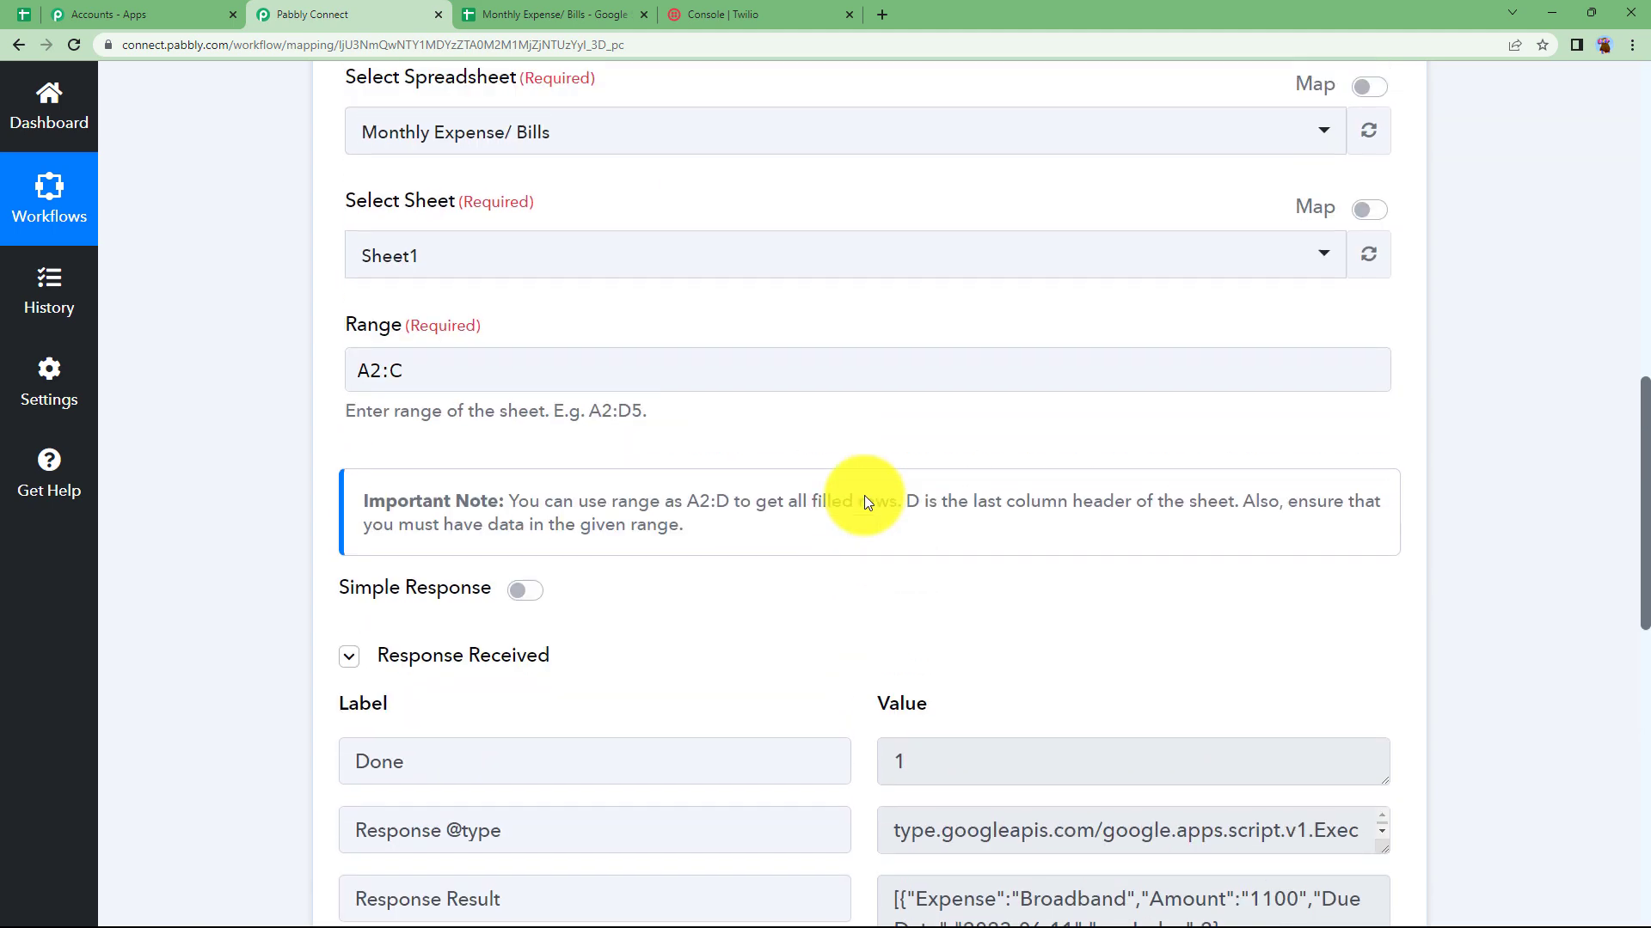
Add an Iterator step after the Google Sheets step
left_click(888, 233)
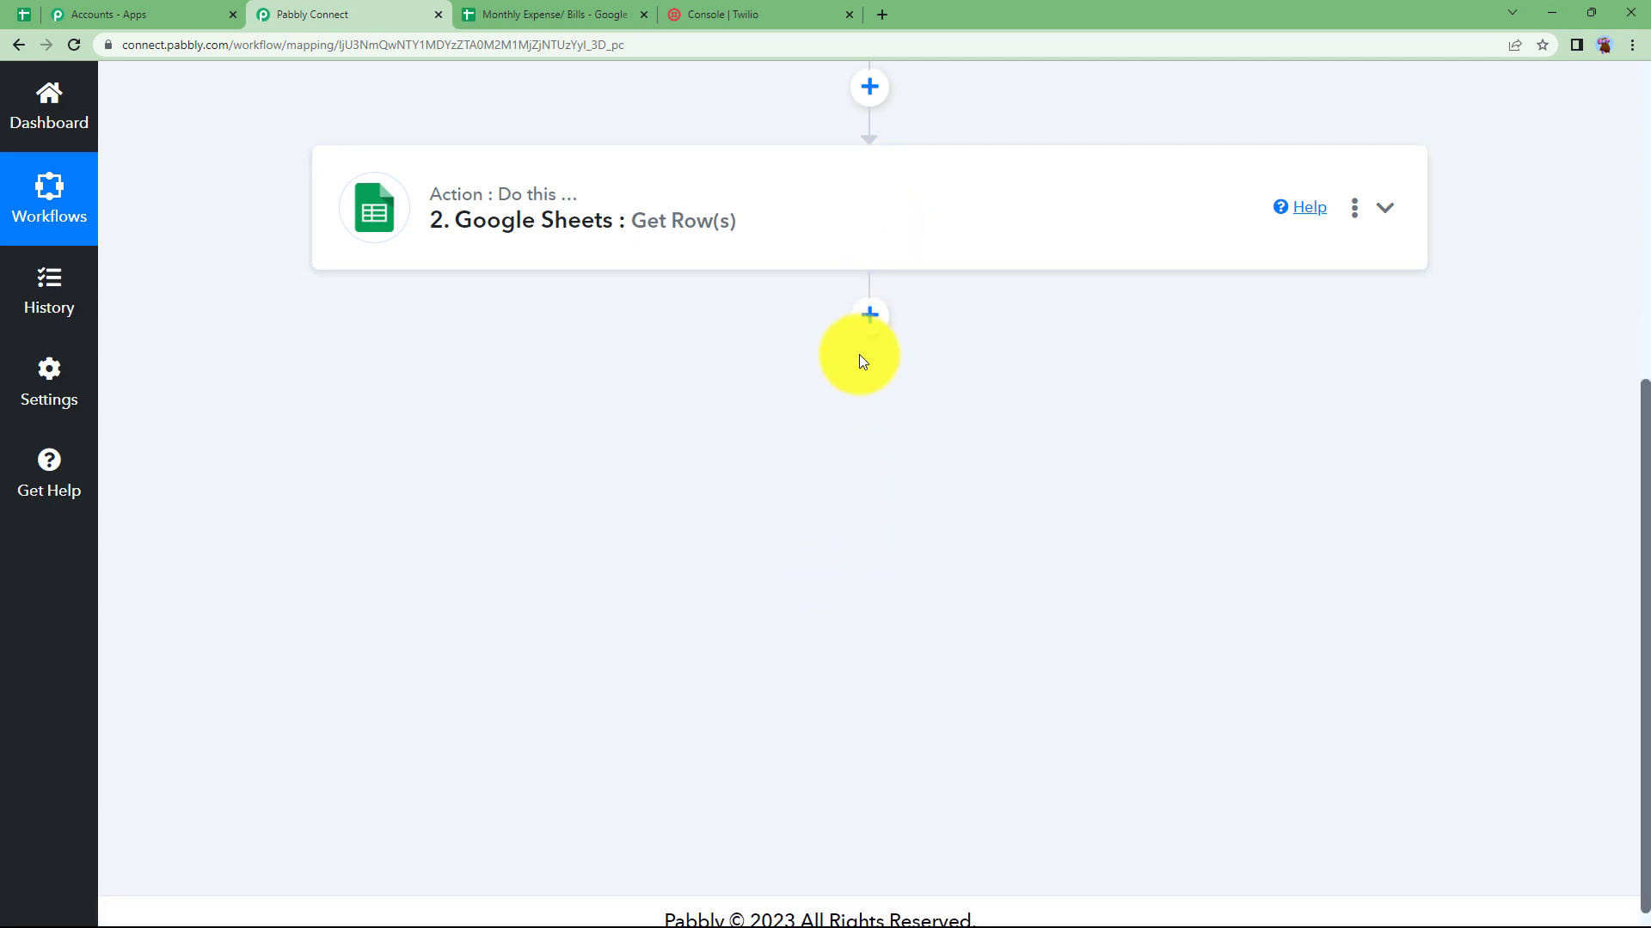
left_click(871, 315)
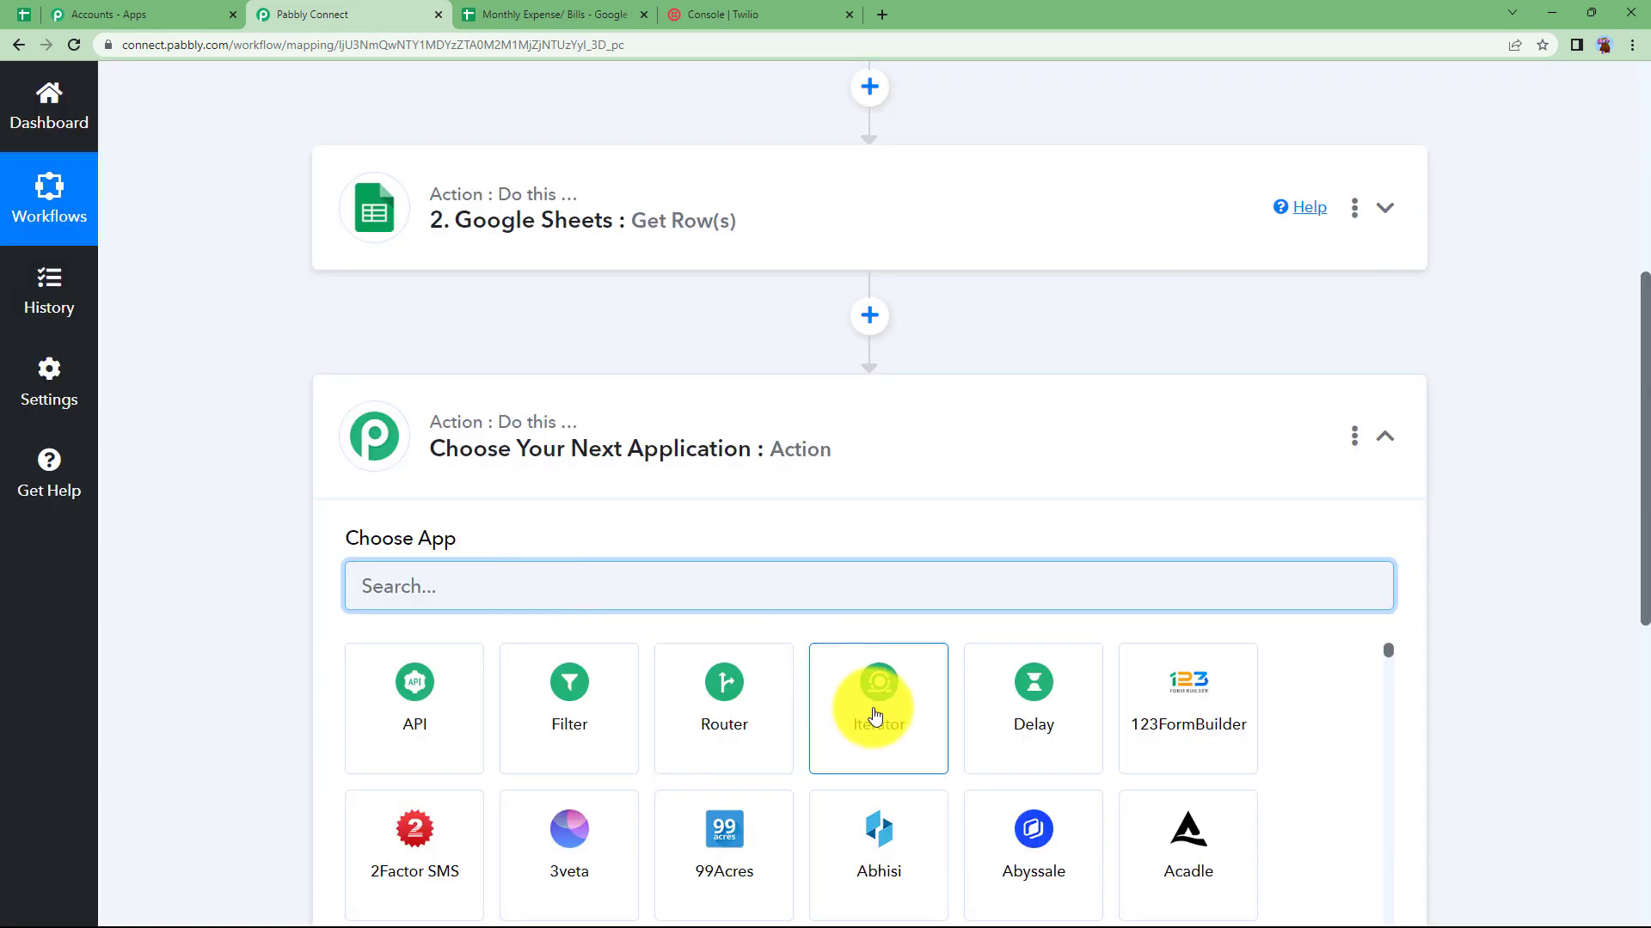
left_click(874, 716)
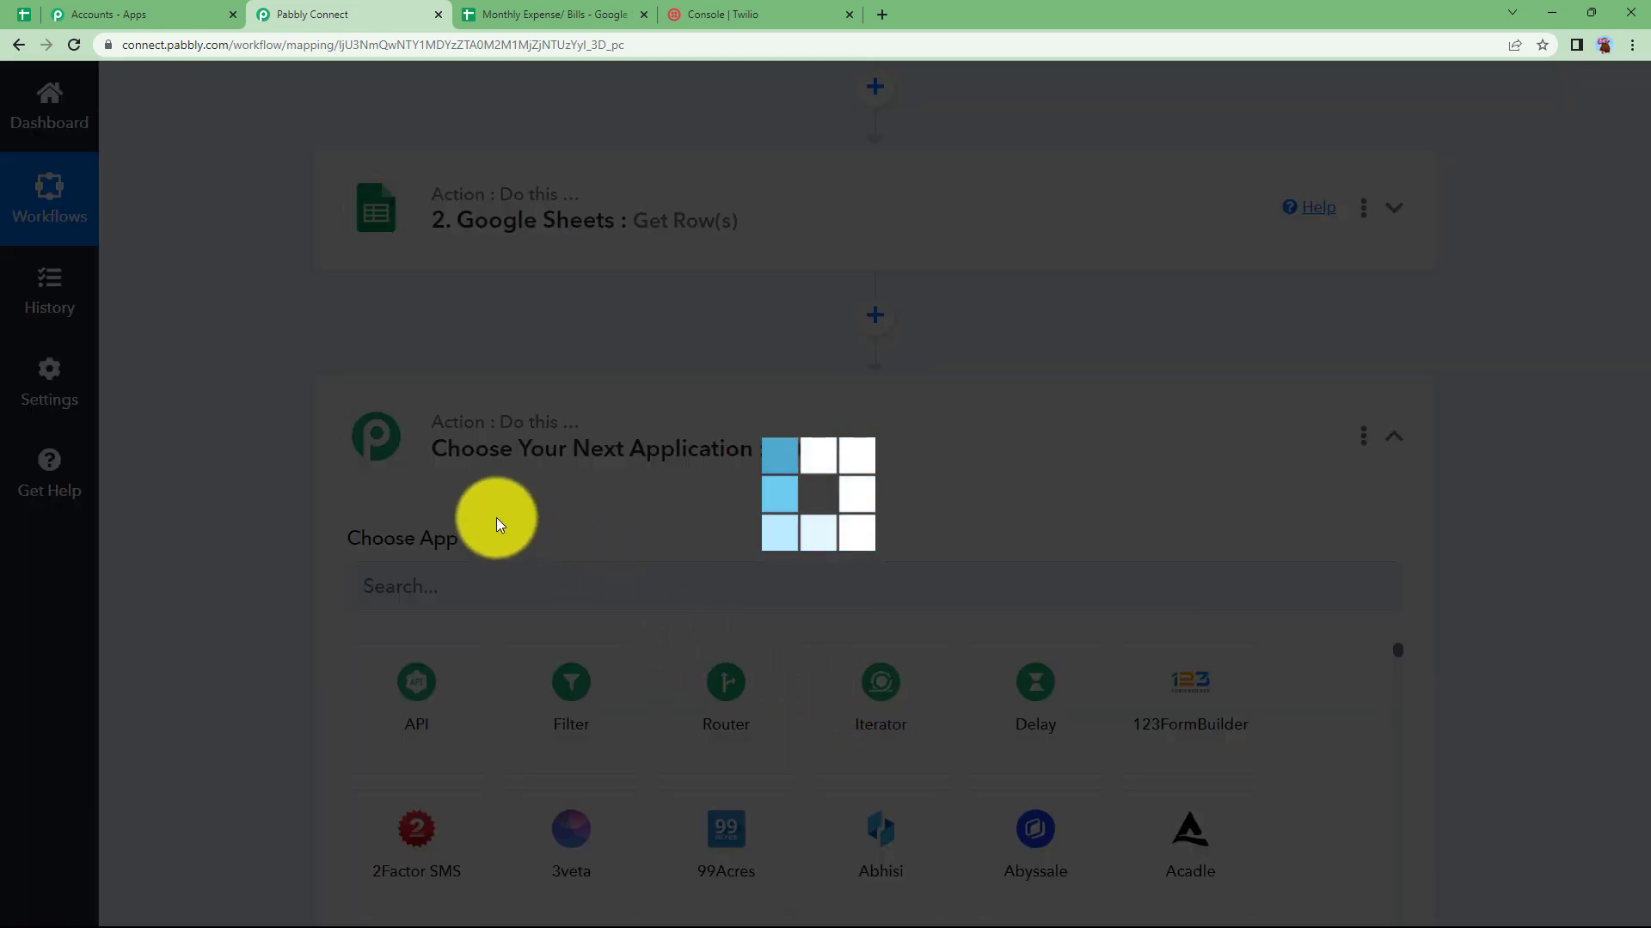
scroll(589, 619, "down", 1)
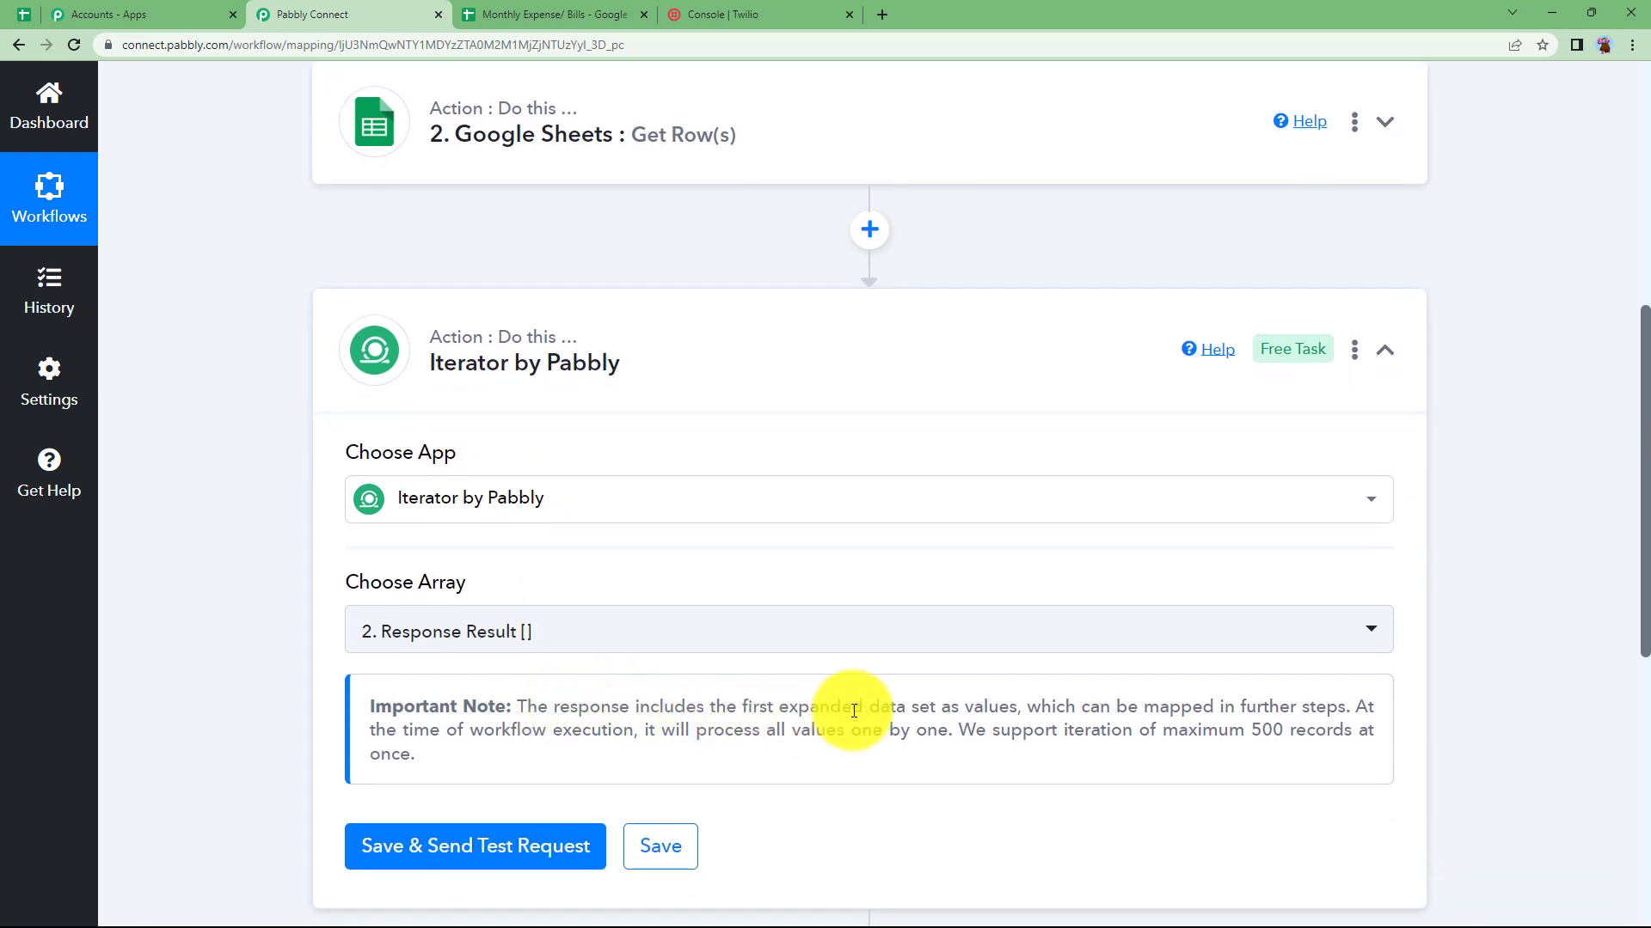
scroll(997, 421, "up", 3)
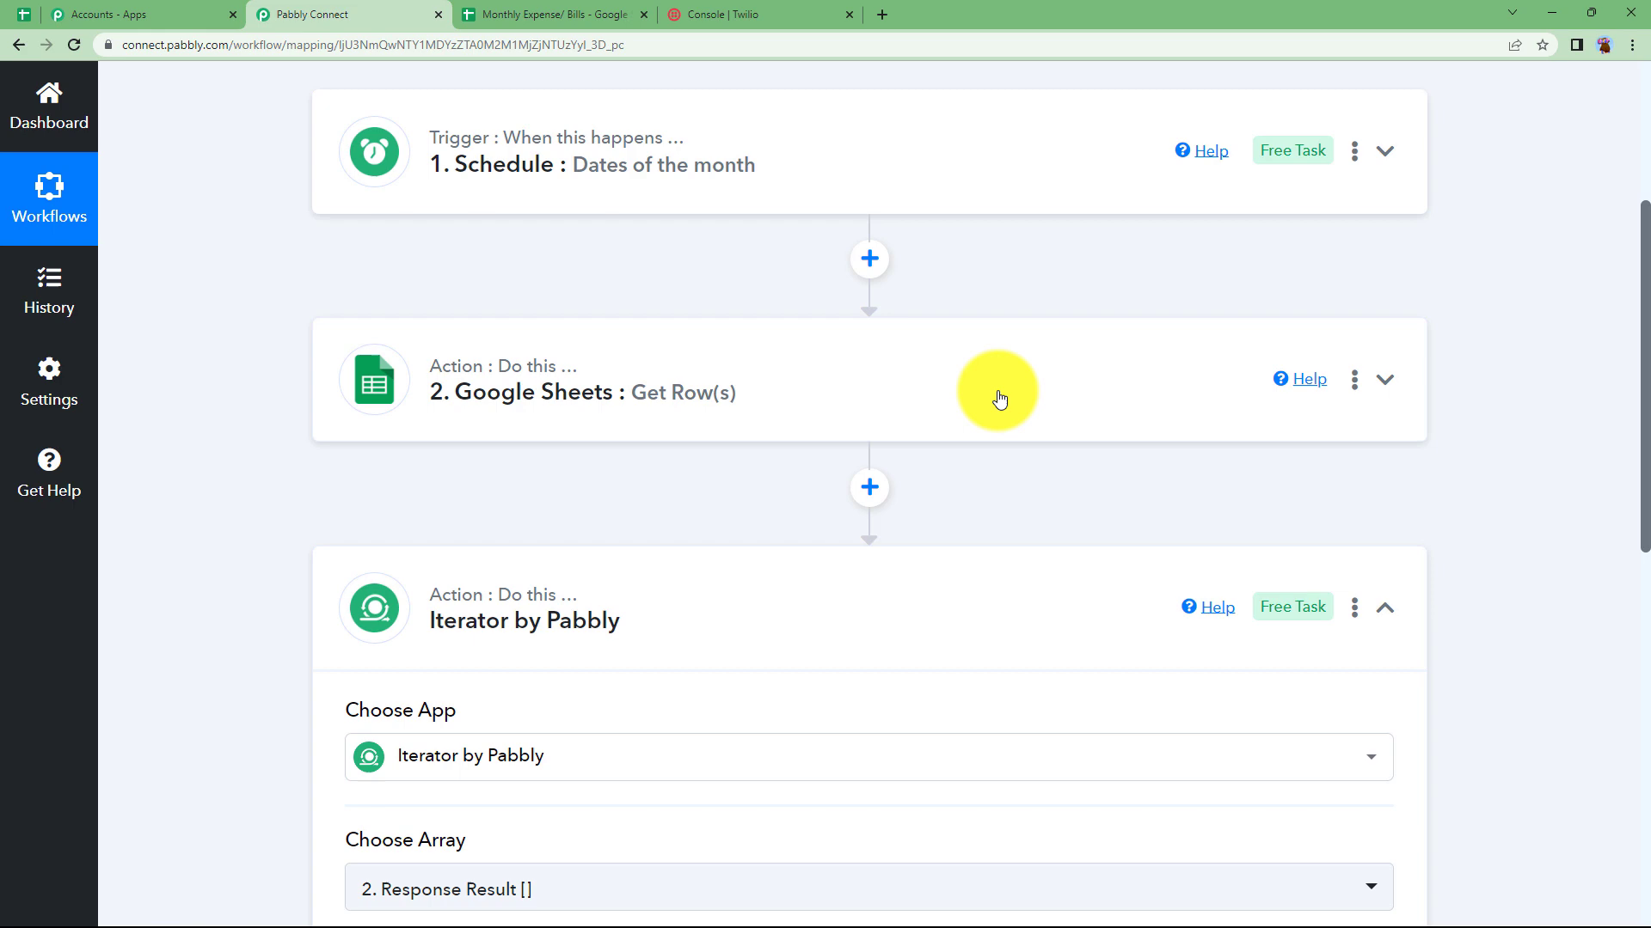
Review the first bill record in the Google Sheets response and the Monthly Expense/ Bills spreadsheet
left_click(995, 398)
scroll(612, 525, "down", 8)
scroll(612, 524, "down", 4)
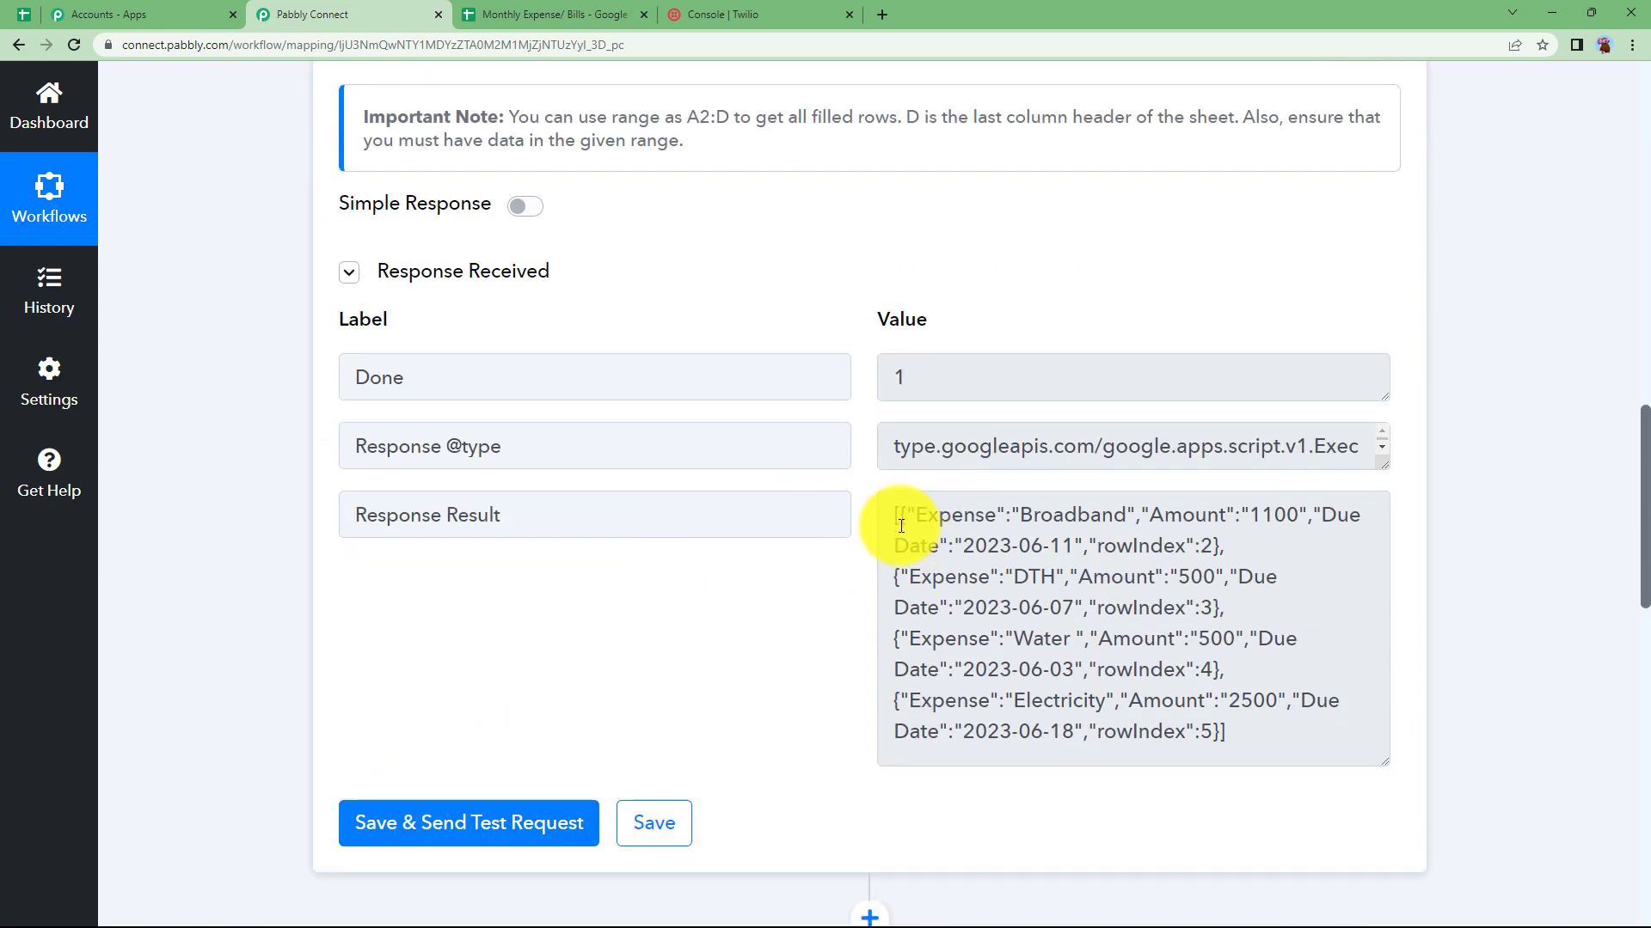
left_click_drag(896, 520, 1238, 551)
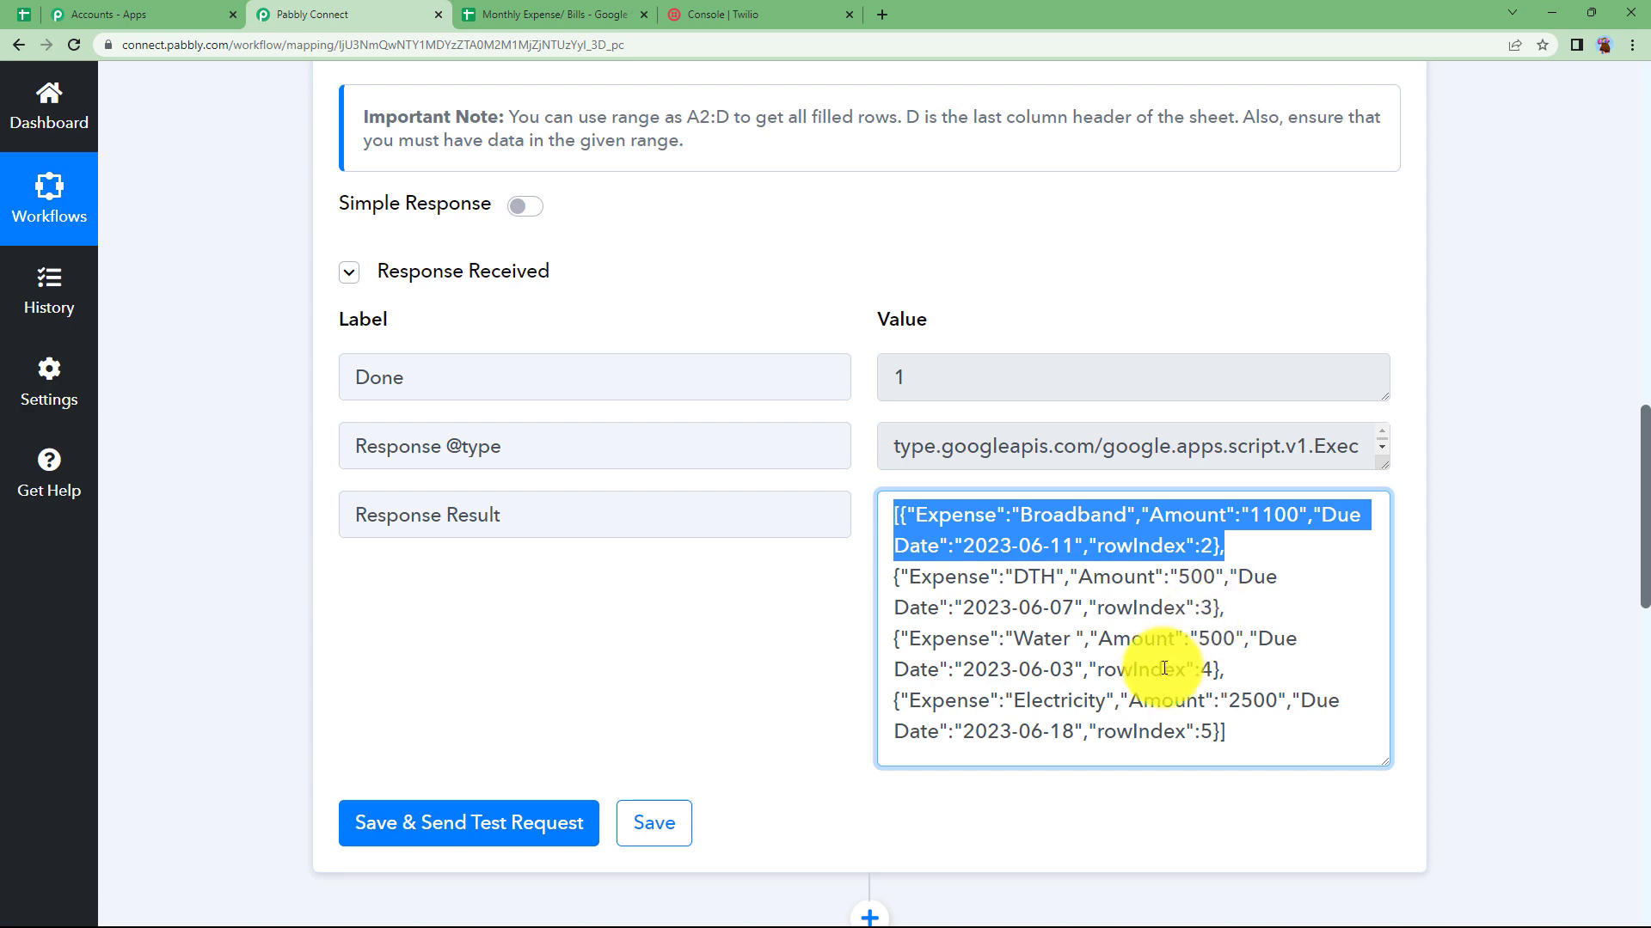
scroll(821, 508, "up", 13)
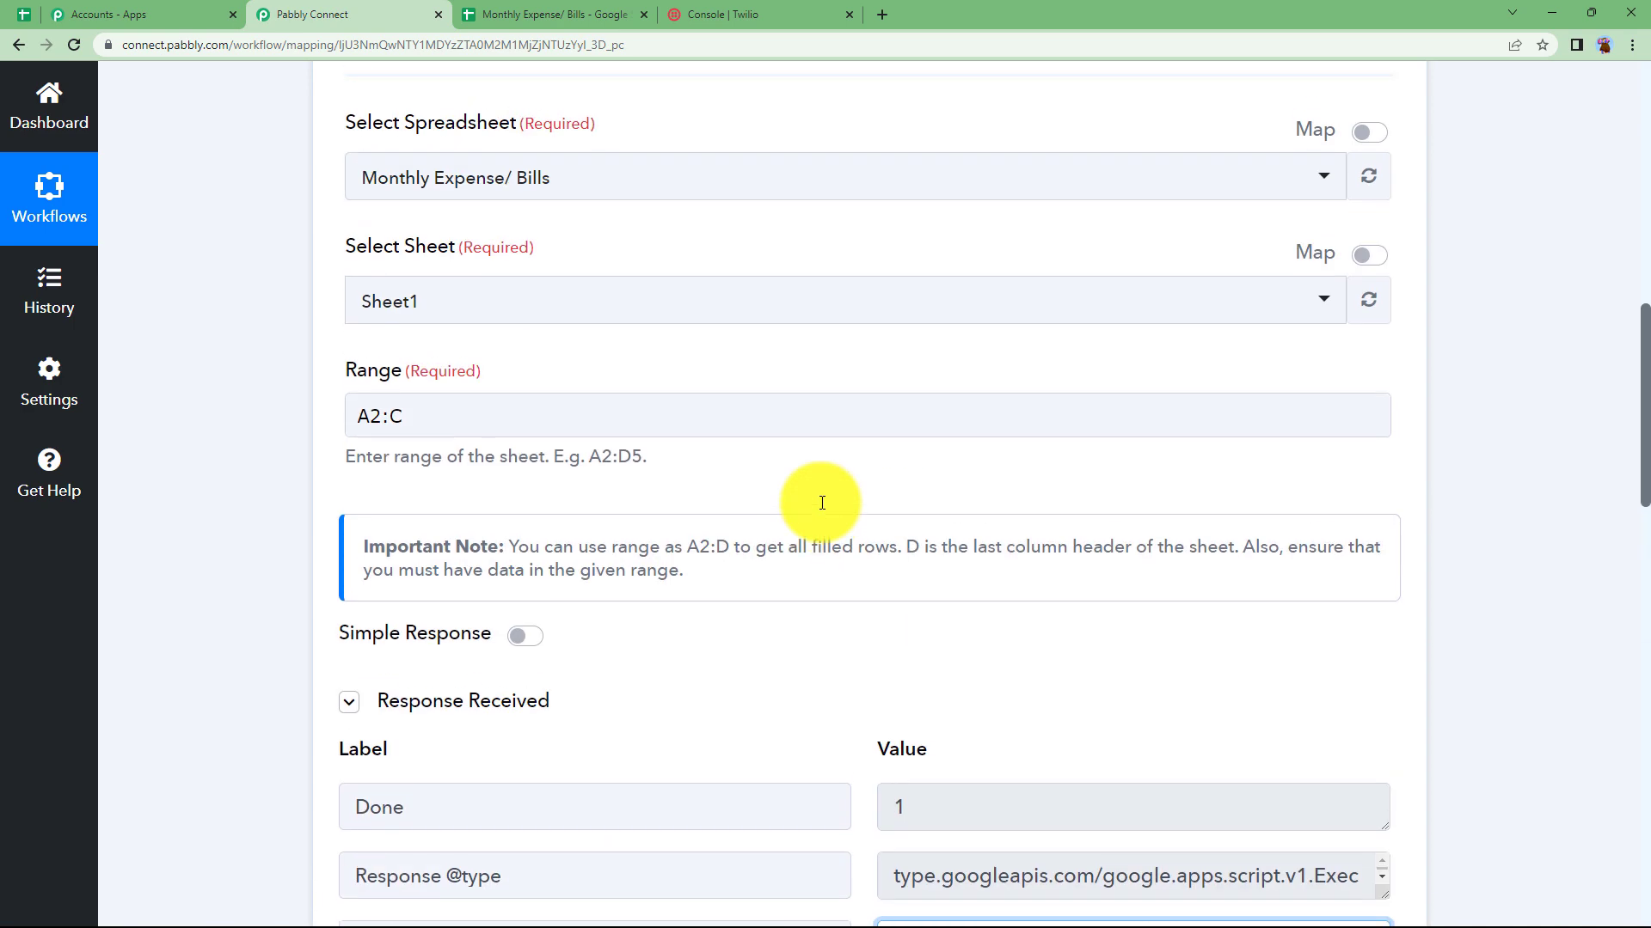
left_click(841, 477)
scroll(644, 482, "down", 7)
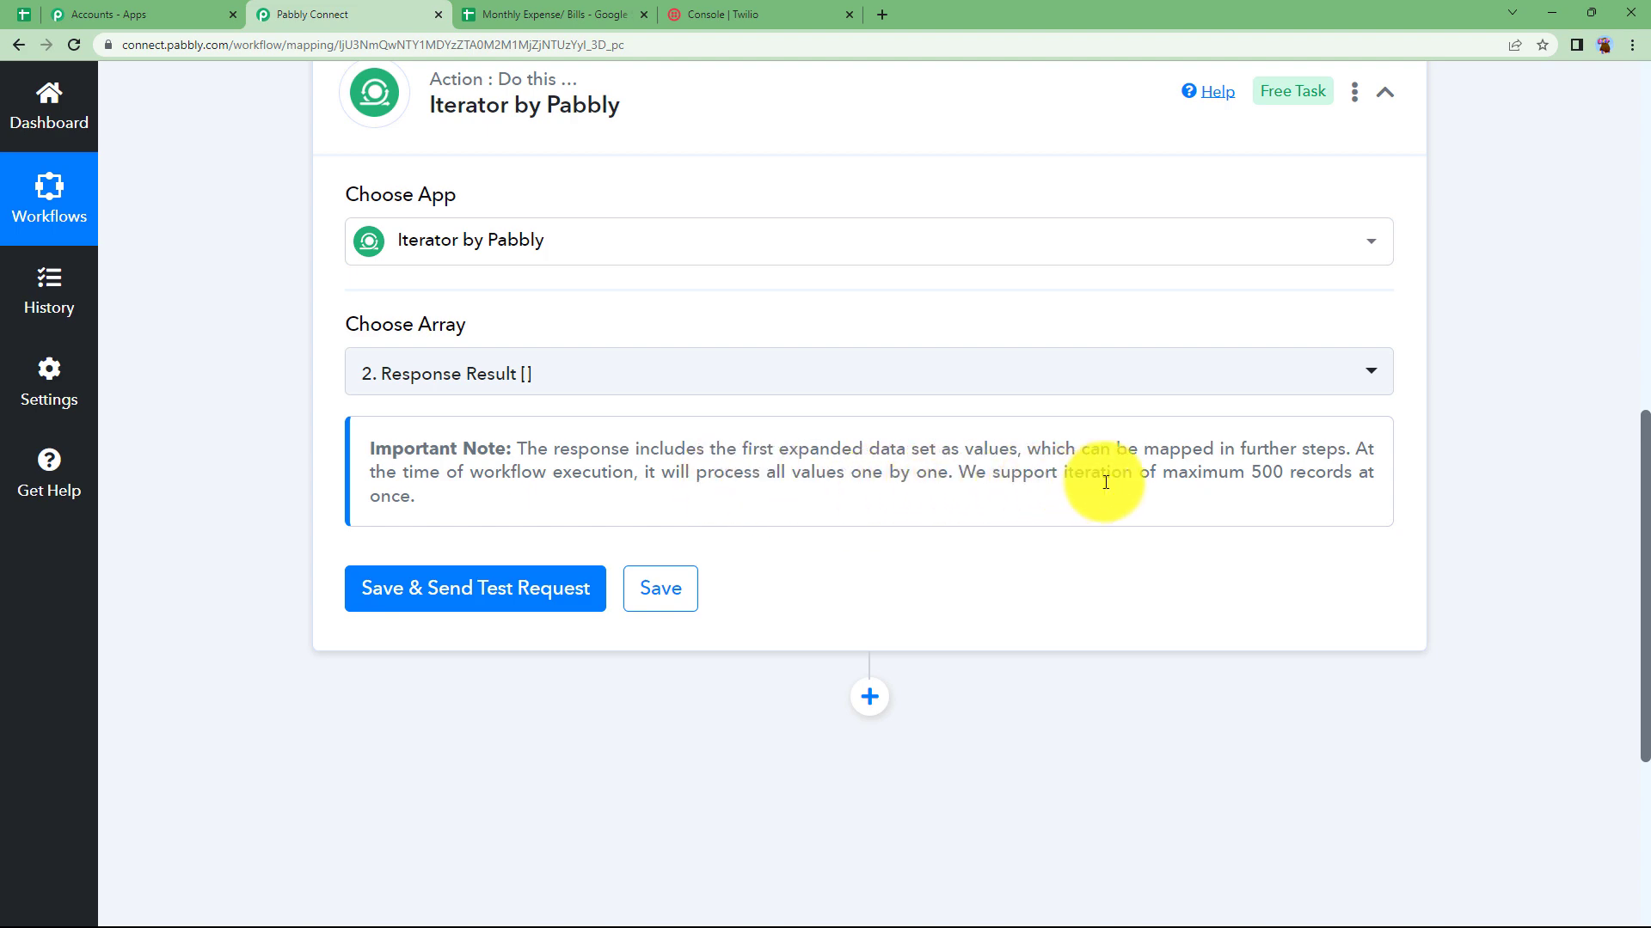
left_click(593, 14)
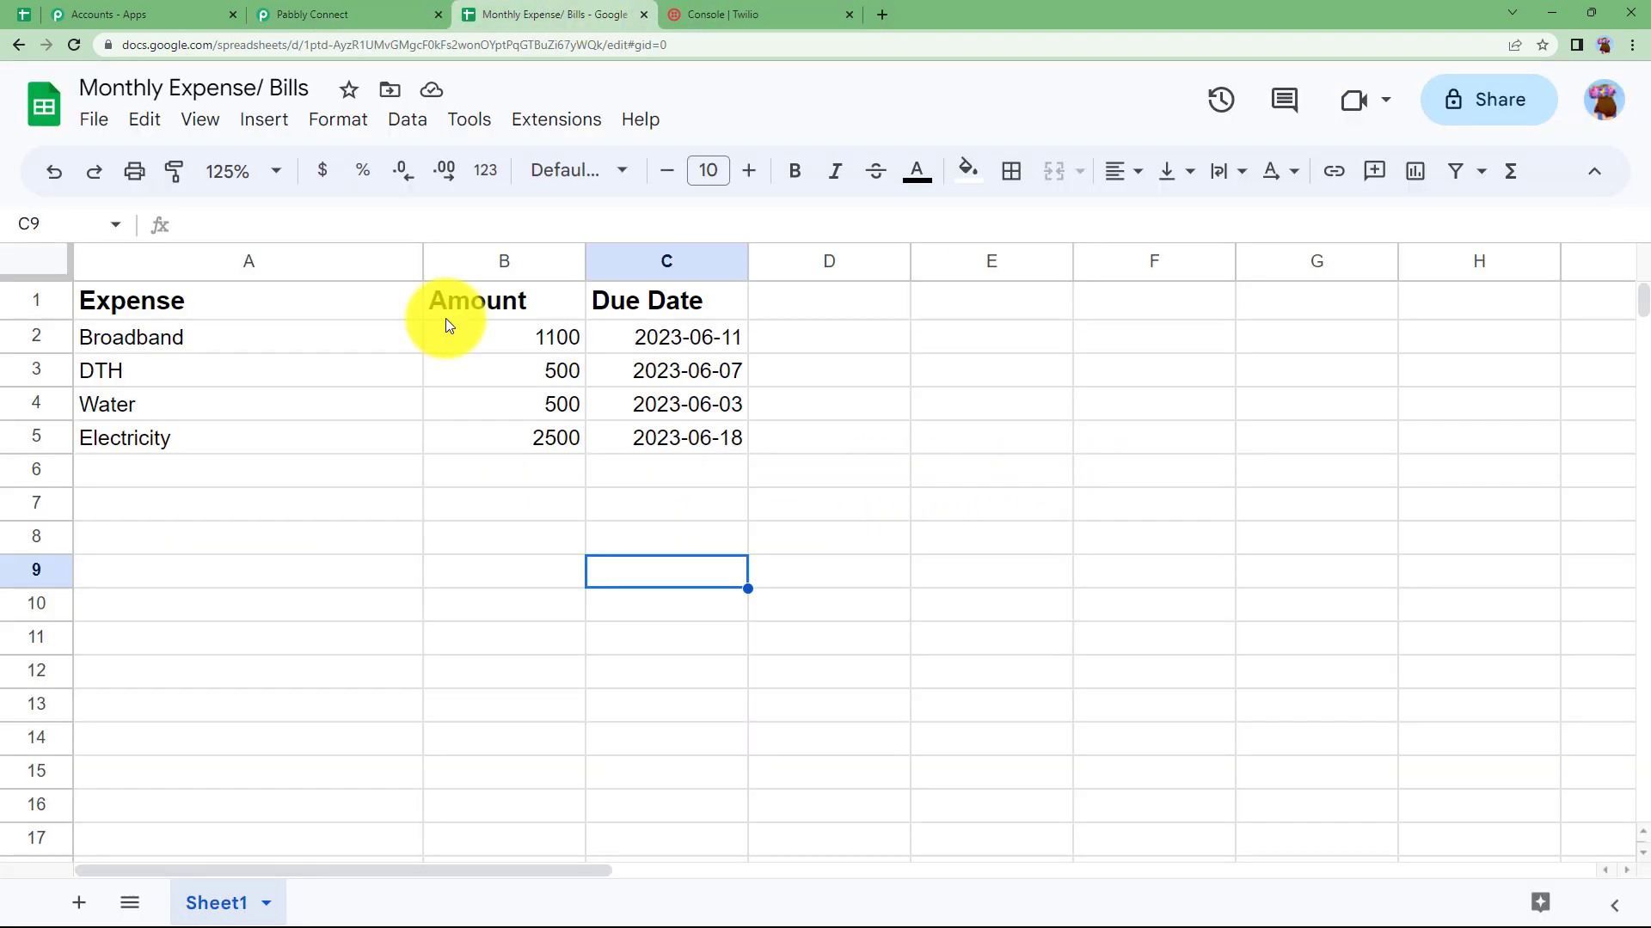
left_click(302, 12)
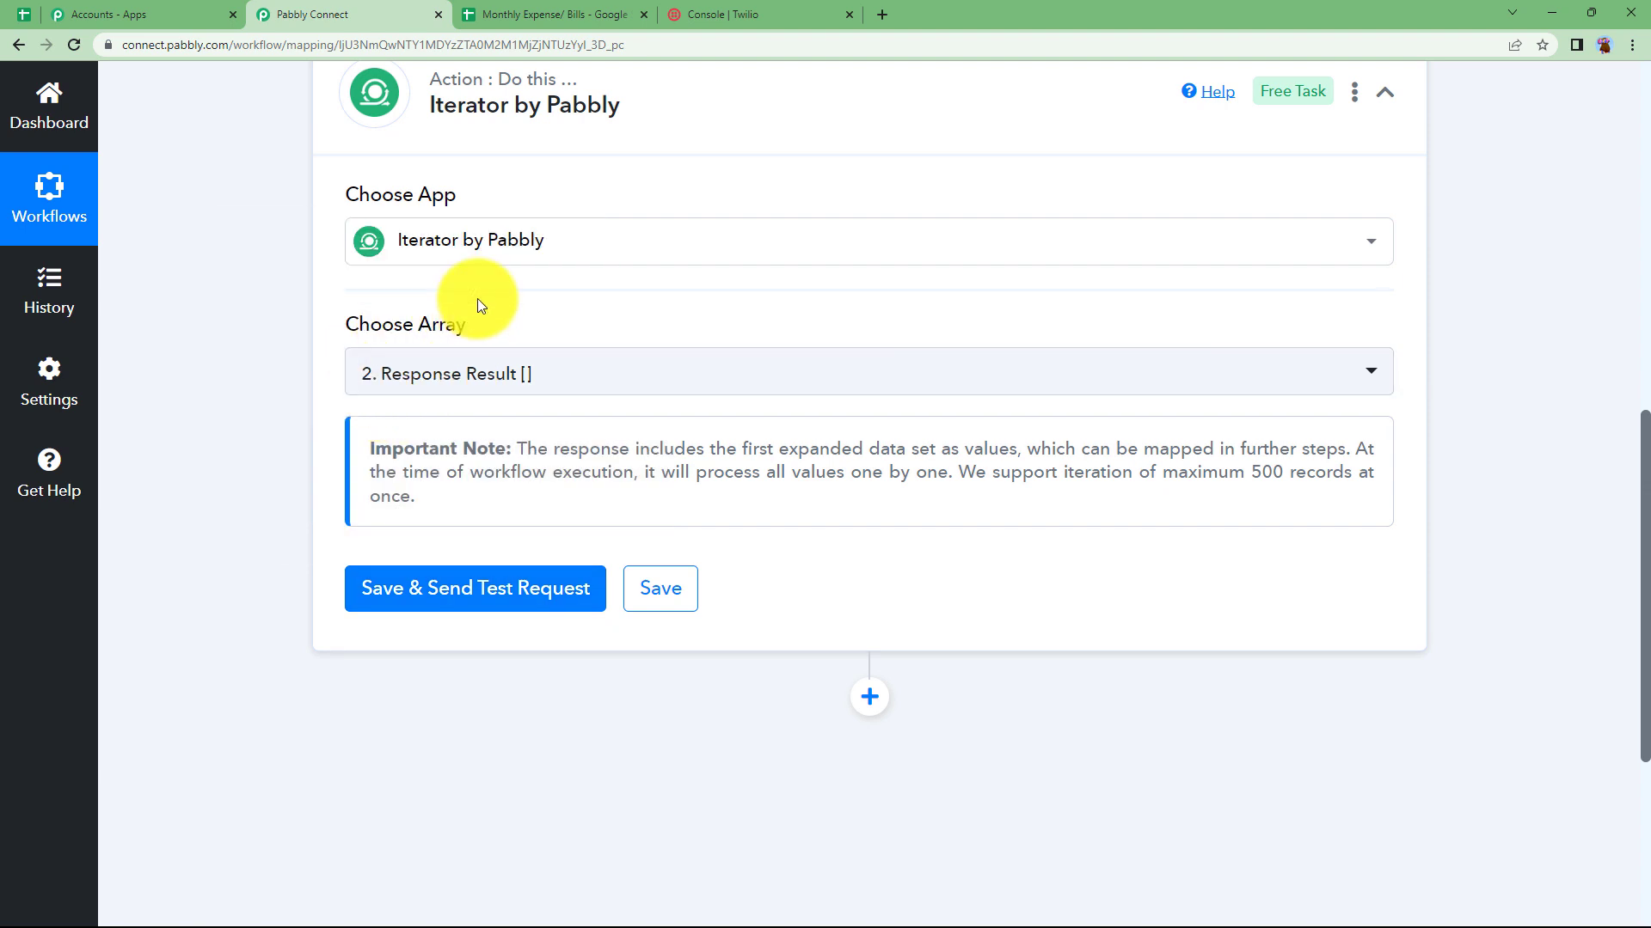
Test the Iterator on Response Result, confirming Broadband, 1100 and 2023-06-11
left_click(479, 590)
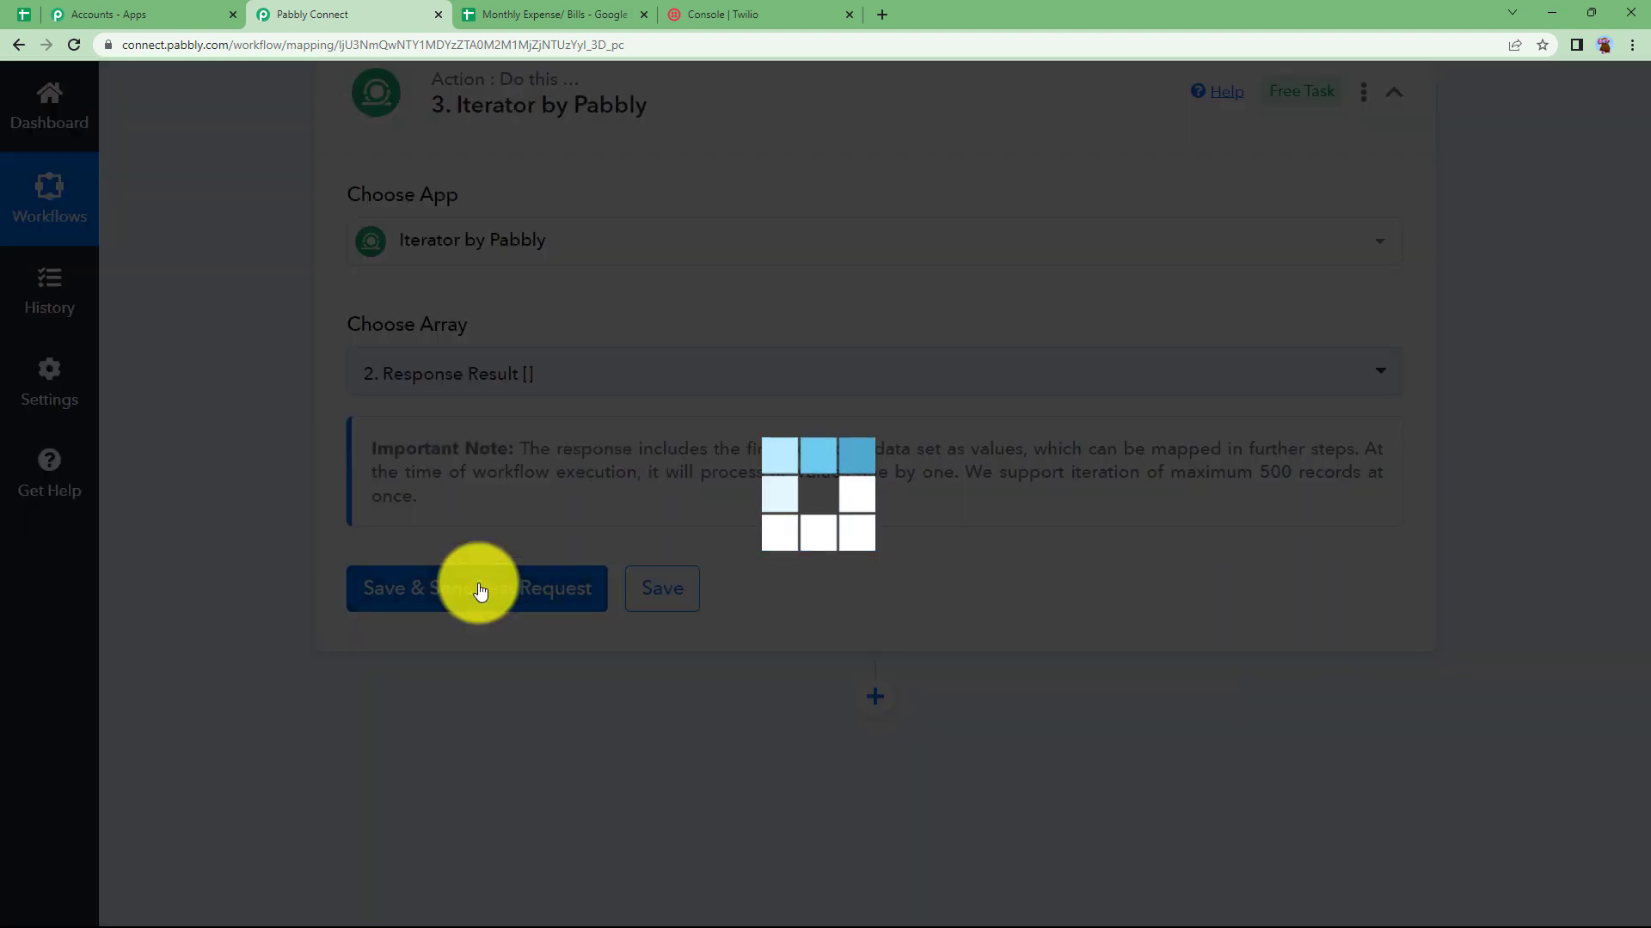
scroll(1025, 544, "down", 2)
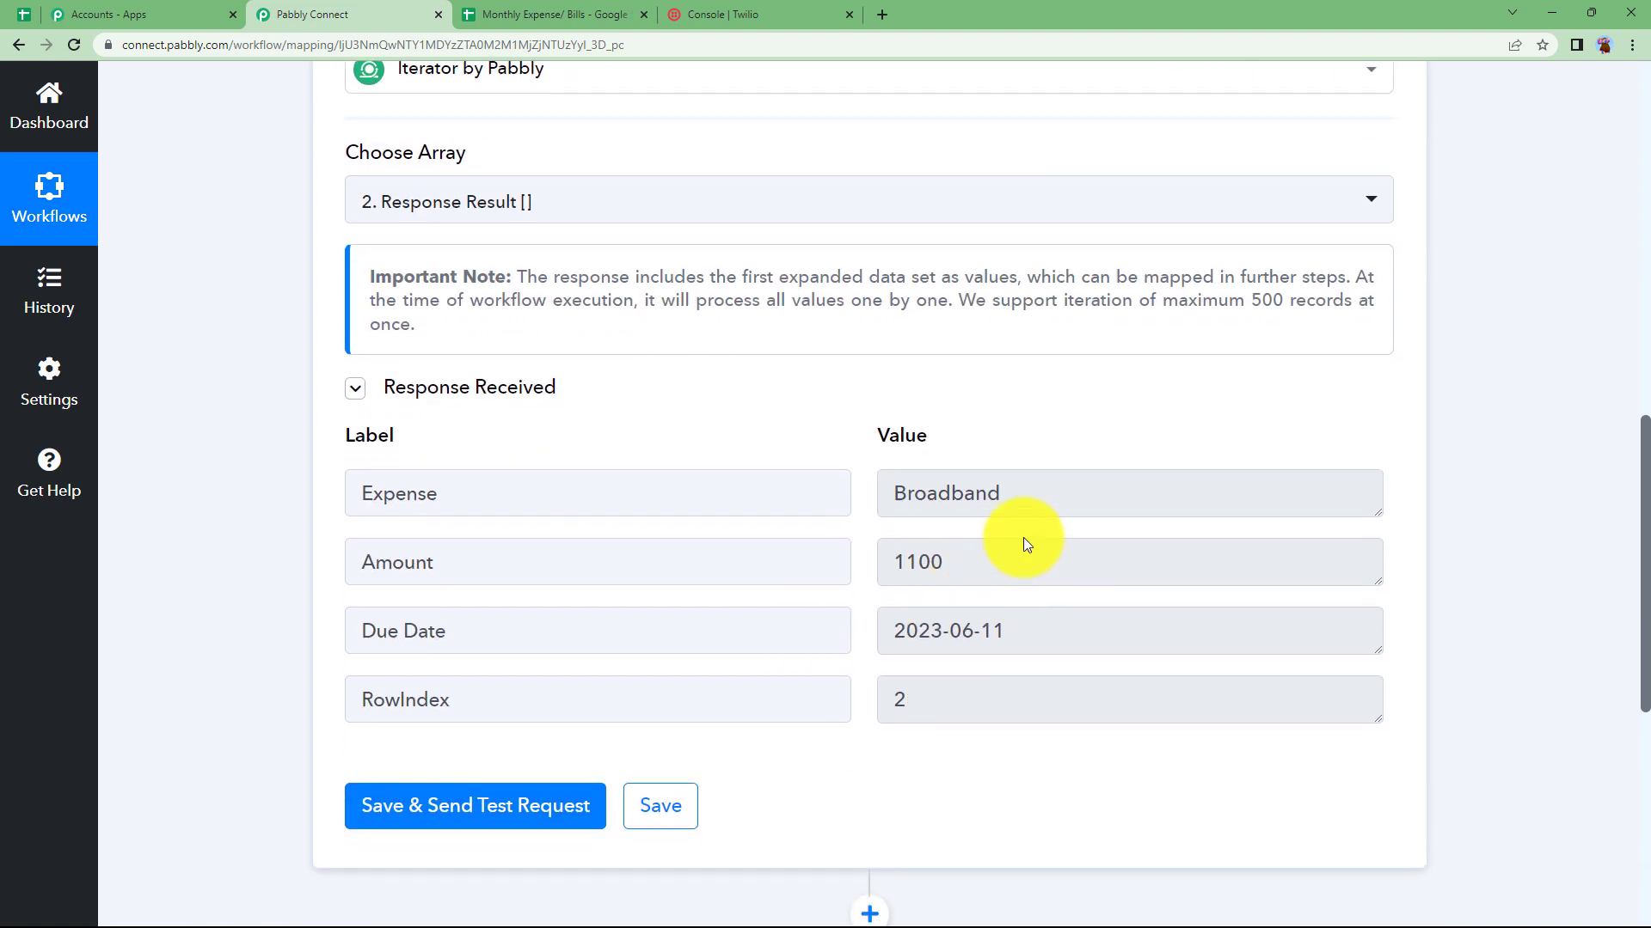
left_click_drag(1027, 629, 858, 636)
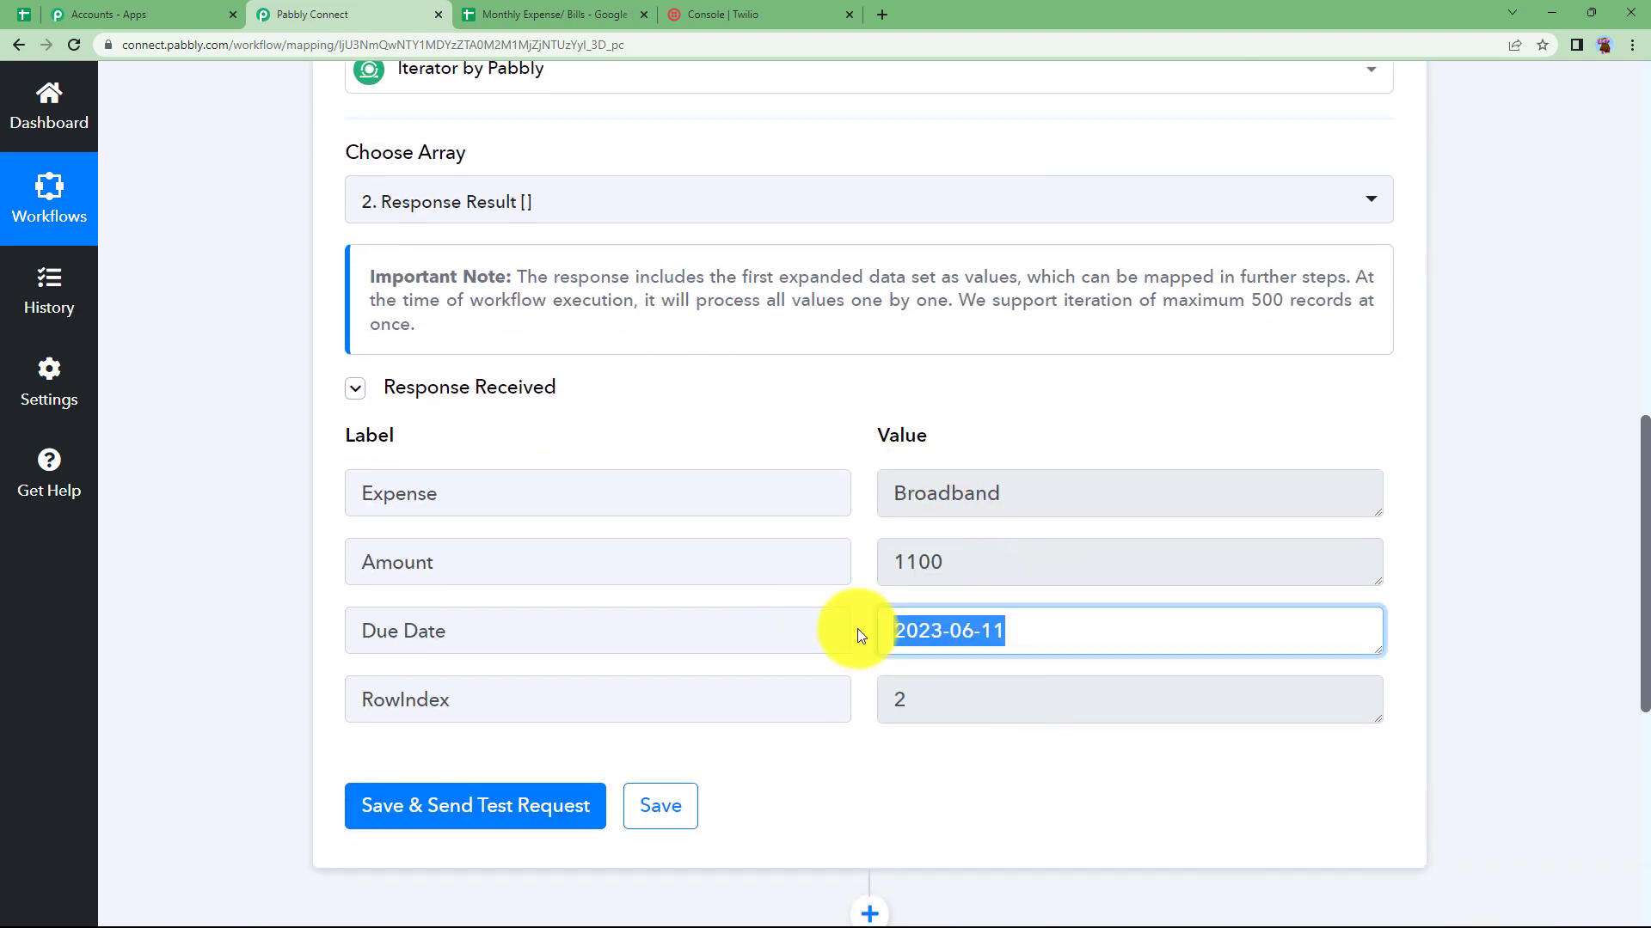
double_click(955, 559)
left_click_drag(1014, 493, 869, 479)
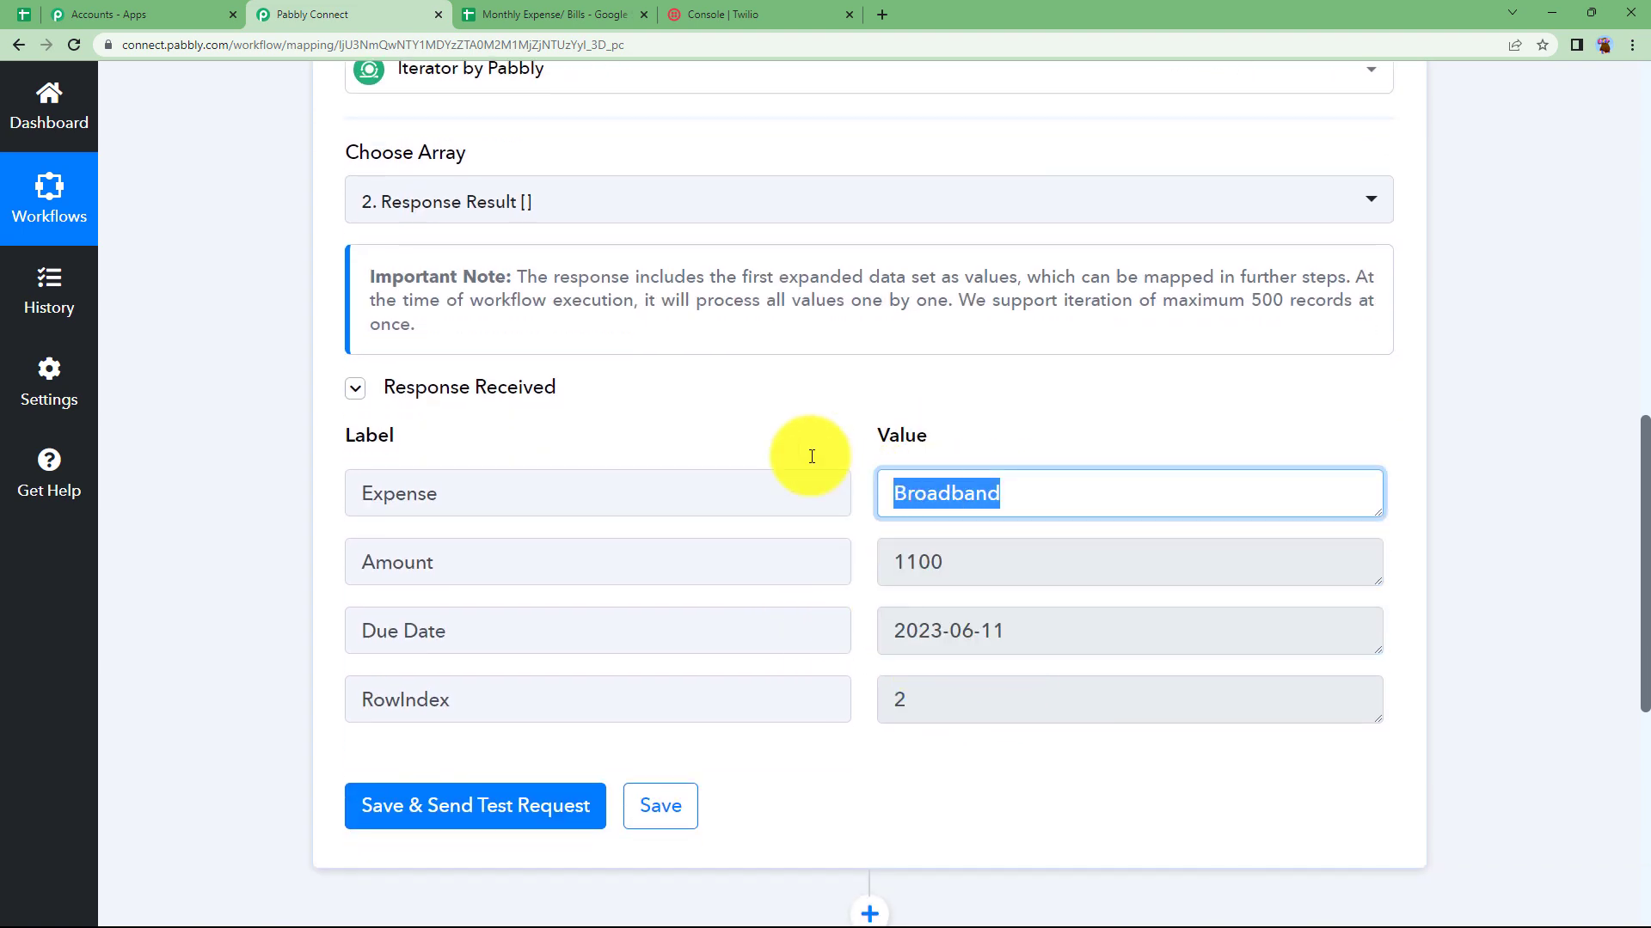
scroll(708, 239, "up", 1)
scroll(708, 239, "up", 4)
left_click(619, 382)
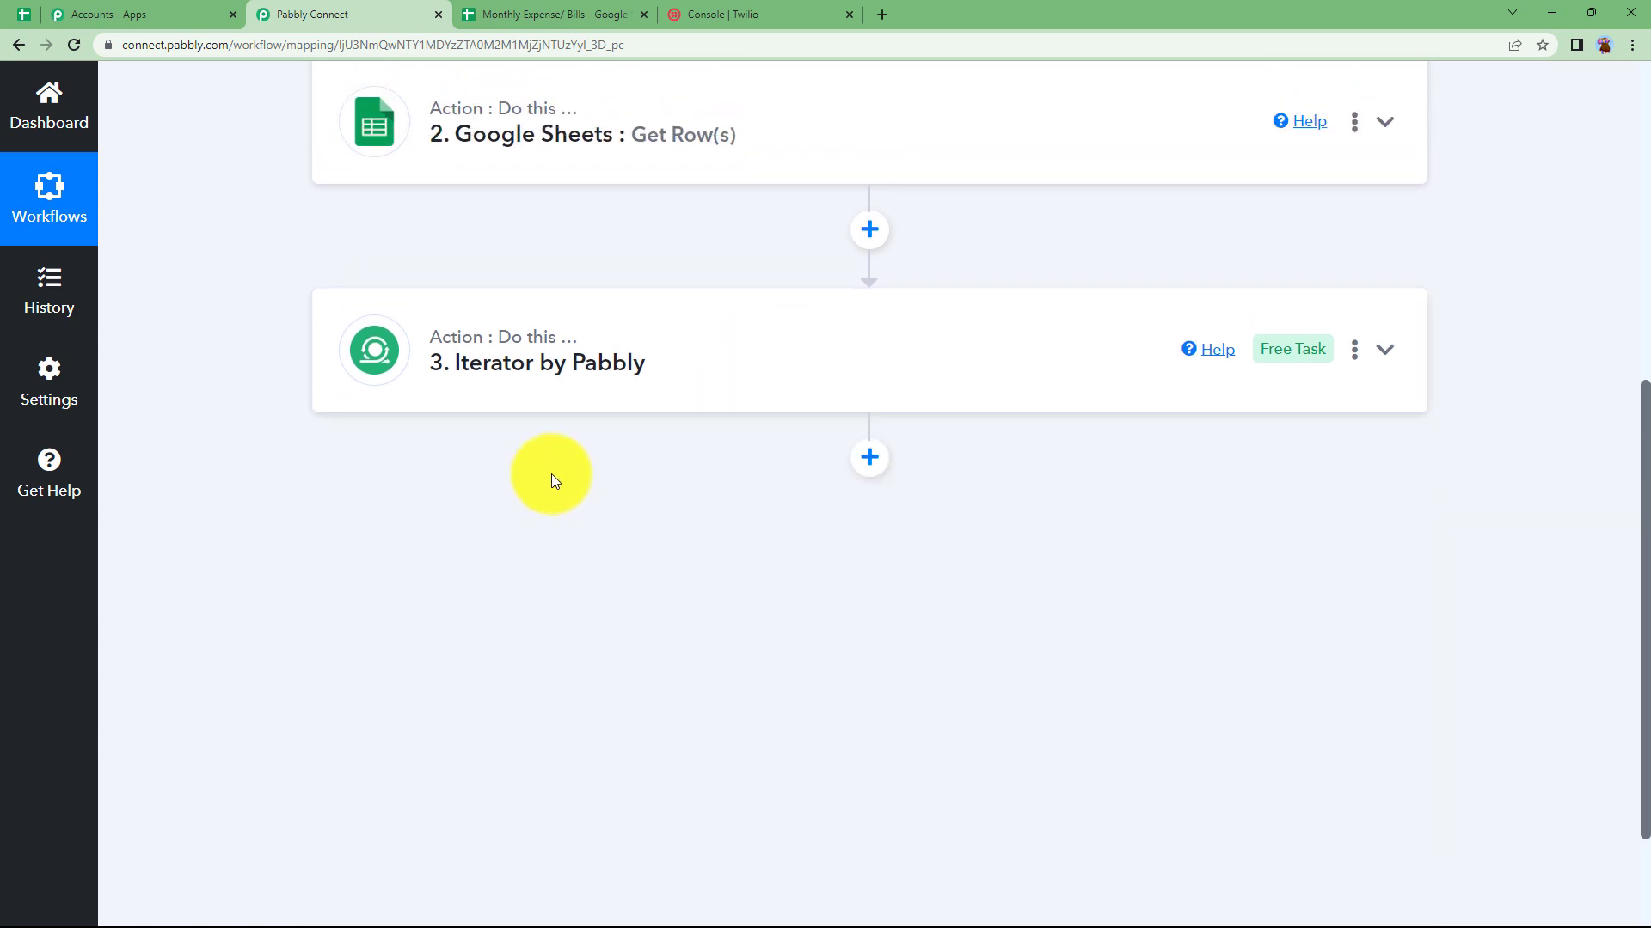
Add a Date/Time Formatter step after the iterator, found by searching 'DATE'
left_click(869, 460)
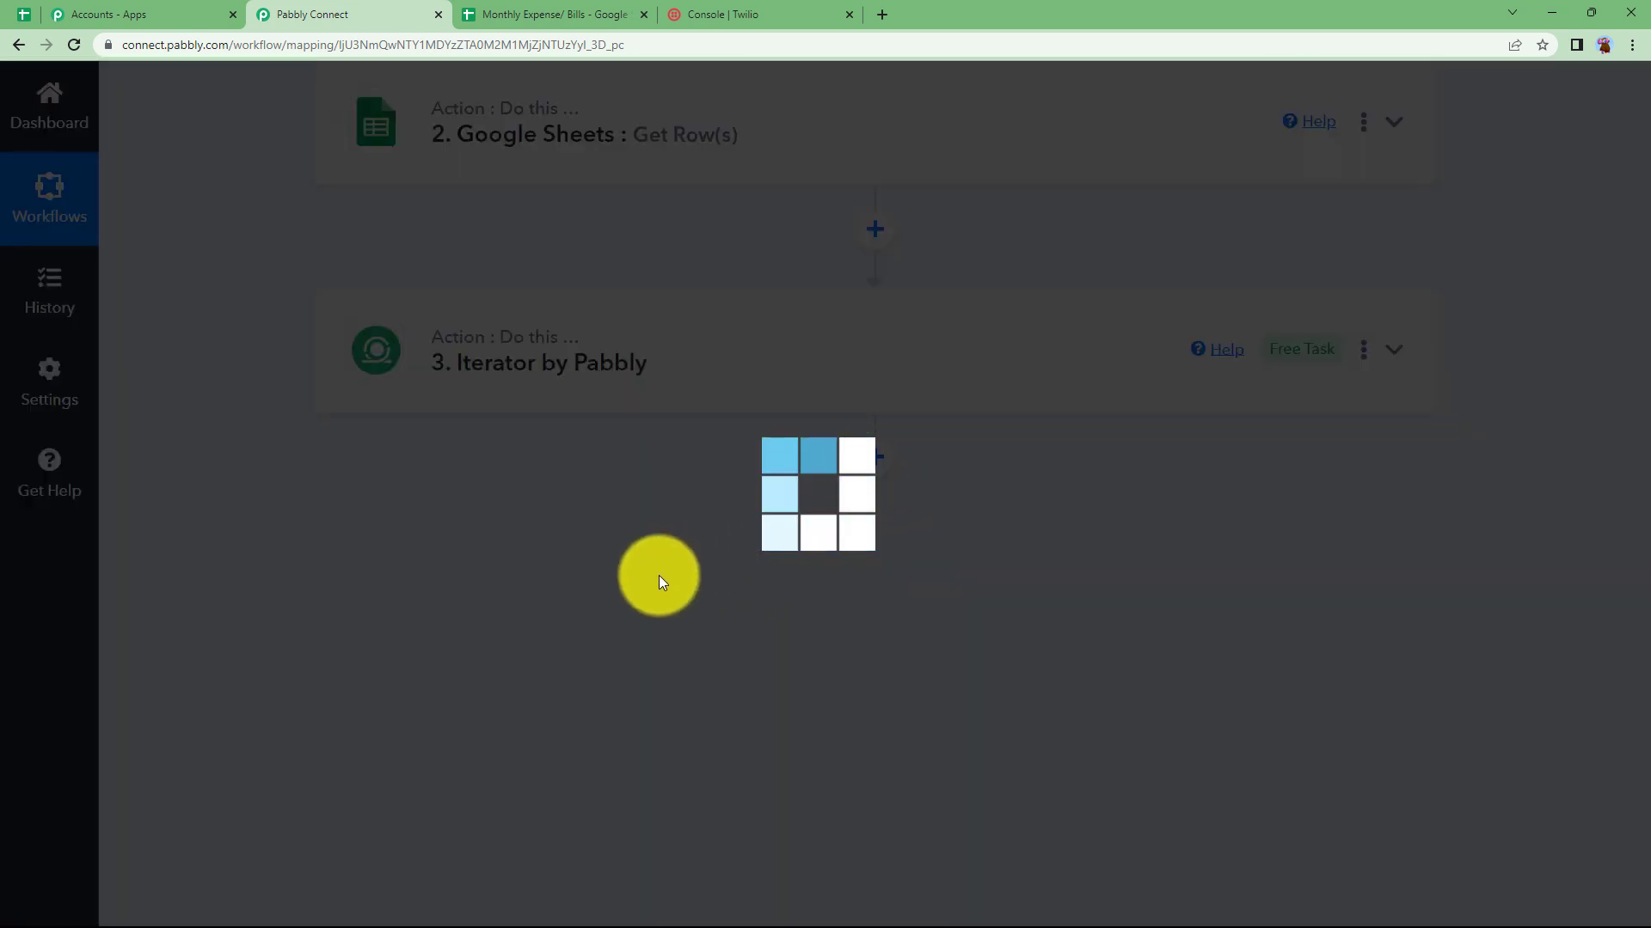
type("DATE")
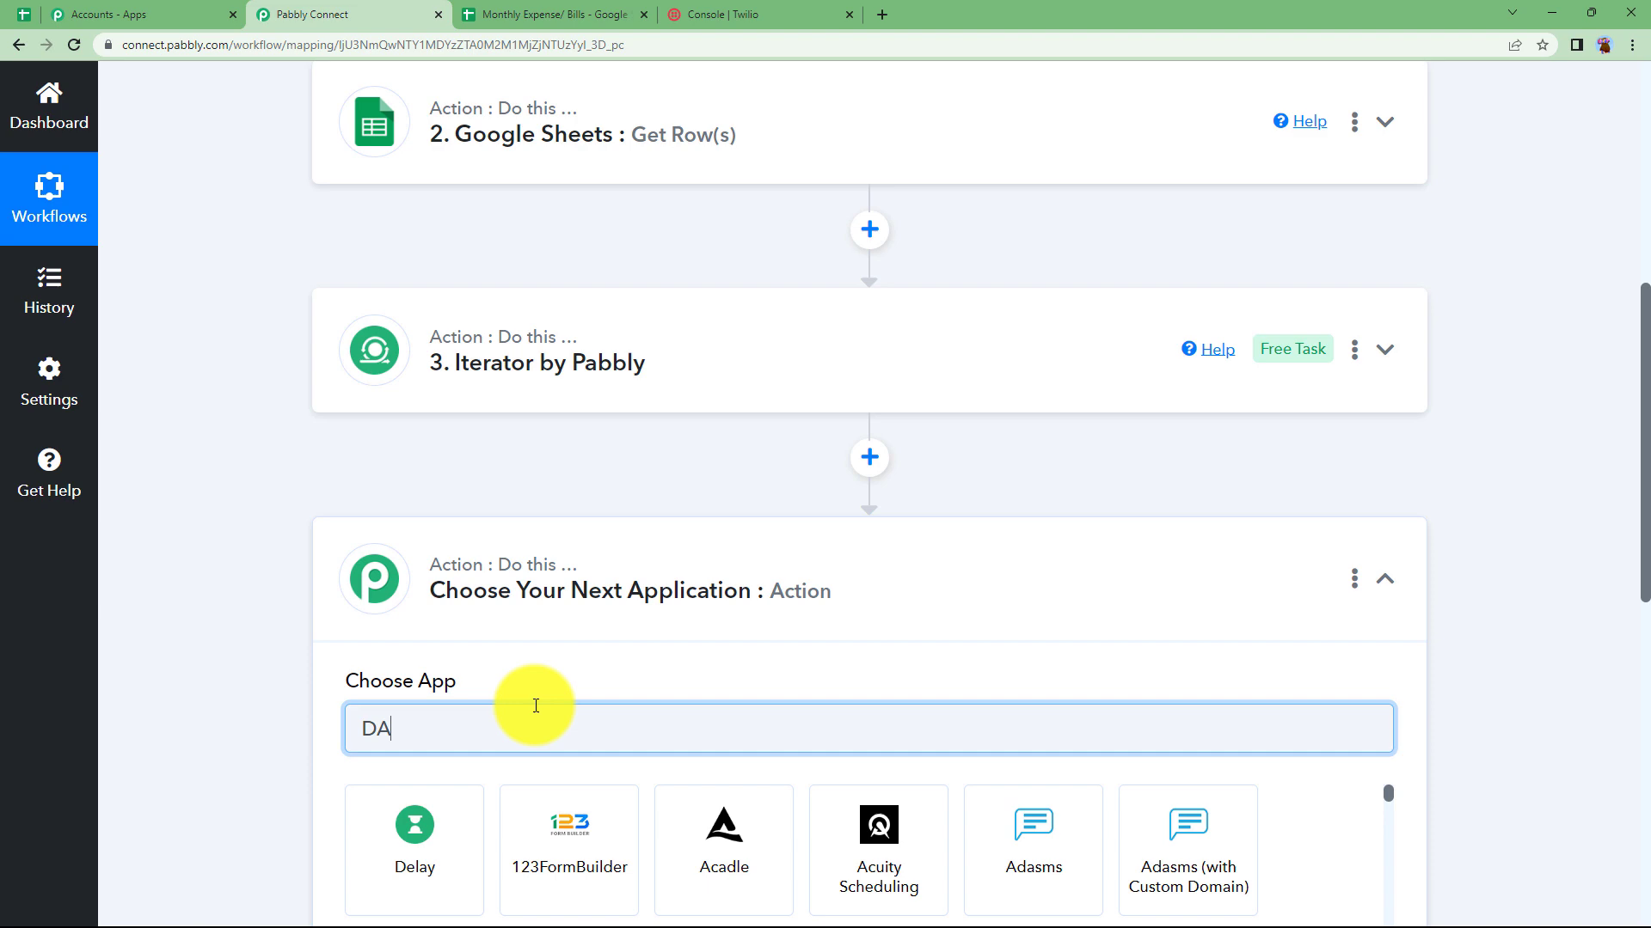
left_click(426, 830)
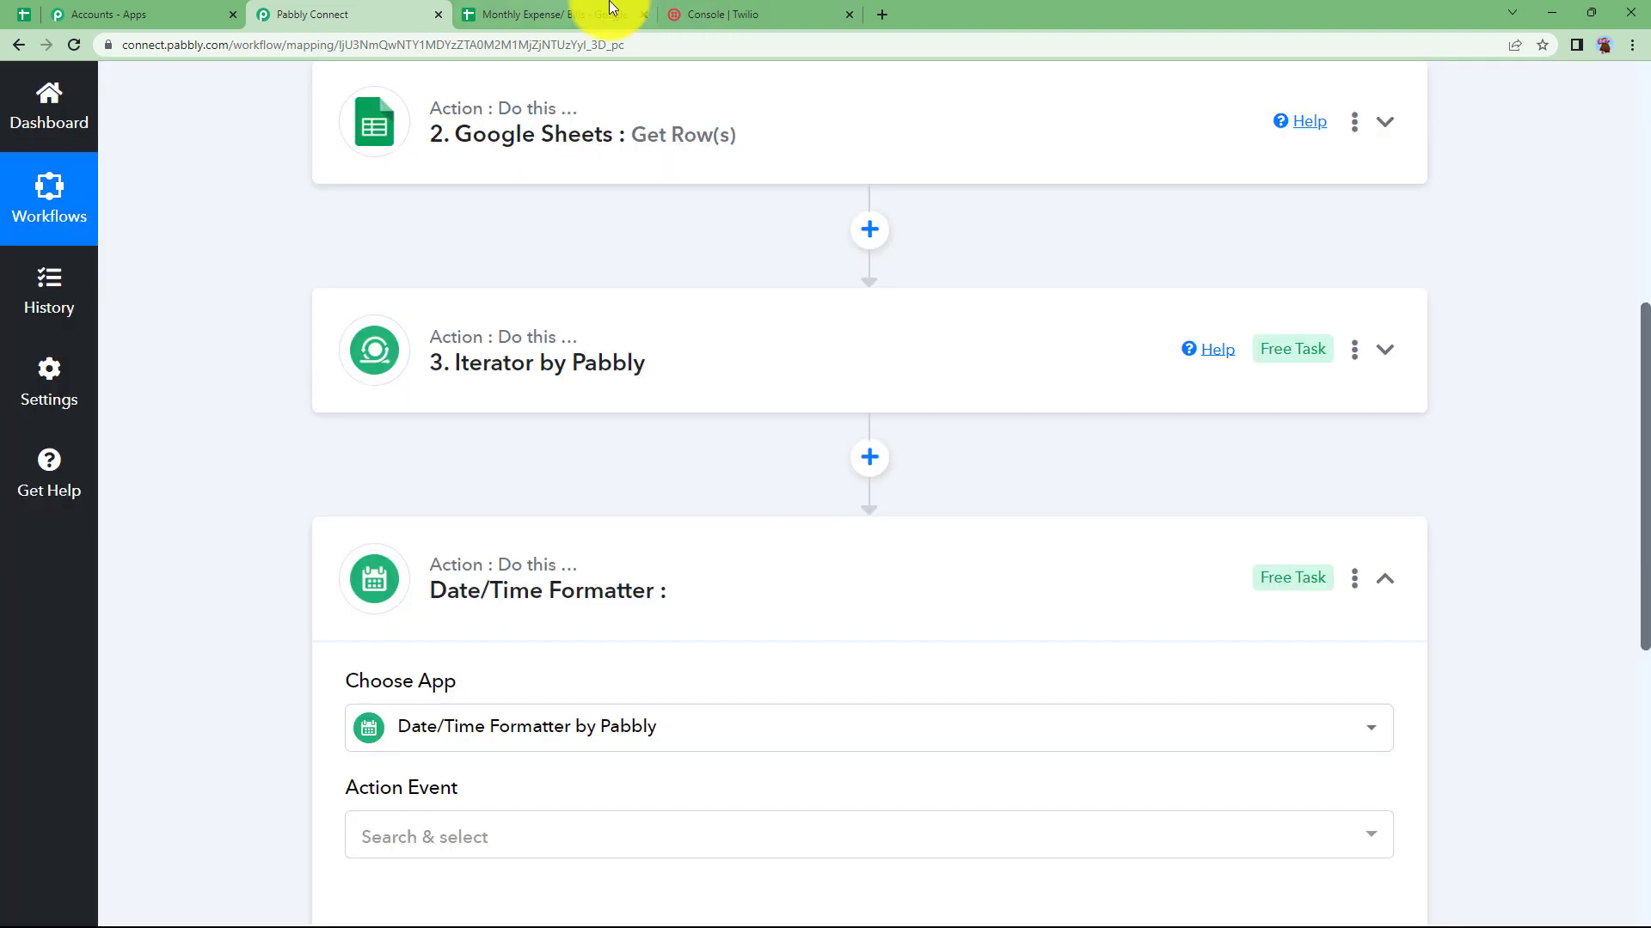
left_click(602, 15)
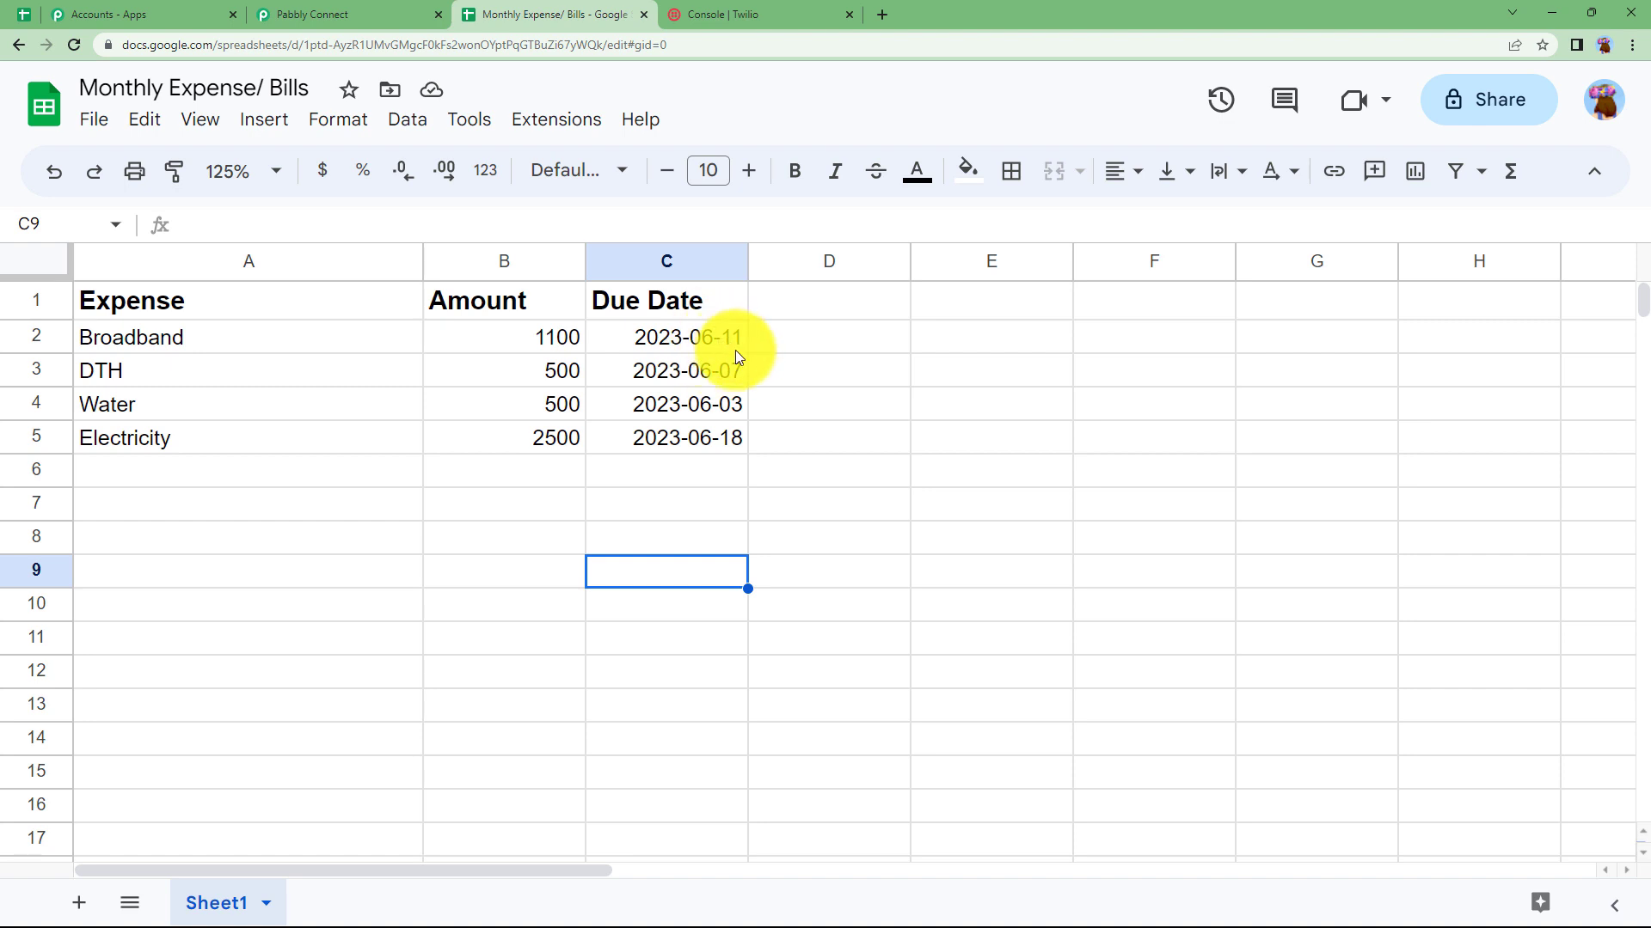
left_click(430, 16)
scroll(422, 602, "down", 2)
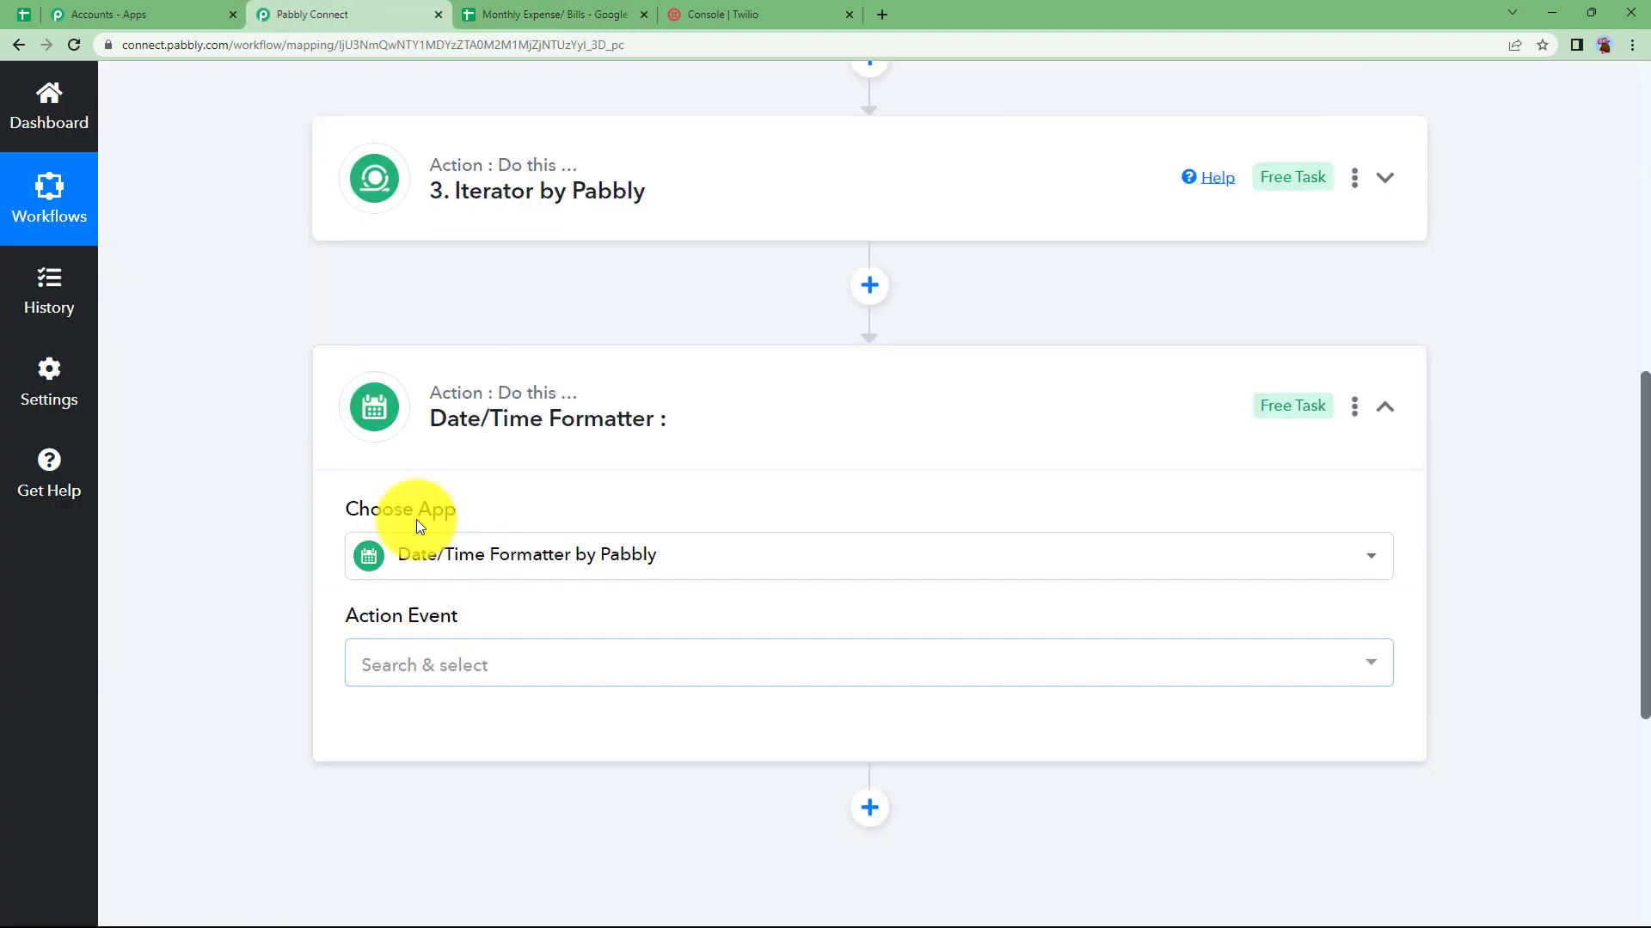
Set the action event to Add/Subtract Time and connect the step
left_click(481, 666)
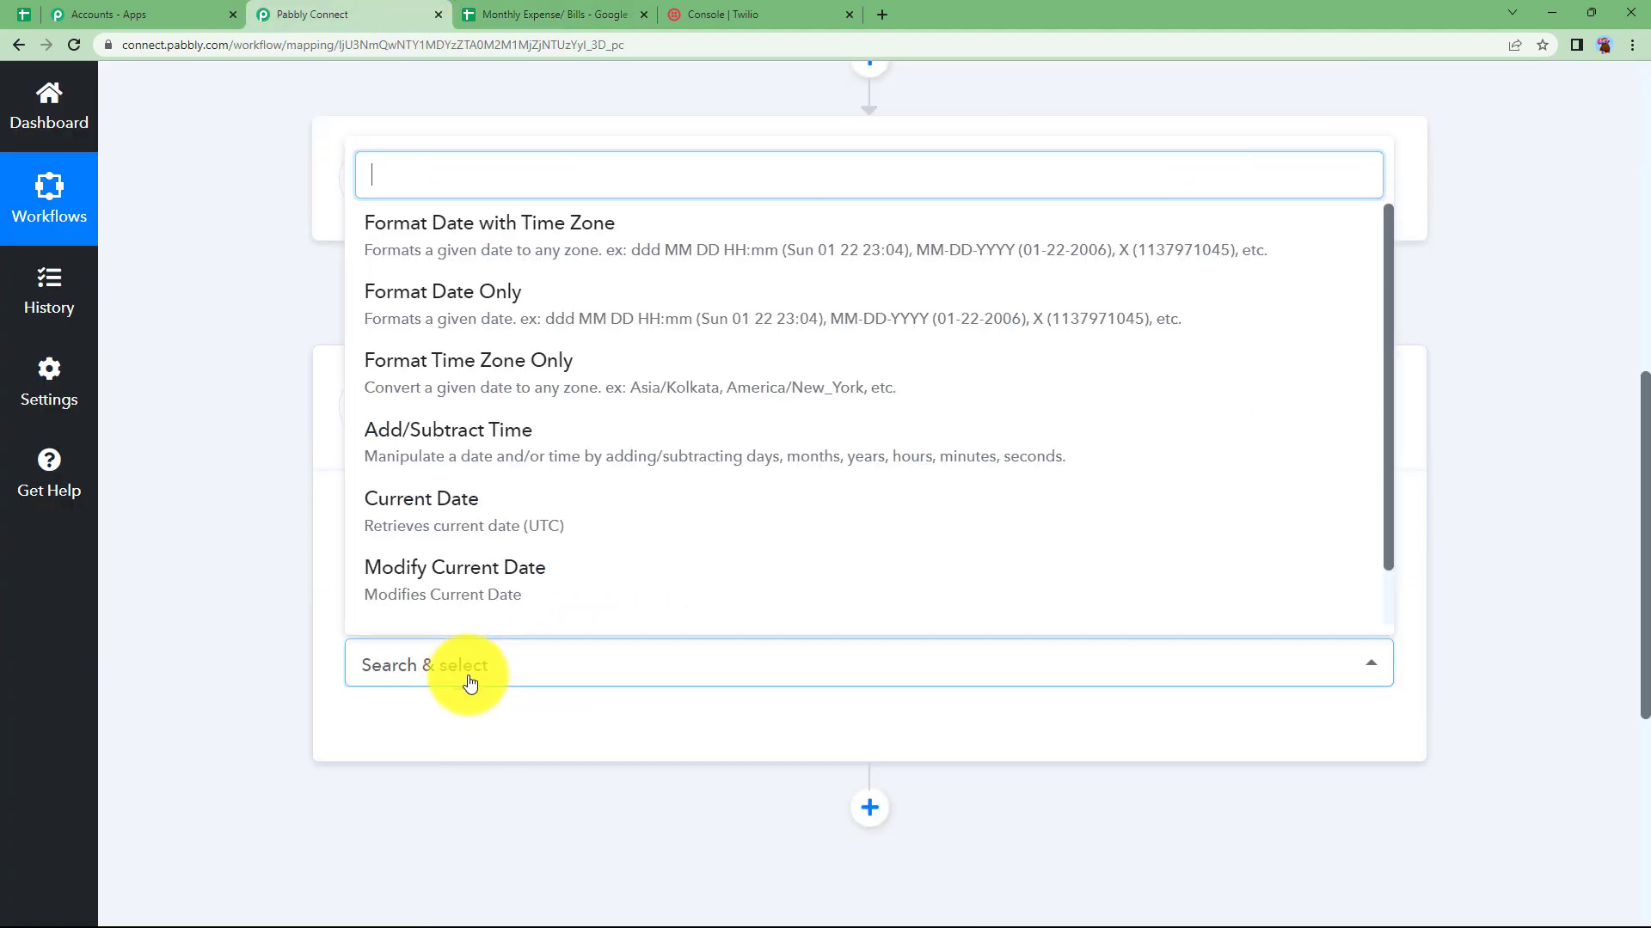
left_click(450, 300)
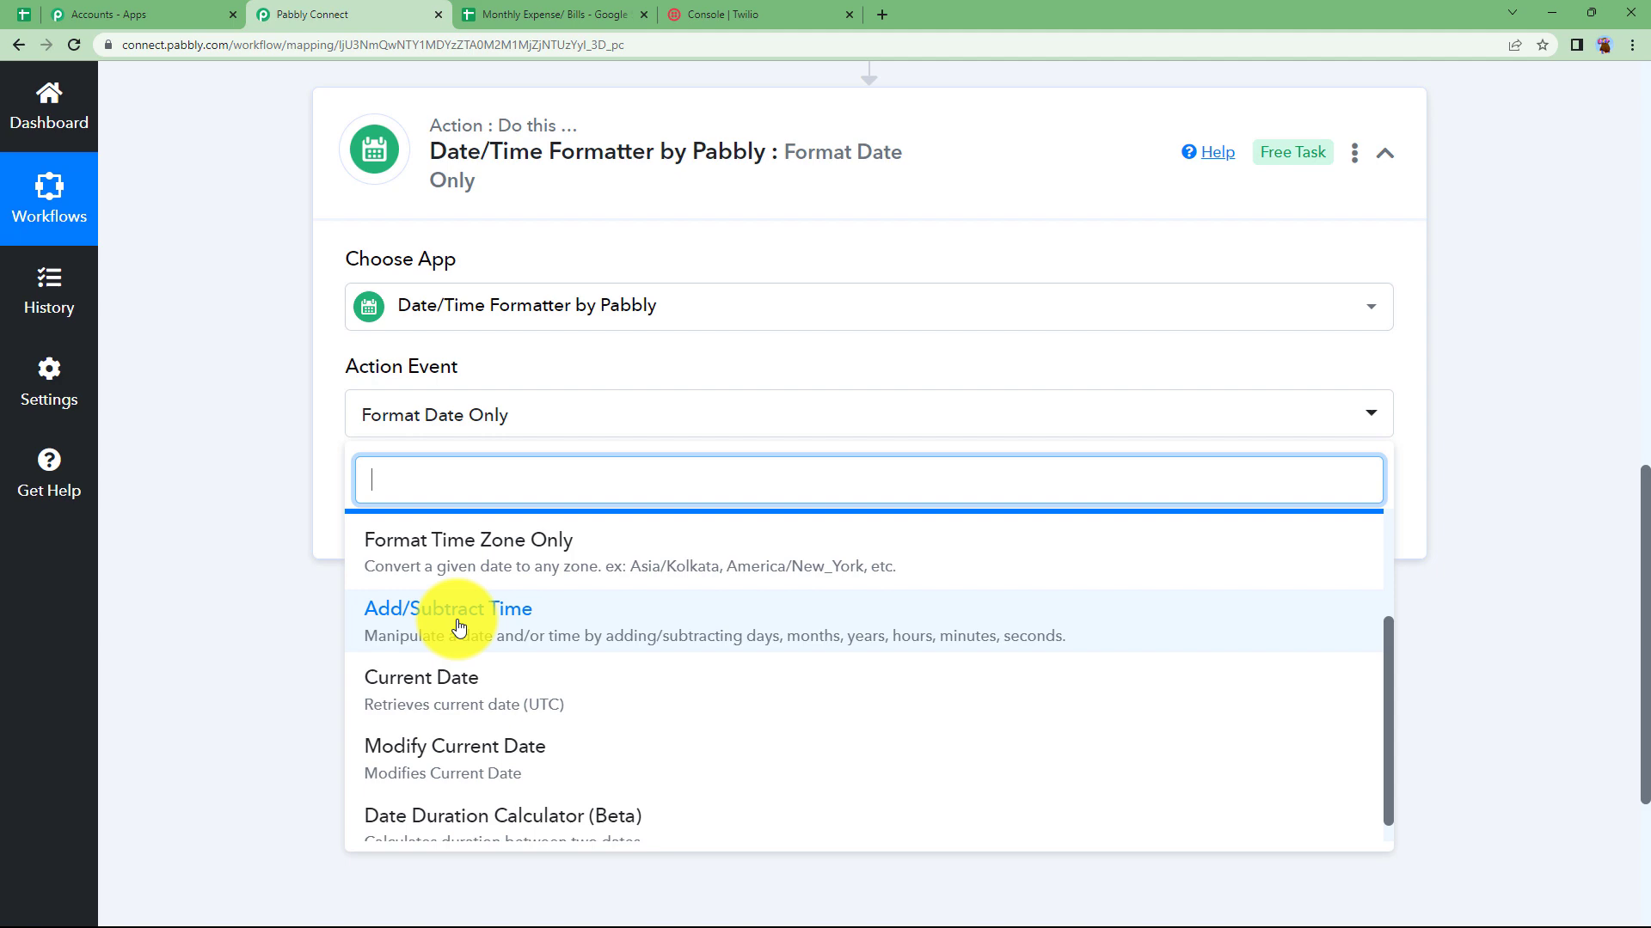
left_click(433, 630)
left_click(420, 484)
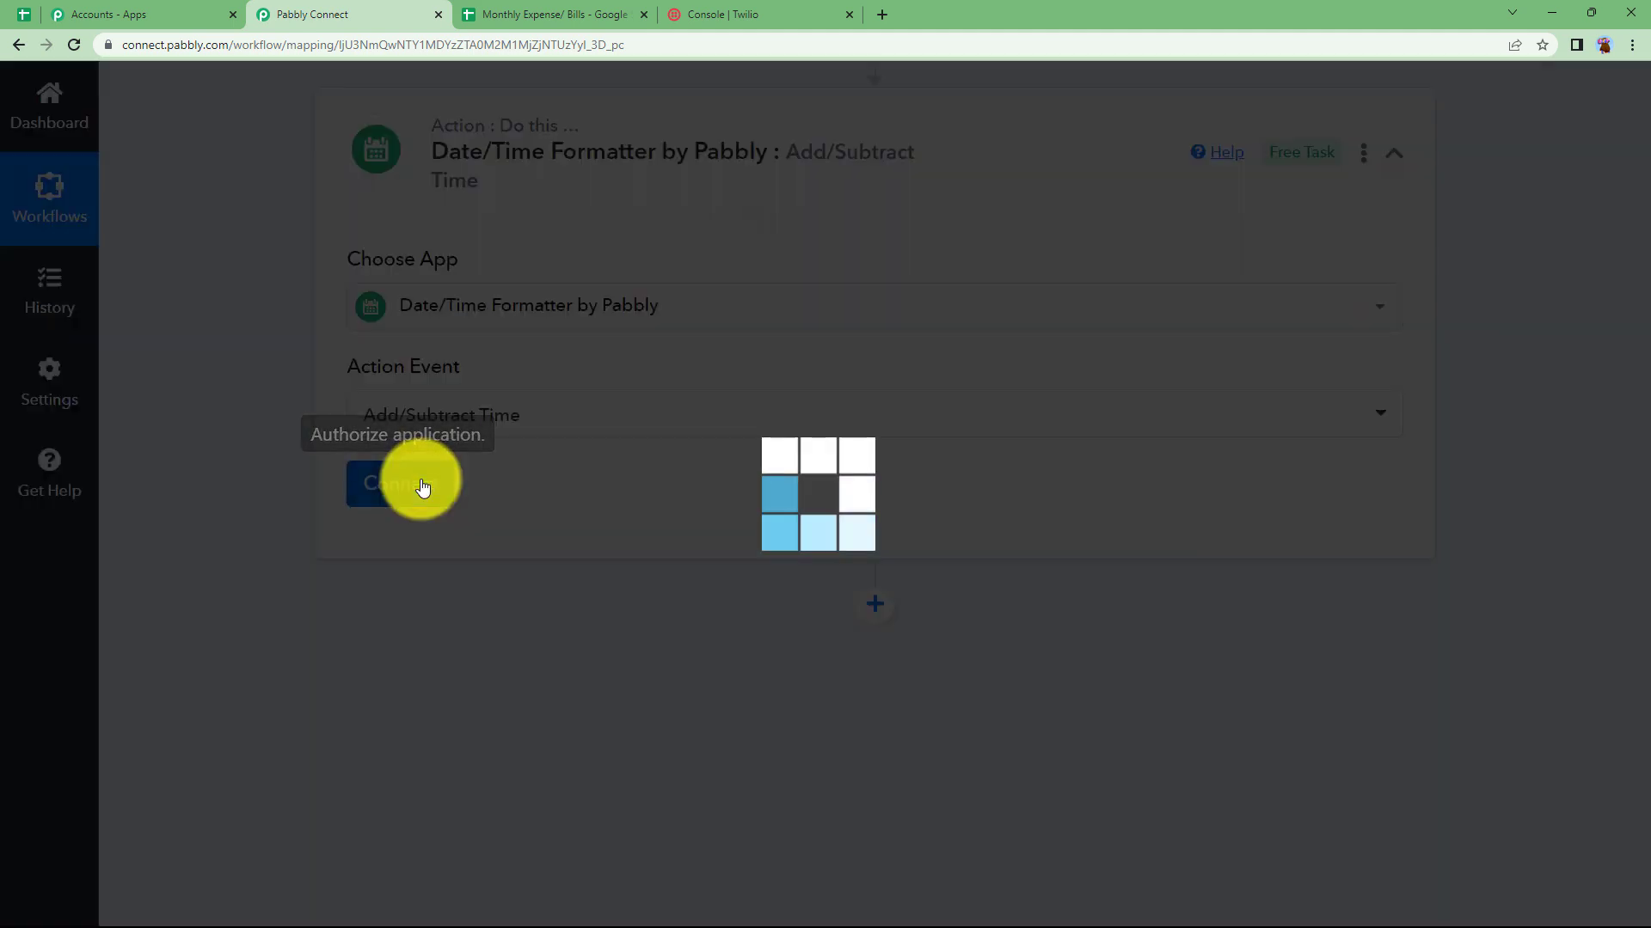
Map the iterator's Due Date into the Enter Date field of the Date/Time Formatter
scroll(395, 586, "down", 2)
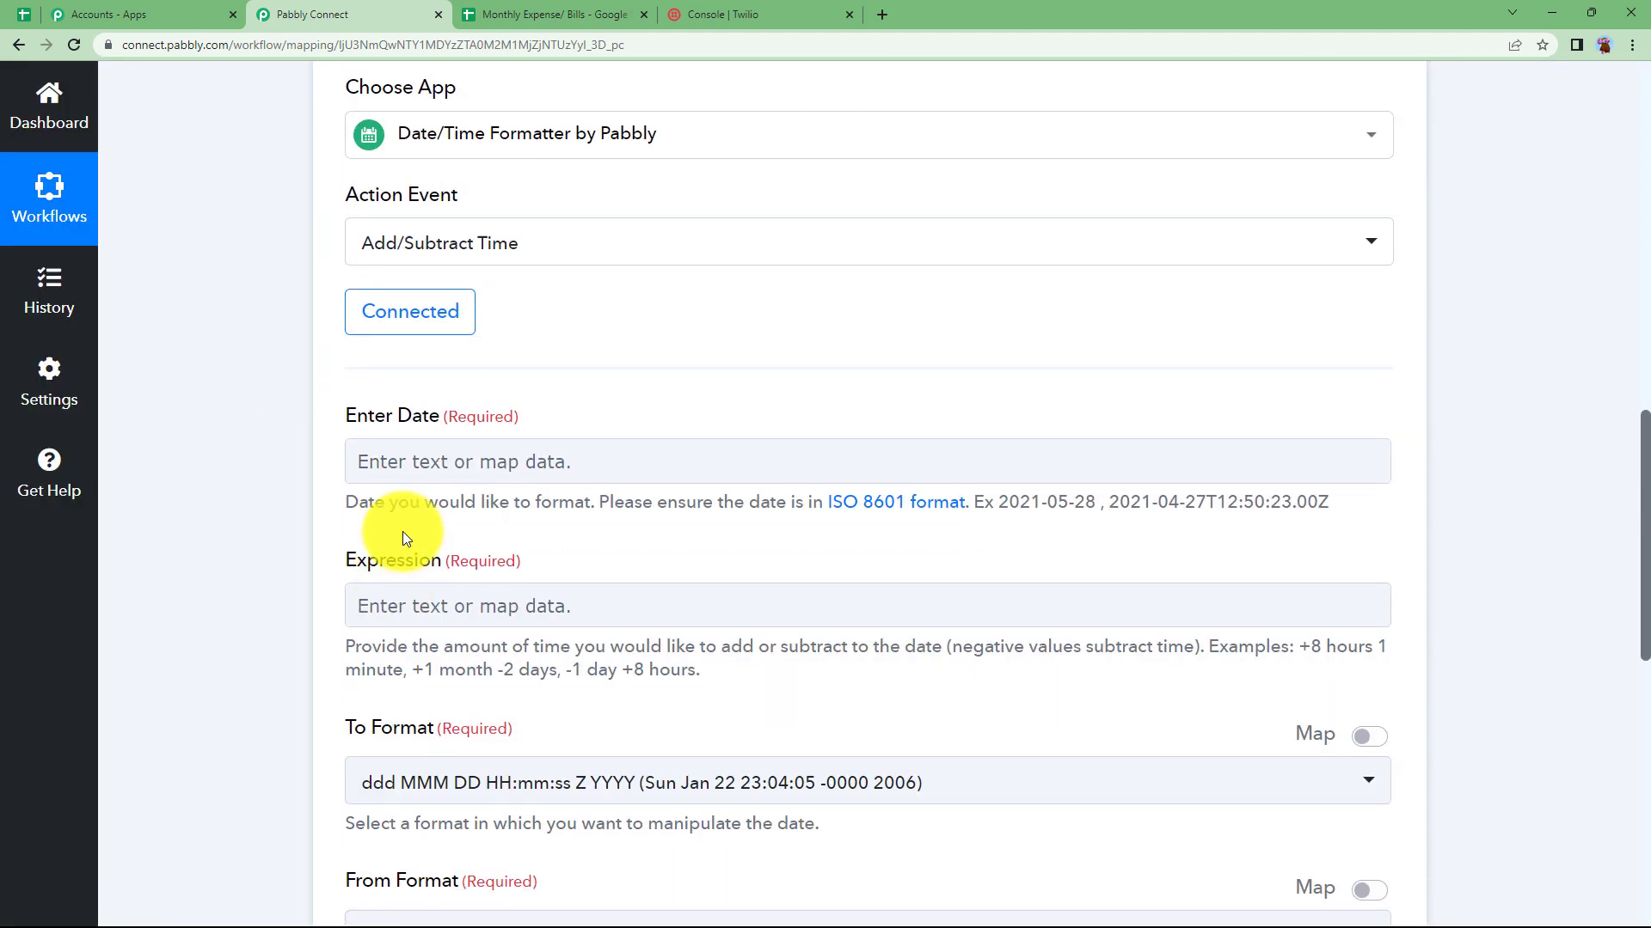
left_click(419, 459)
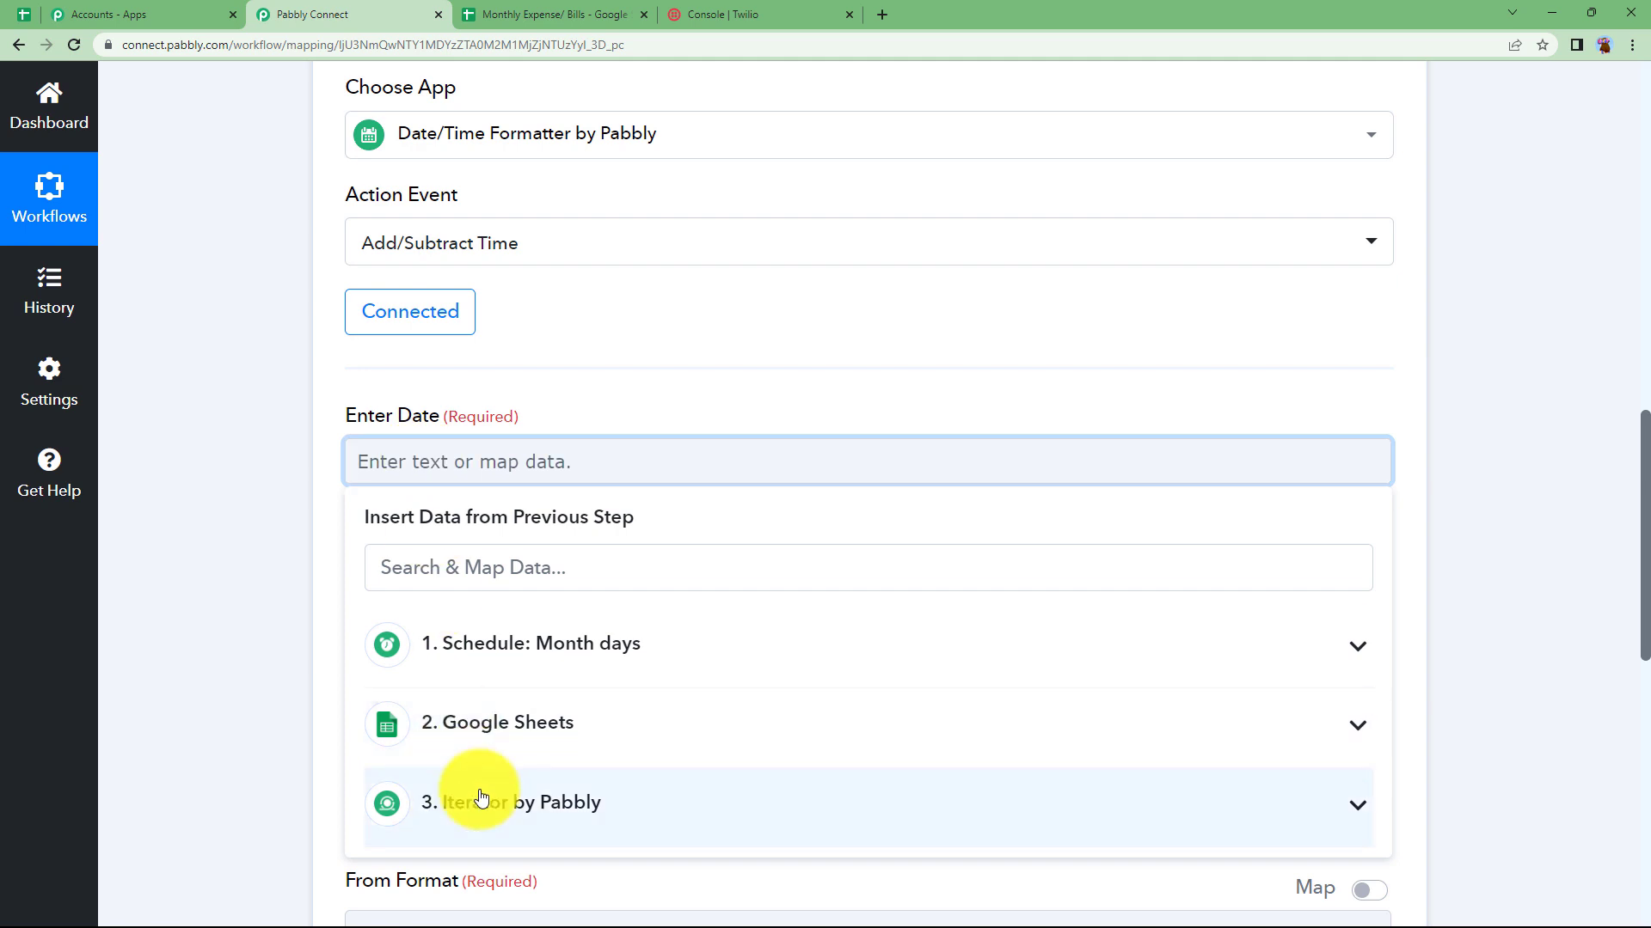
left_click(379, 812)
scroll(404, 800, "down", 2)
left_click(505, 803)
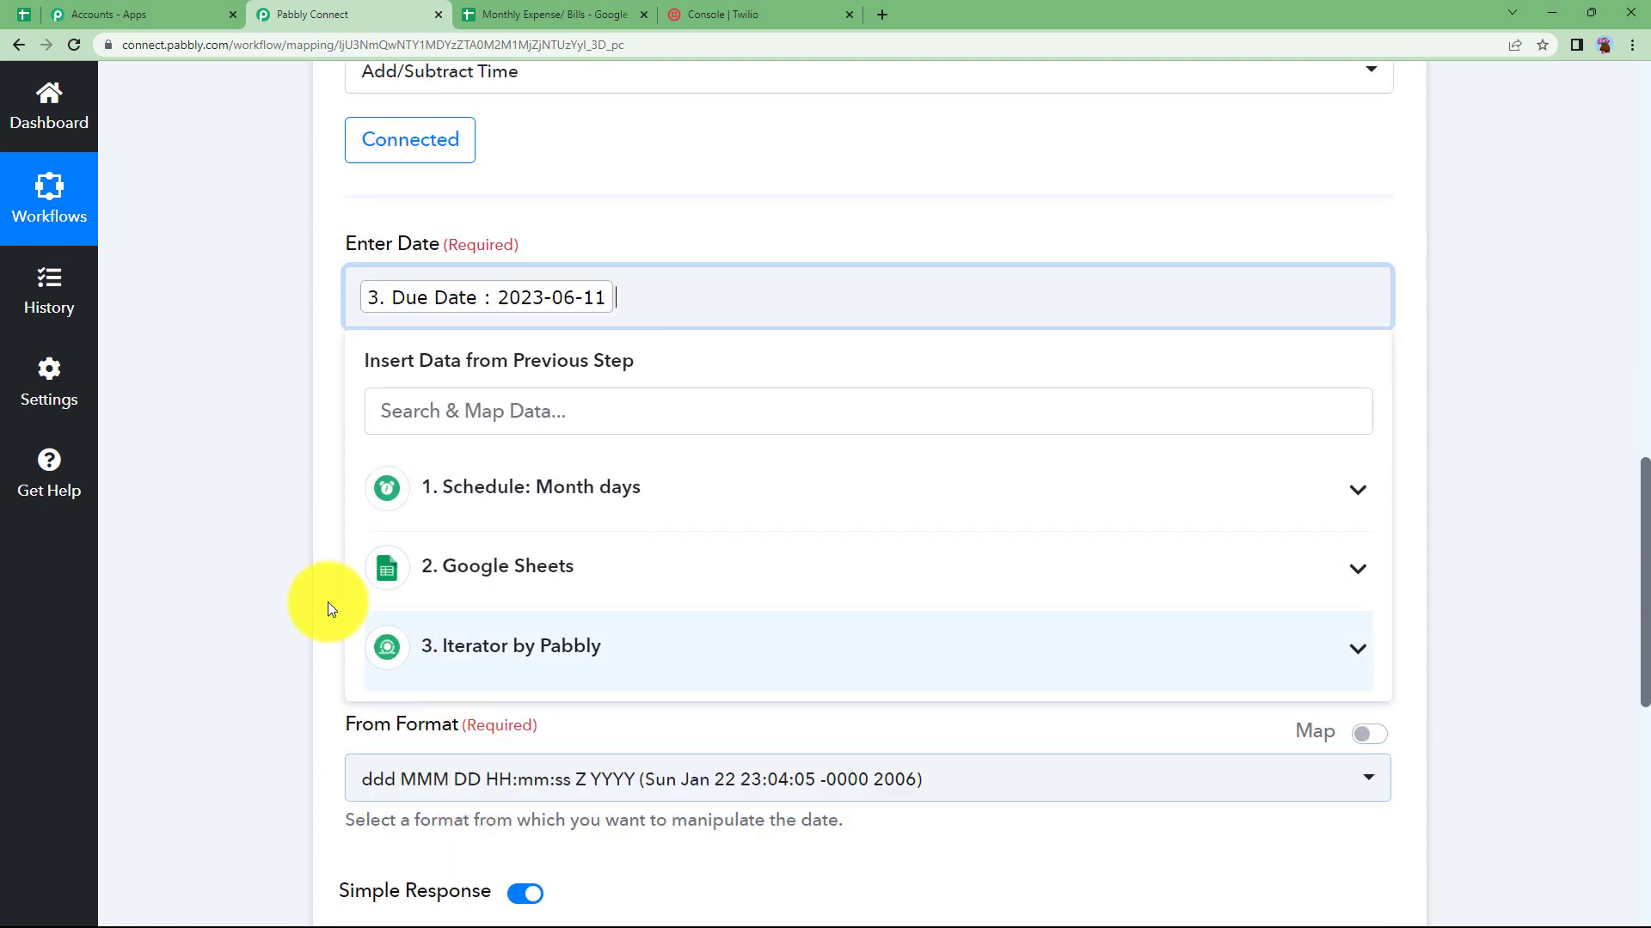
left_click(356, 522)
Enter the expression -2 days and review the Expression field's help examples
left_click(423, 452)
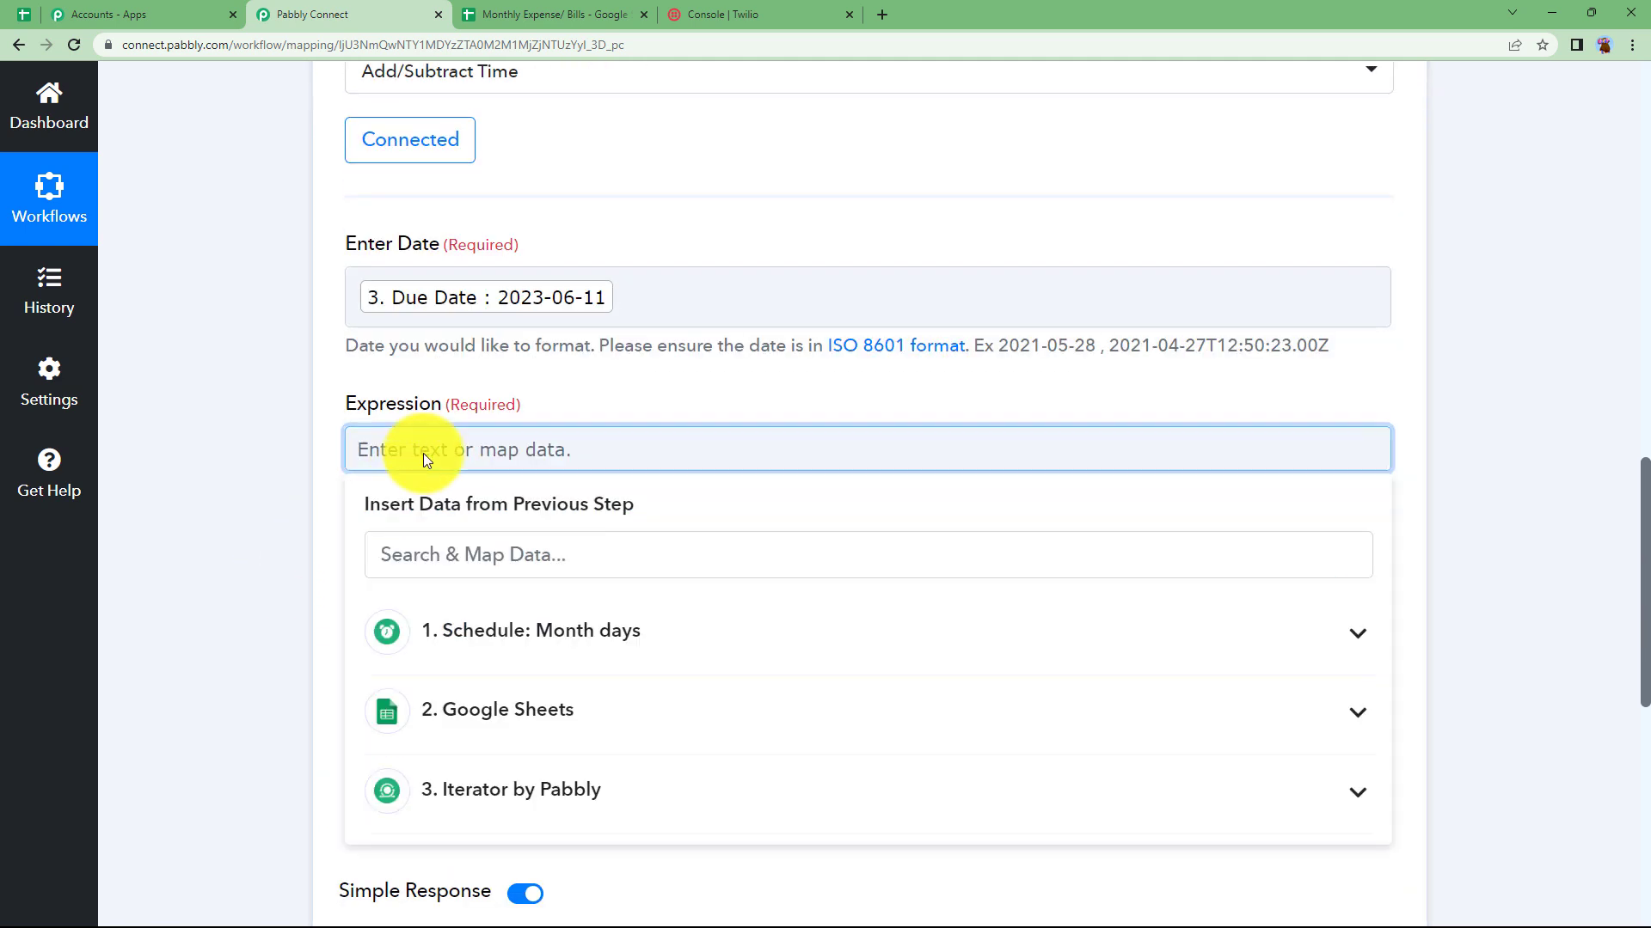
type("-2 days")
left_click(303, 435)
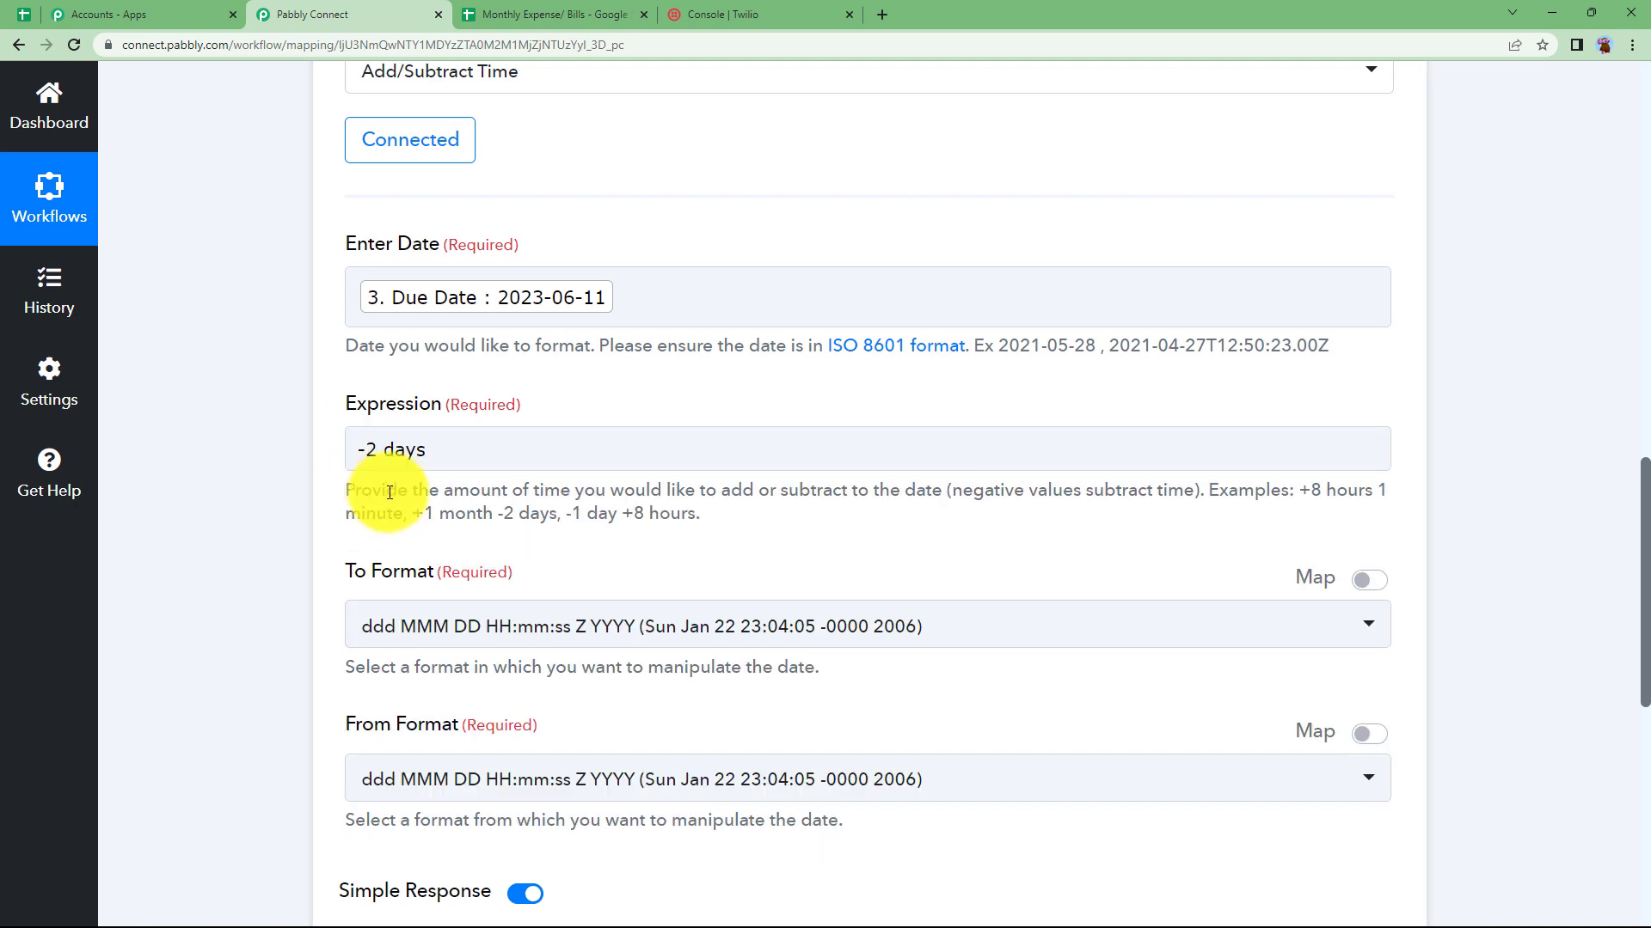
left_click_drag(347, 493, 693, 533)
left_click(833, 529)
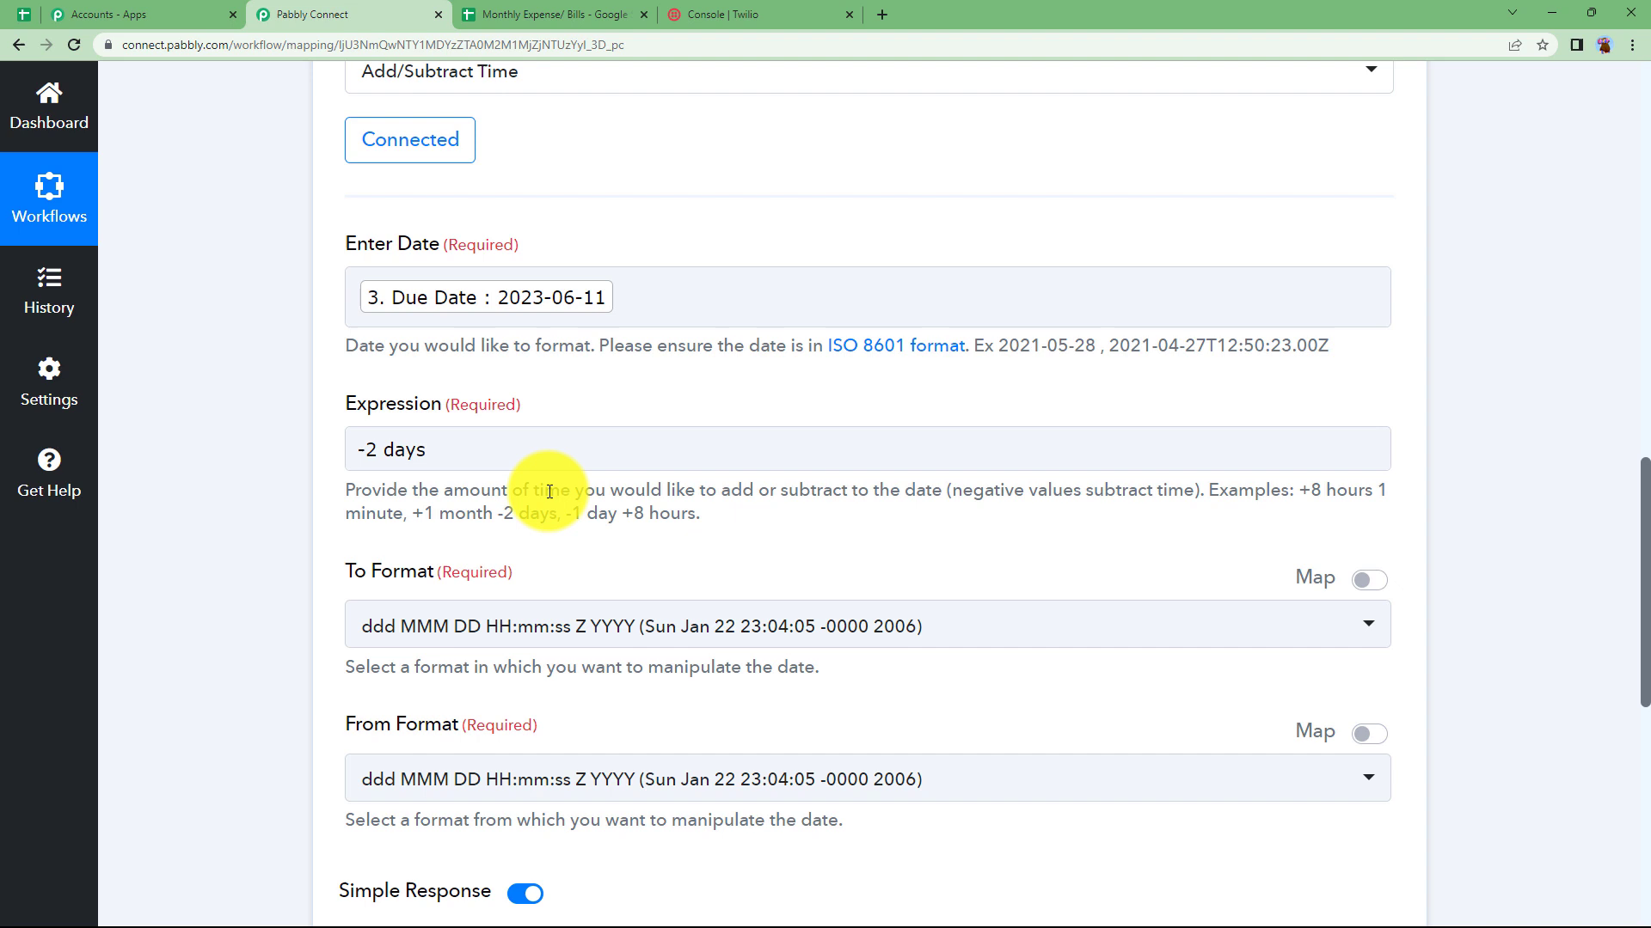
left_click(375, 461)
left_click(651, 509)
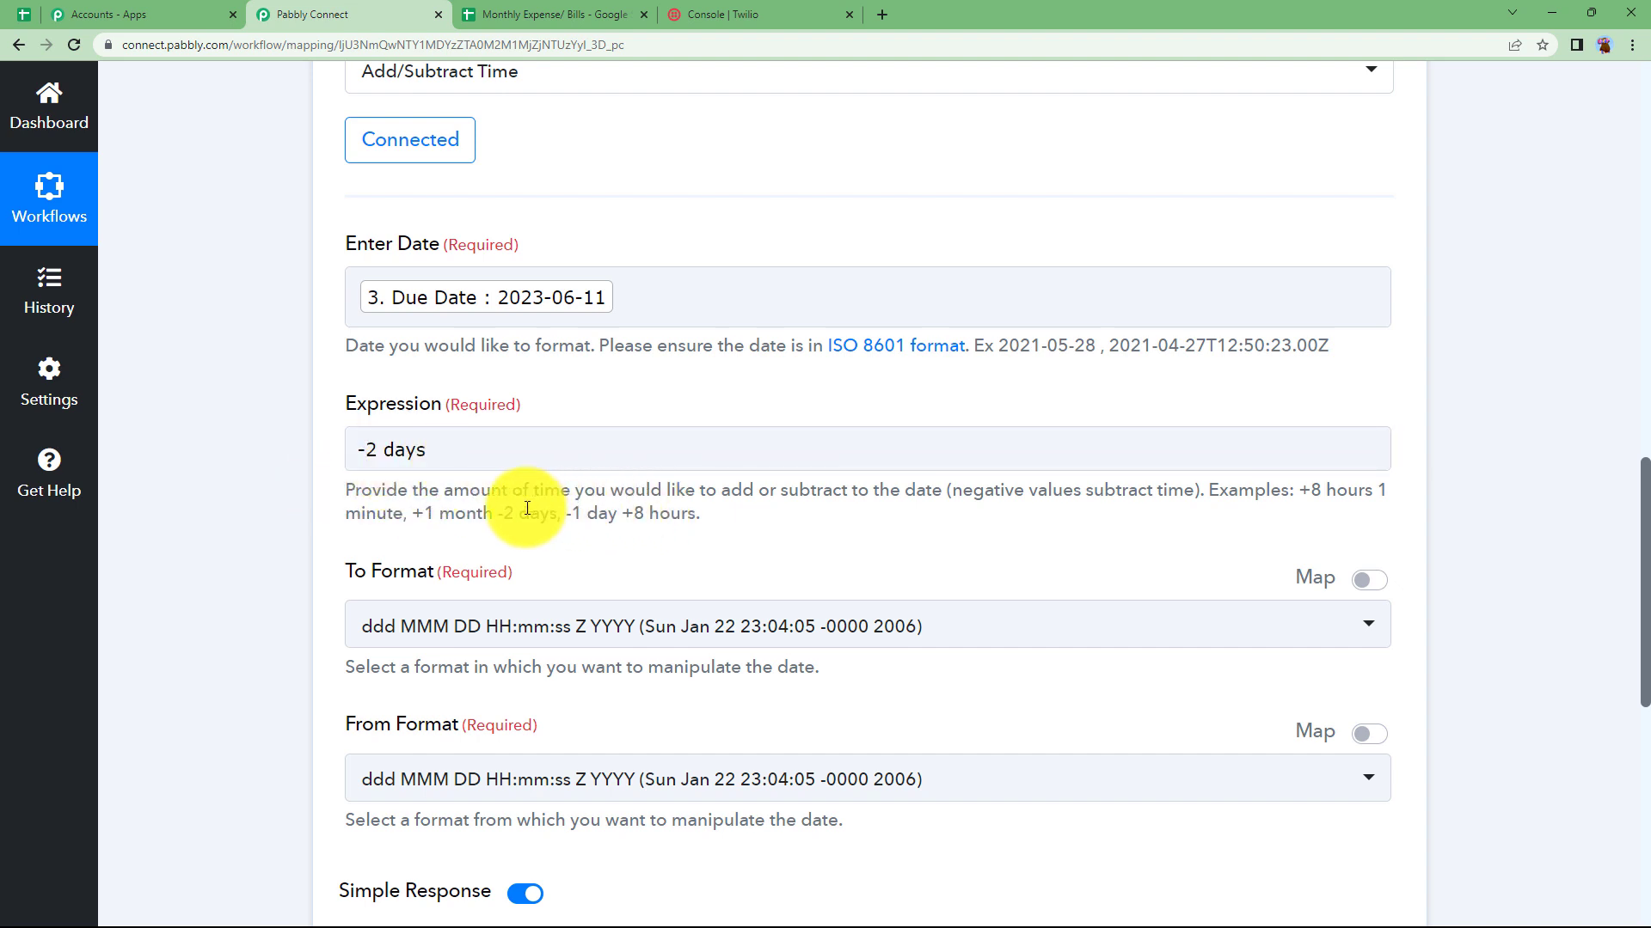
left_click(483, 452)
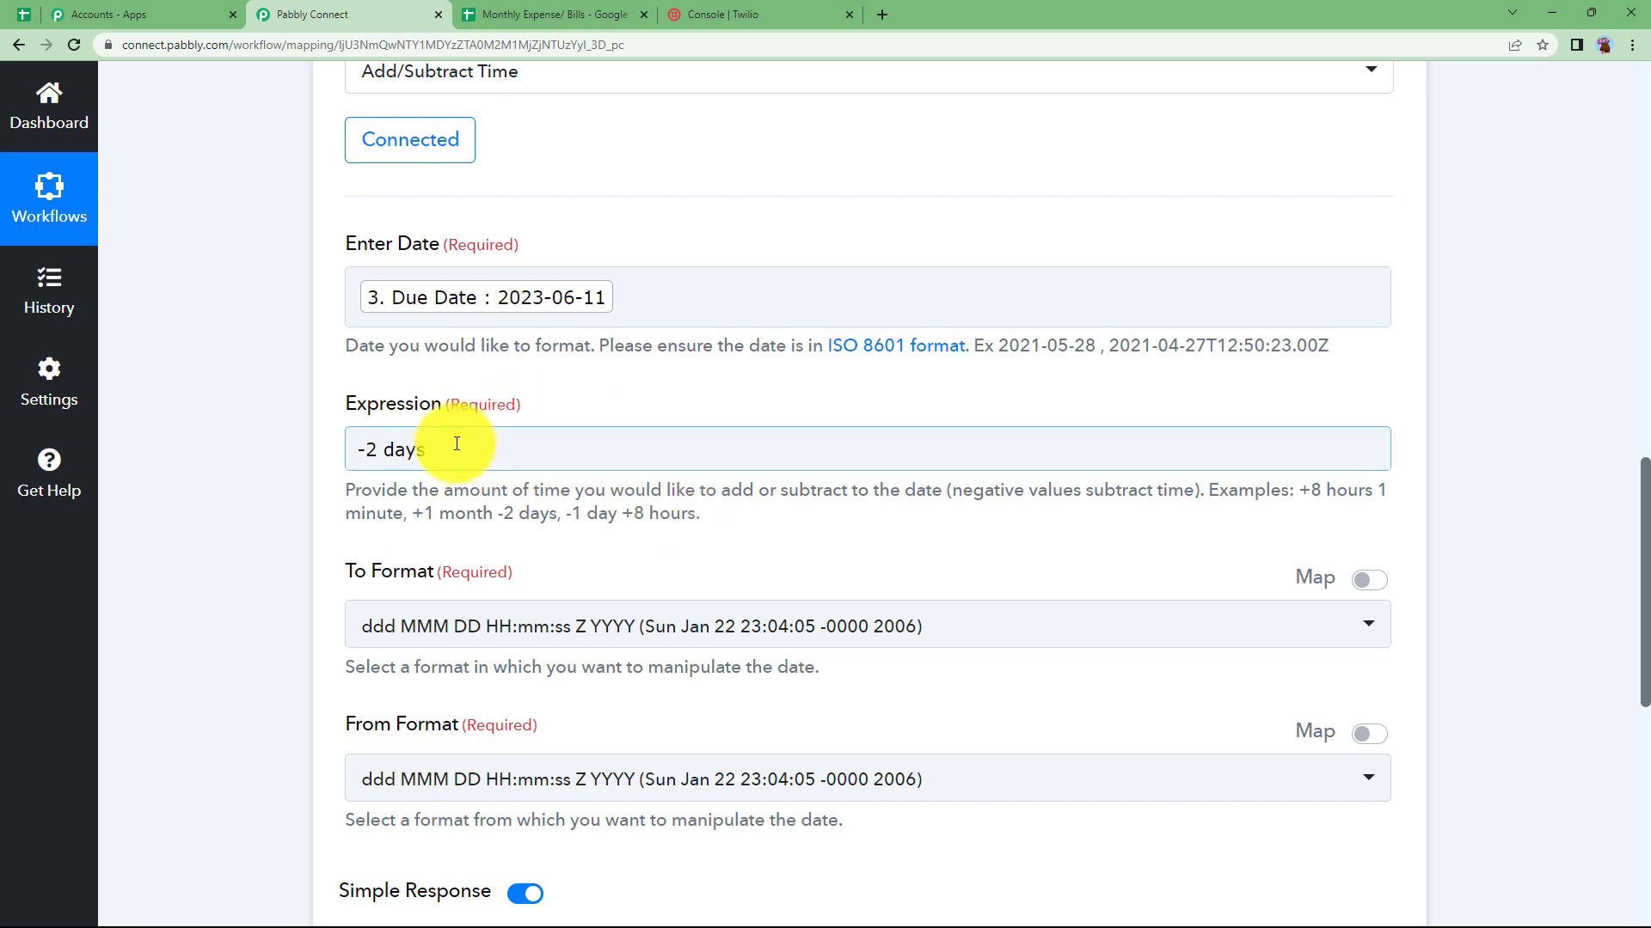
left_click(574, 329)
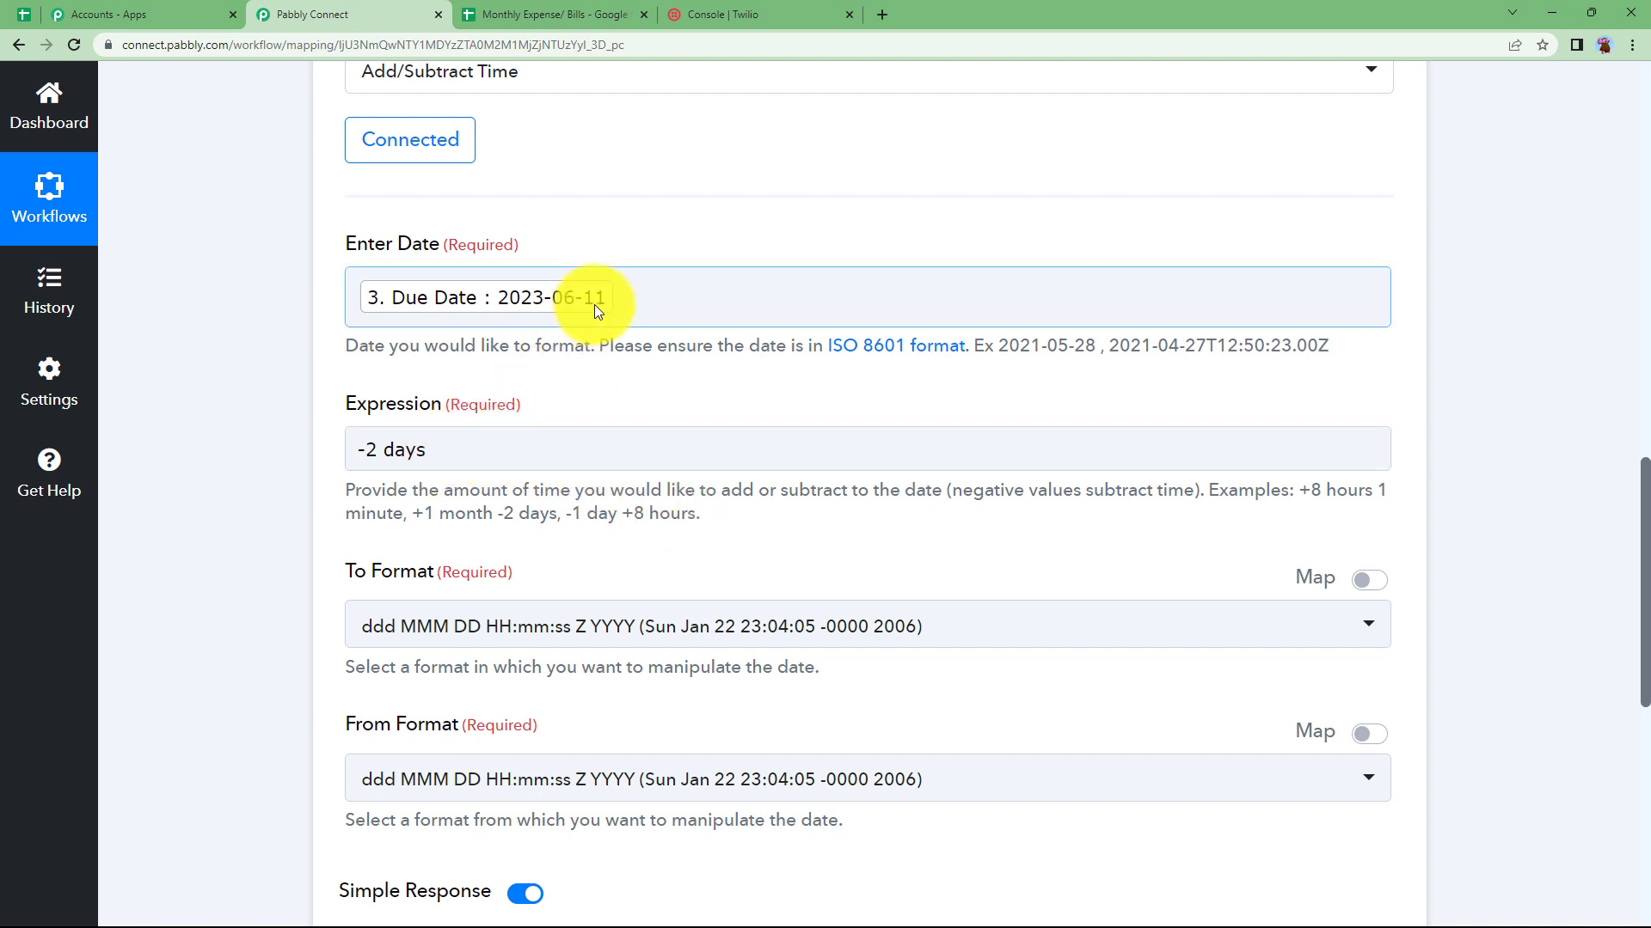
Look through the To Format options without changing them and re-expand the formatter step
left_click(461, 645)
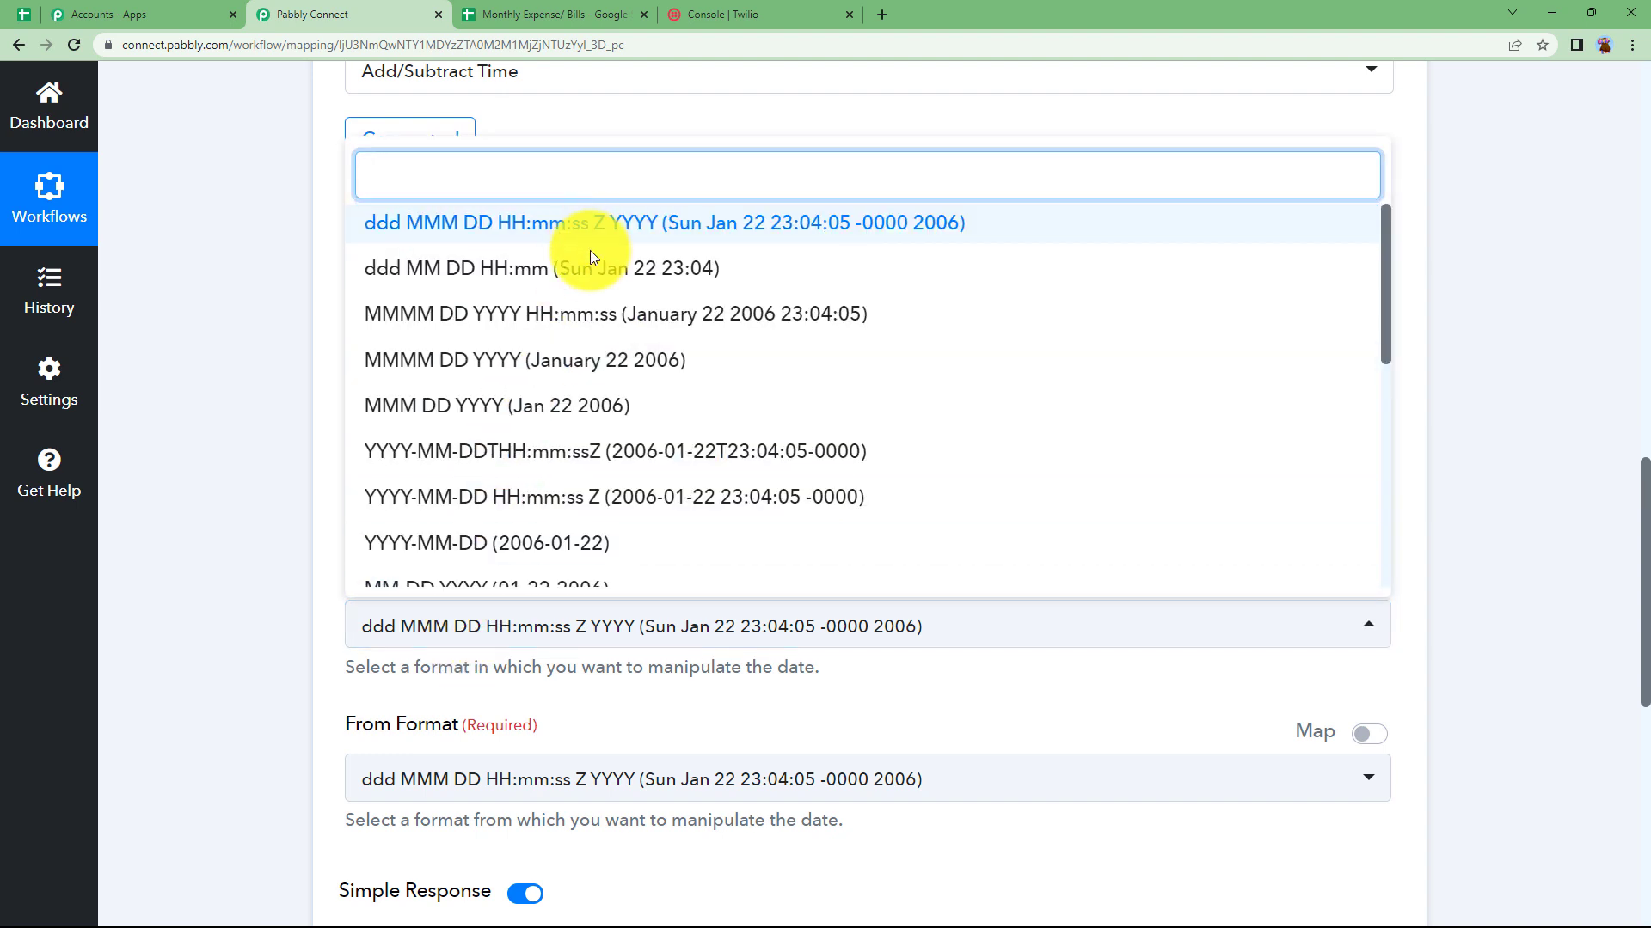
left_click(382, 582)
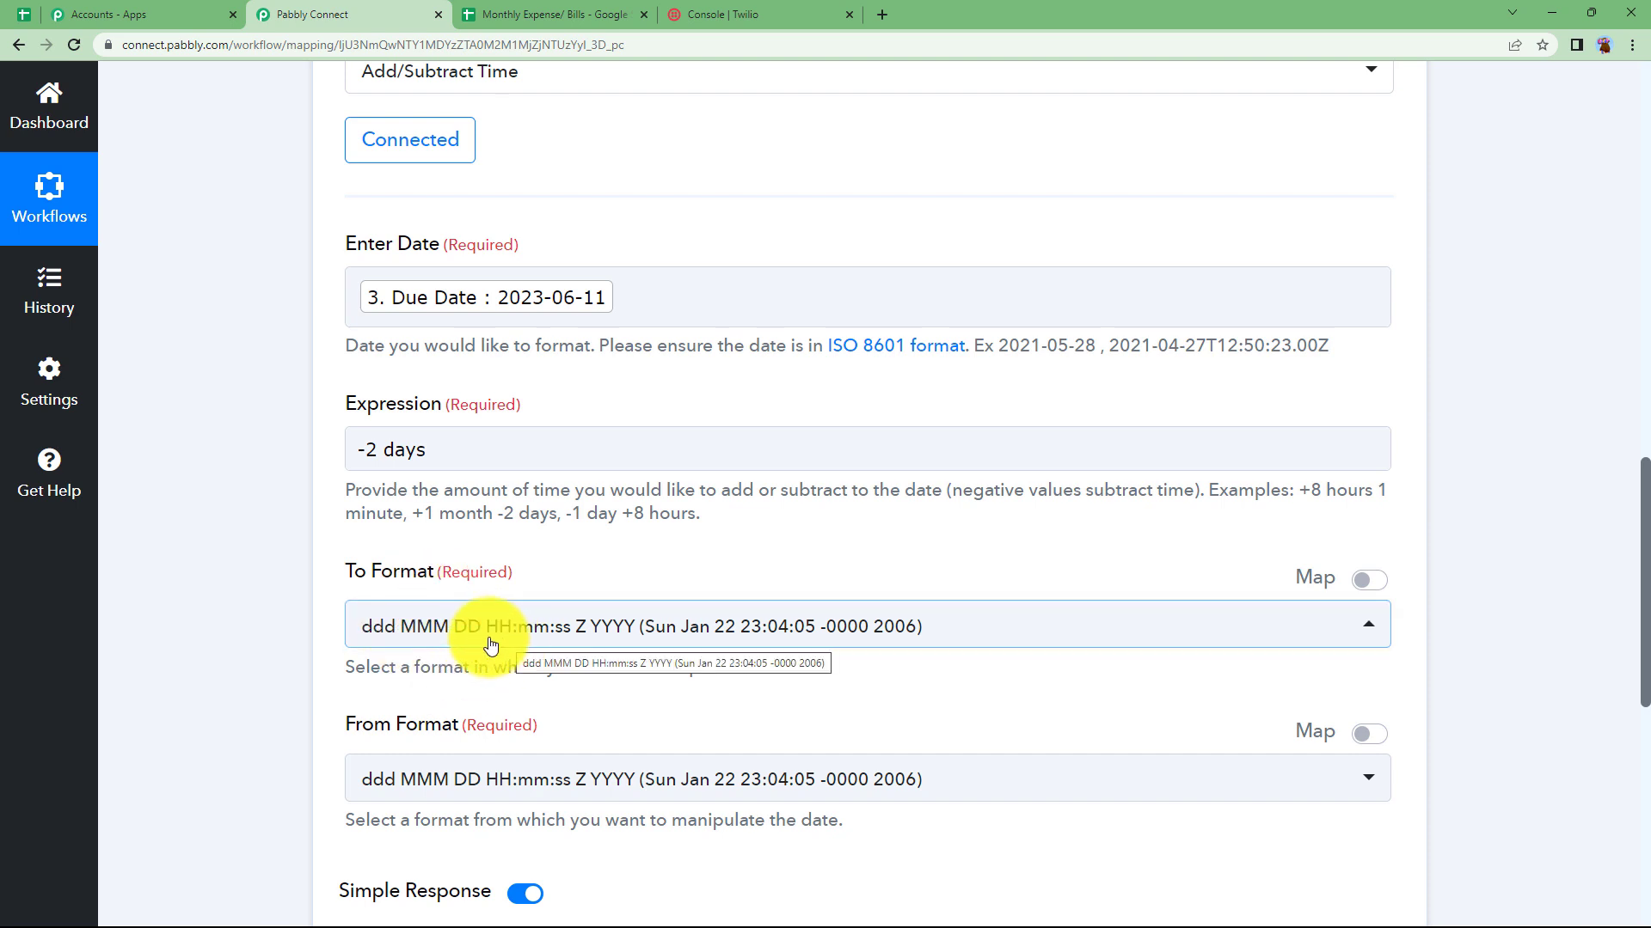
scroll(492, 644, "down", 2)
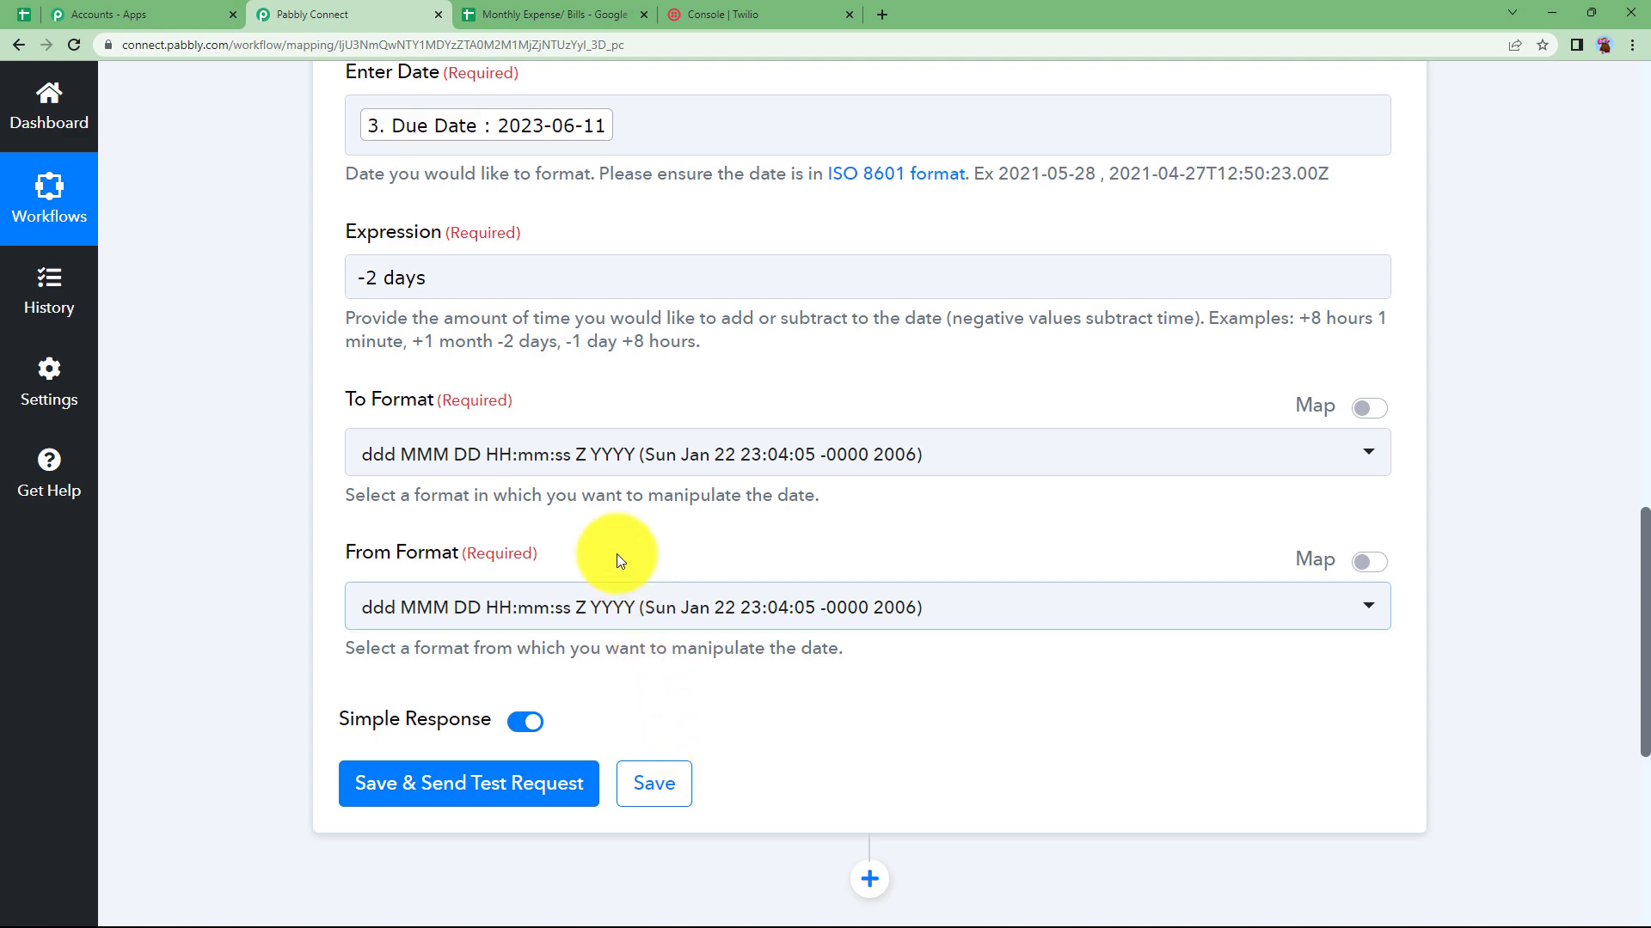
scroll(611, 561, "up", 2)
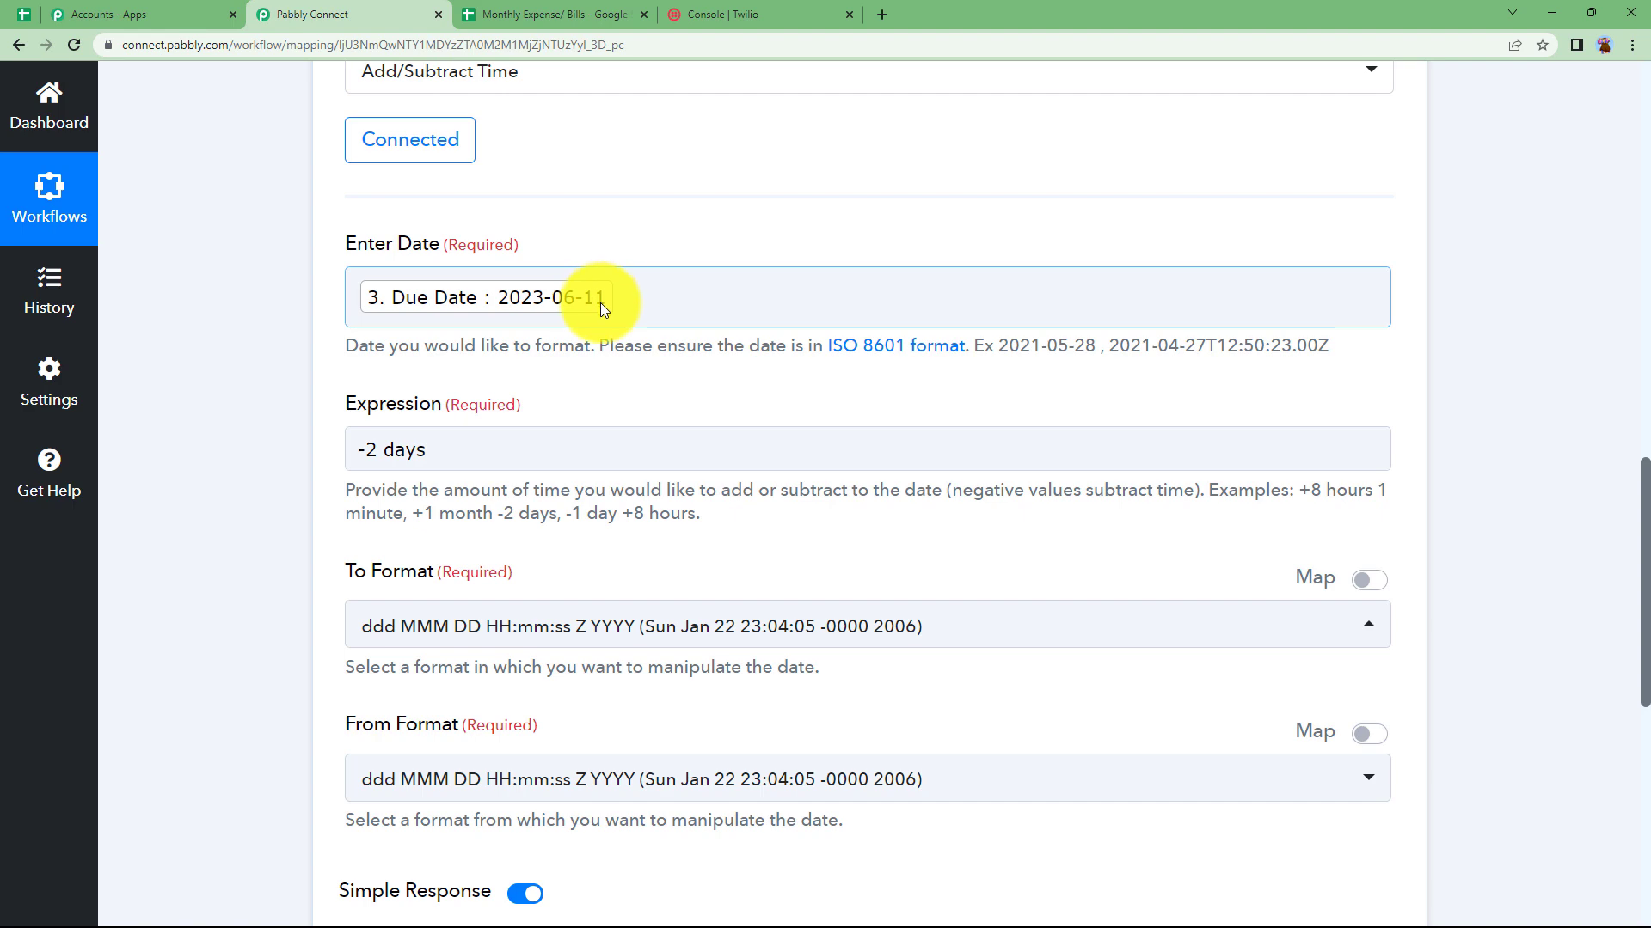
scroll(591, 321, "up", 8)
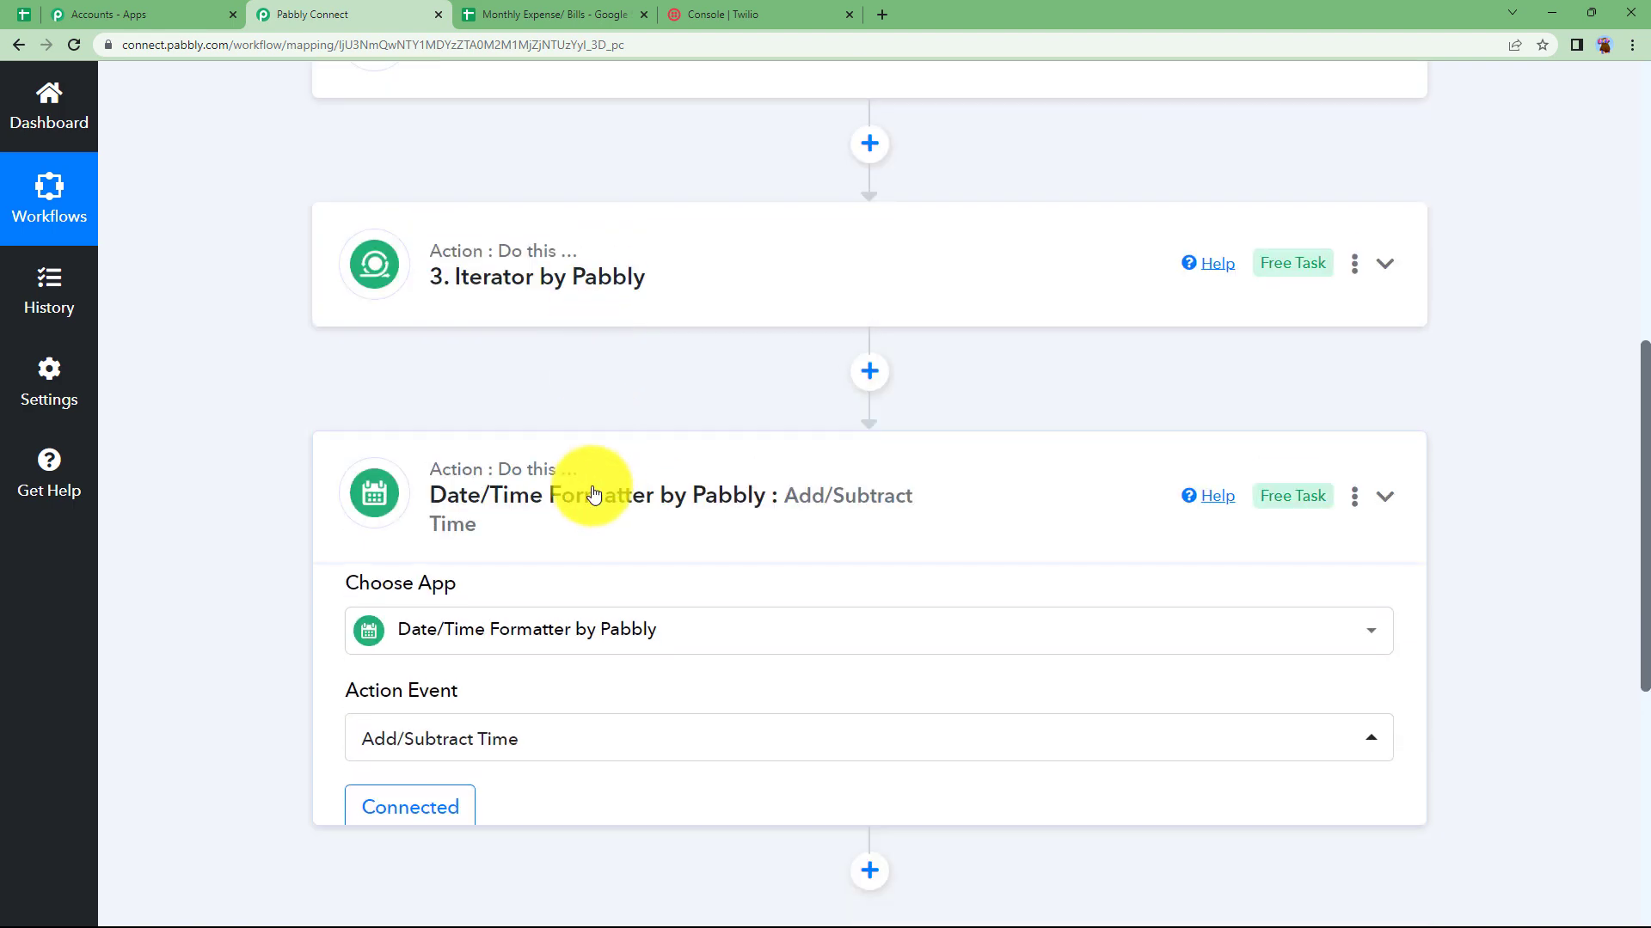
scroll(591, 492, "up", 8)
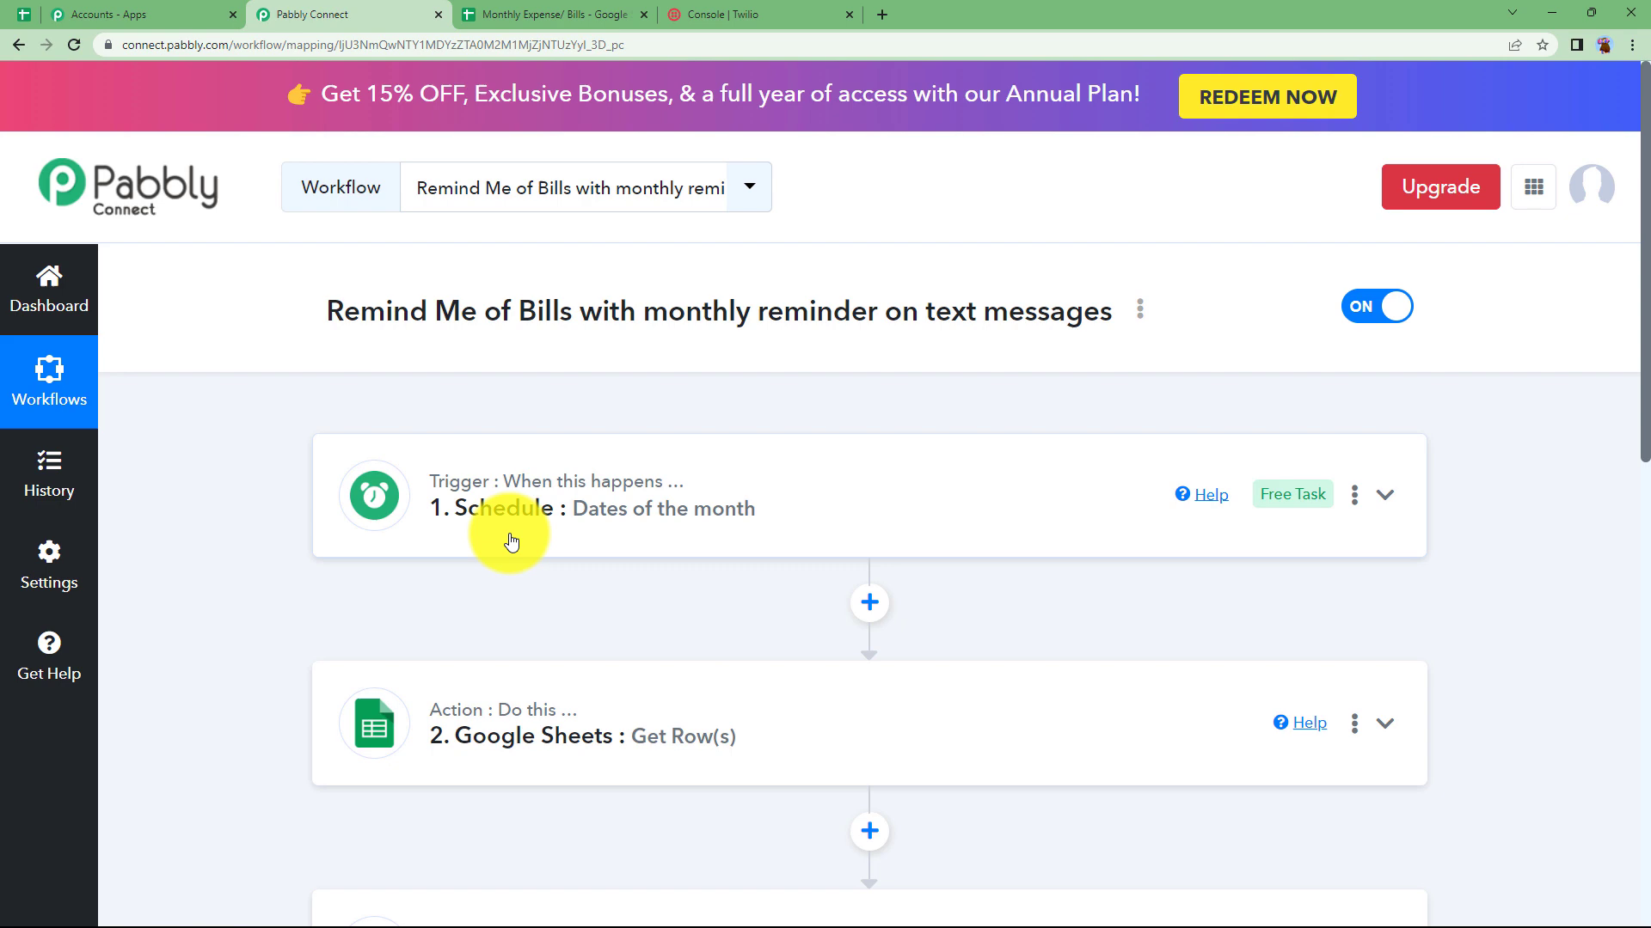
scroll(513, 540, "down", 8)
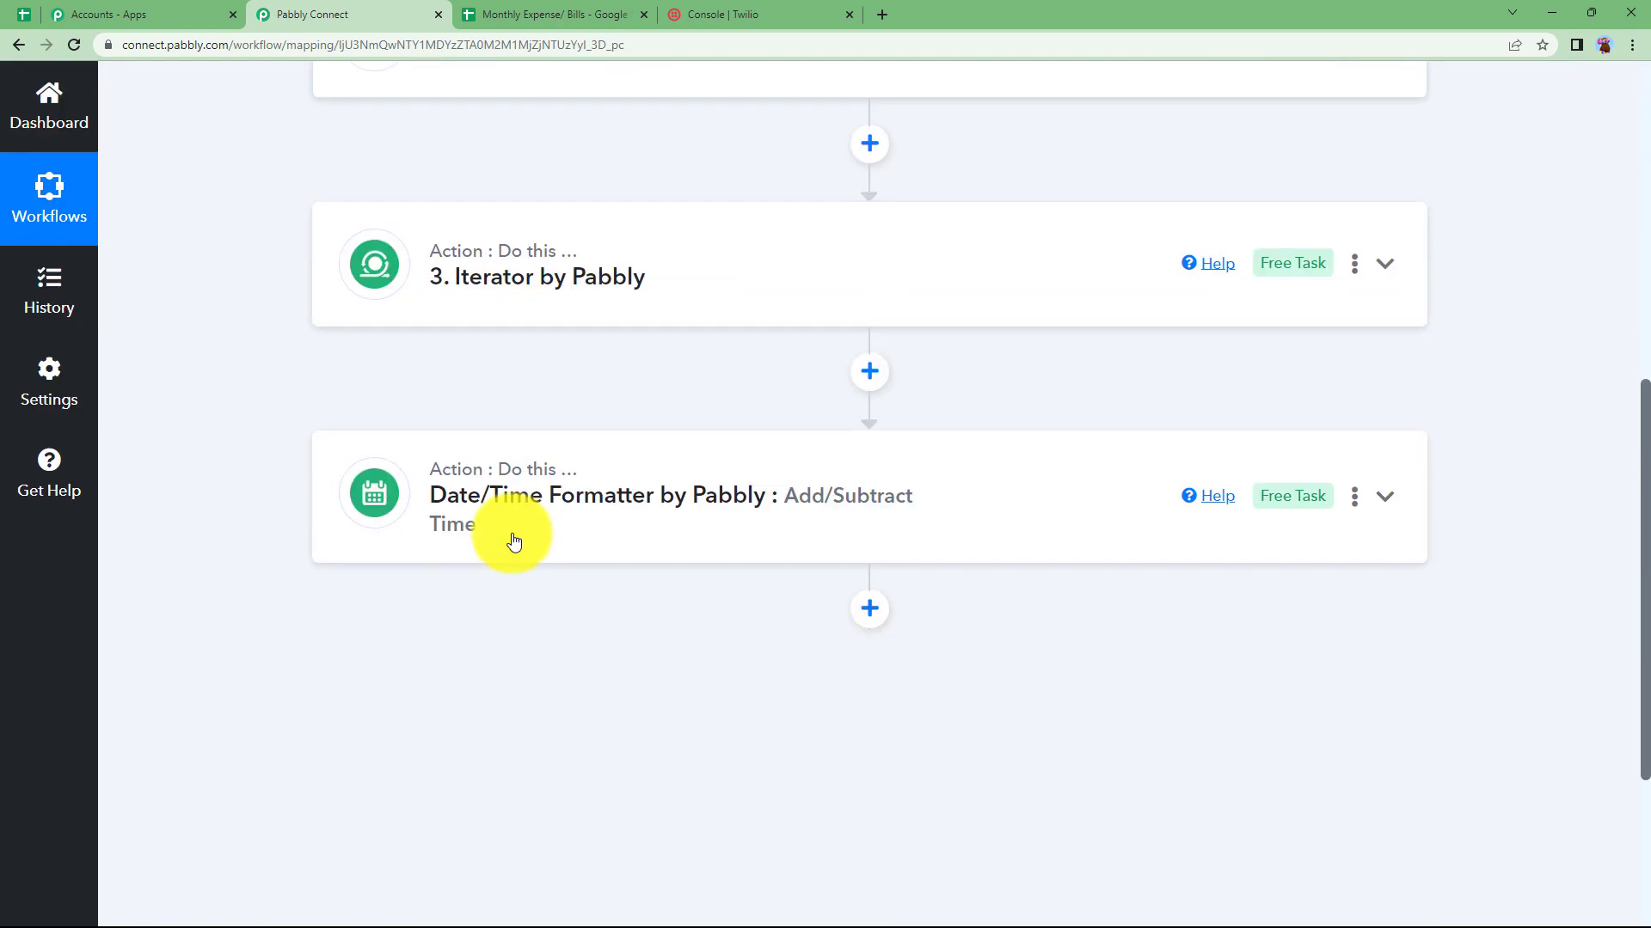
left_click(557, 526)
scroll(425, 729, "down", 6)
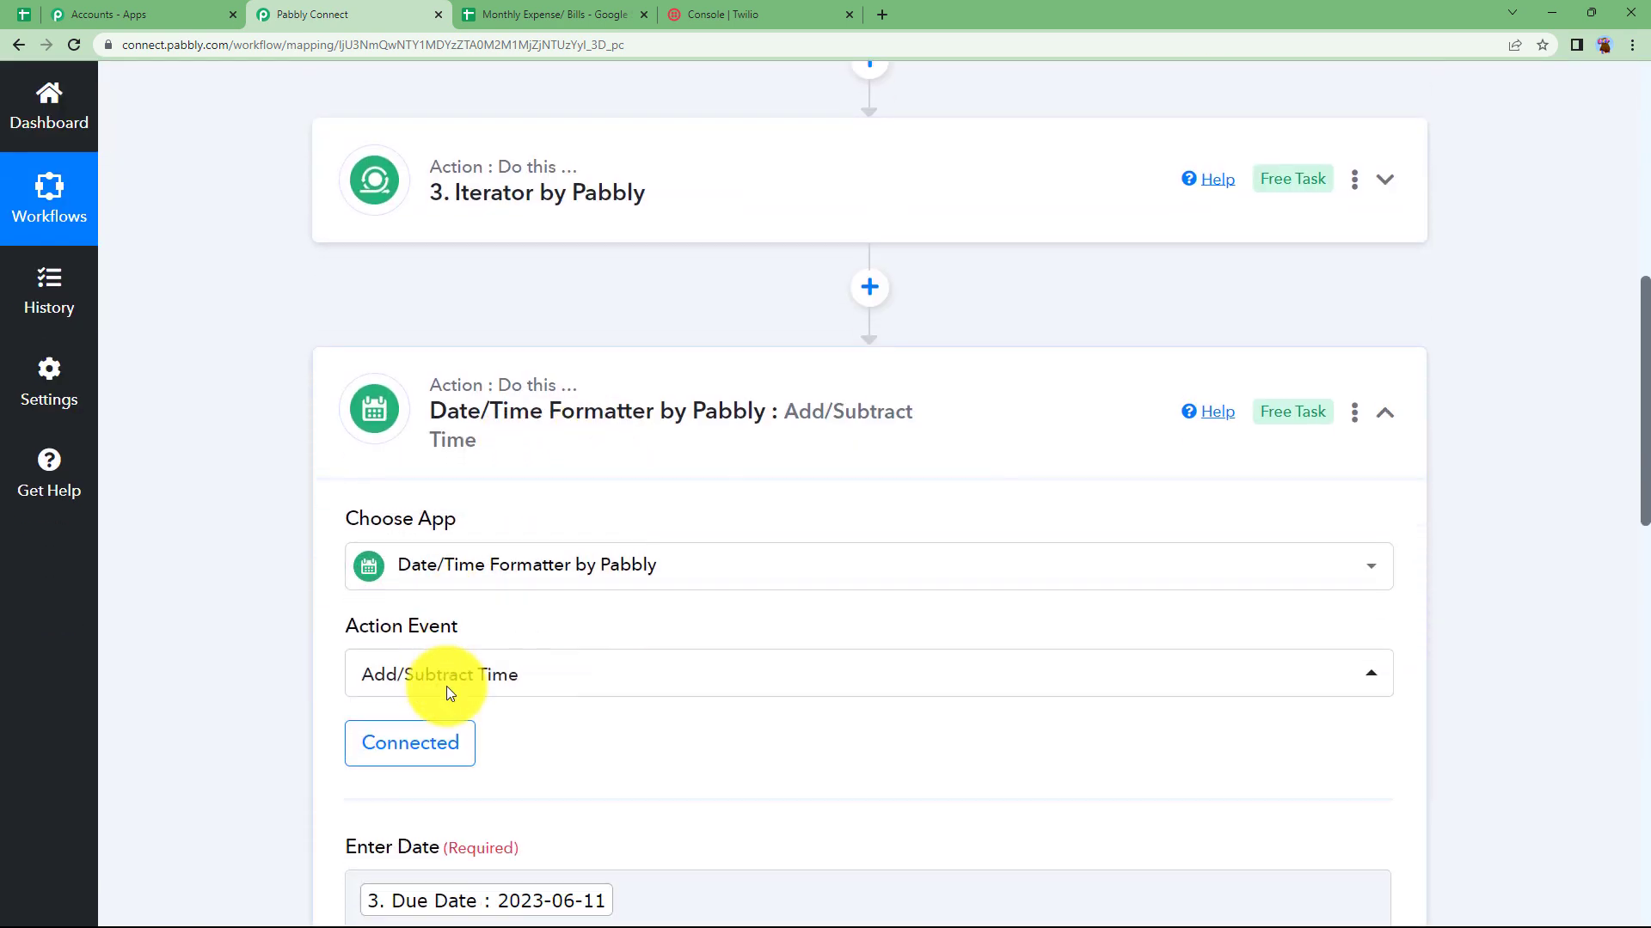
scroll(361, 711, "down", 3)
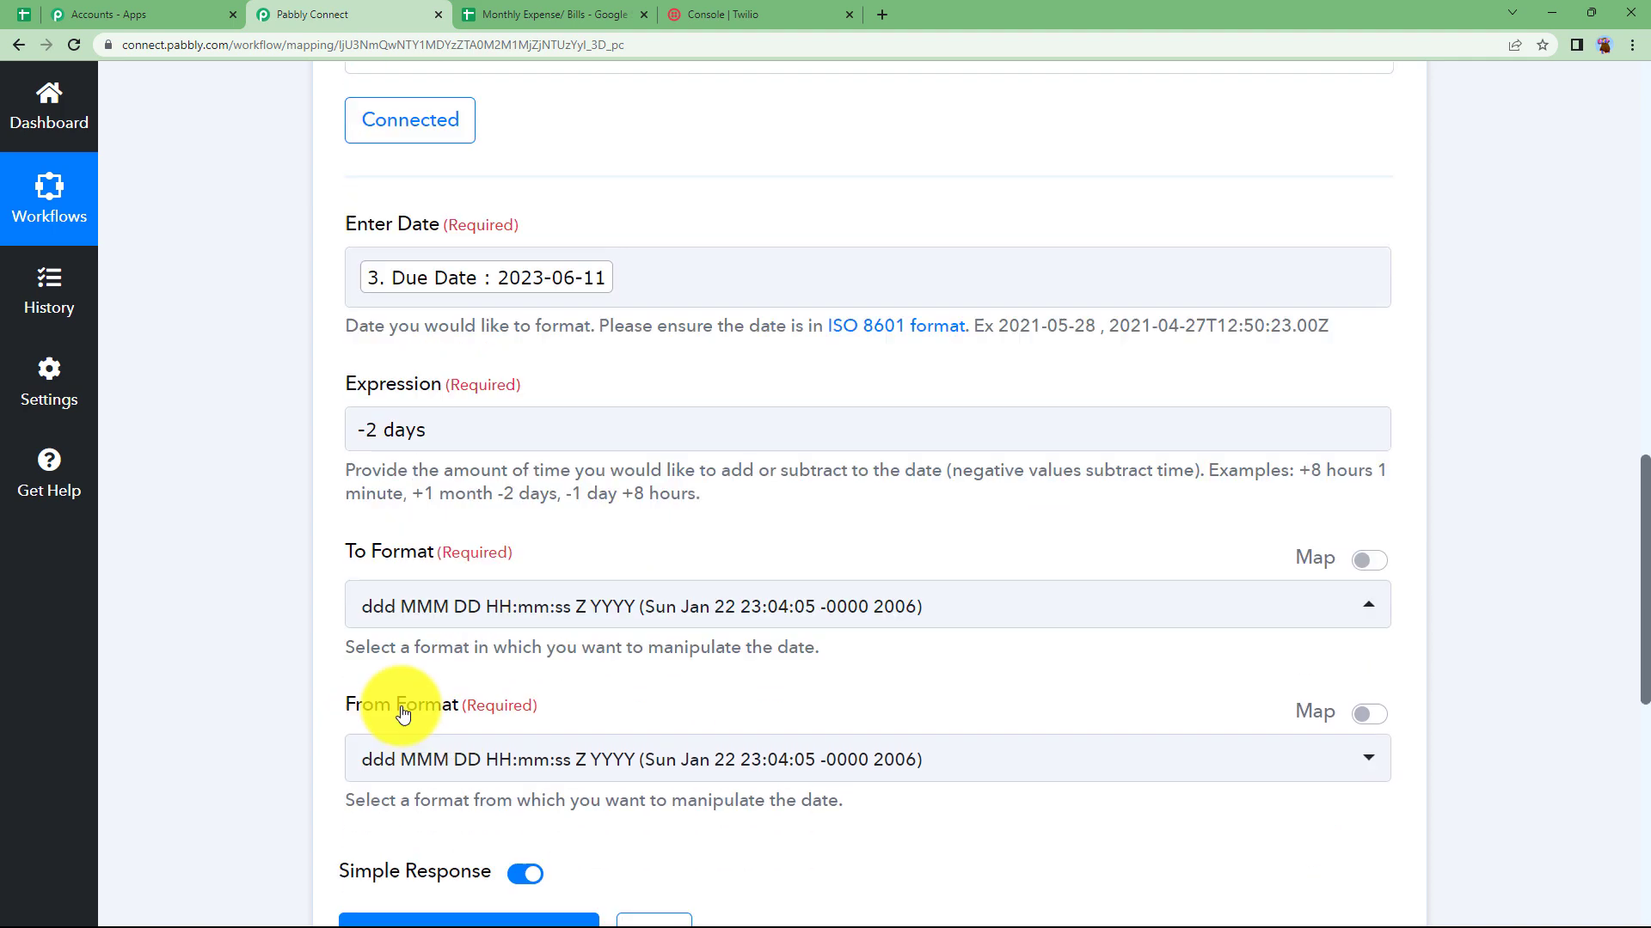
Set To Format to YYYY-MM-DD HH:mm:ss and From Format to YYYY-MM-DD
left_click(524, 554)
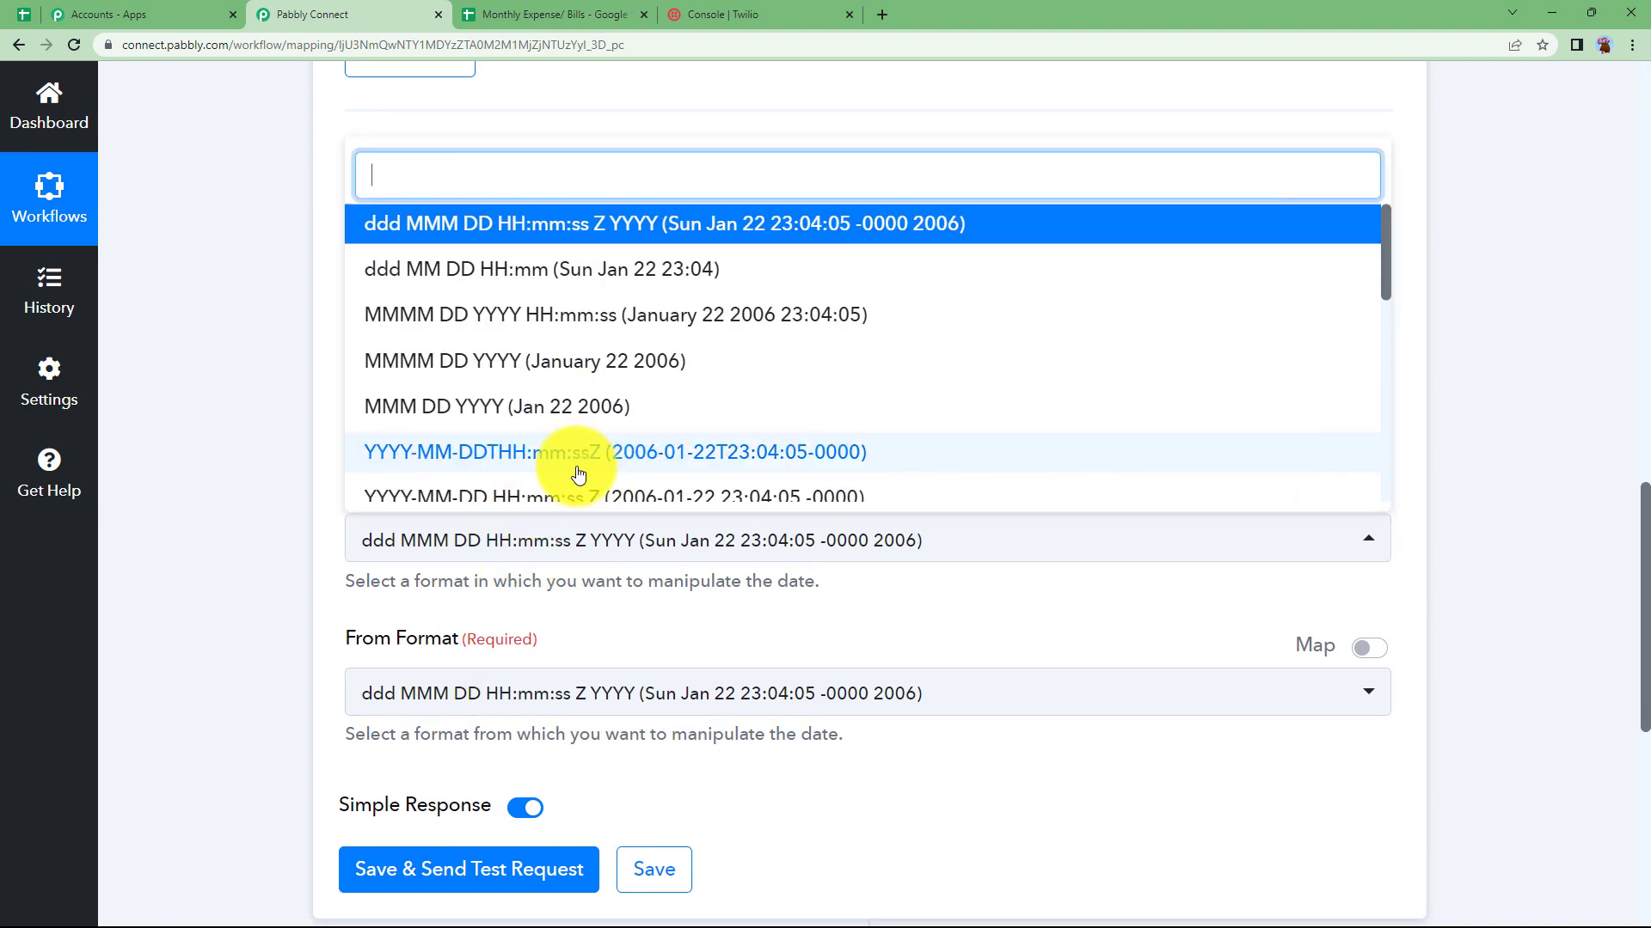
left_click(413, 543)
left_click(432, 561)
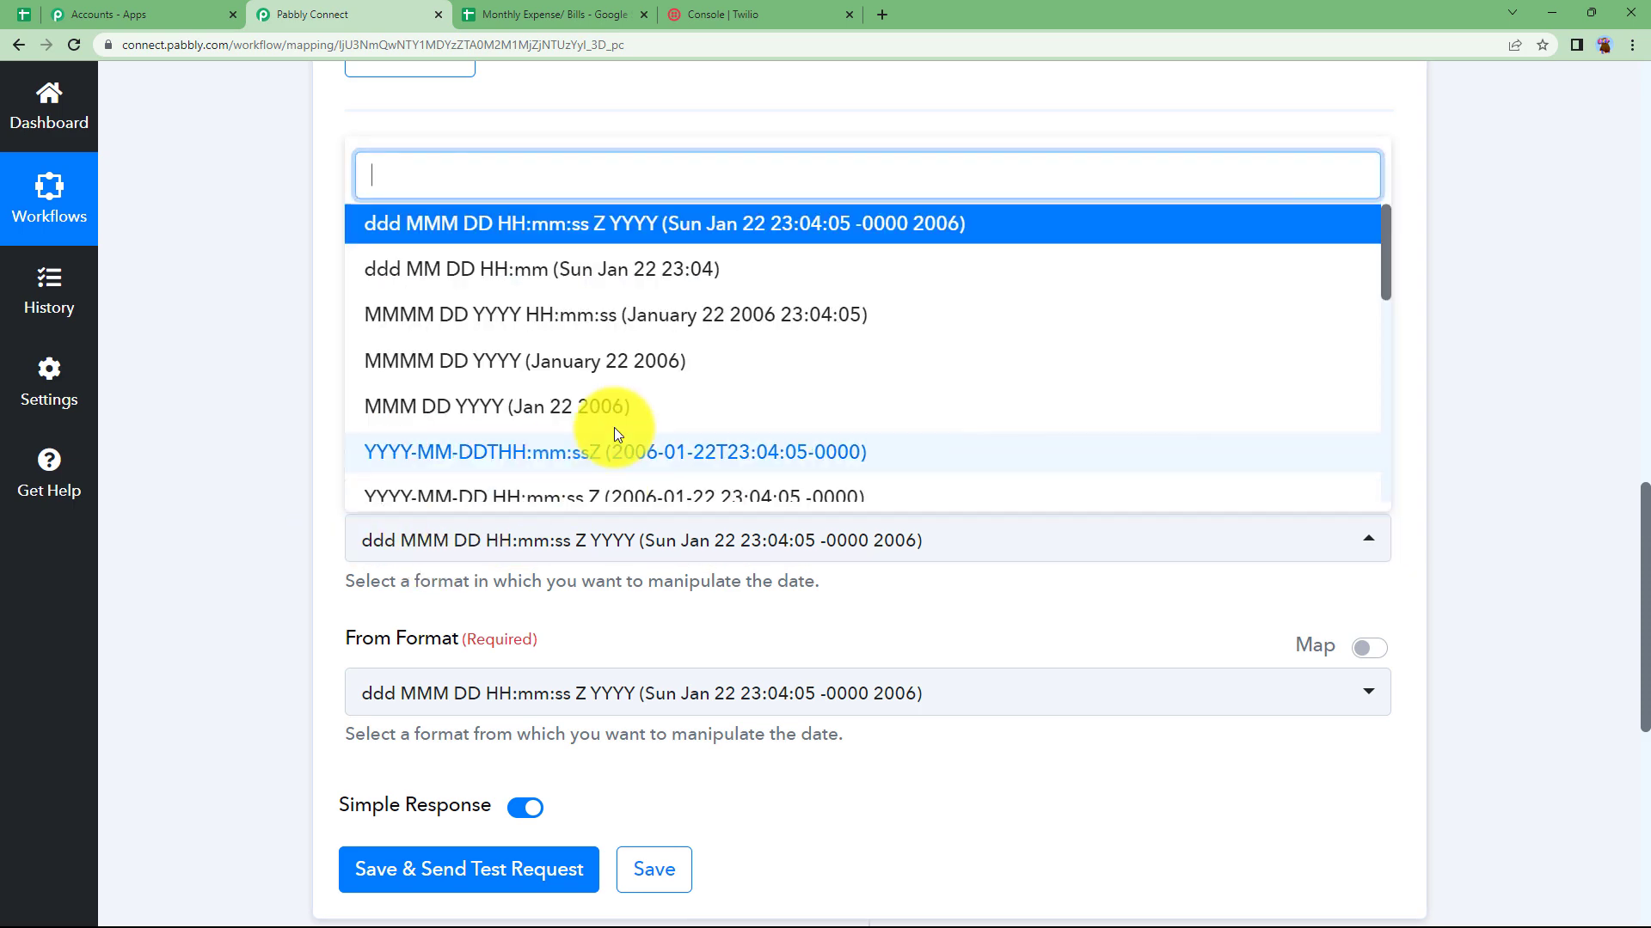
left_click(617, 267)
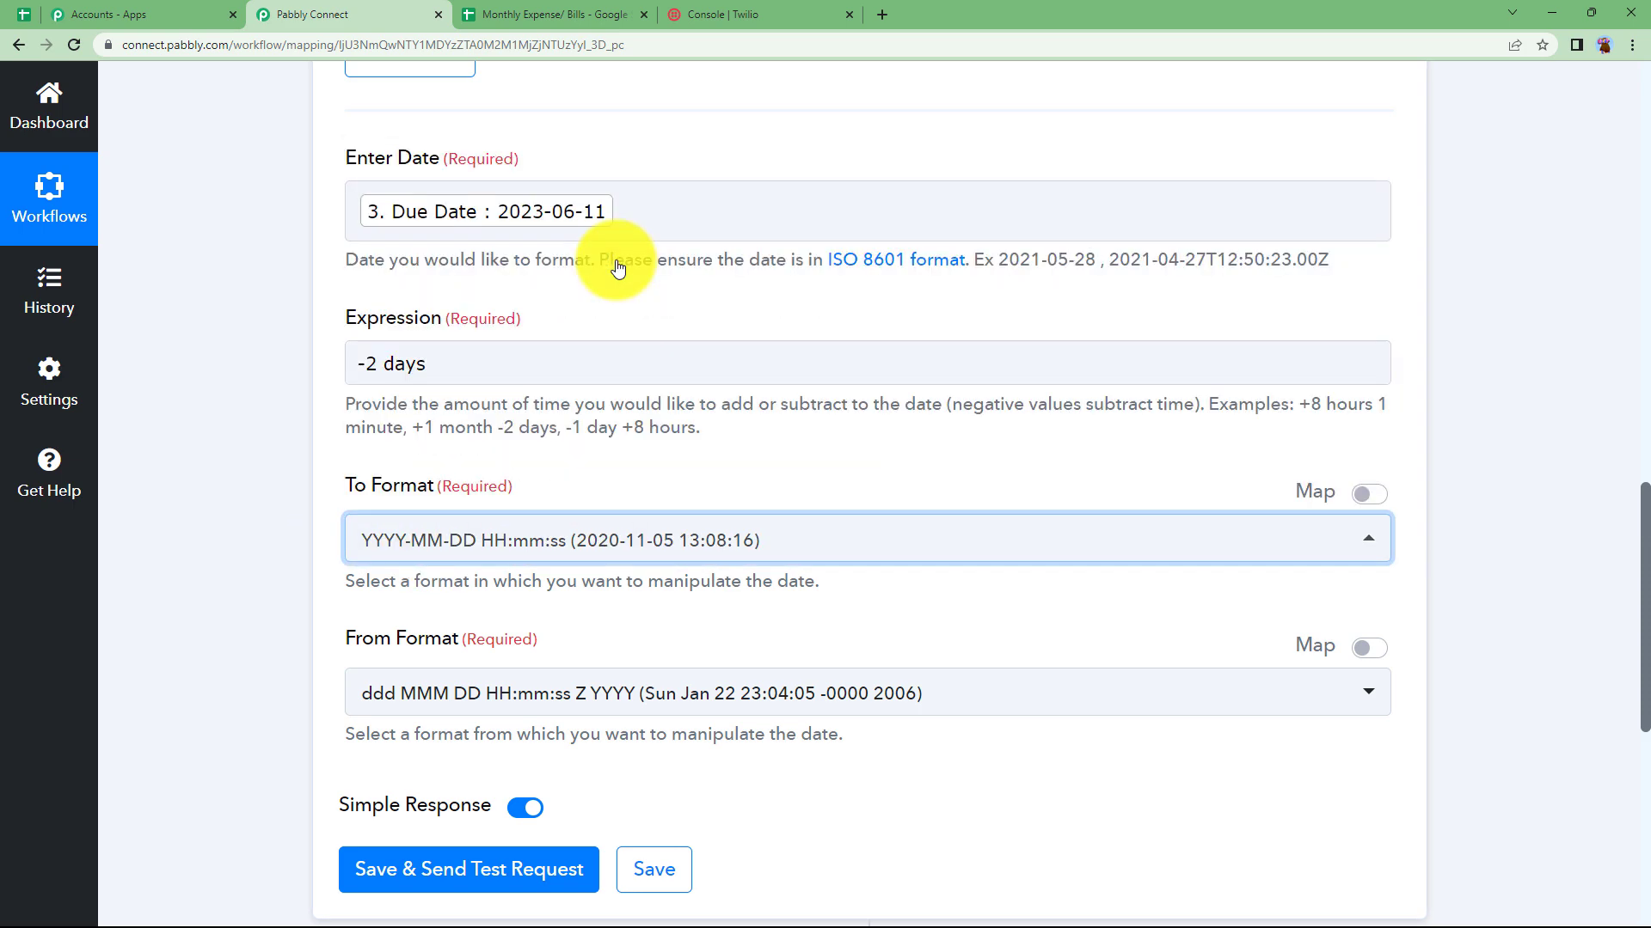
left_click(395, 693)
scroll(559, 473, "down", 1)
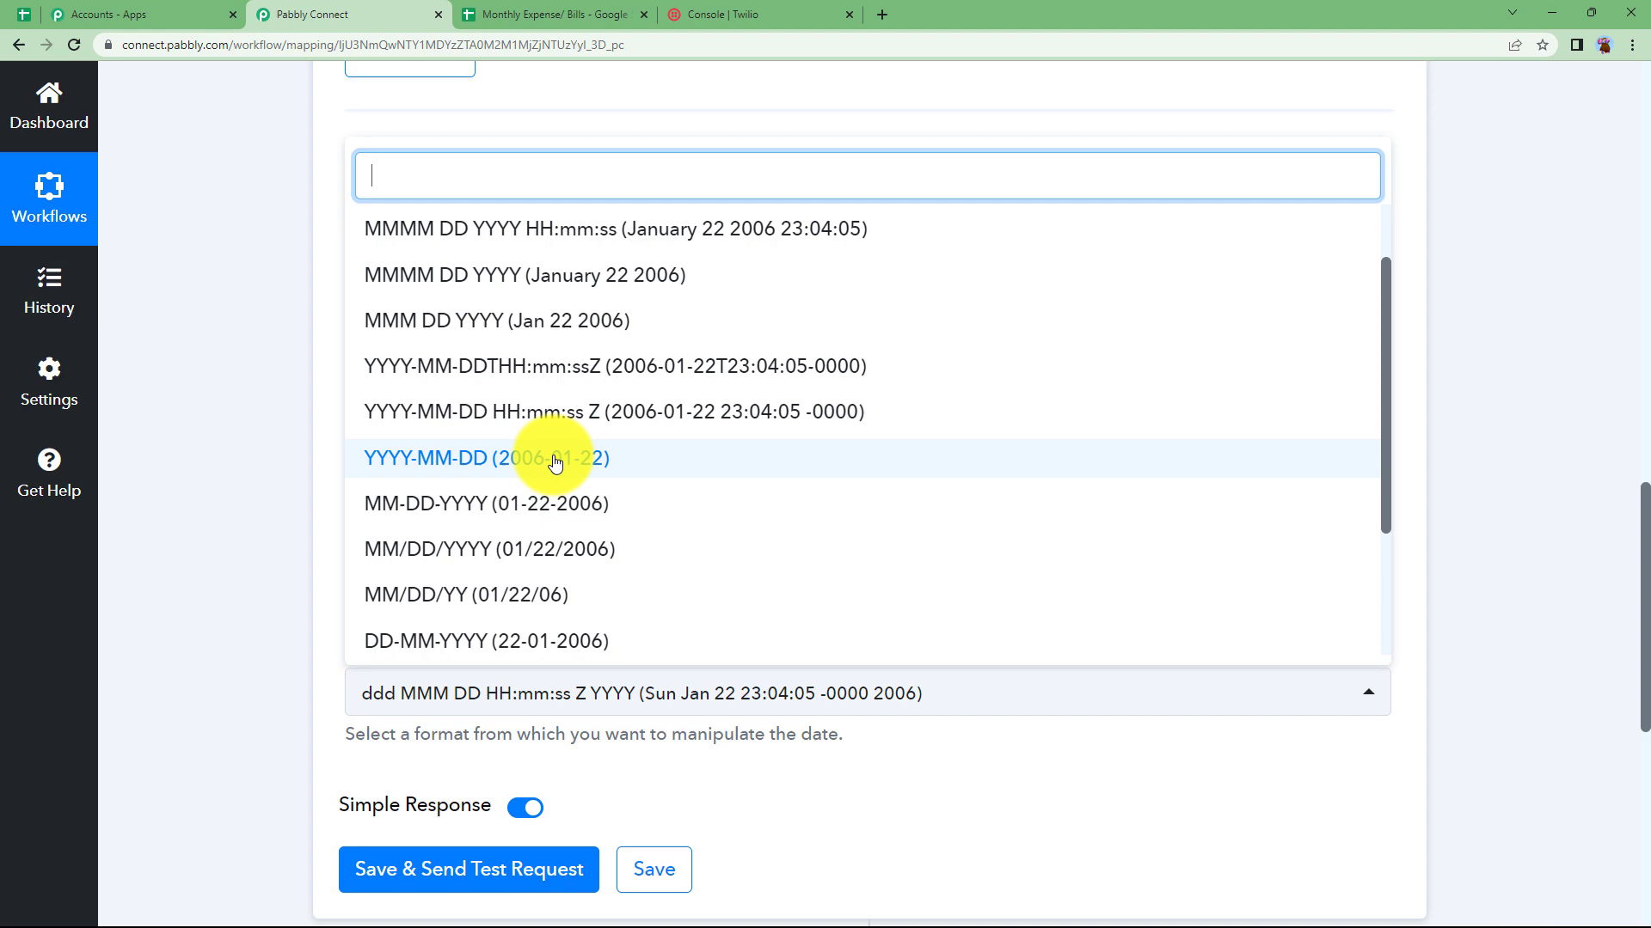
left_click(544, 465)
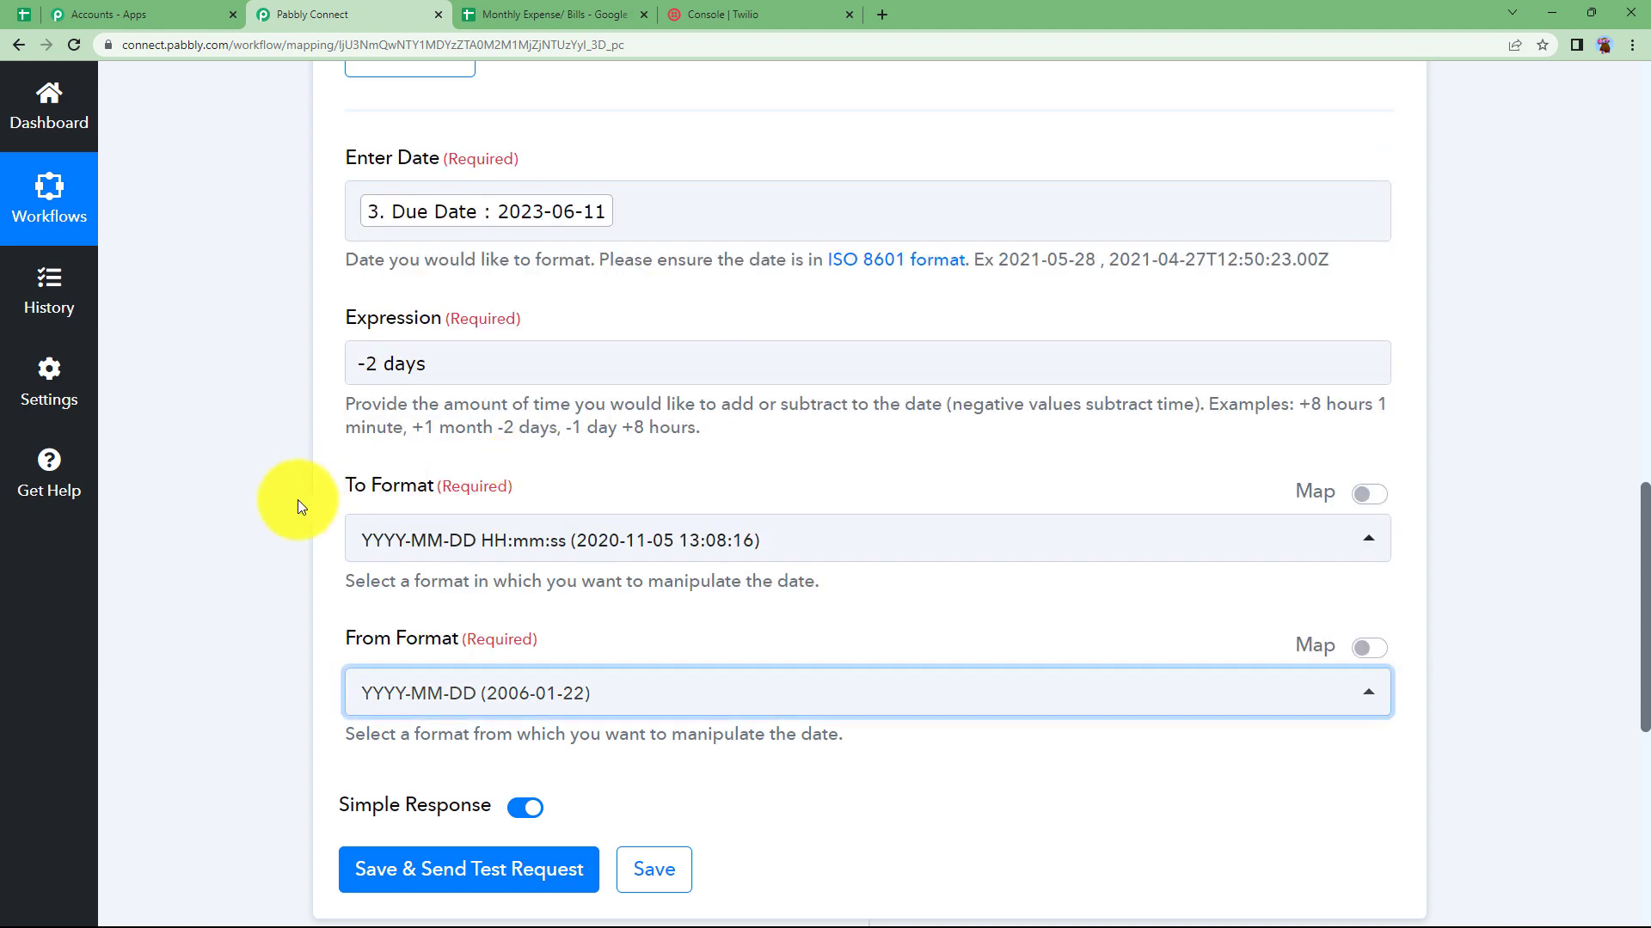
left_click(435, 870)
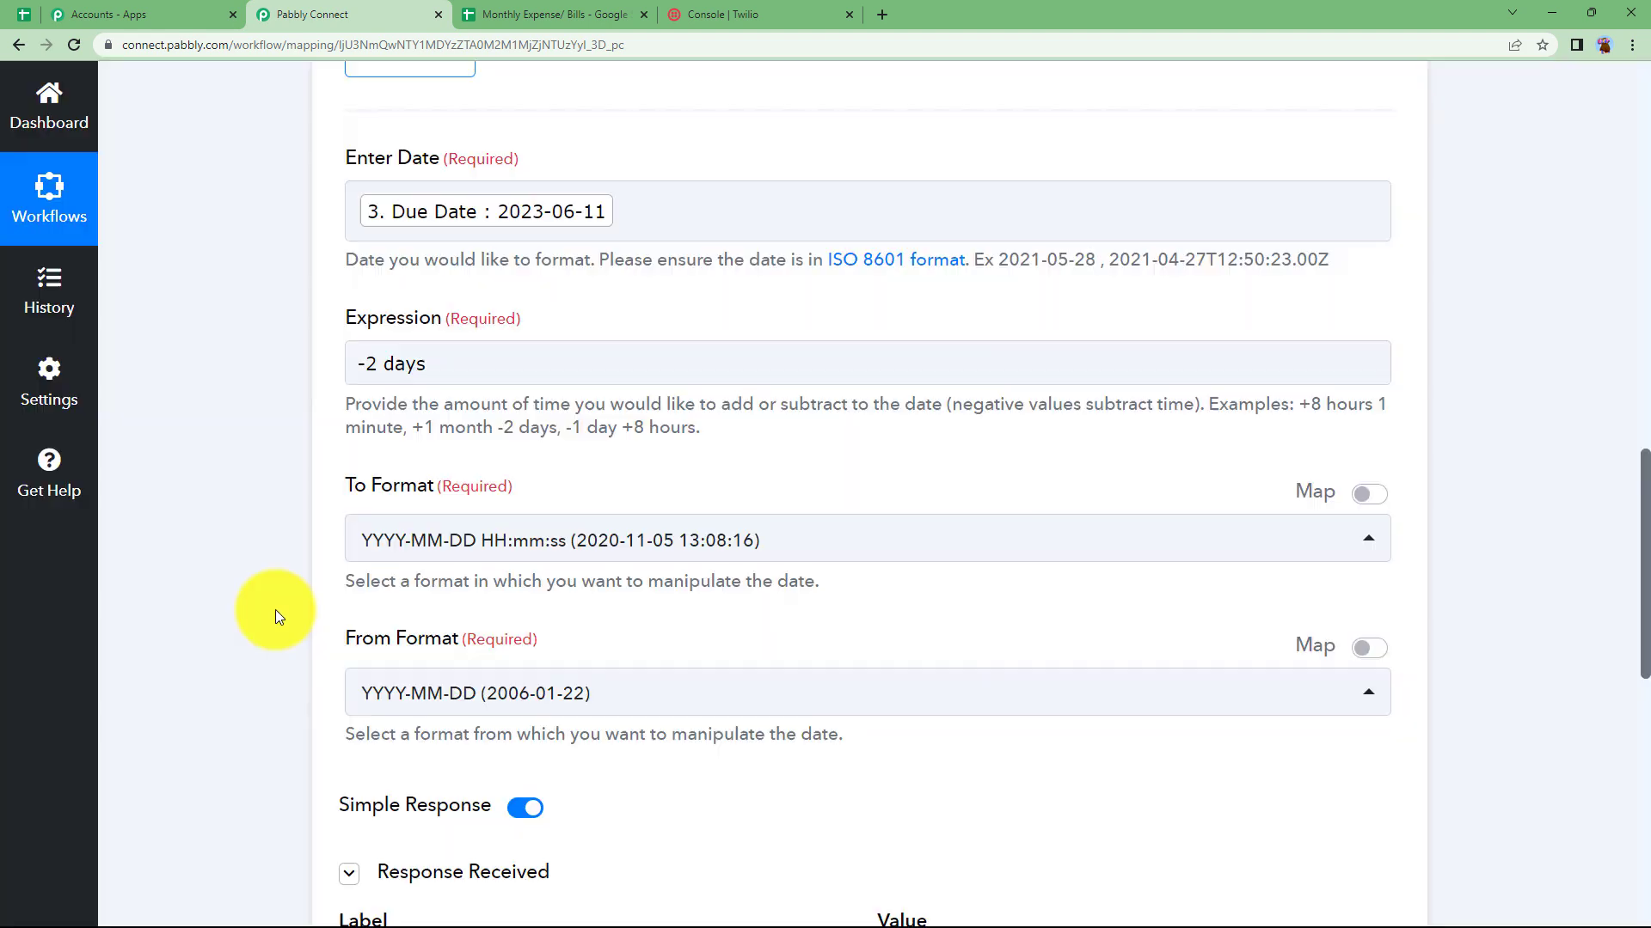
scroll(371, 614, "down", 5)
left_click_drag(1100, 617, 892, 617)
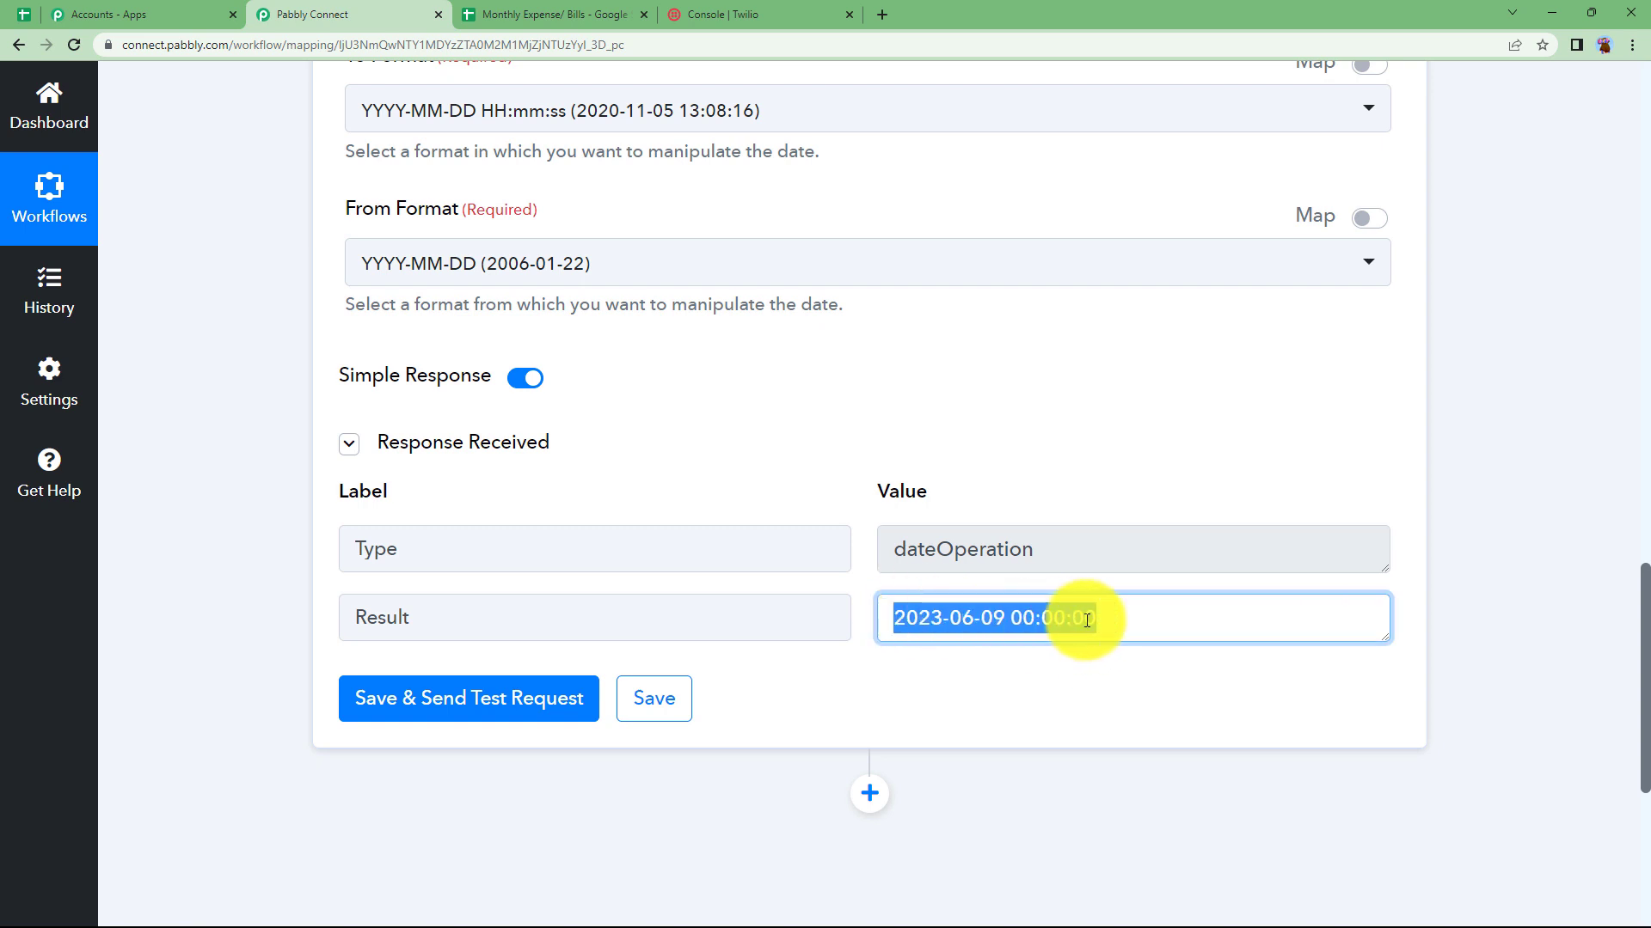
left_click(995, 656)
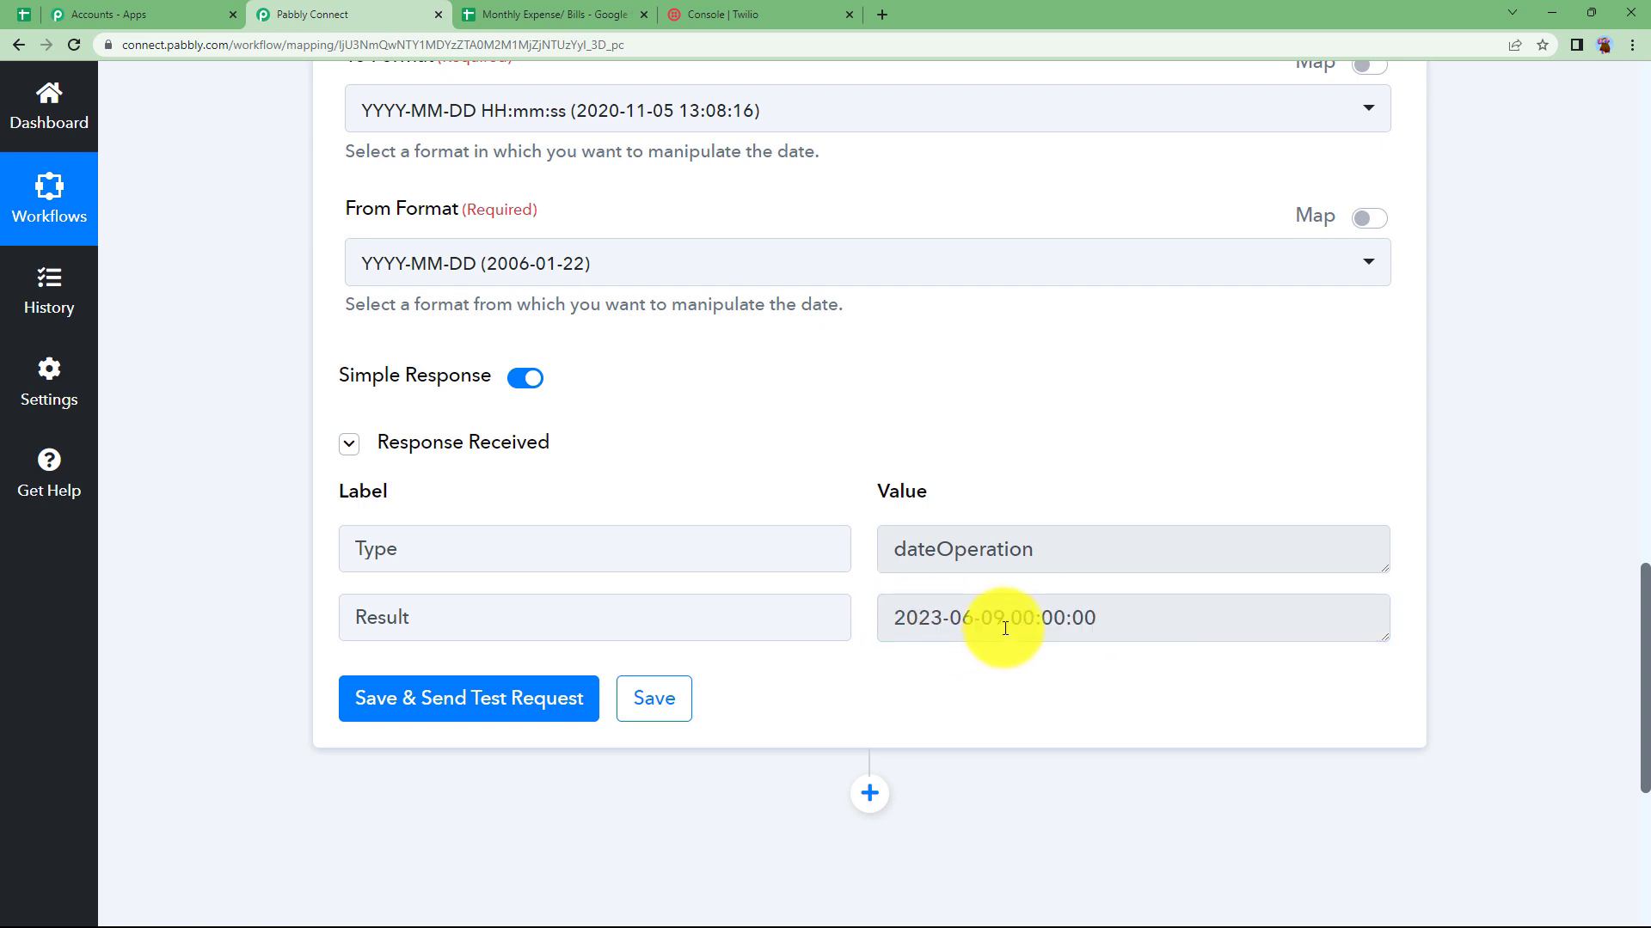
scroll(774, 559, "up", 10)
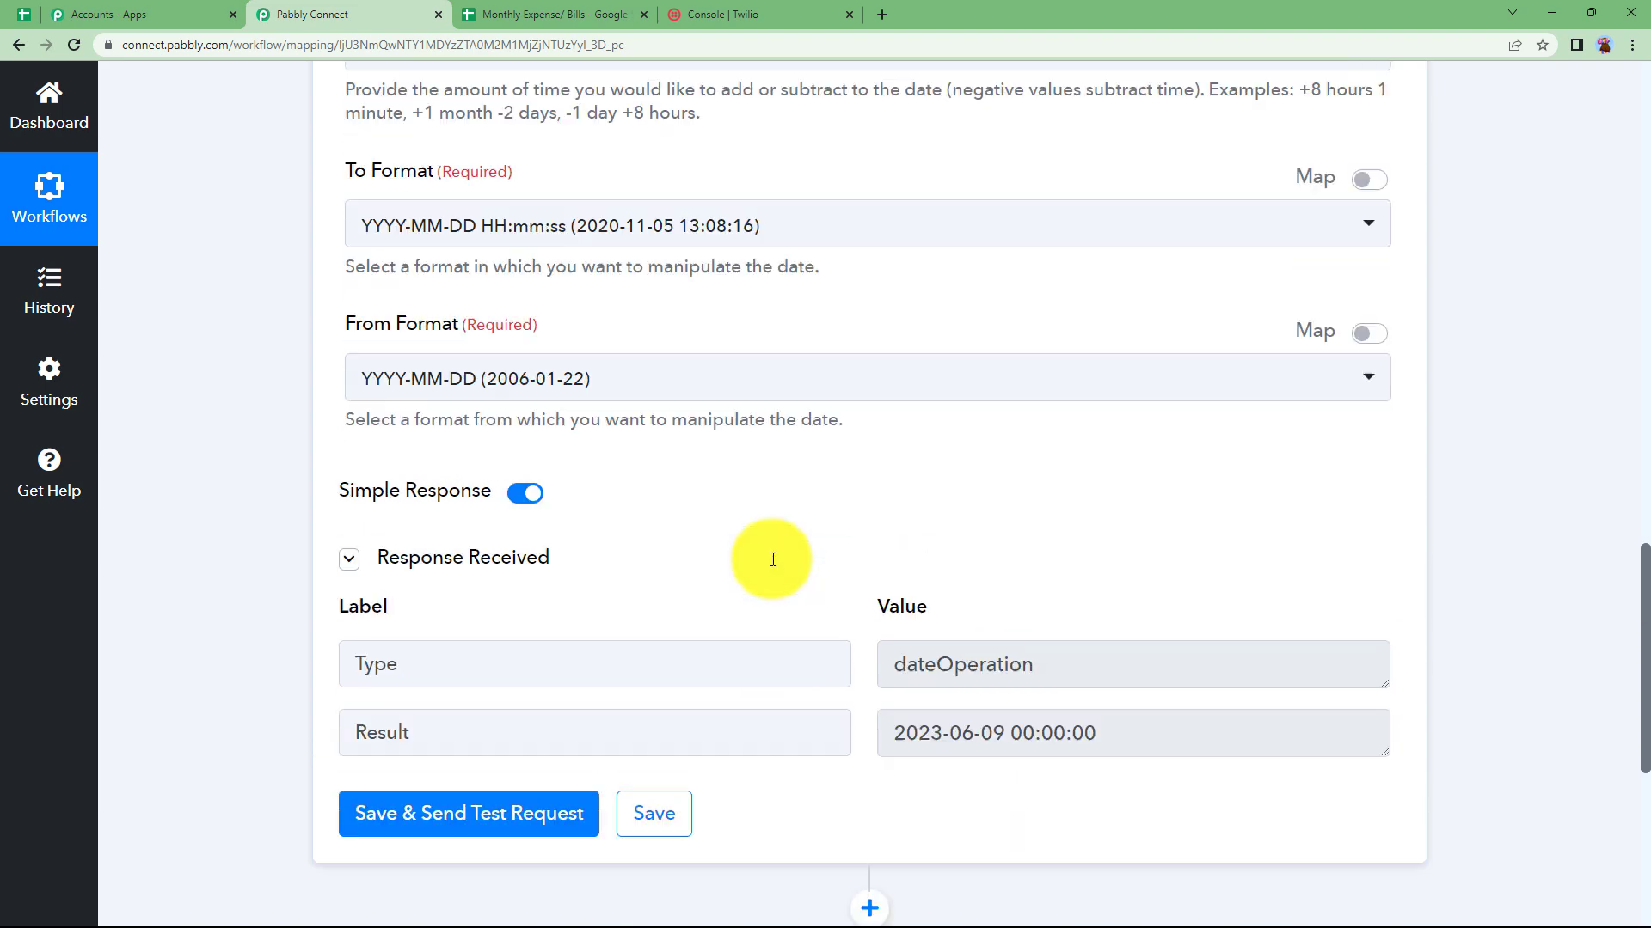
Add a Delay by Pabbly step after the Date/Time Formatter
left_click(813, 345)
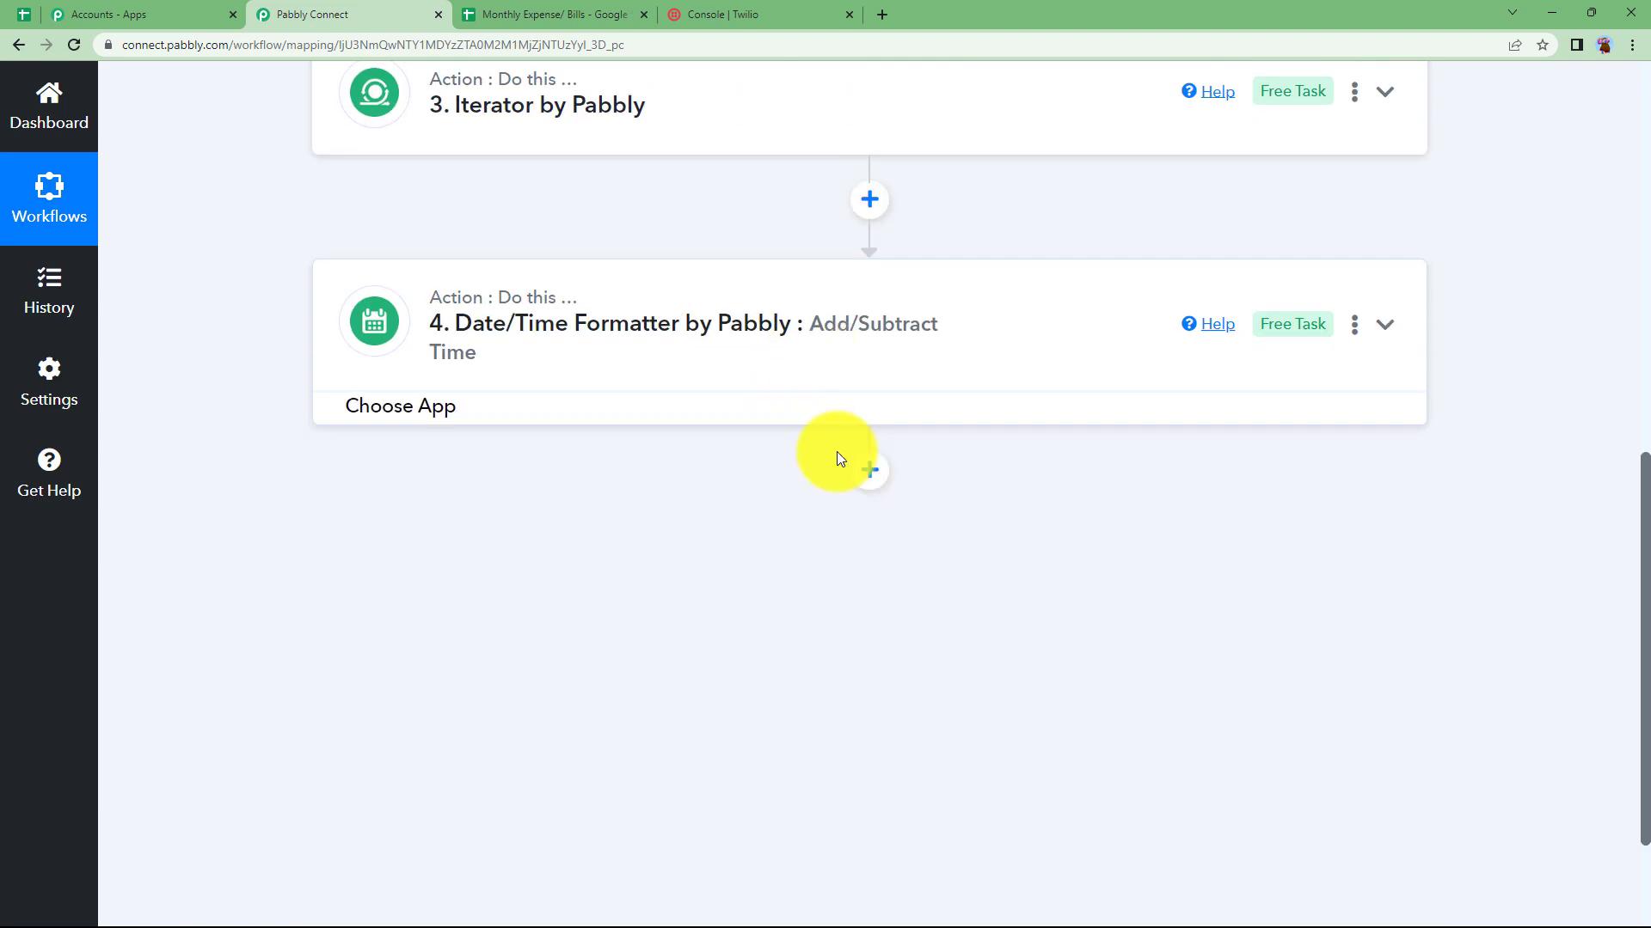
left_click(869, 436)
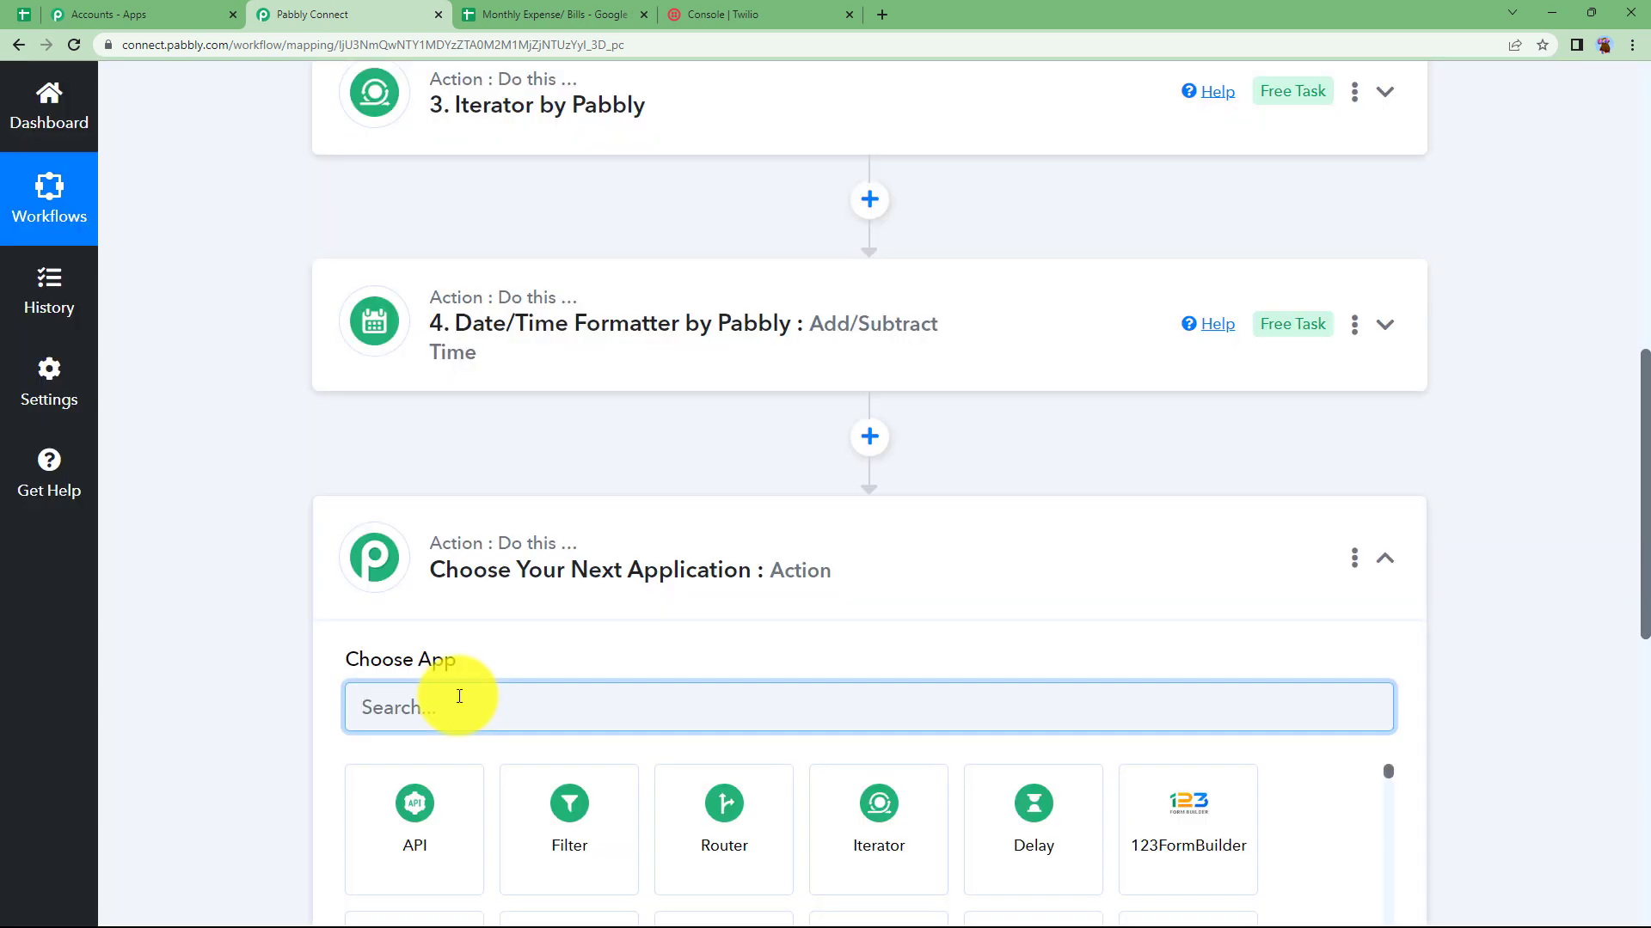
type("delay")
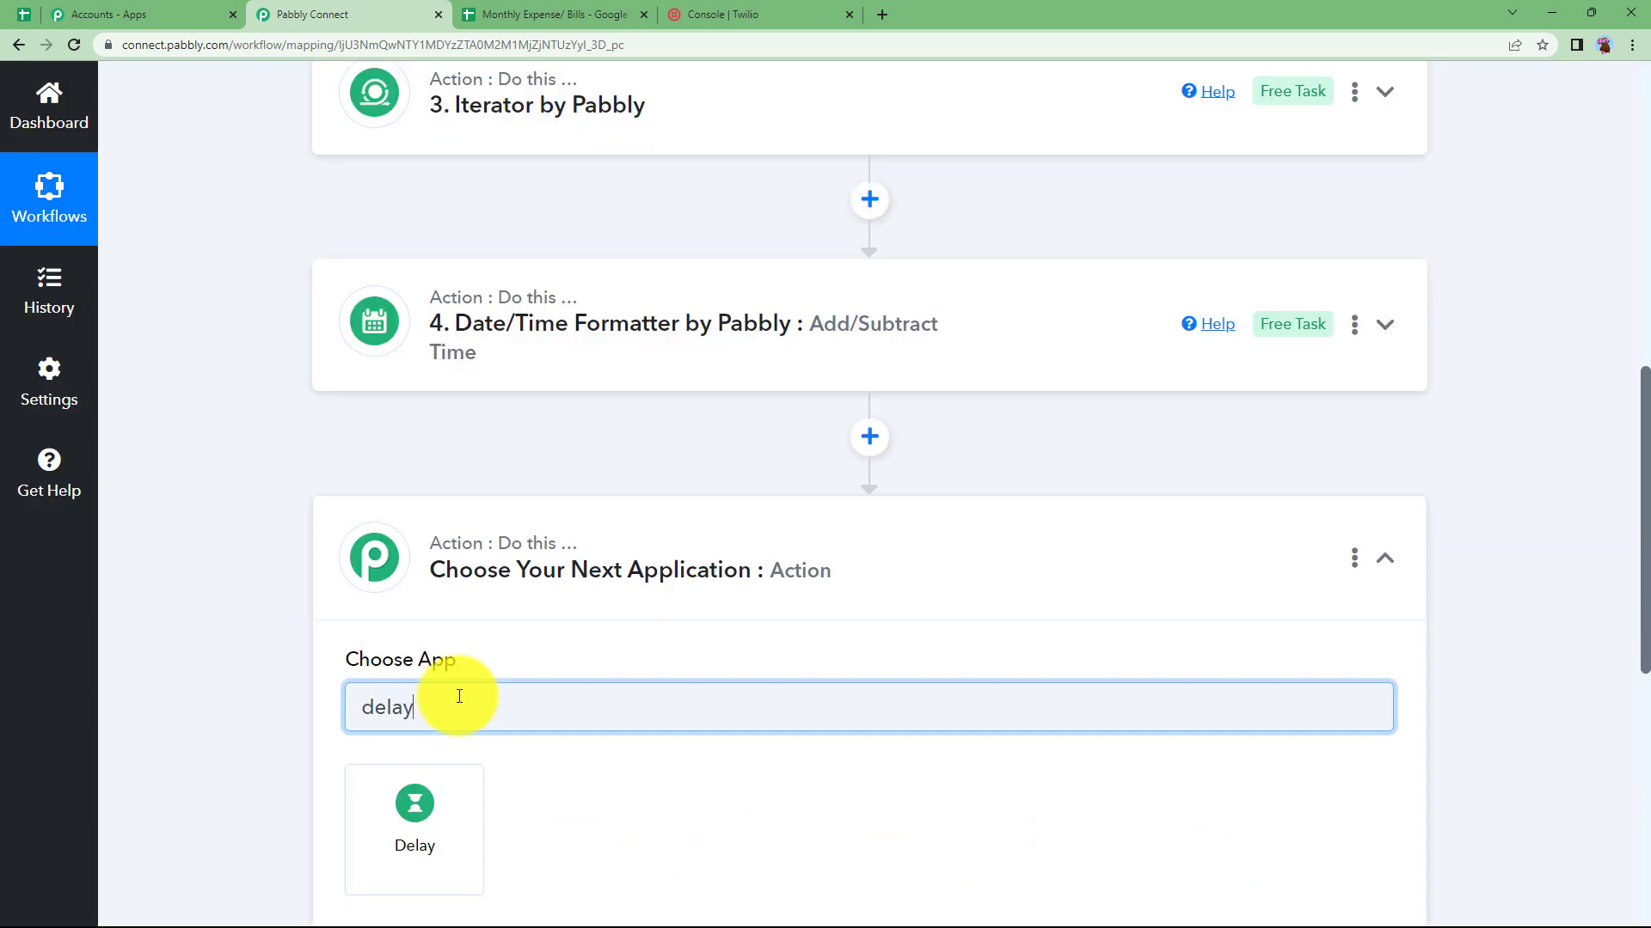
left_click(413, 812)
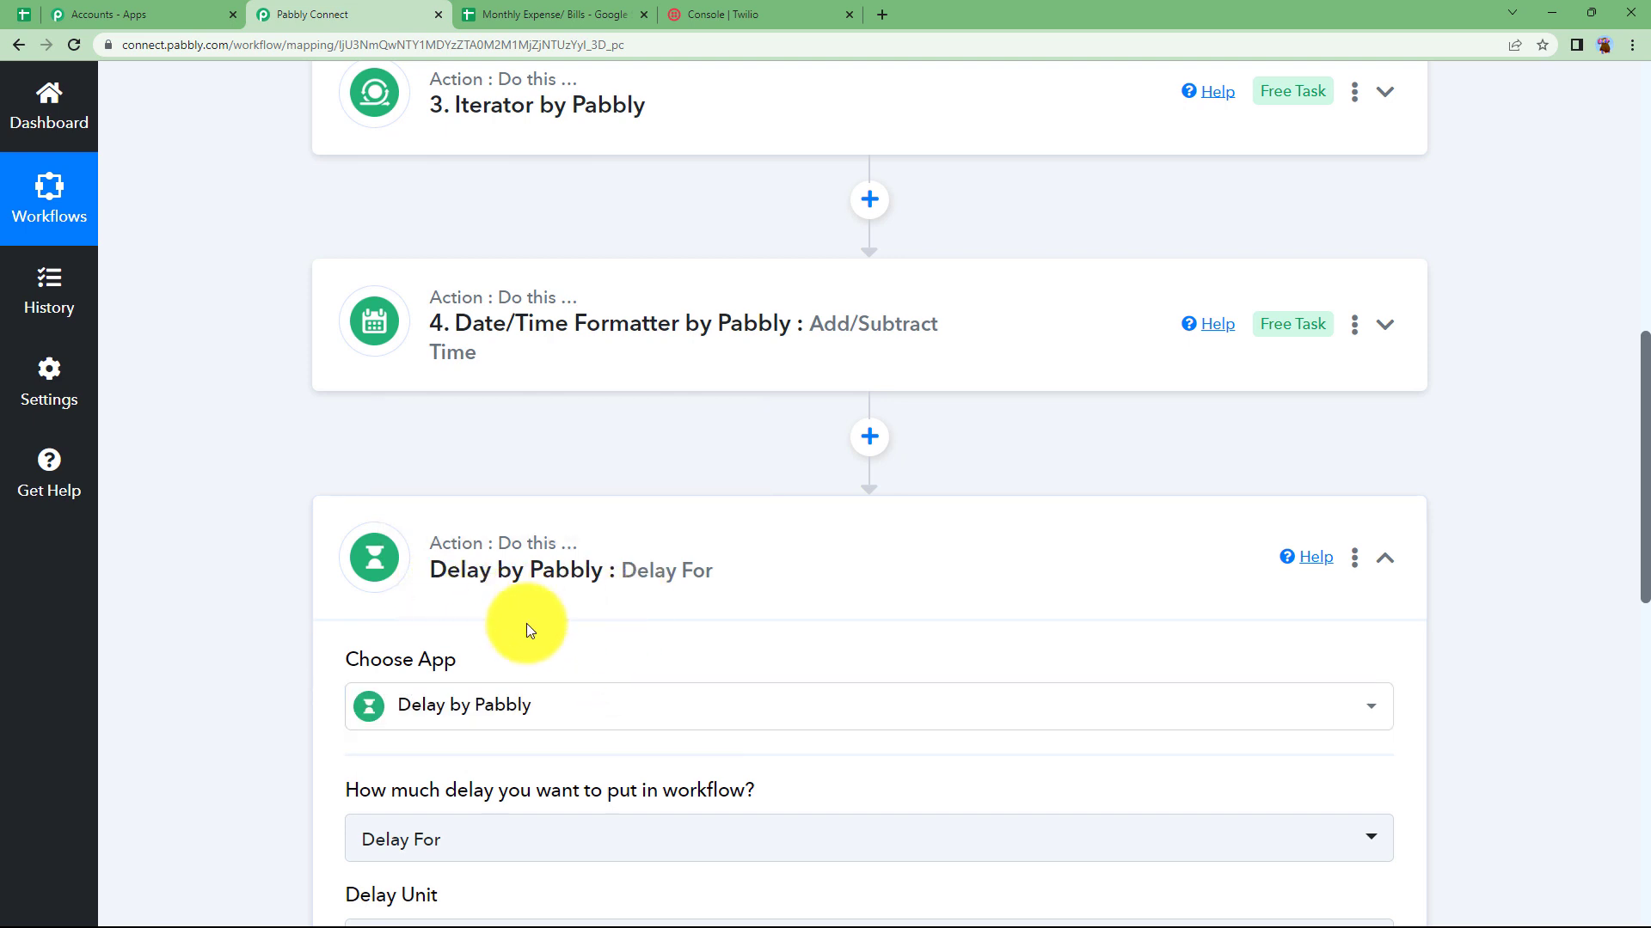
Set the delay type to Delay Until, using the formatter's Result as the Delay Date
scroll(353, 608, "down", 2)
scroll(302, 637, "down", 2)
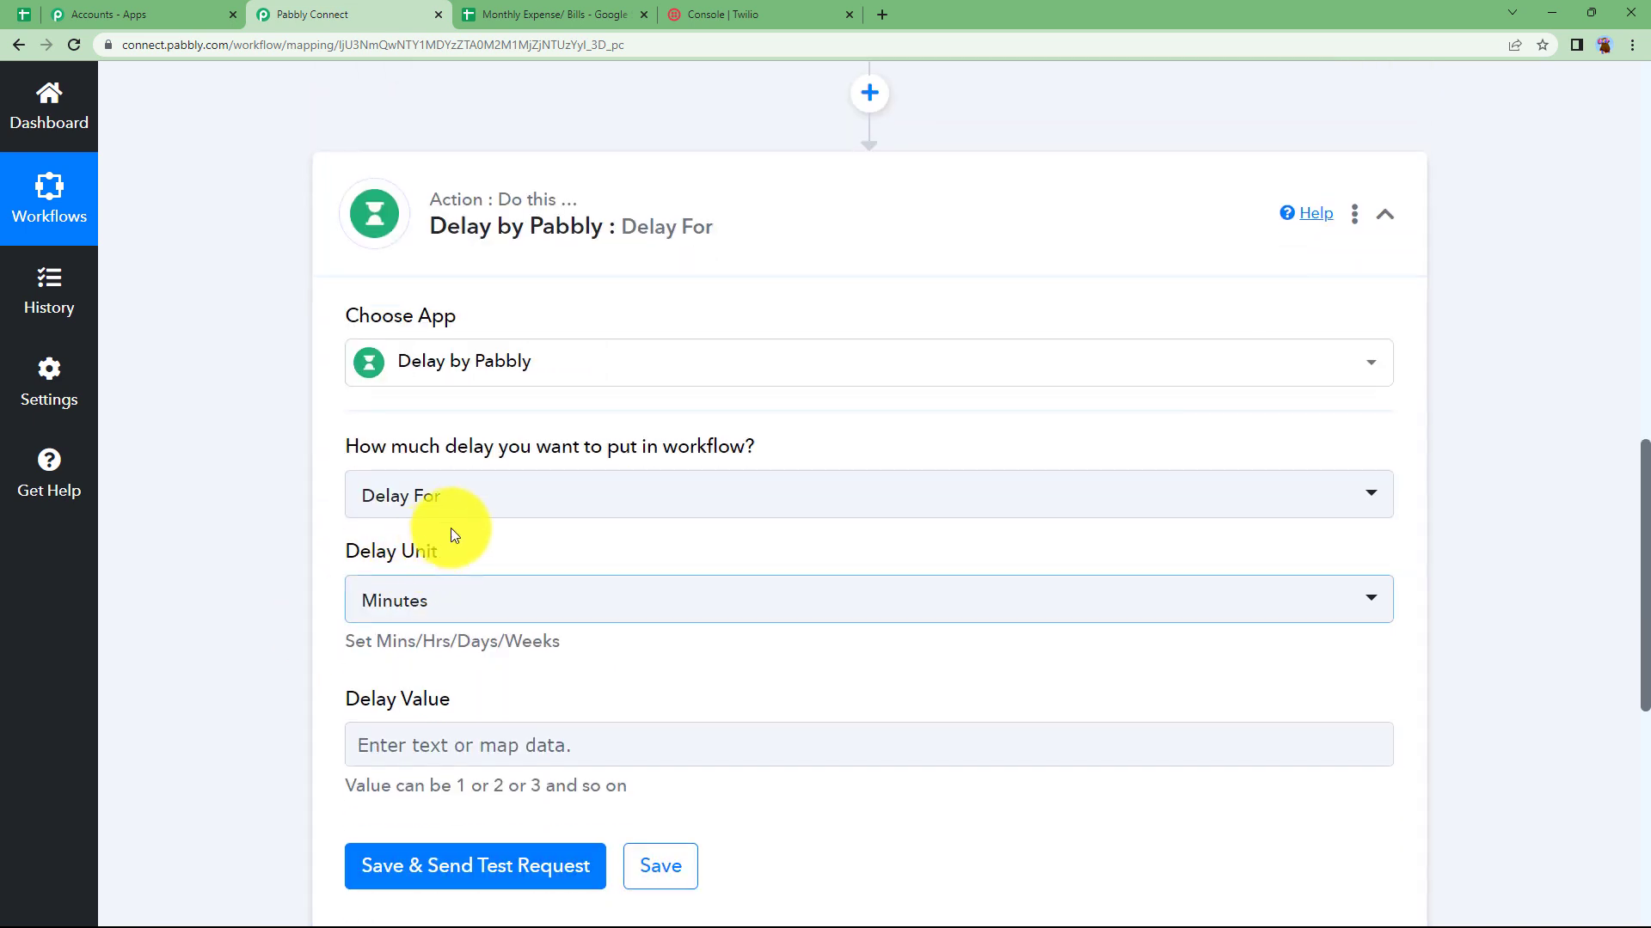
left_click(479, 494)
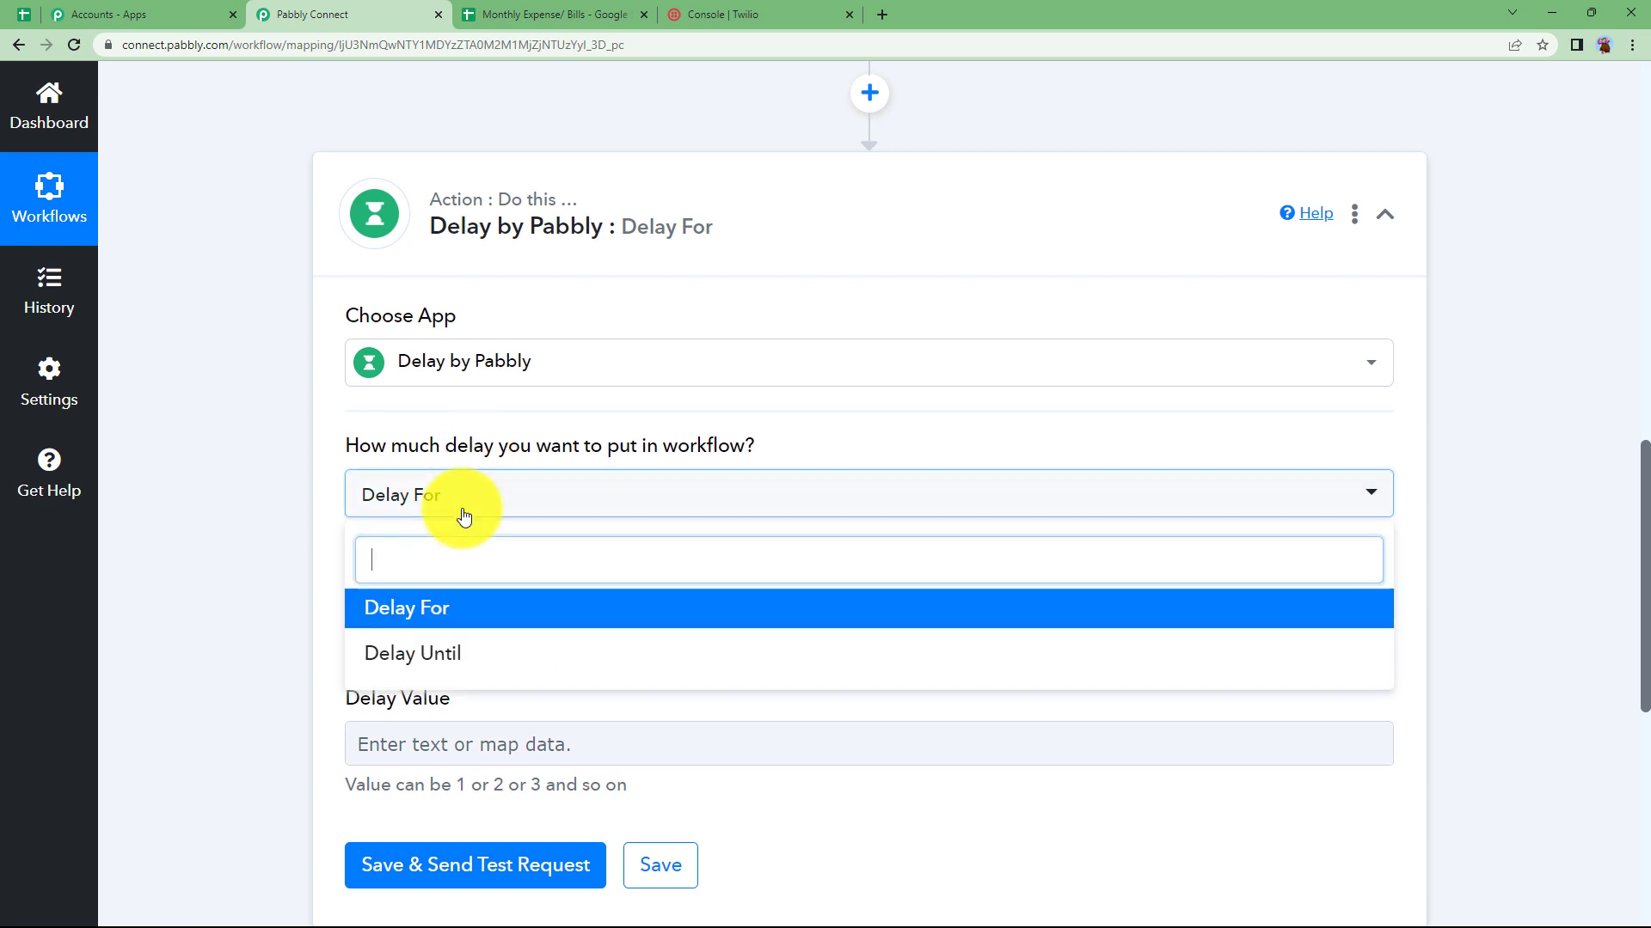
left_click(467, 651)
left_click(481, 597)
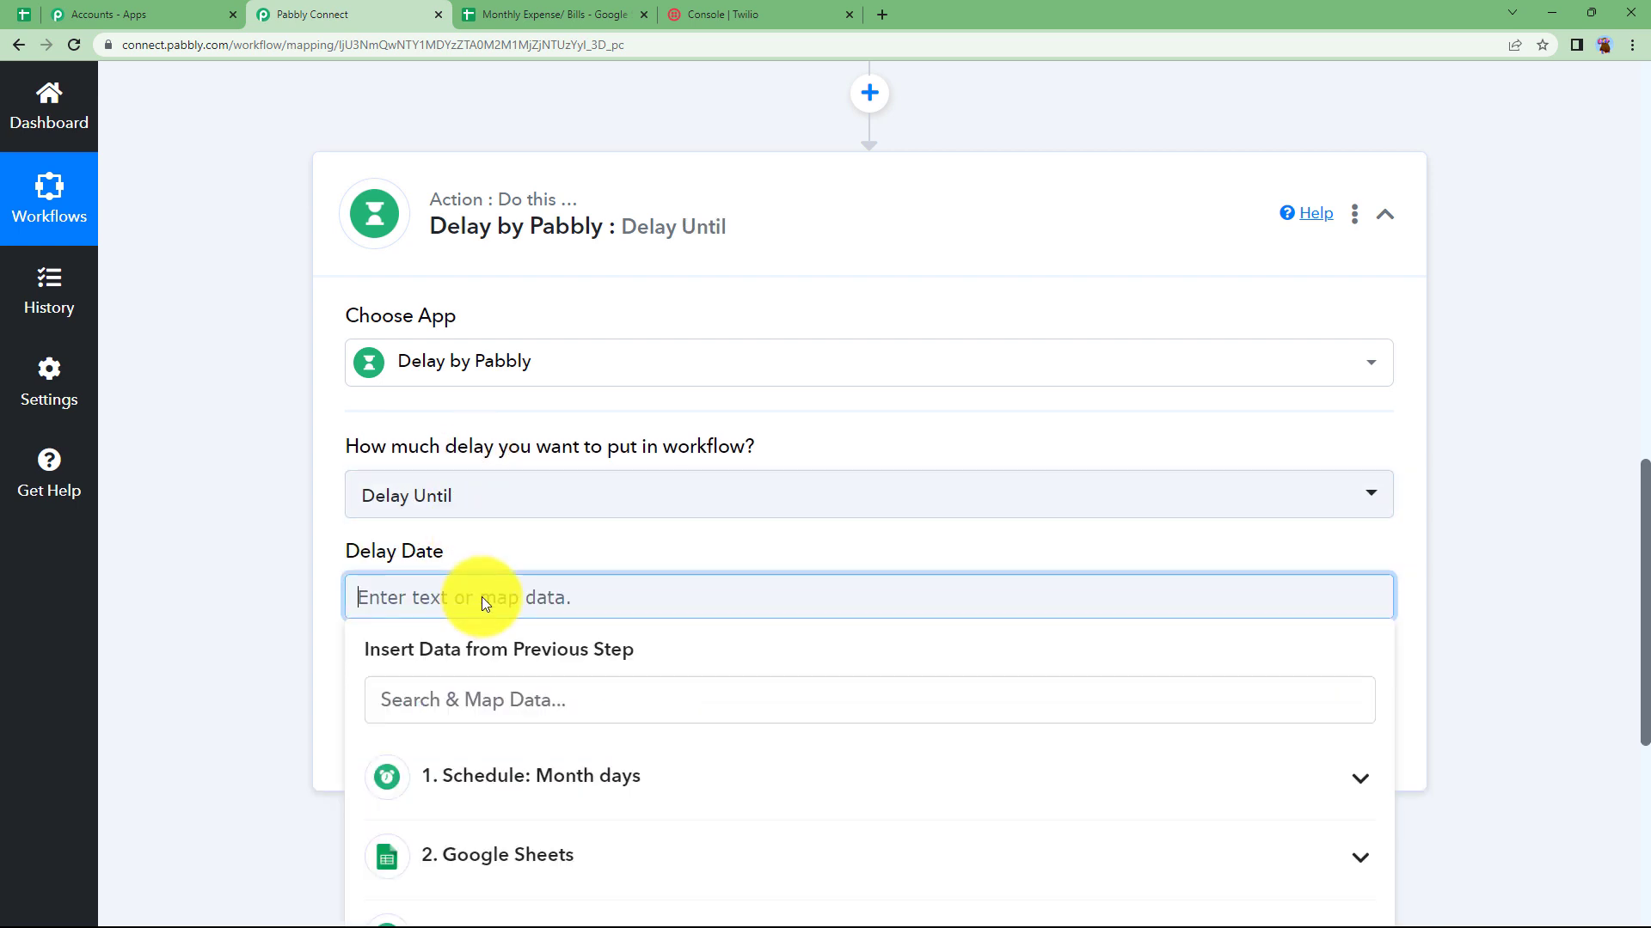
scroll(346, 645, "down", 4)
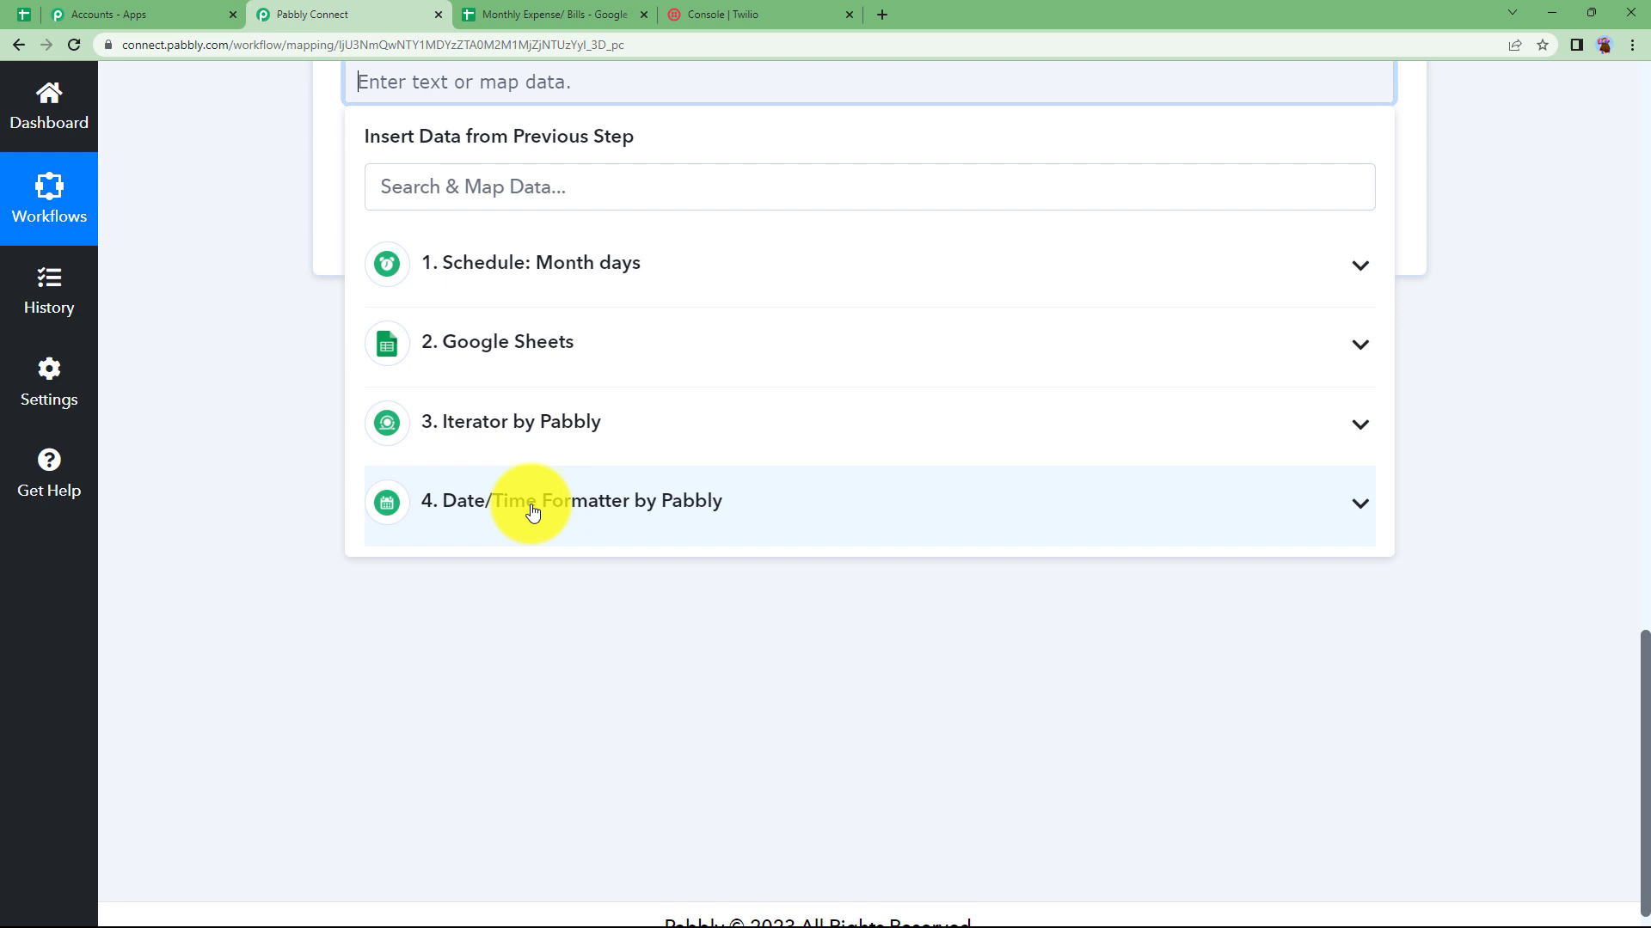
left_click(532, 512)
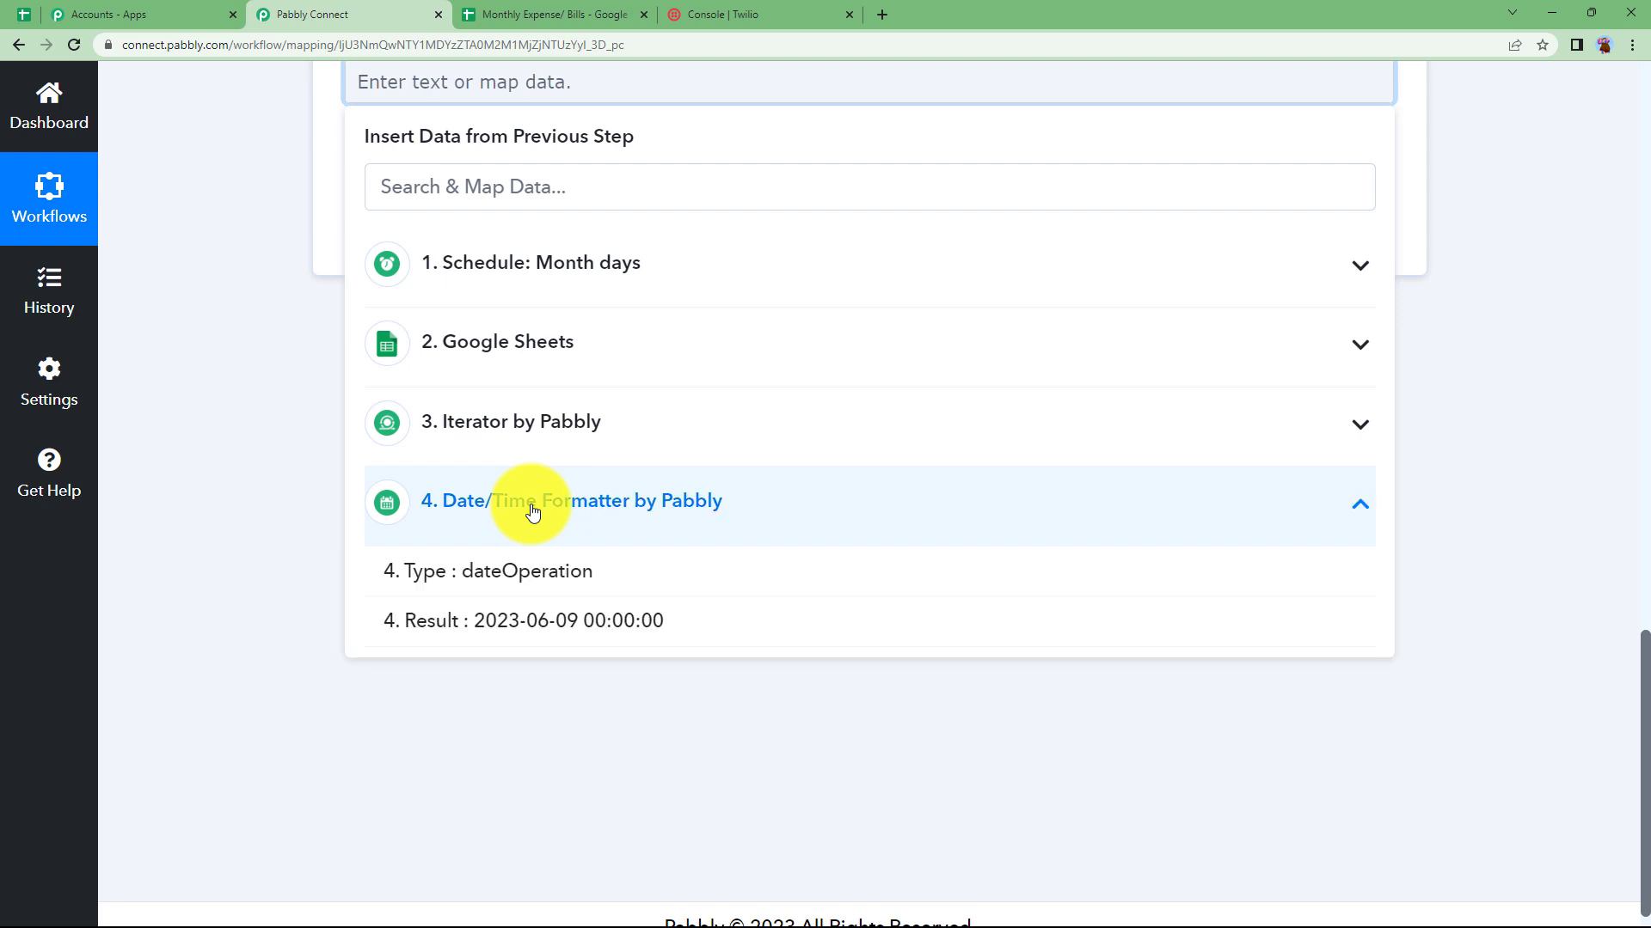
left_click(520, 634)
scroll(370, 378, "up", 3)
left_click(368, 375)
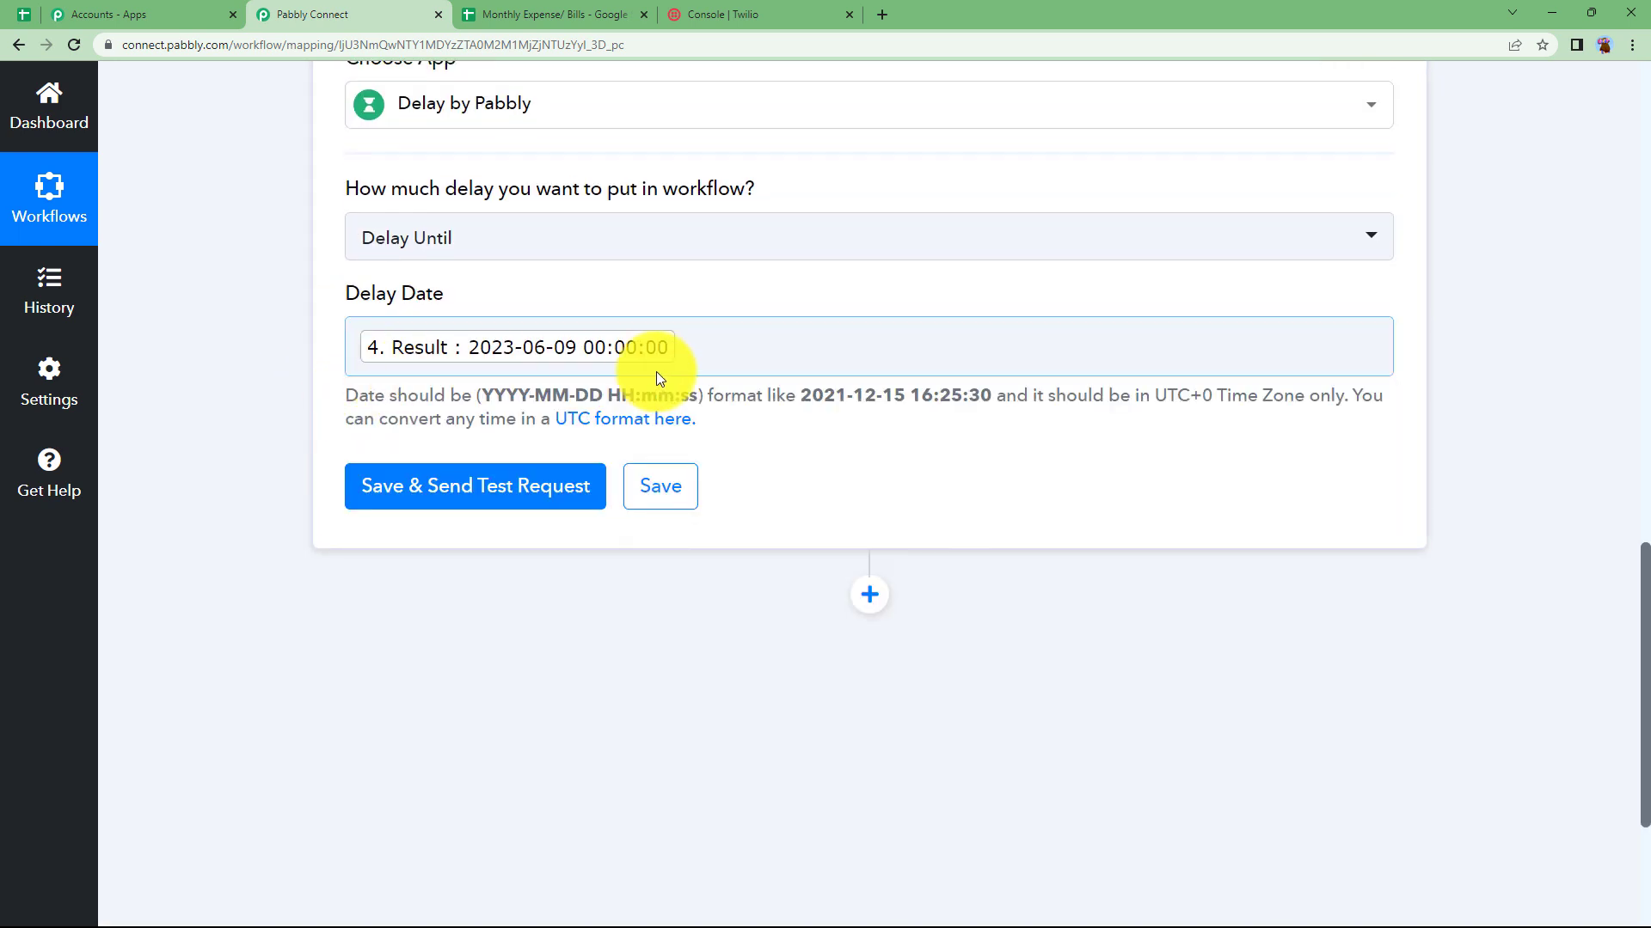
left_click(551, 404)
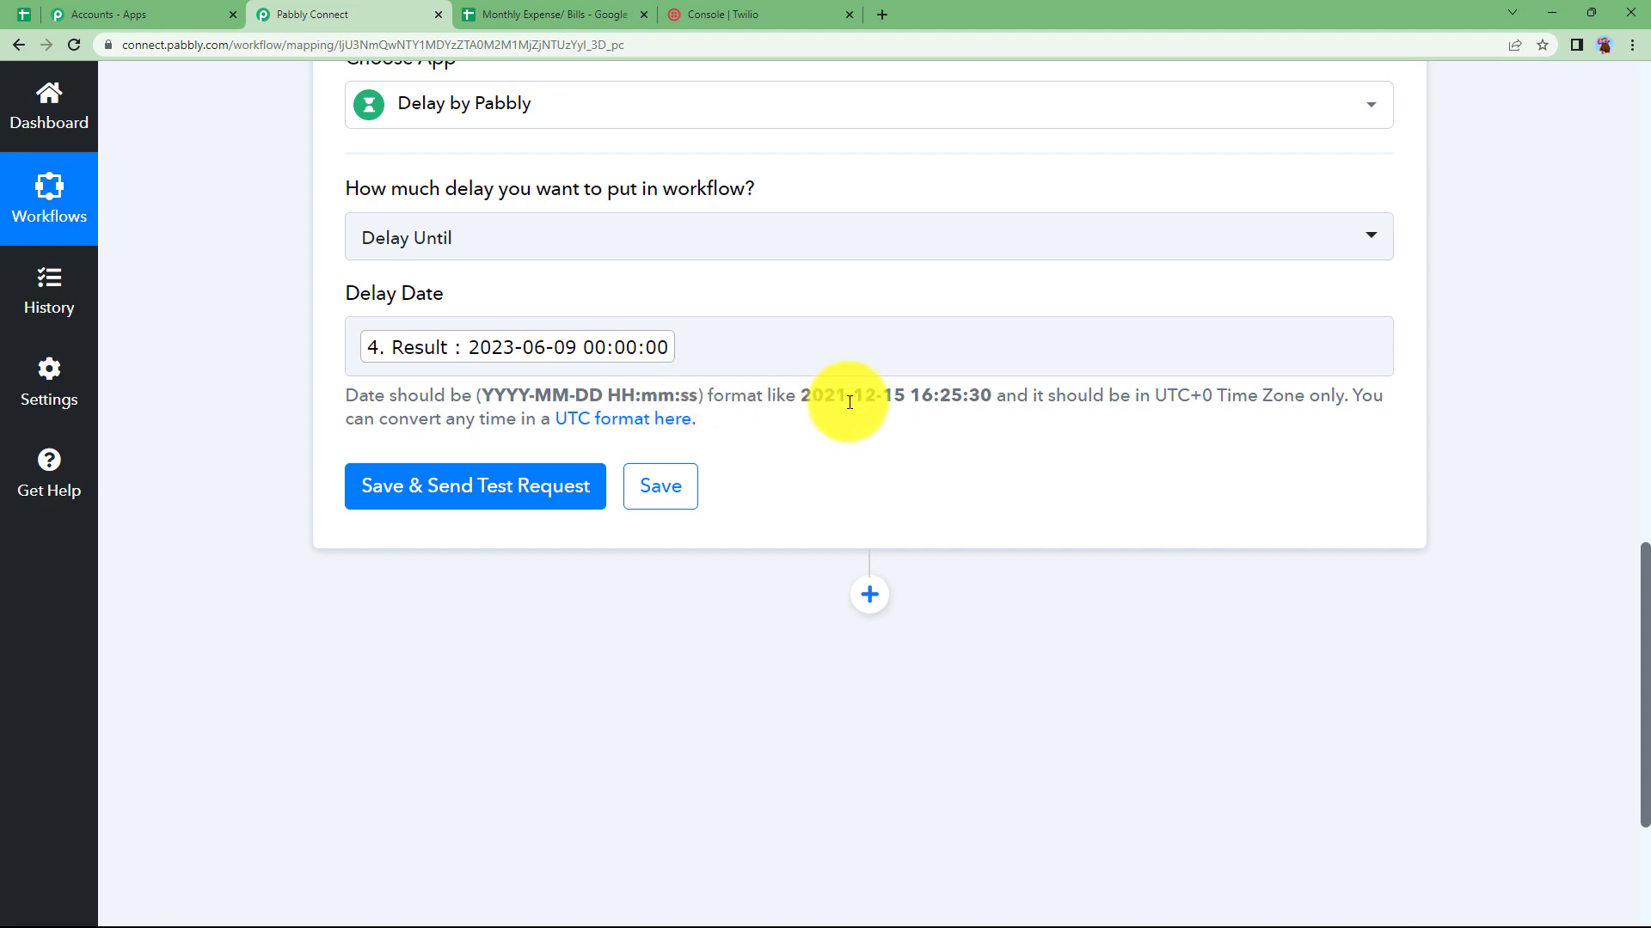
left_click(565, 358)
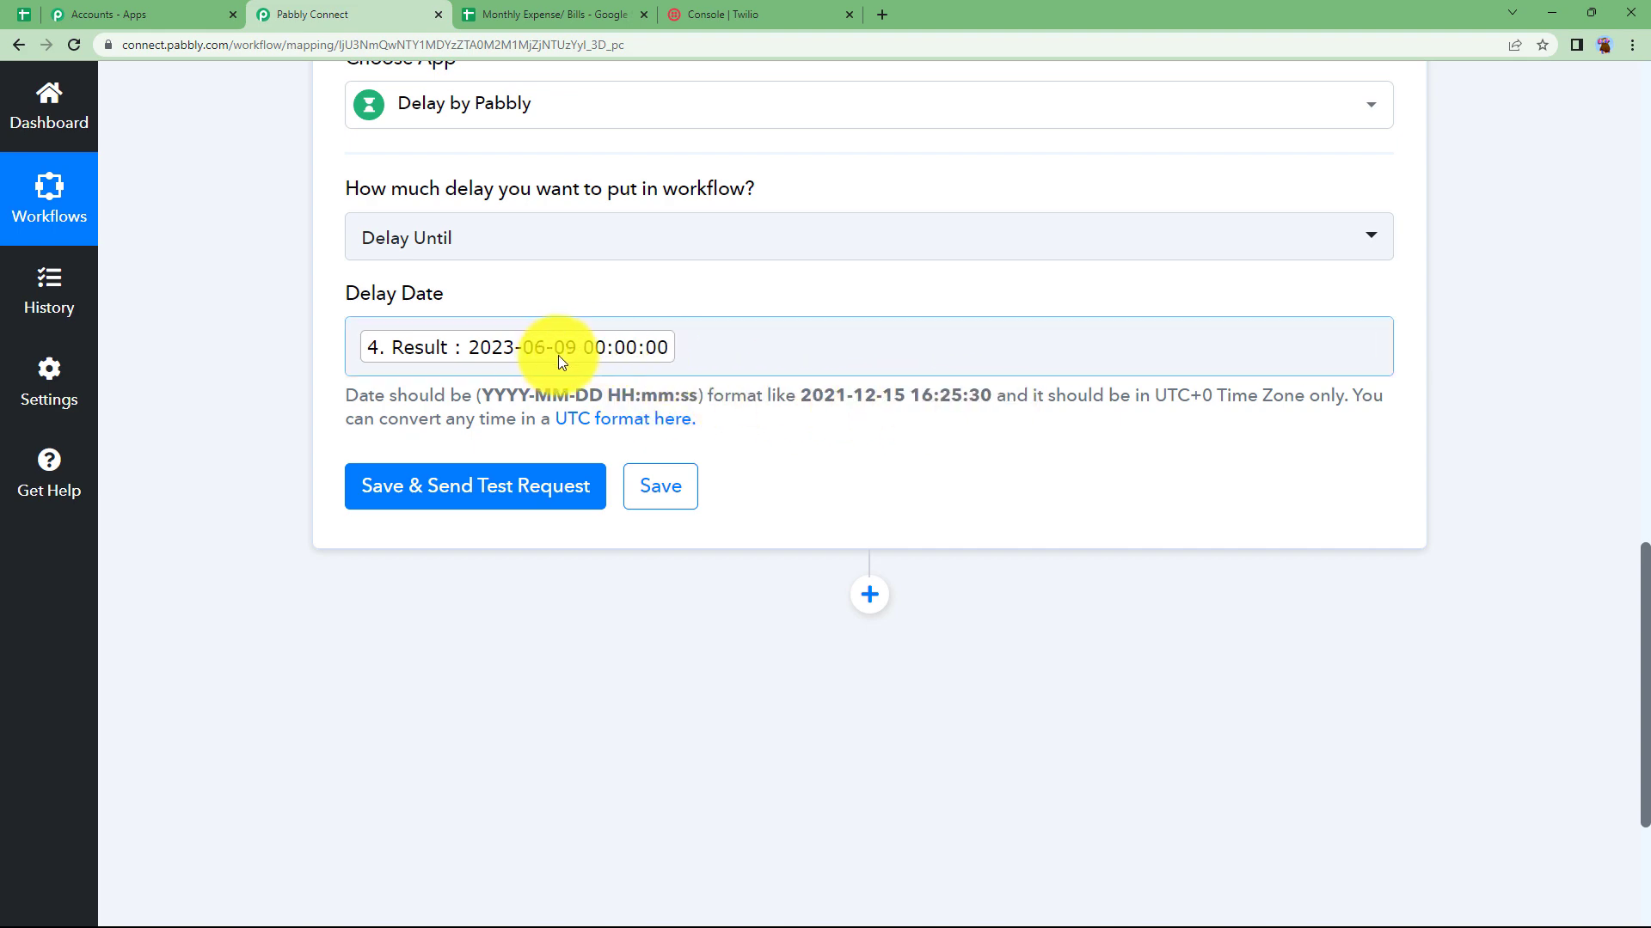
left_click(555, 14)
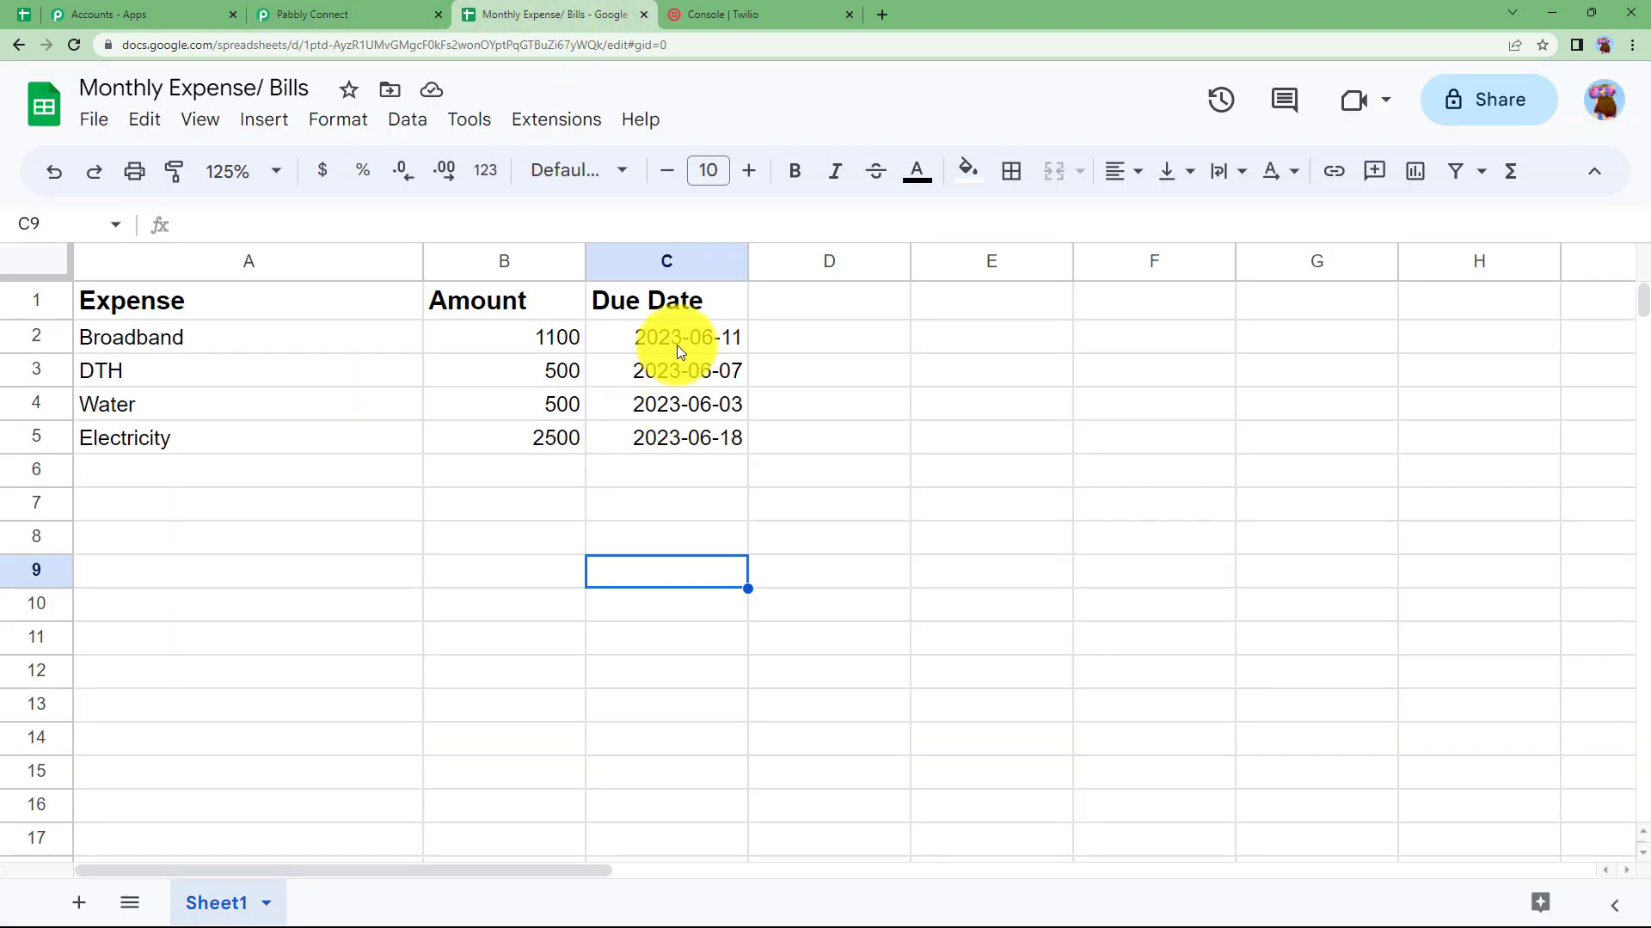
left_click(361, 13)
left_click(507, 509)
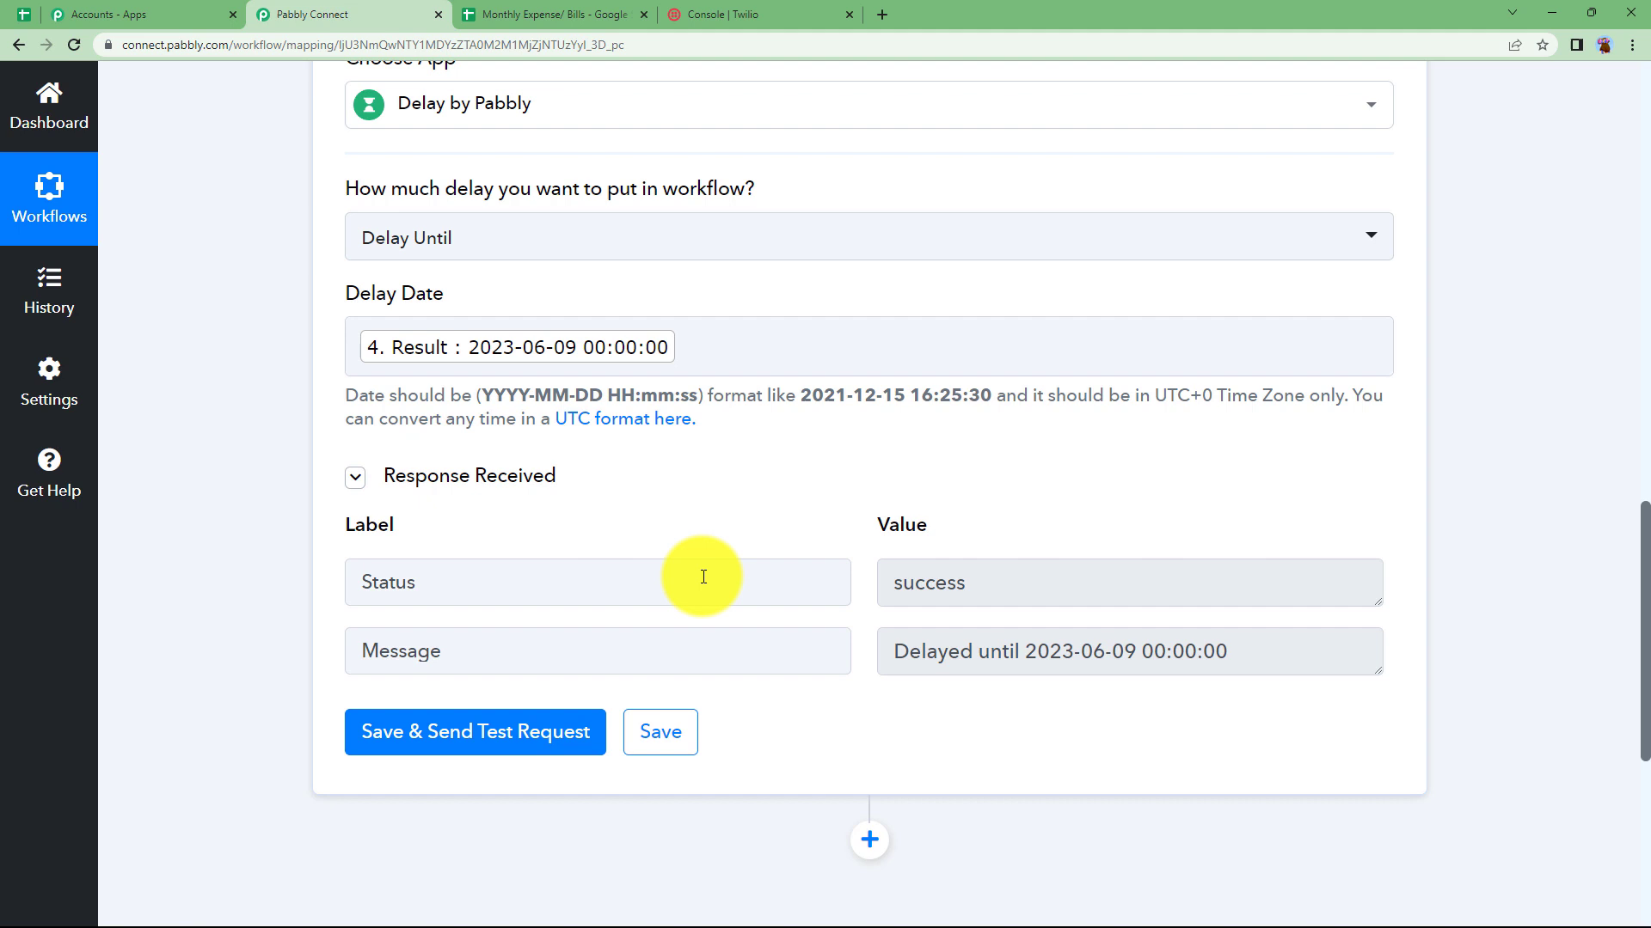
left_click_drag(887, 651, 1269, 652)
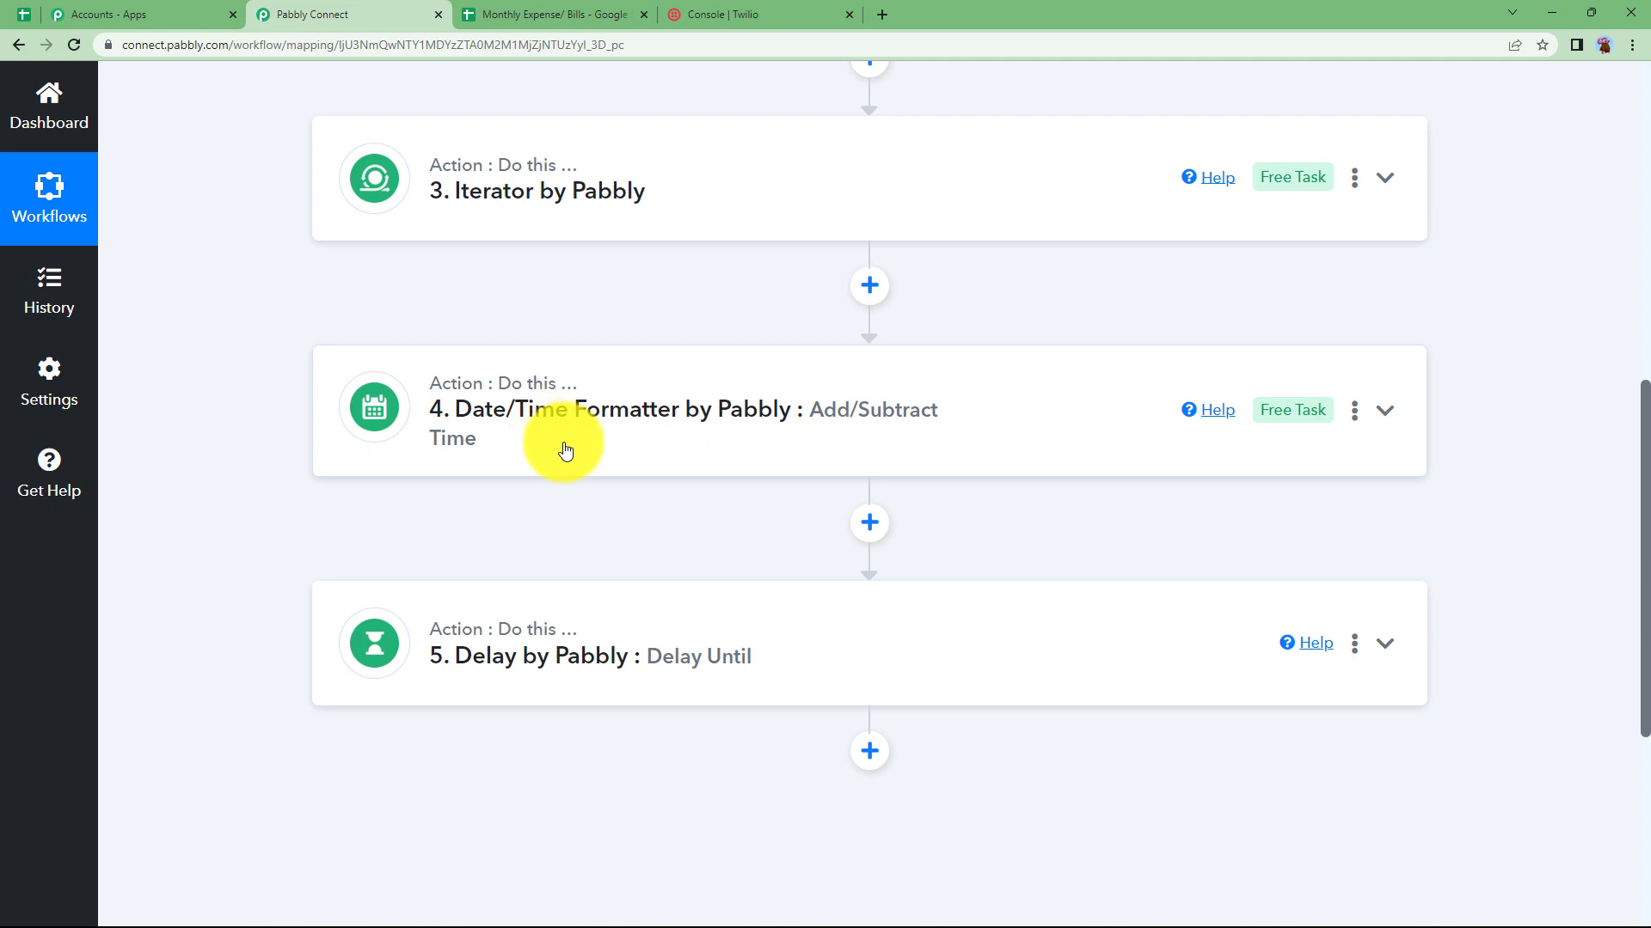
left_click(519, 627)
scroll(289, 677, "down", 3)
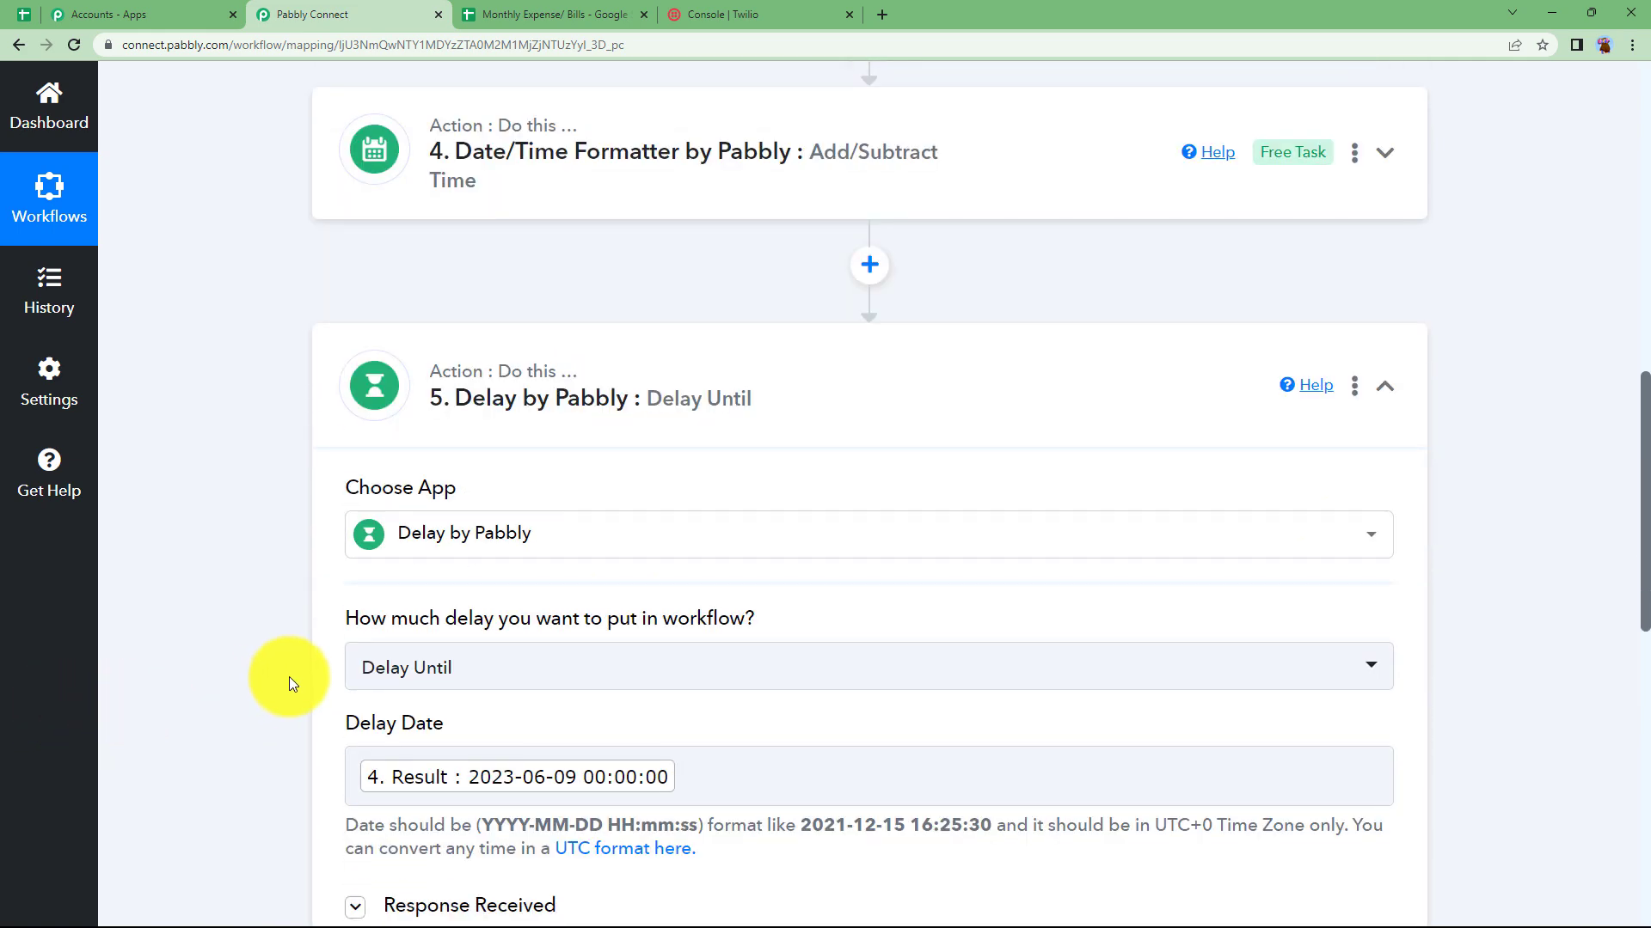
scroll(289, 677, "down", 3)
scroll(869, 602, "up", 4)
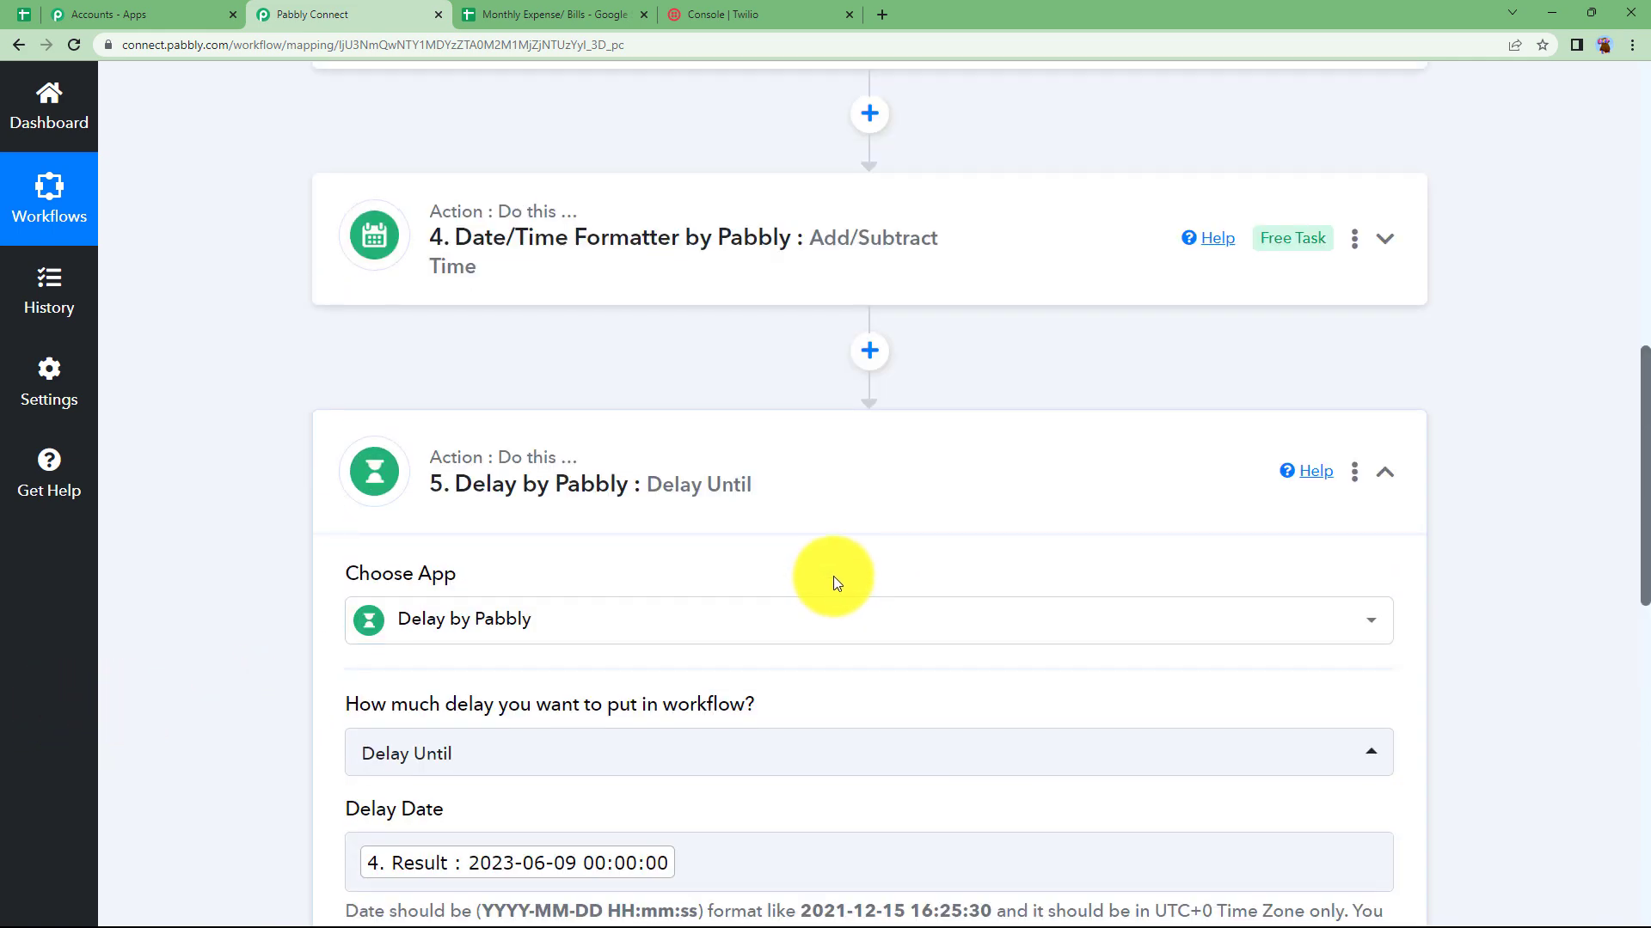
left_click(840, 457)
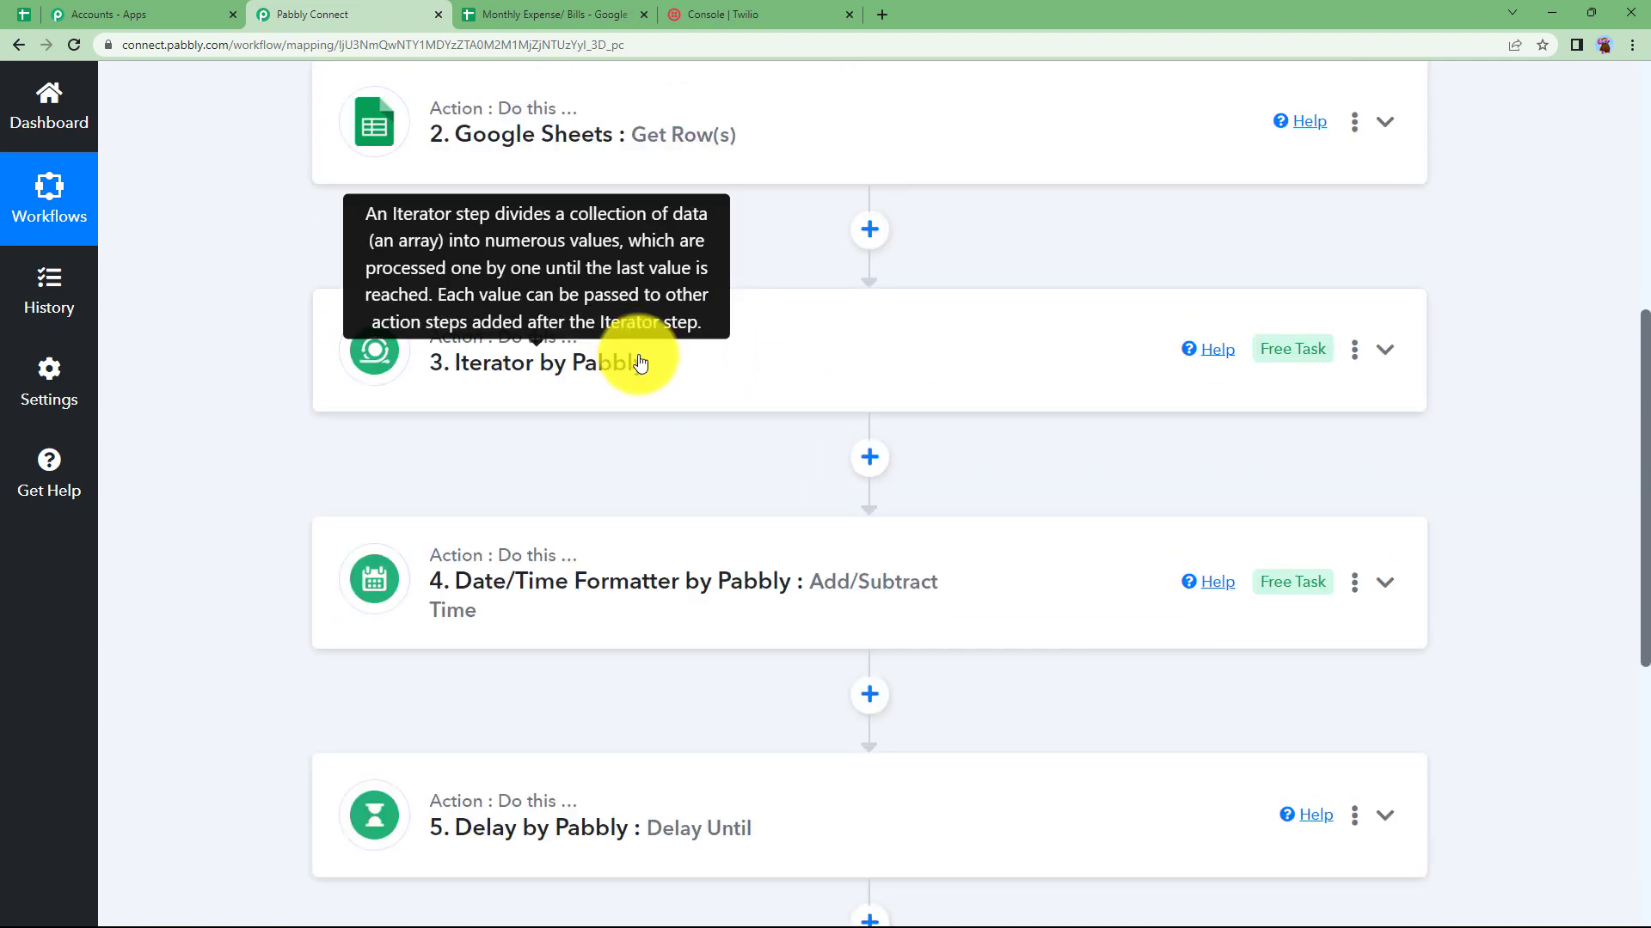
scroll(662, 384, "up", 2)
mouse_move(647, 556)
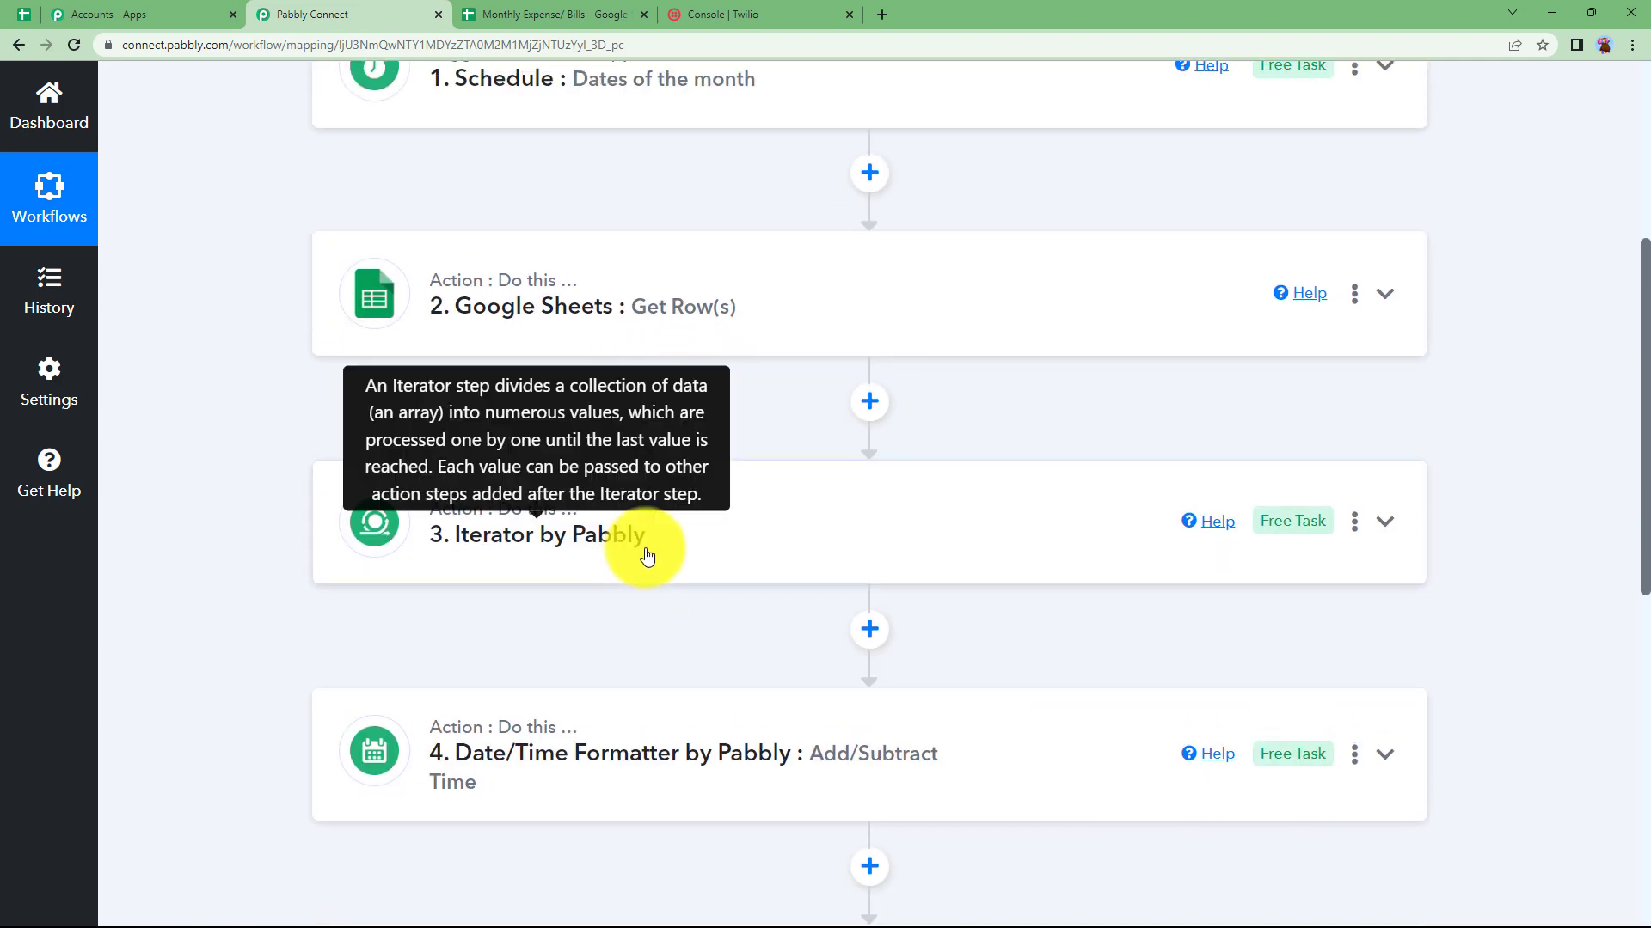
left_click(589, 14)
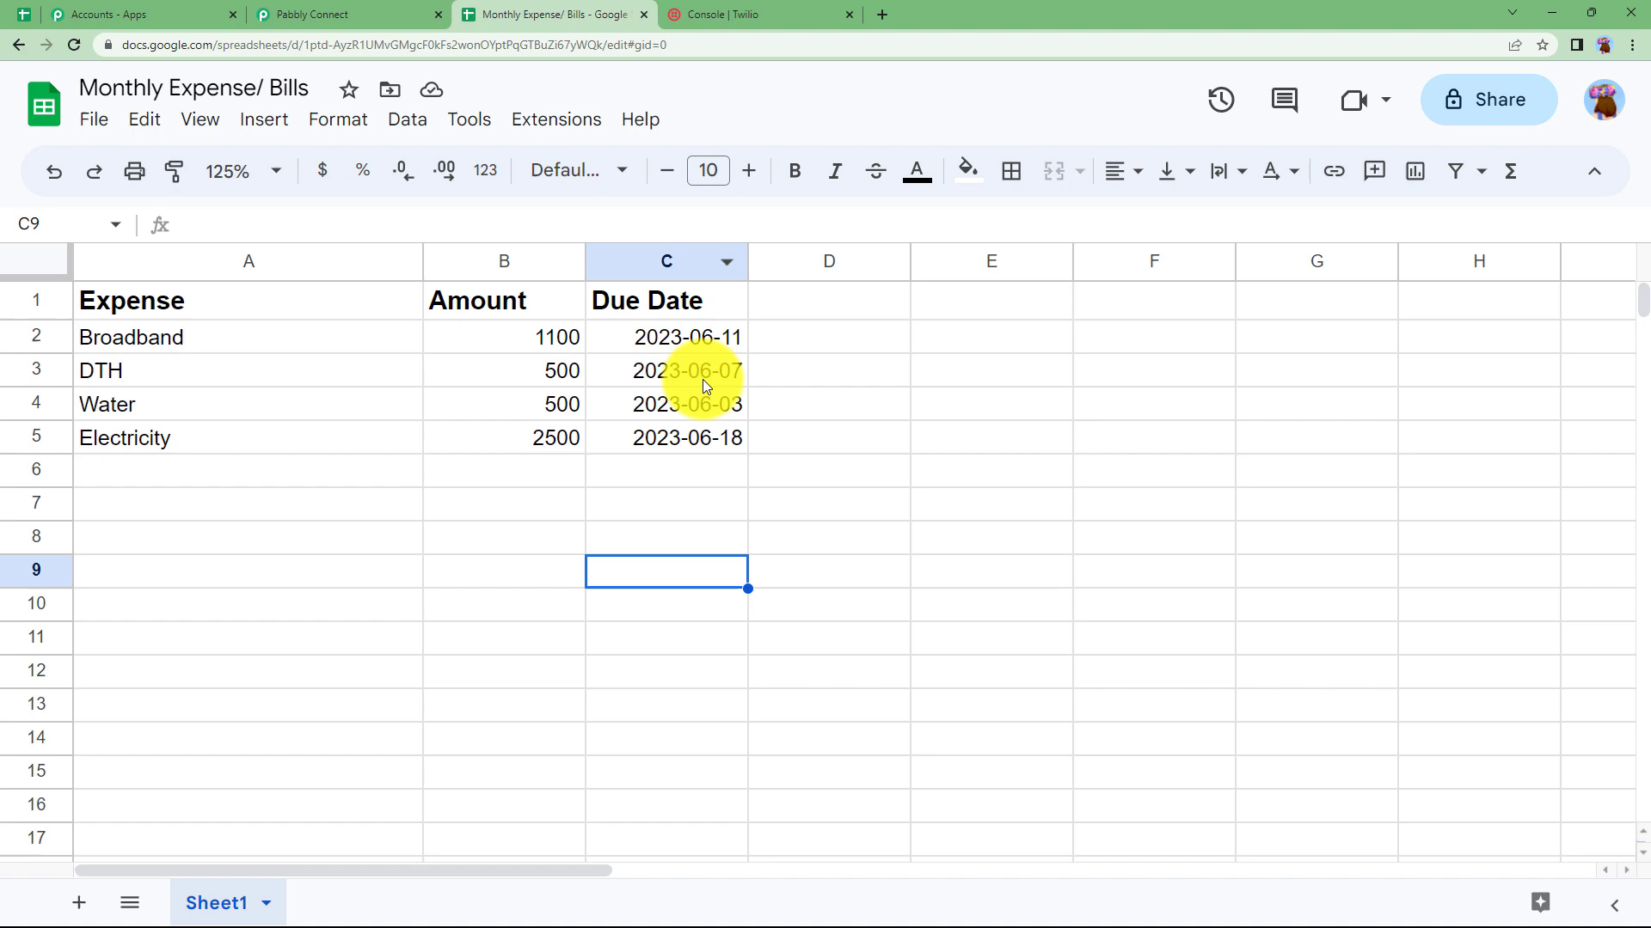
left_click(344, 14)
scroll(601, 674, "down", 5)
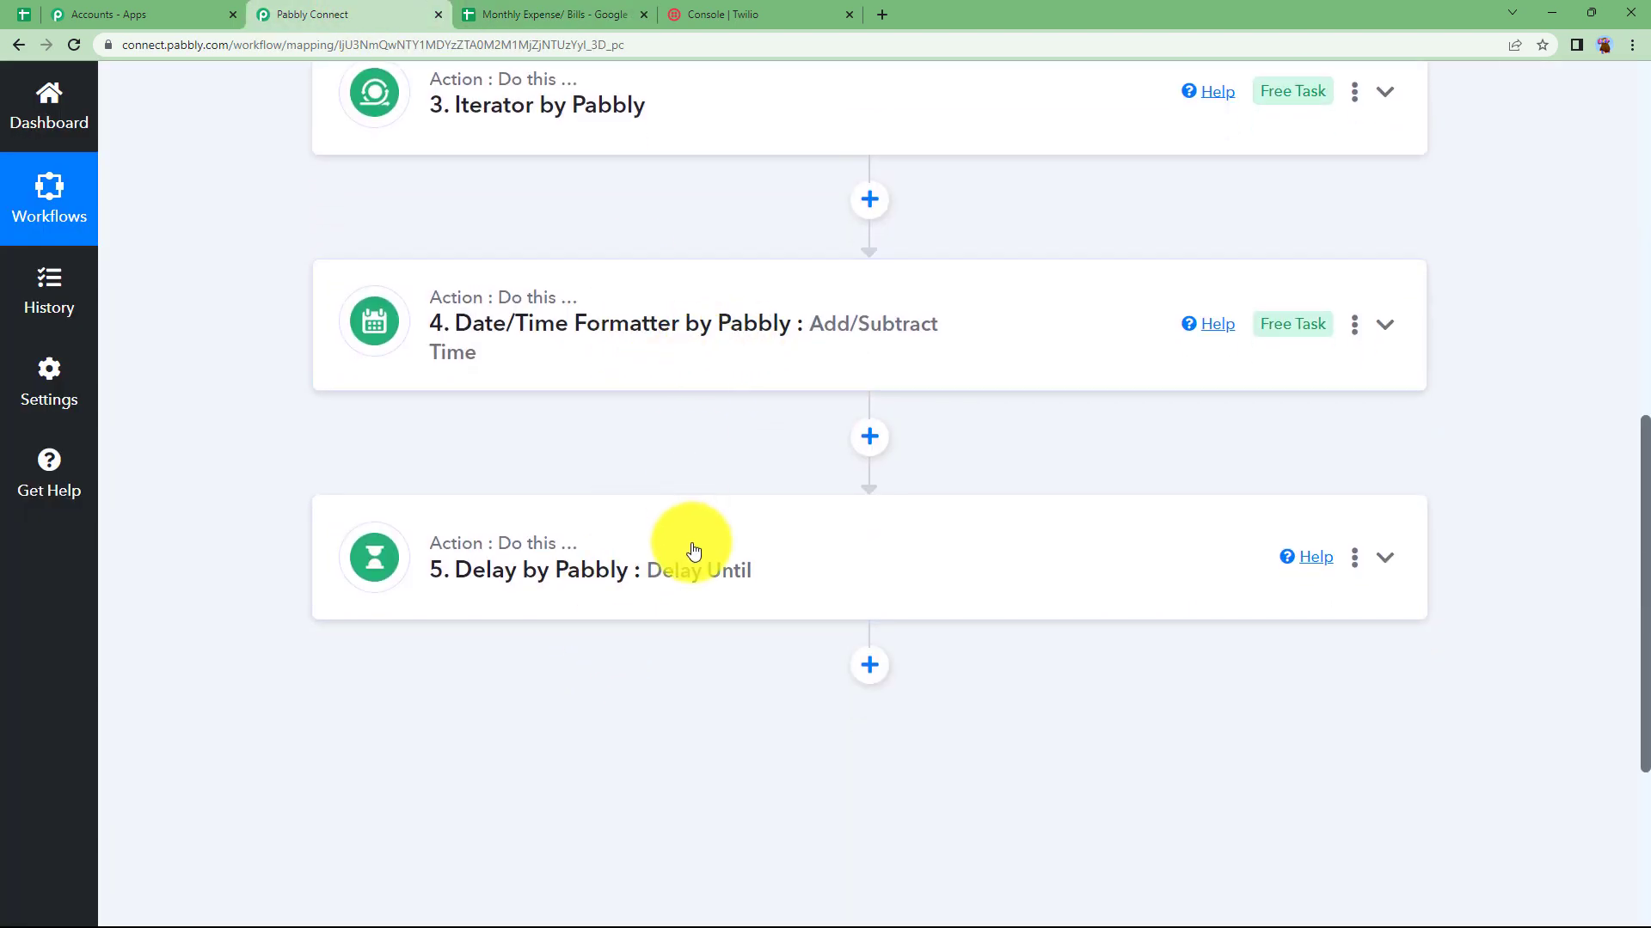
Add a Twilio step after the delay with the Send SMS Message event, ready to connect
left_click(869, 666)
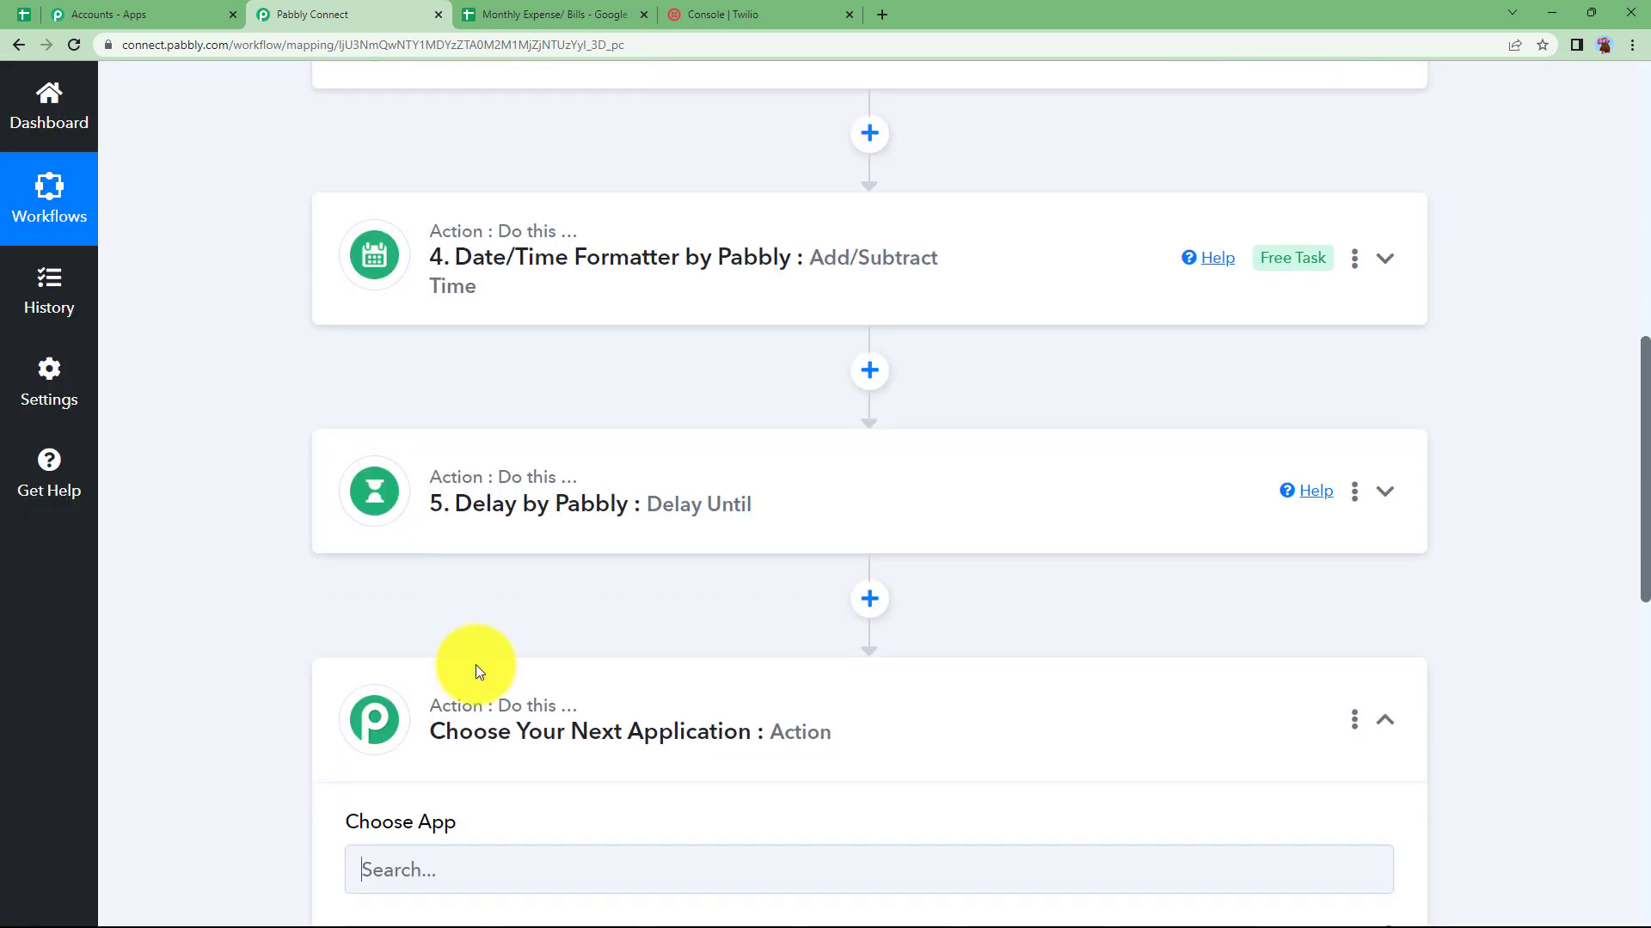
type("twilio")
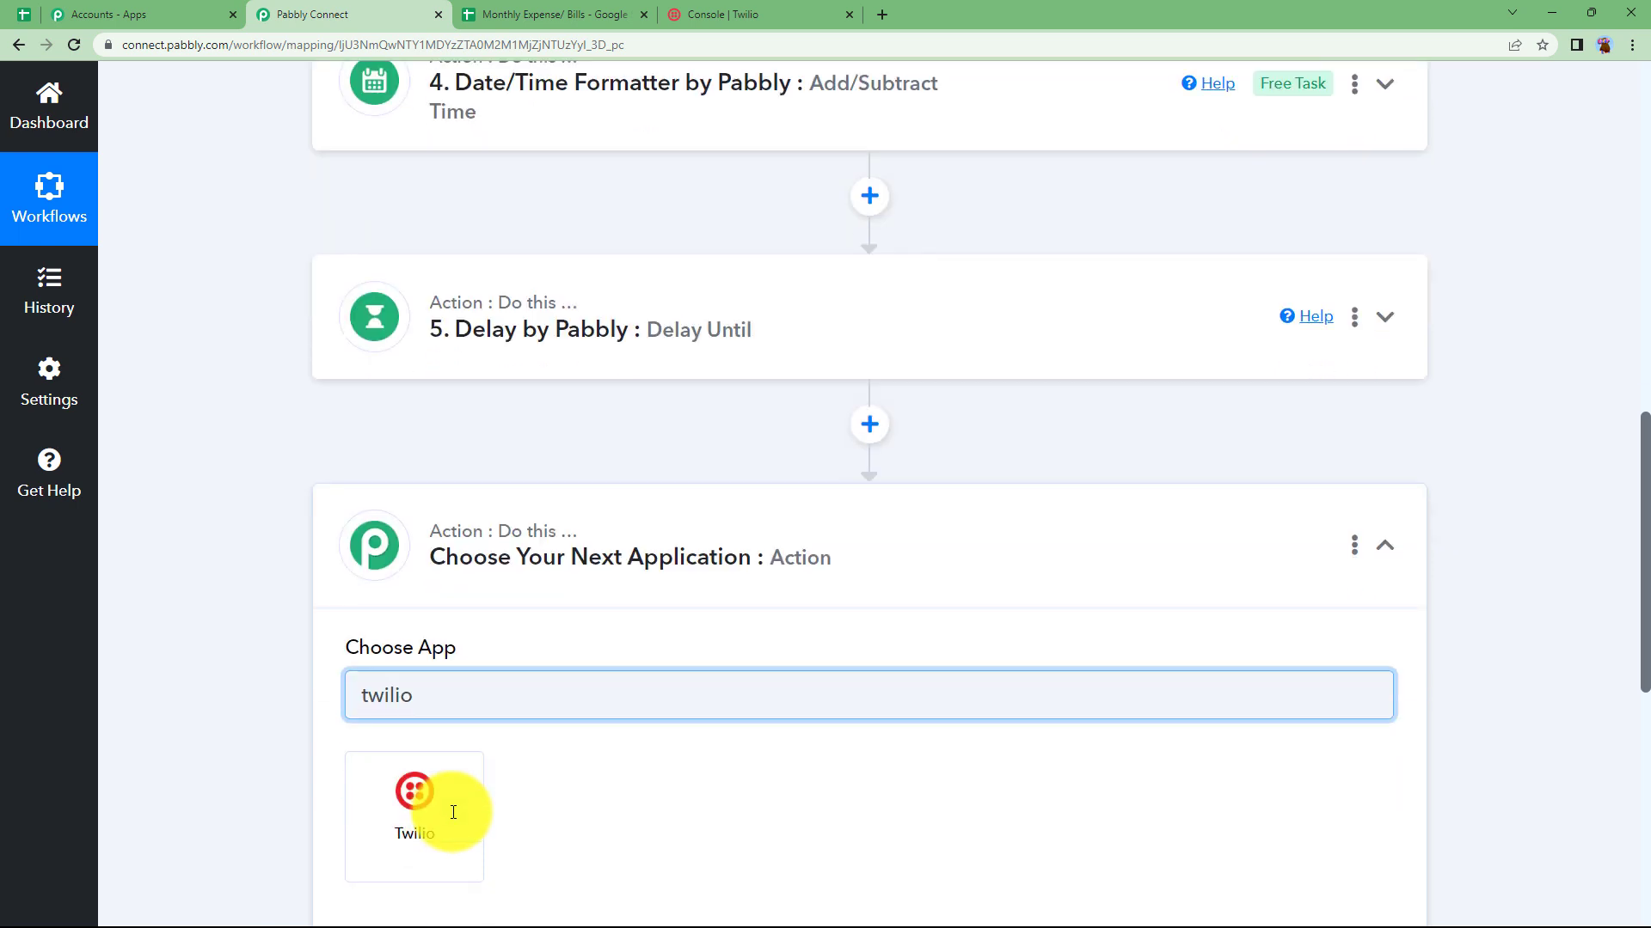
left_click(431, 737)
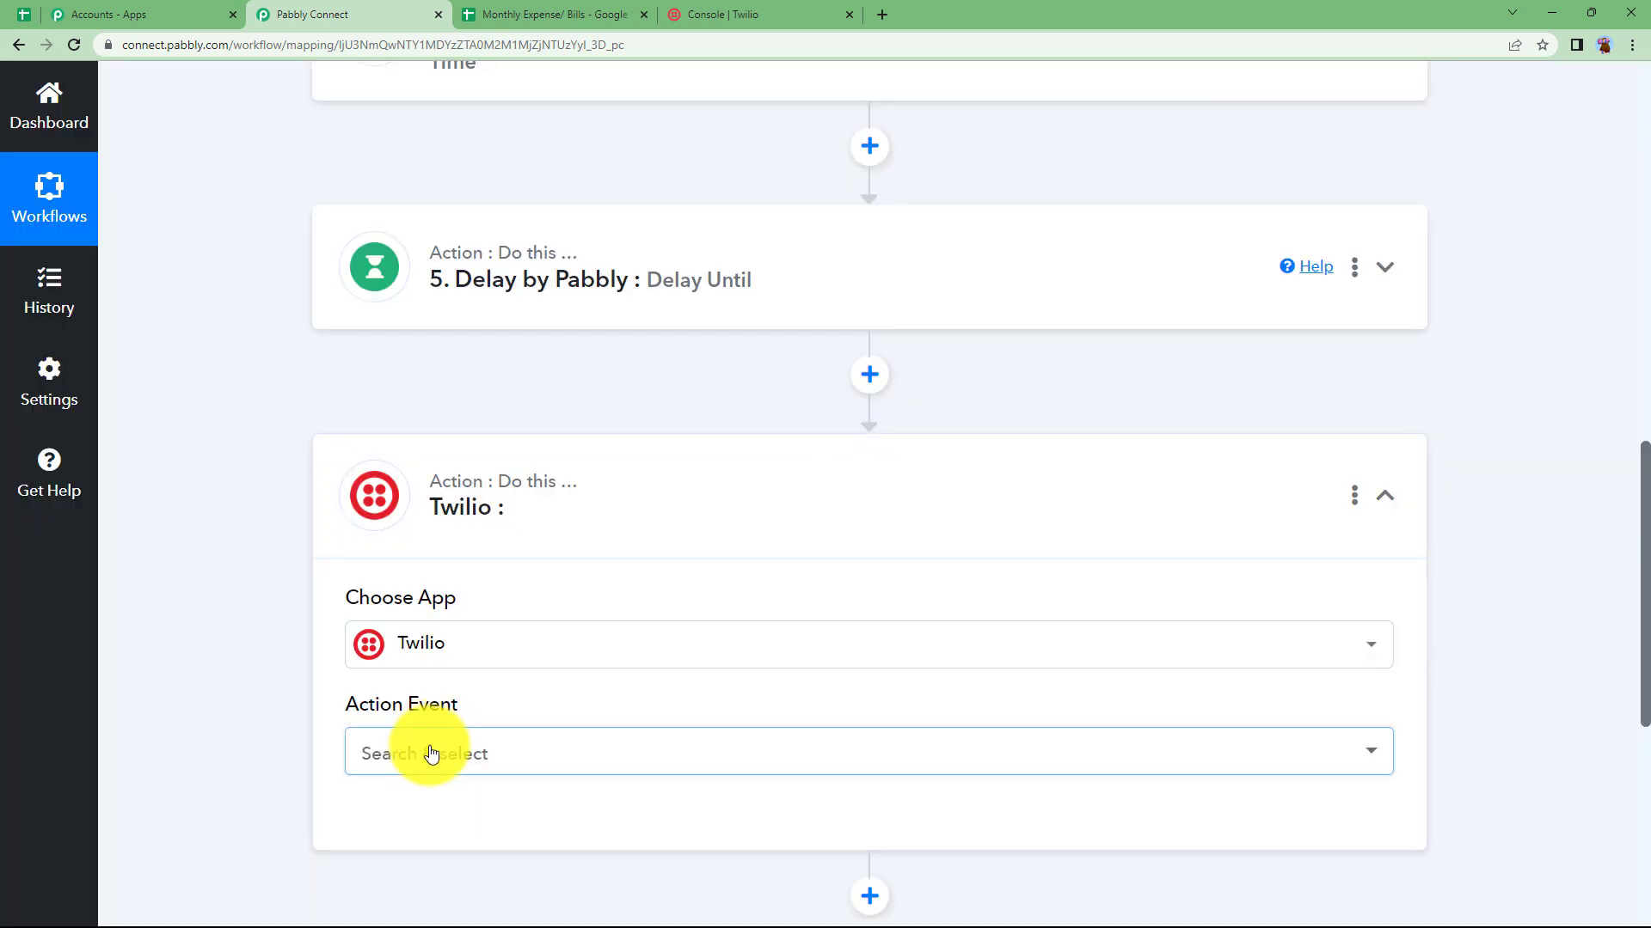
left_click(427, 754)
left_click(508, 335)
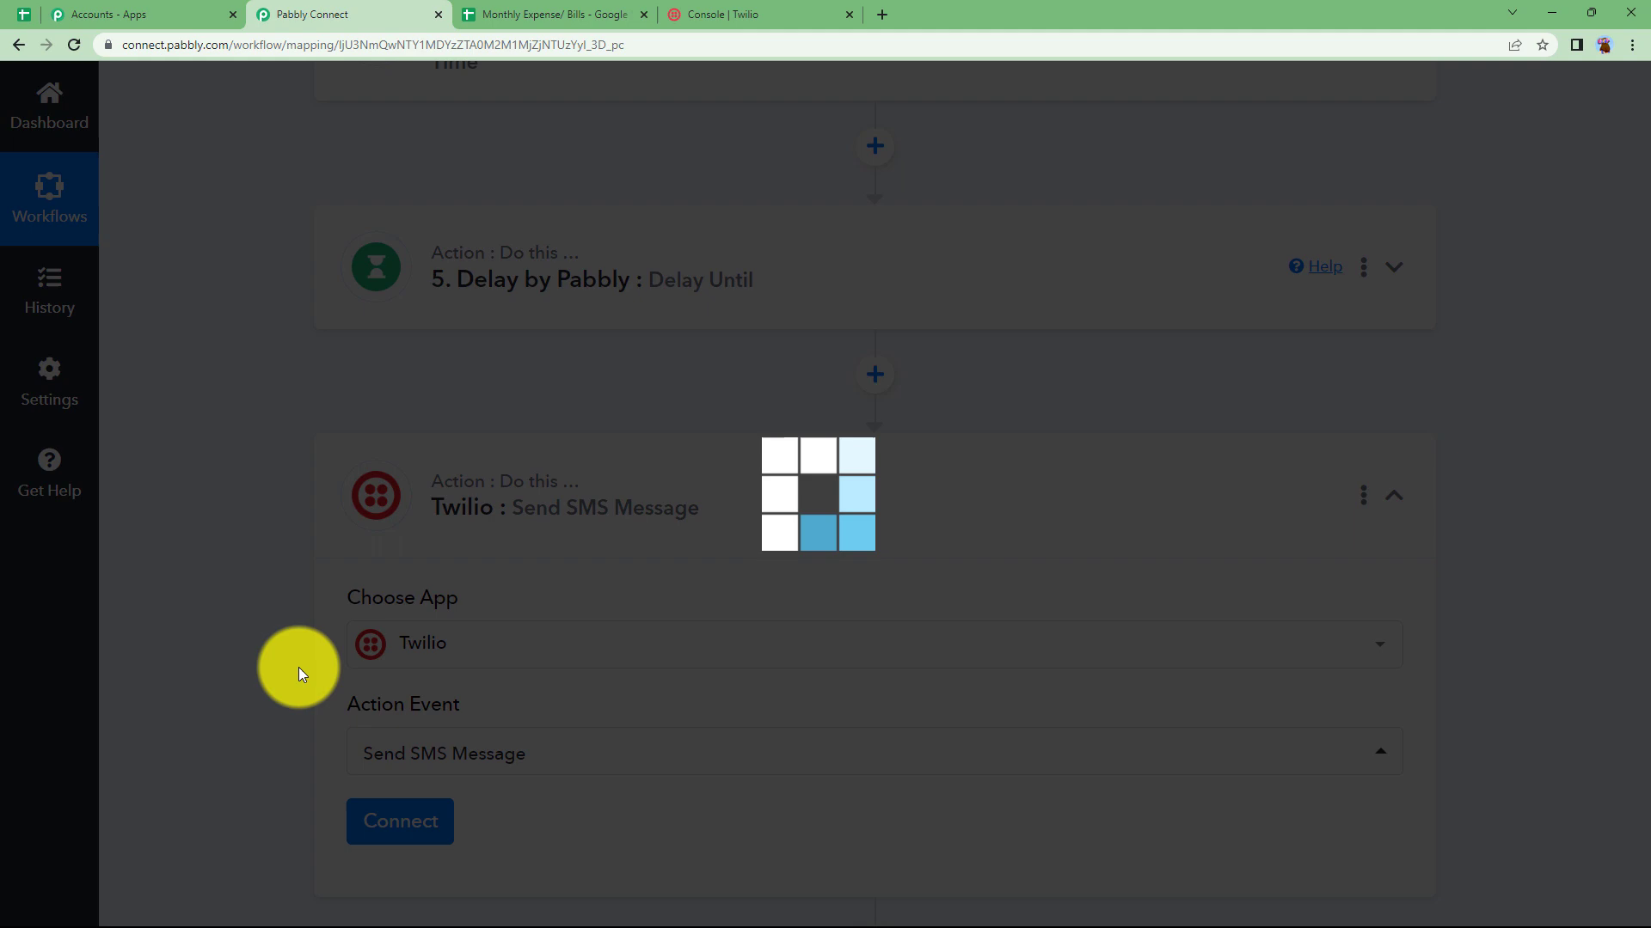
left_click(379, 663)
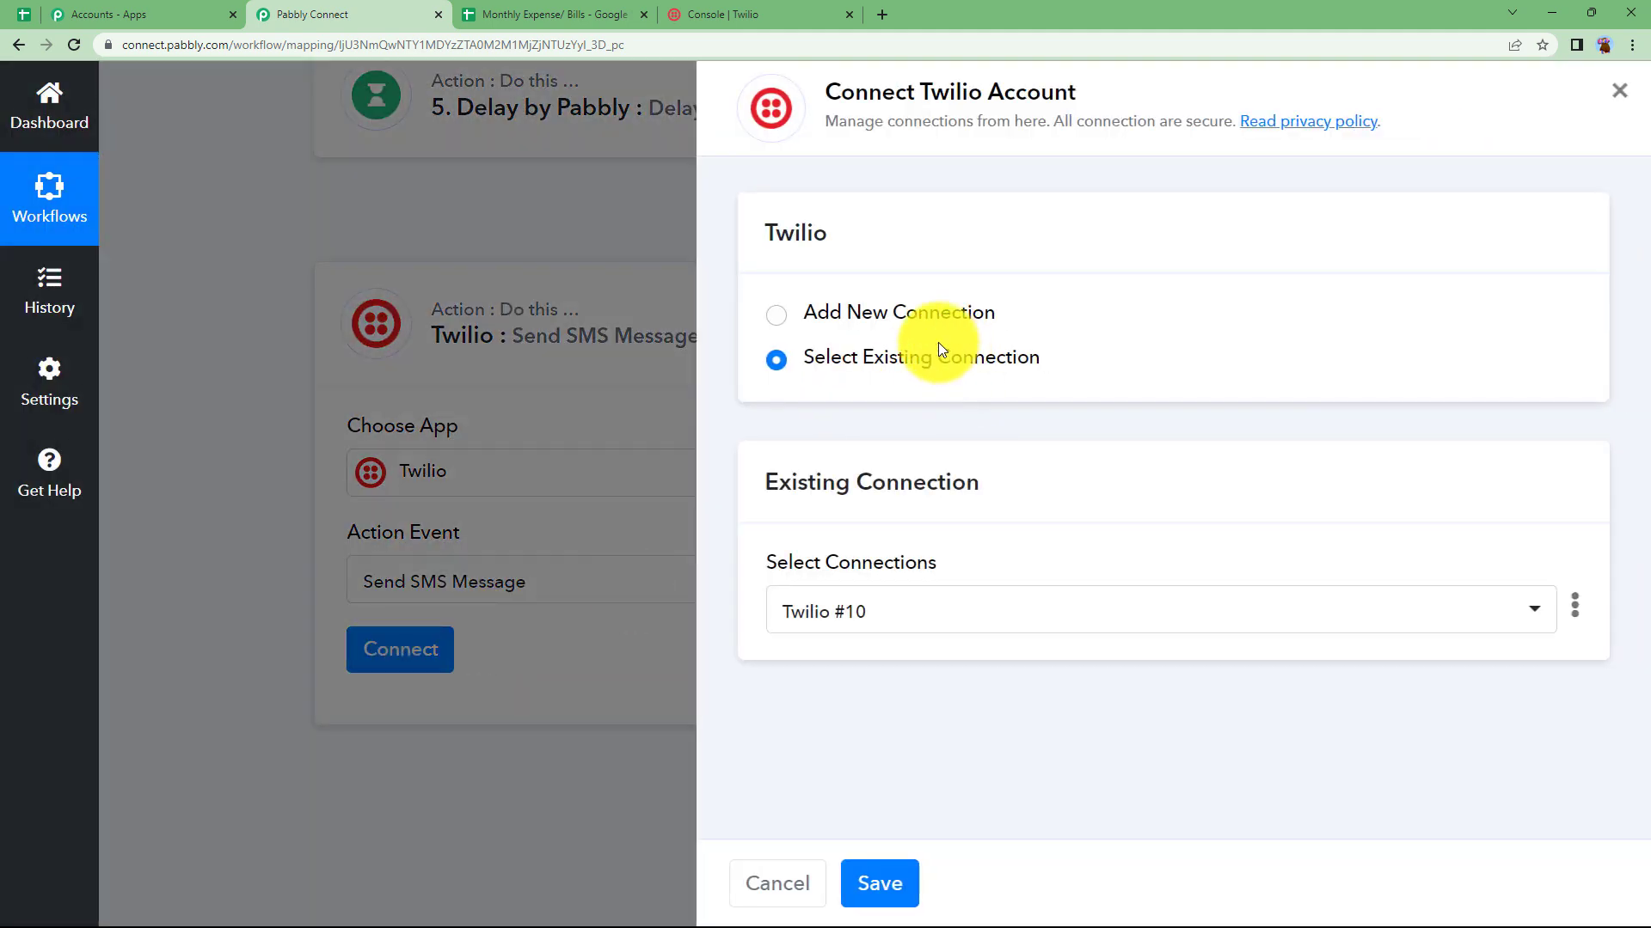
Add a new Twilio connection and paste the console's Account SID into both SID fields
left_click(908, 312)
scroll(832, 430, "down", 2)
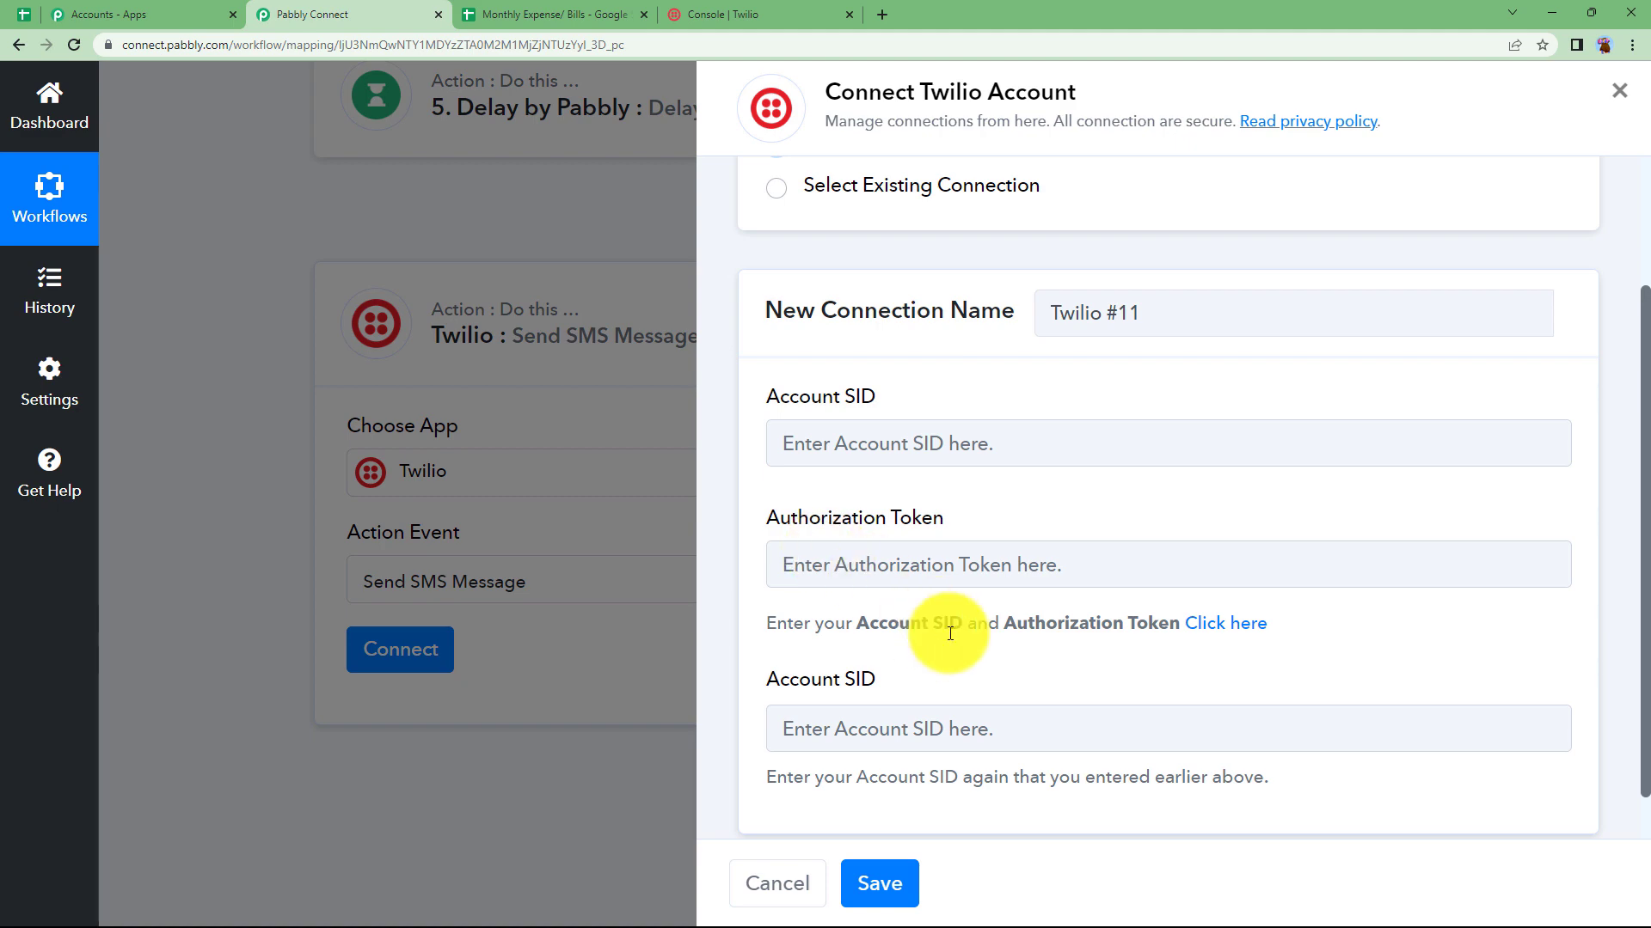
scroll(930, 694, "down", 1)
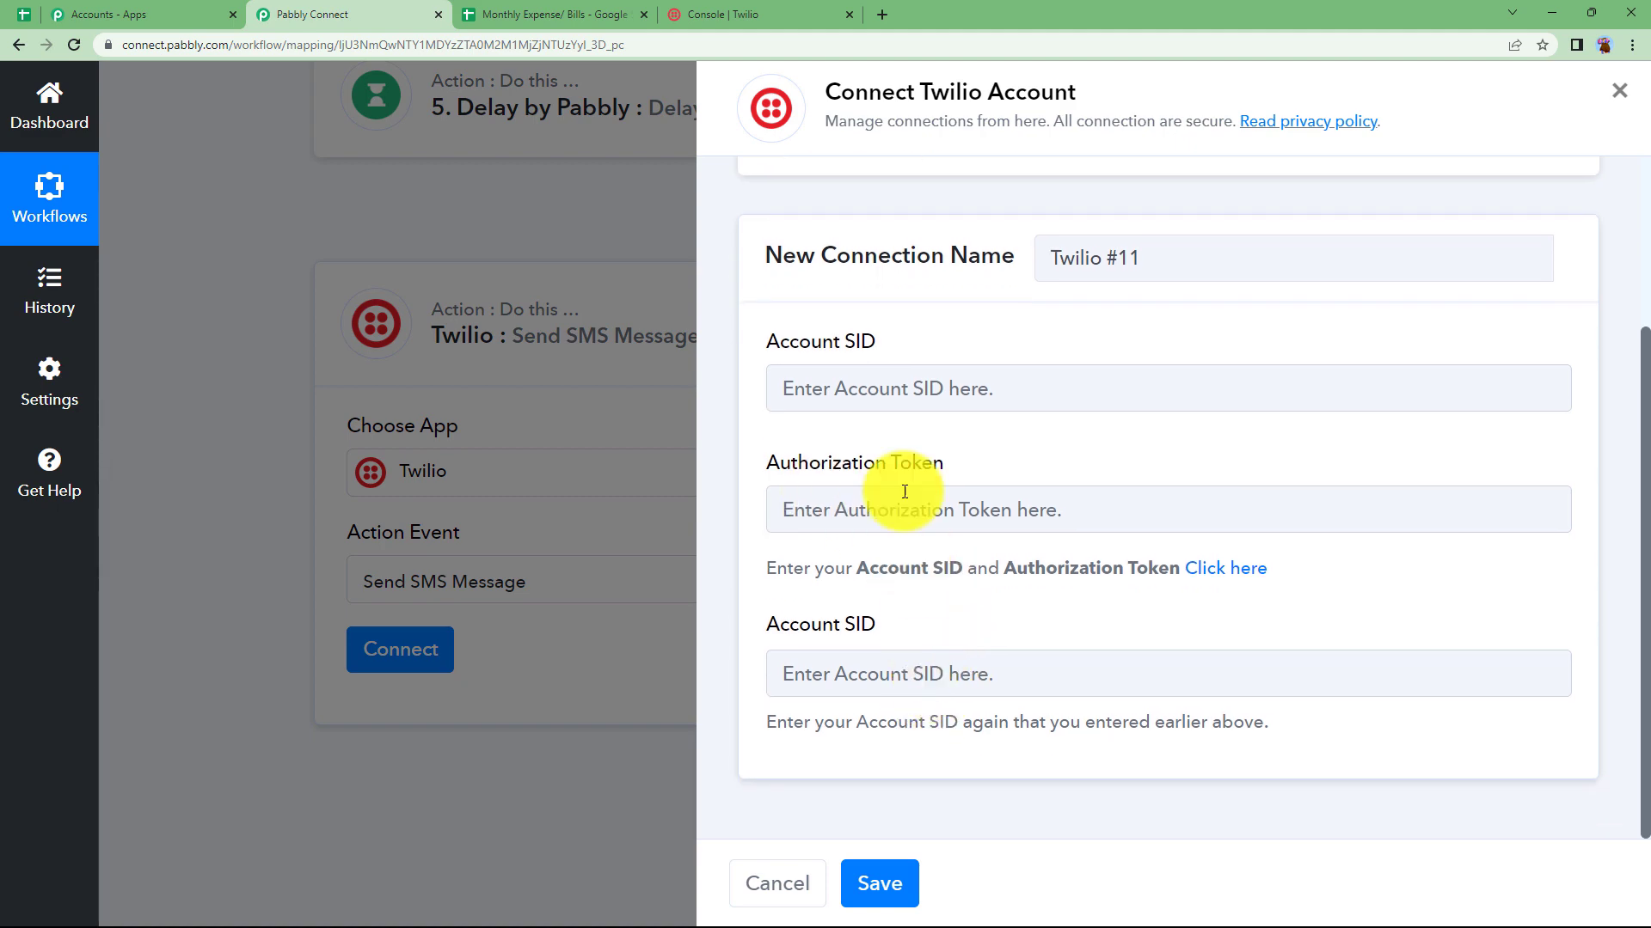
left_click(755, 12)
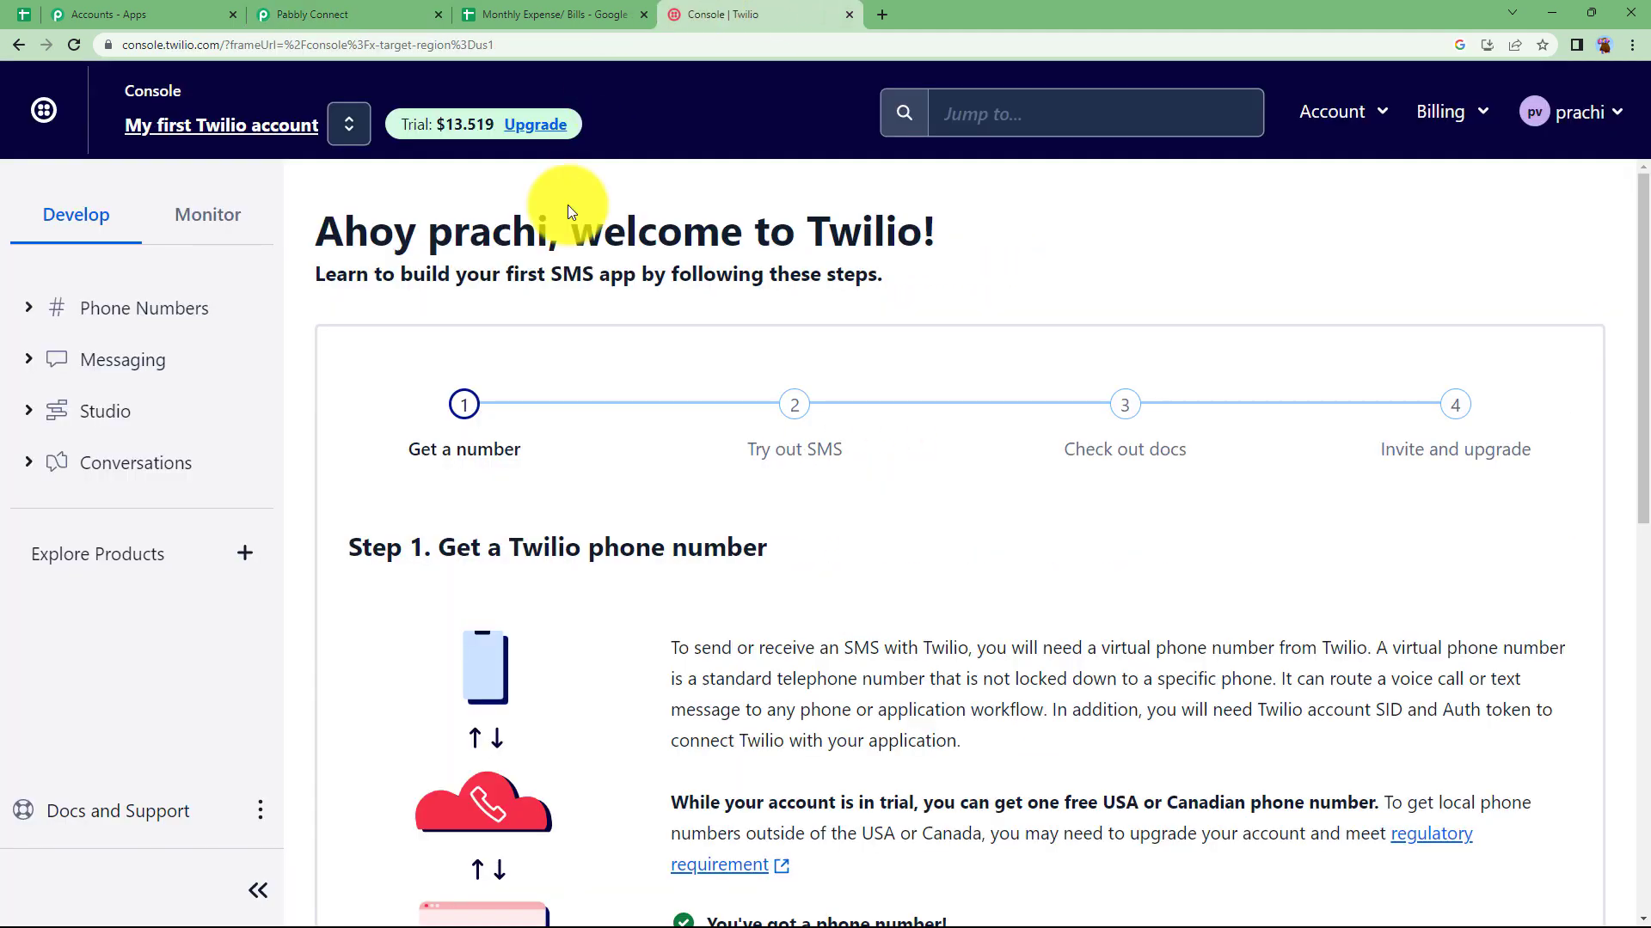
scroll(641, 441, "down", 9)
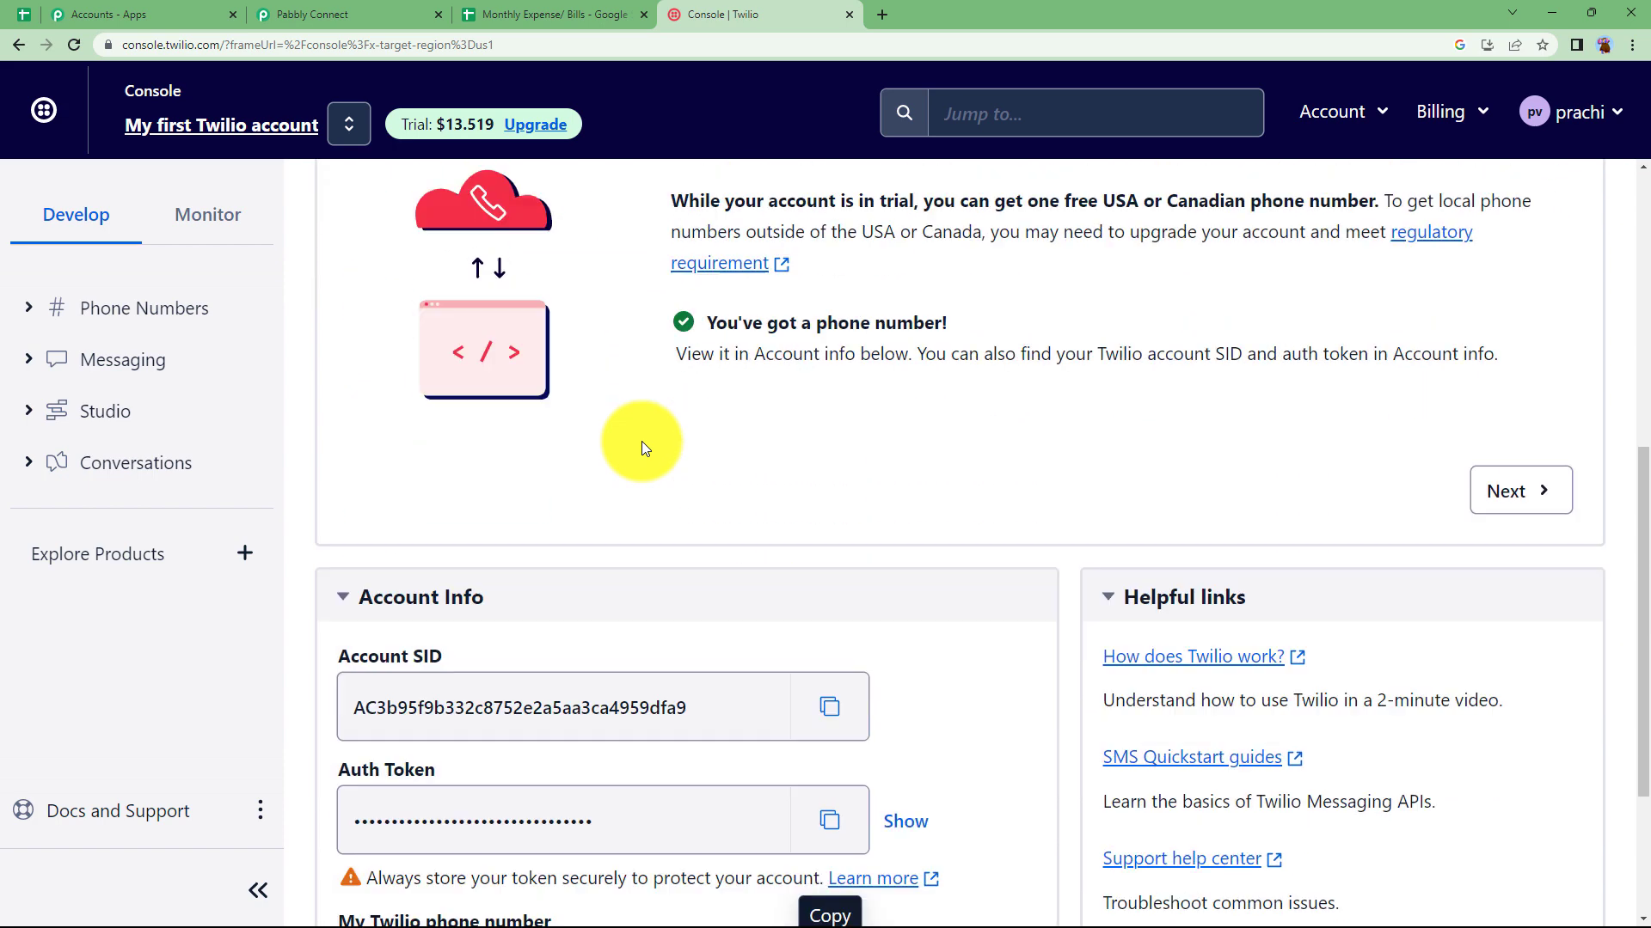
scroll(642, 442, "down", 1)
left_click(829, 451)
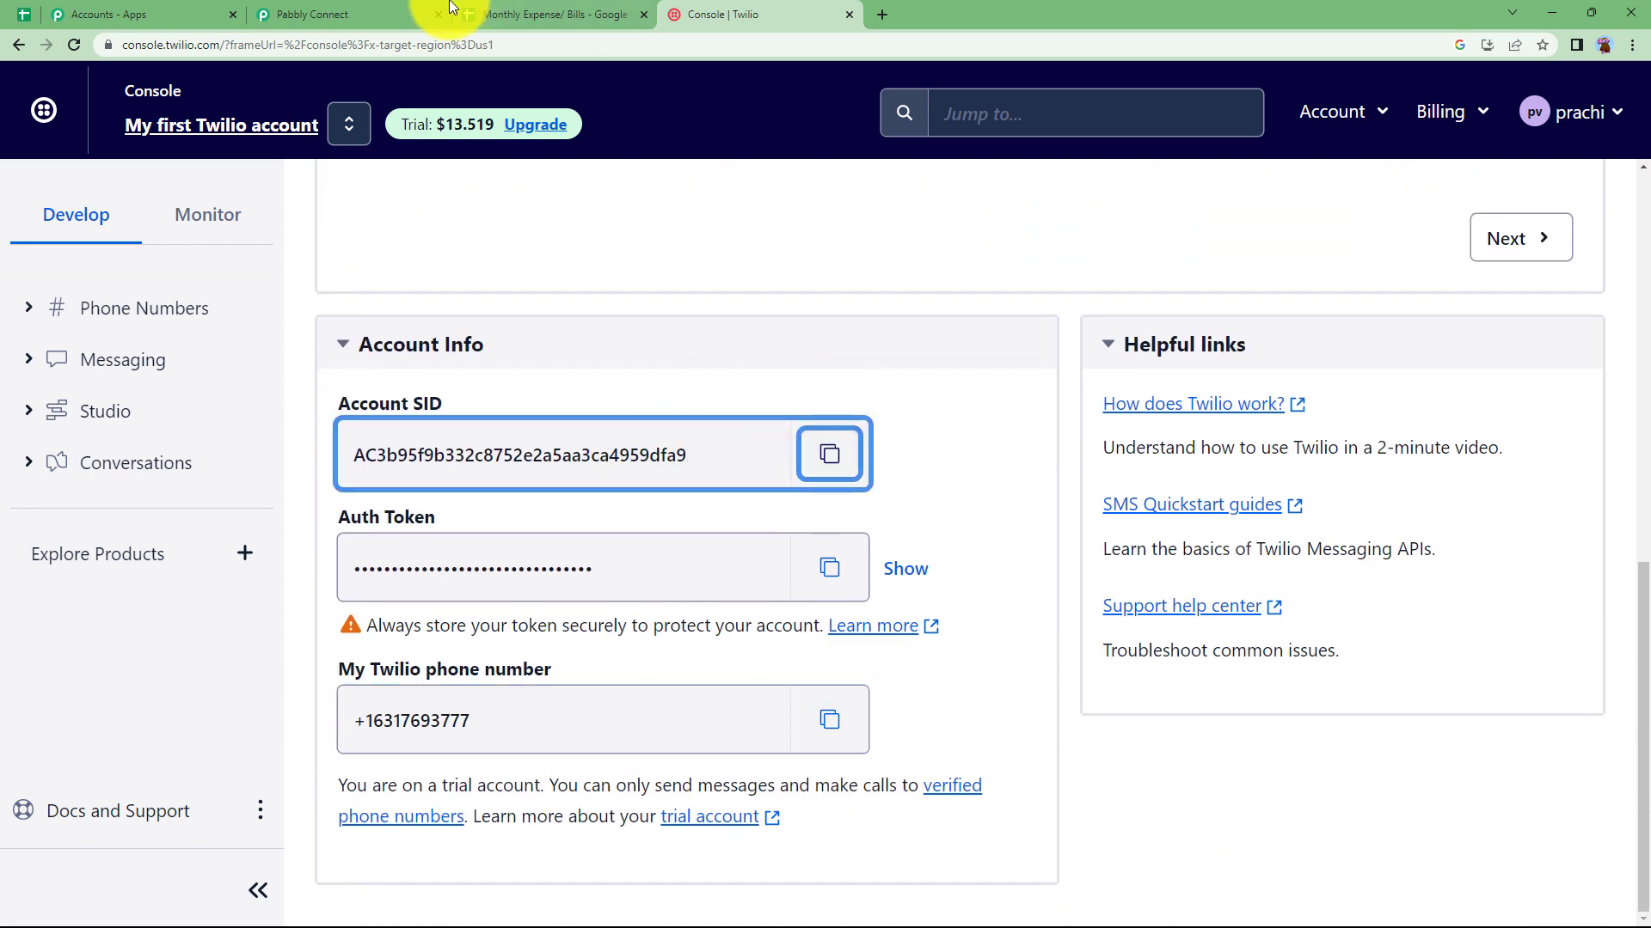
left_click(402, 24)
left_click(944, 391)
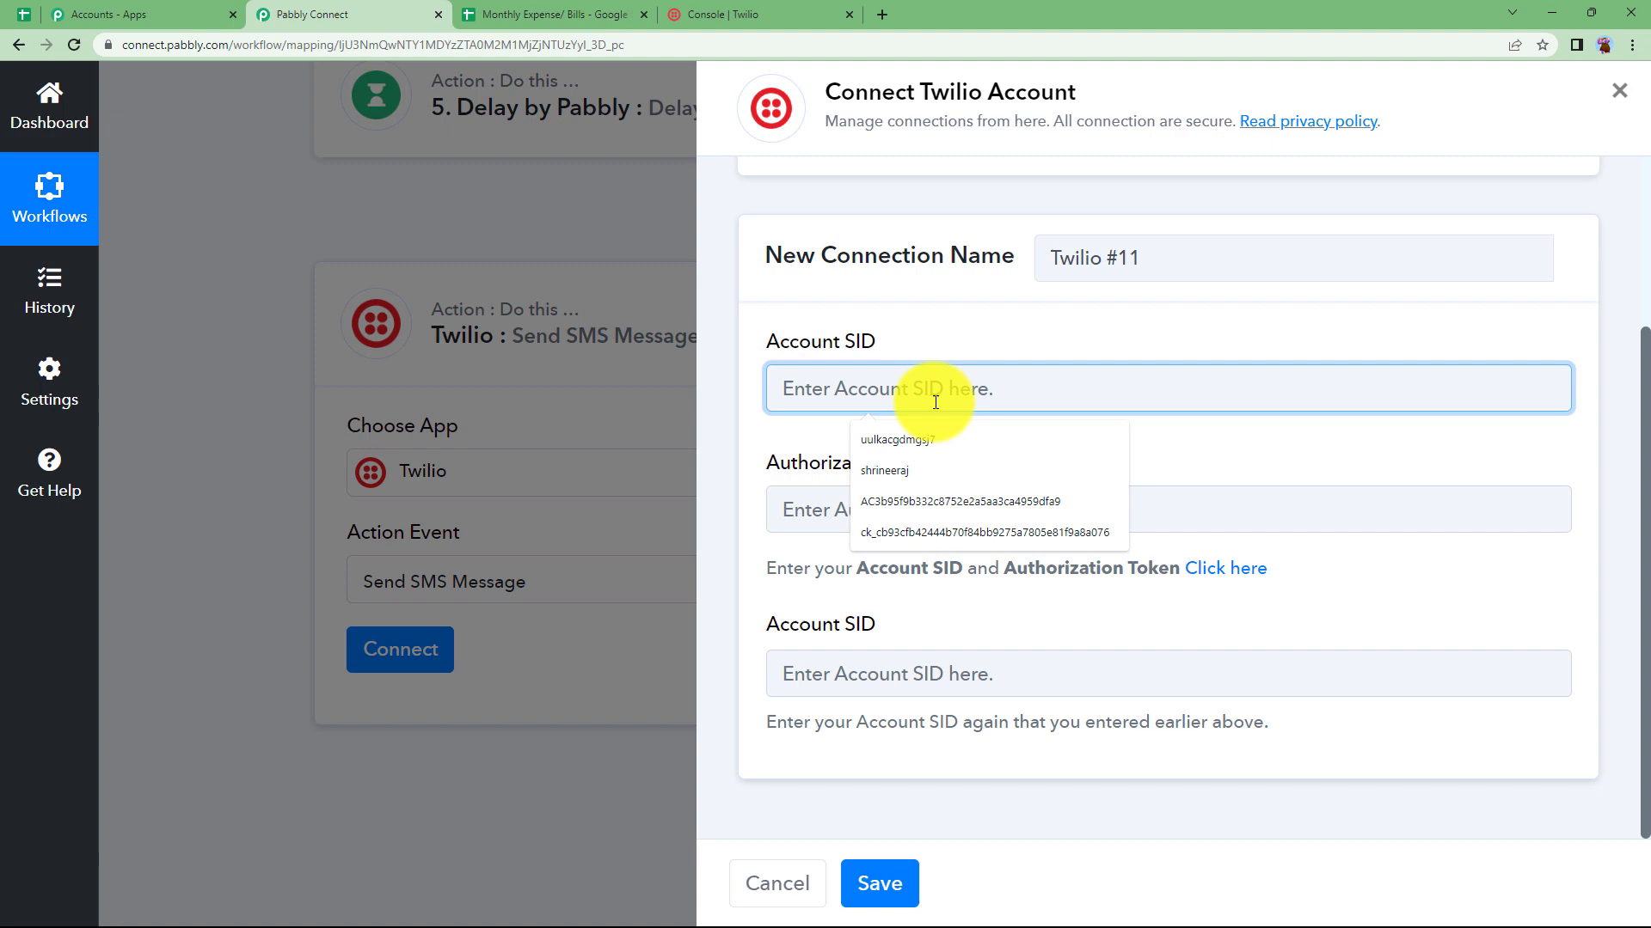
key("ctrl+v")
left_click(914, 674)
key("ctrl+v")
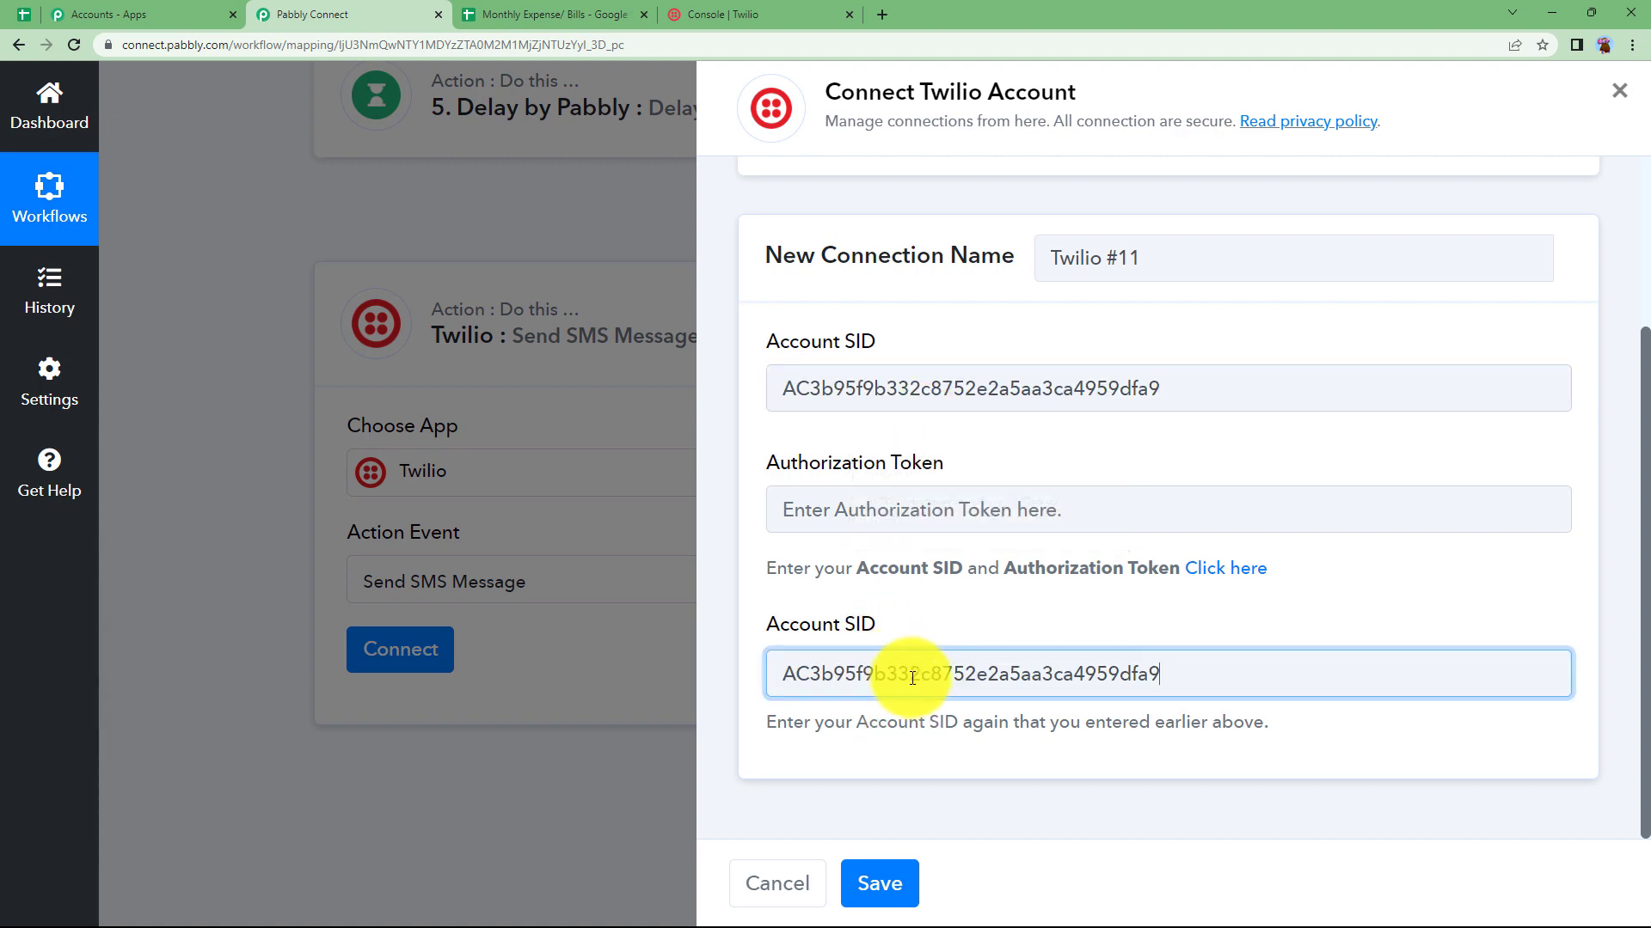
Paste the Twilio auth token into Authorization Token and save the connection
left_click(800, 7)
left_click(828, 567)
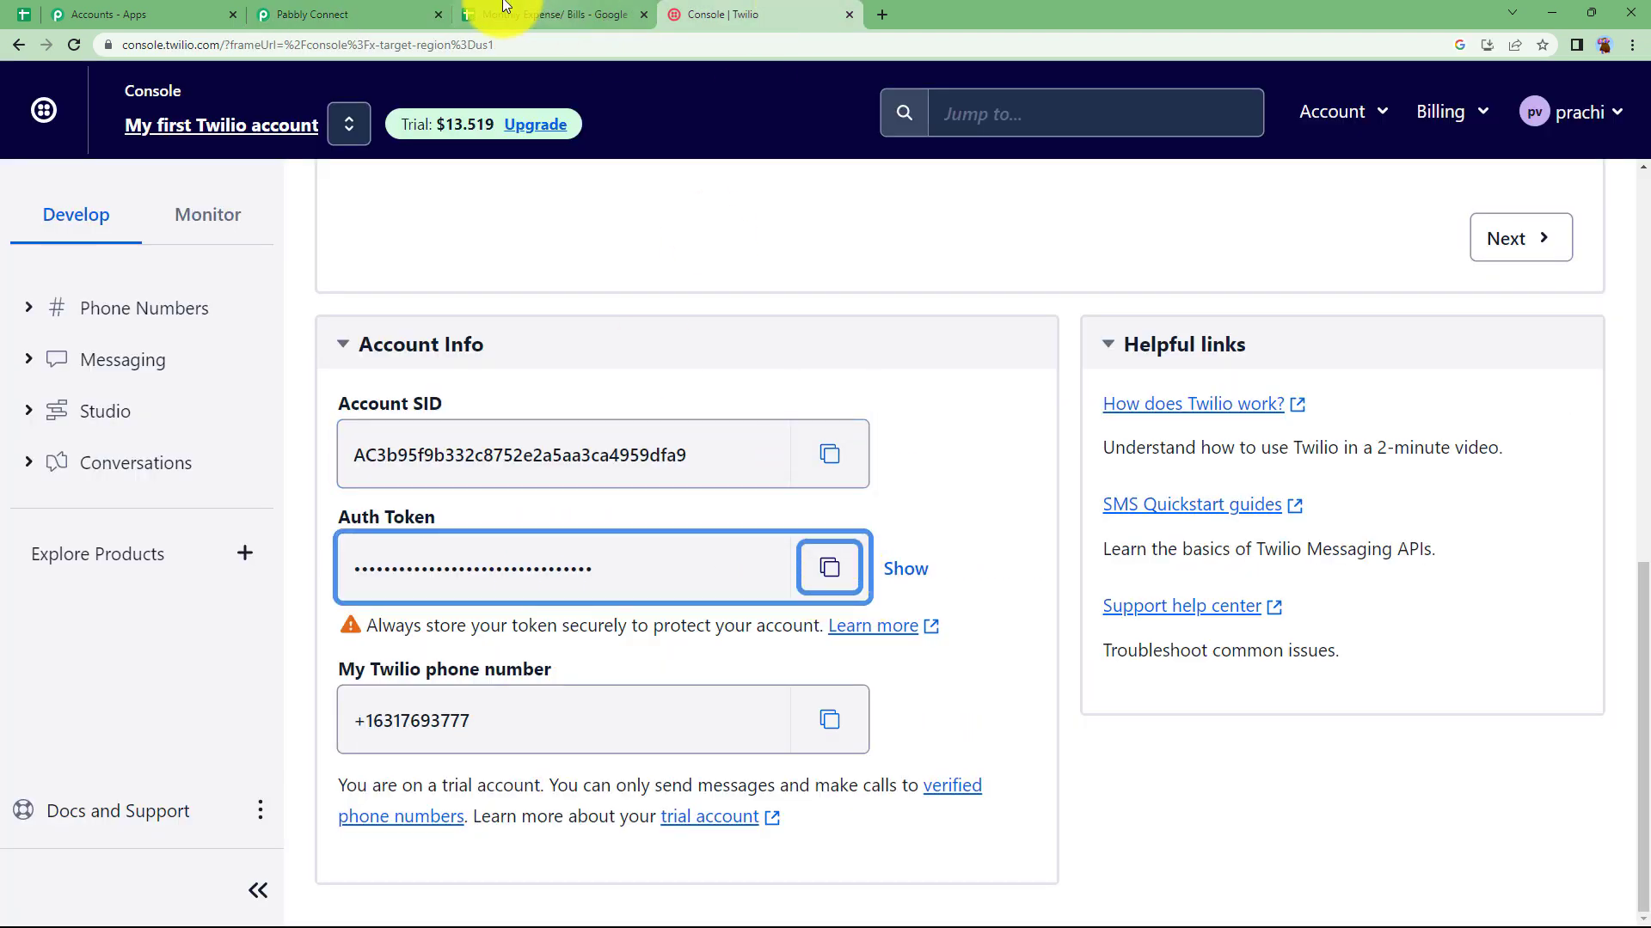
left_click(379, 15)
left_click(821, 512)
key("ctrl+v")
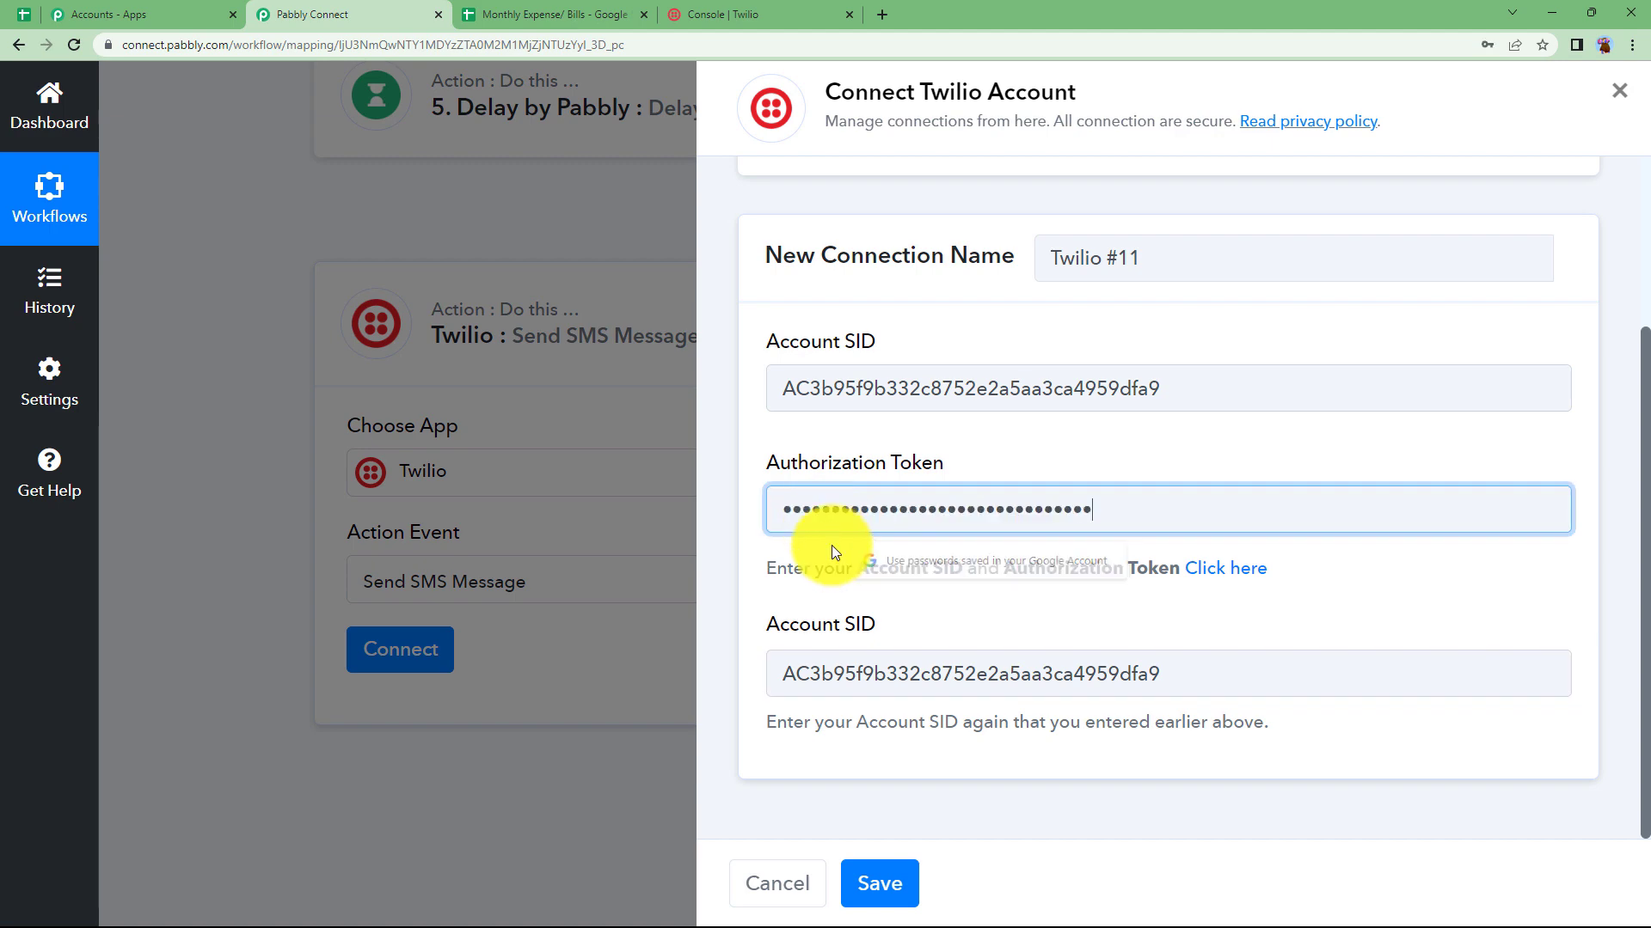
left_click(889, 880)
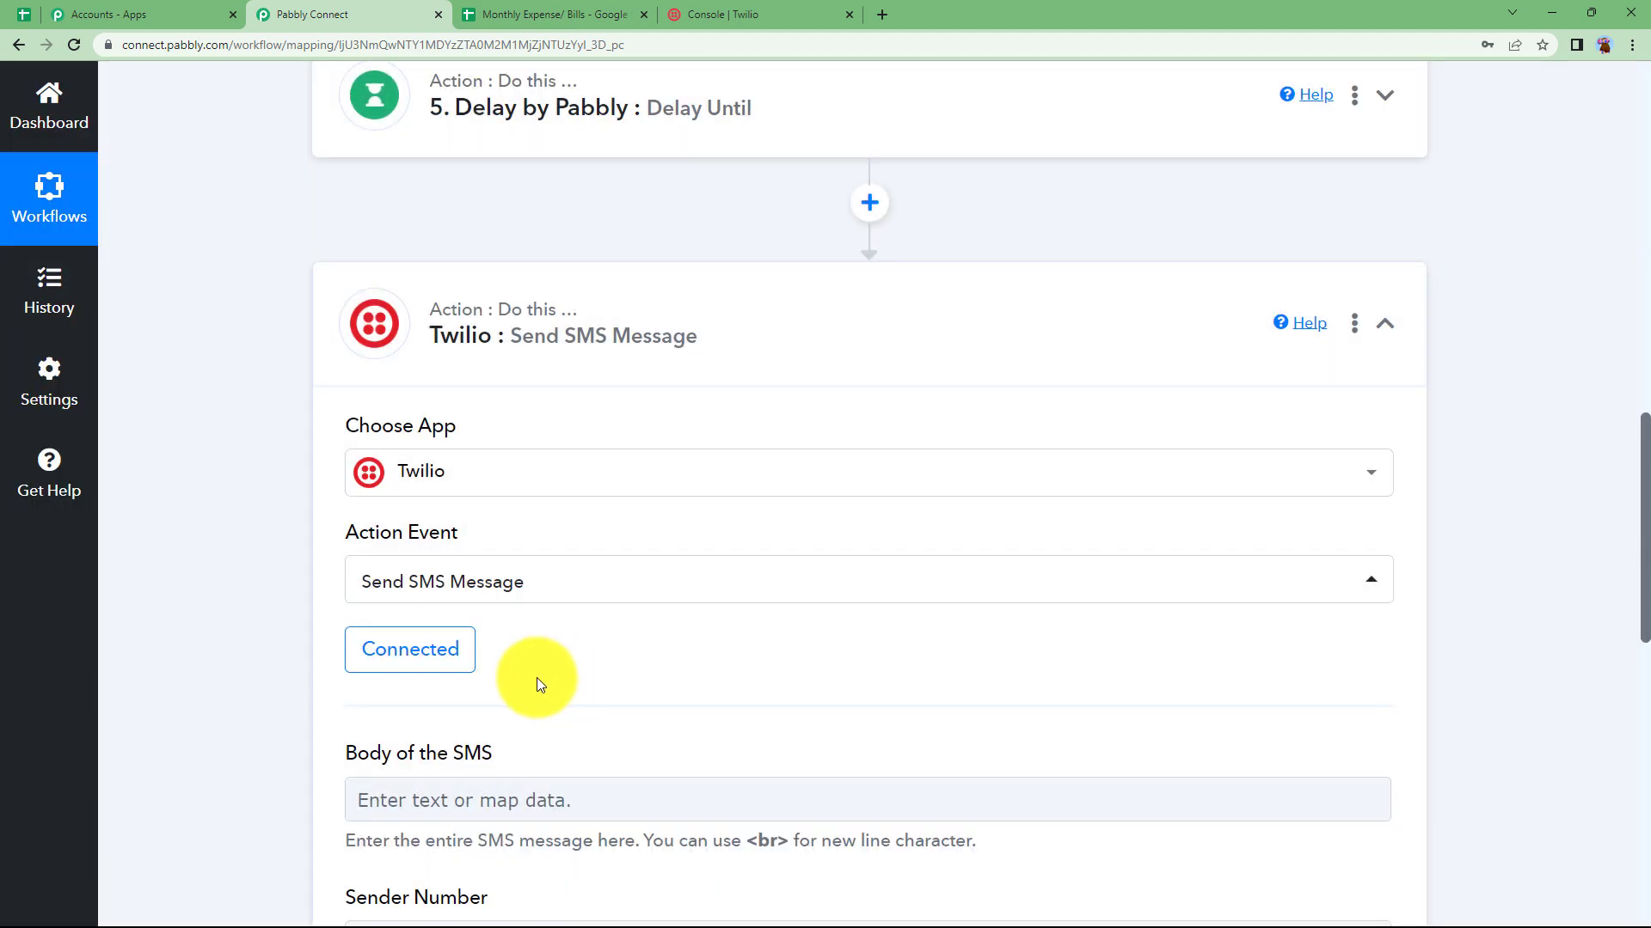
Fill Sender Number with the phone number copied from the Twilio console
scroll(516, 636, "down", 3)
left_click(461, 540)
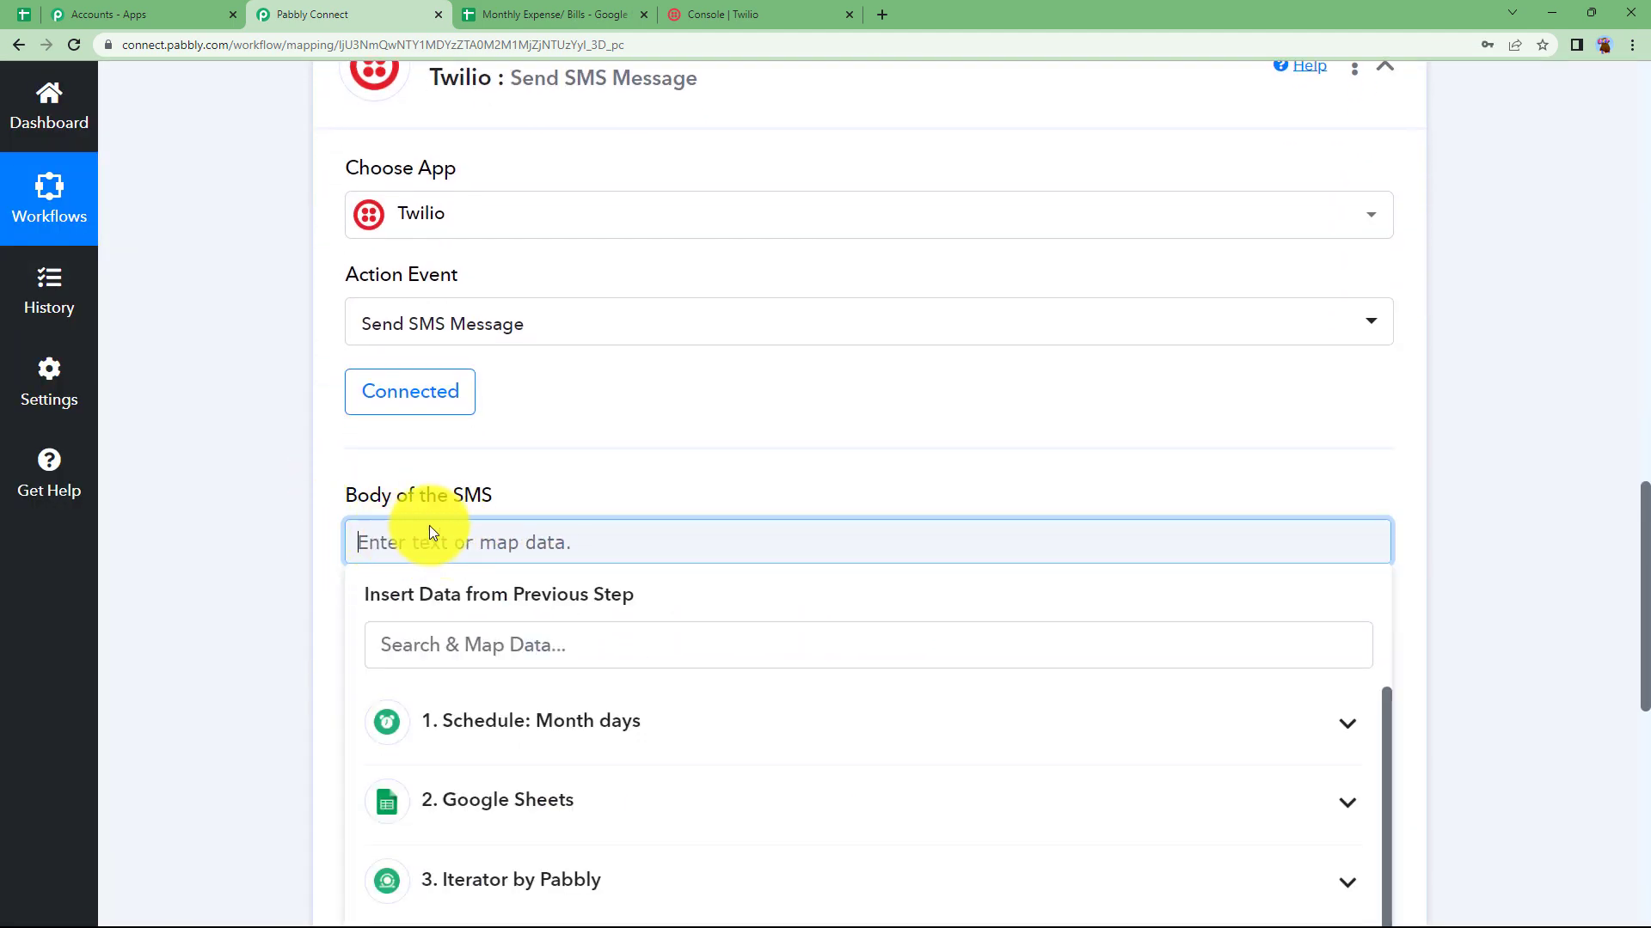
left_click(577, 435)
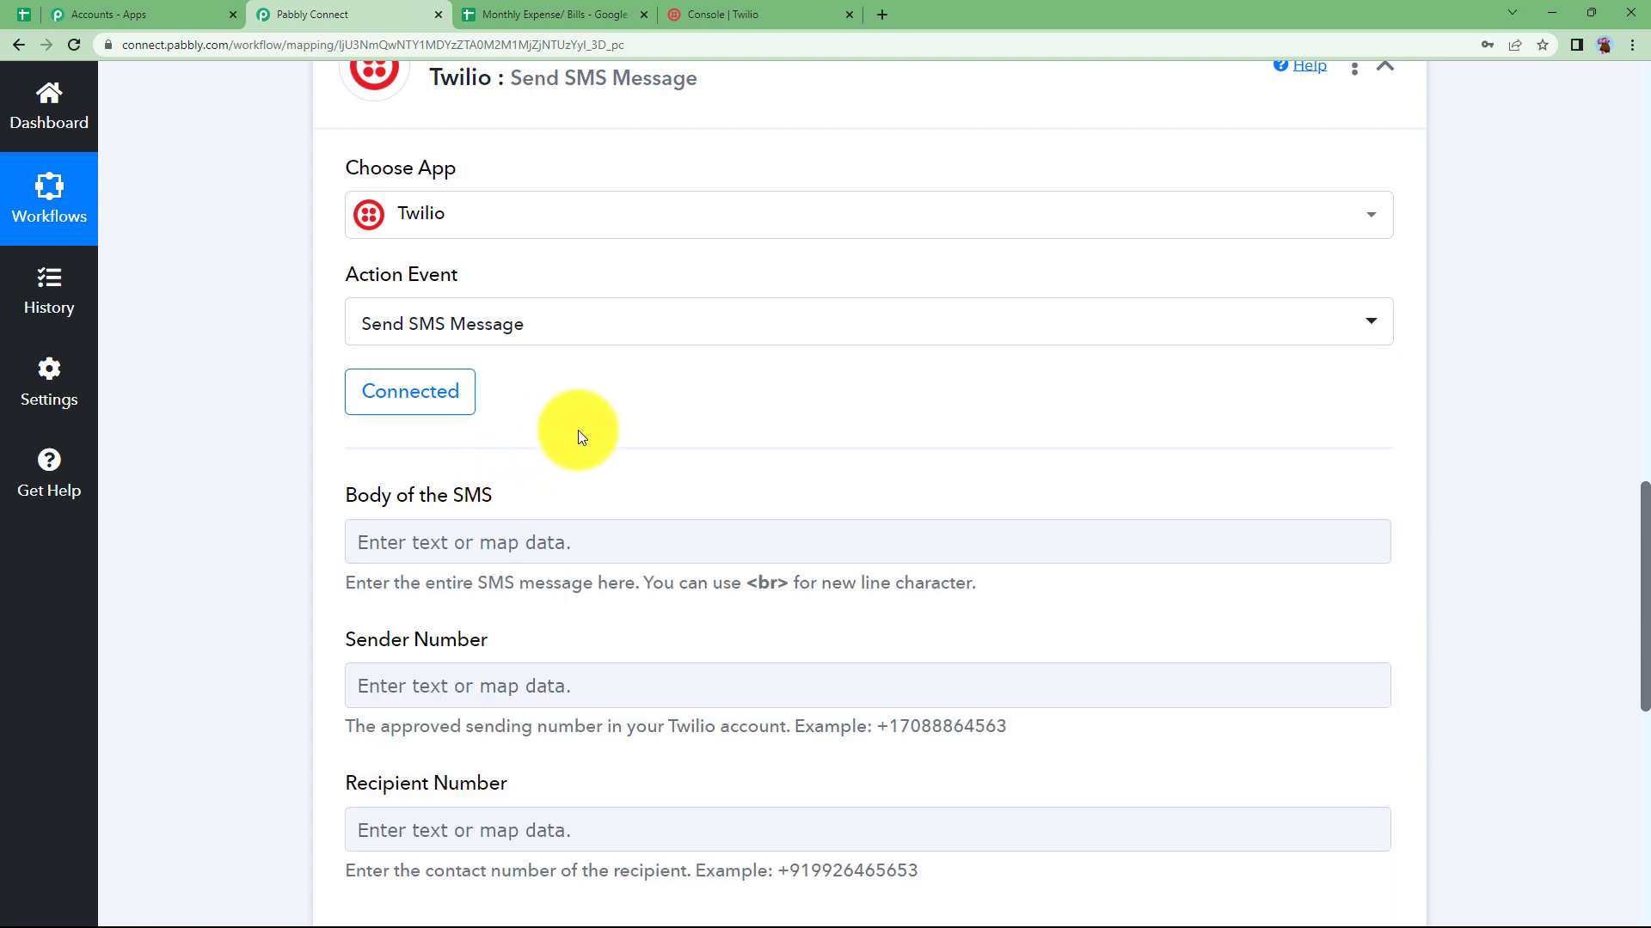
left_click(430, 681)
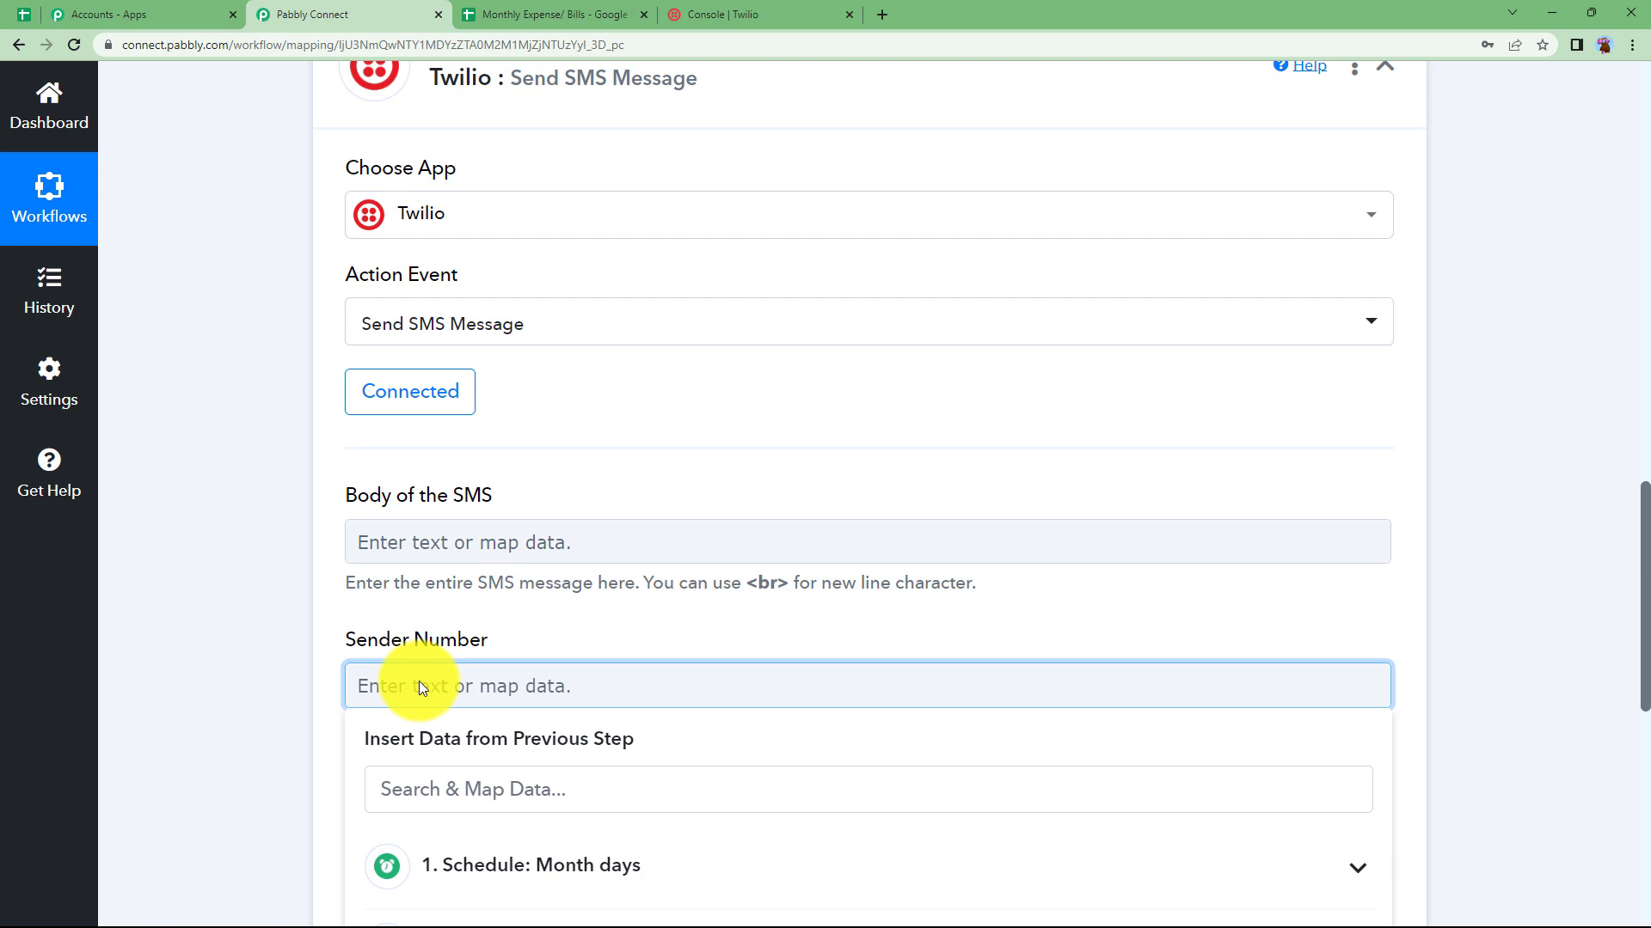
left_click(722, 14)
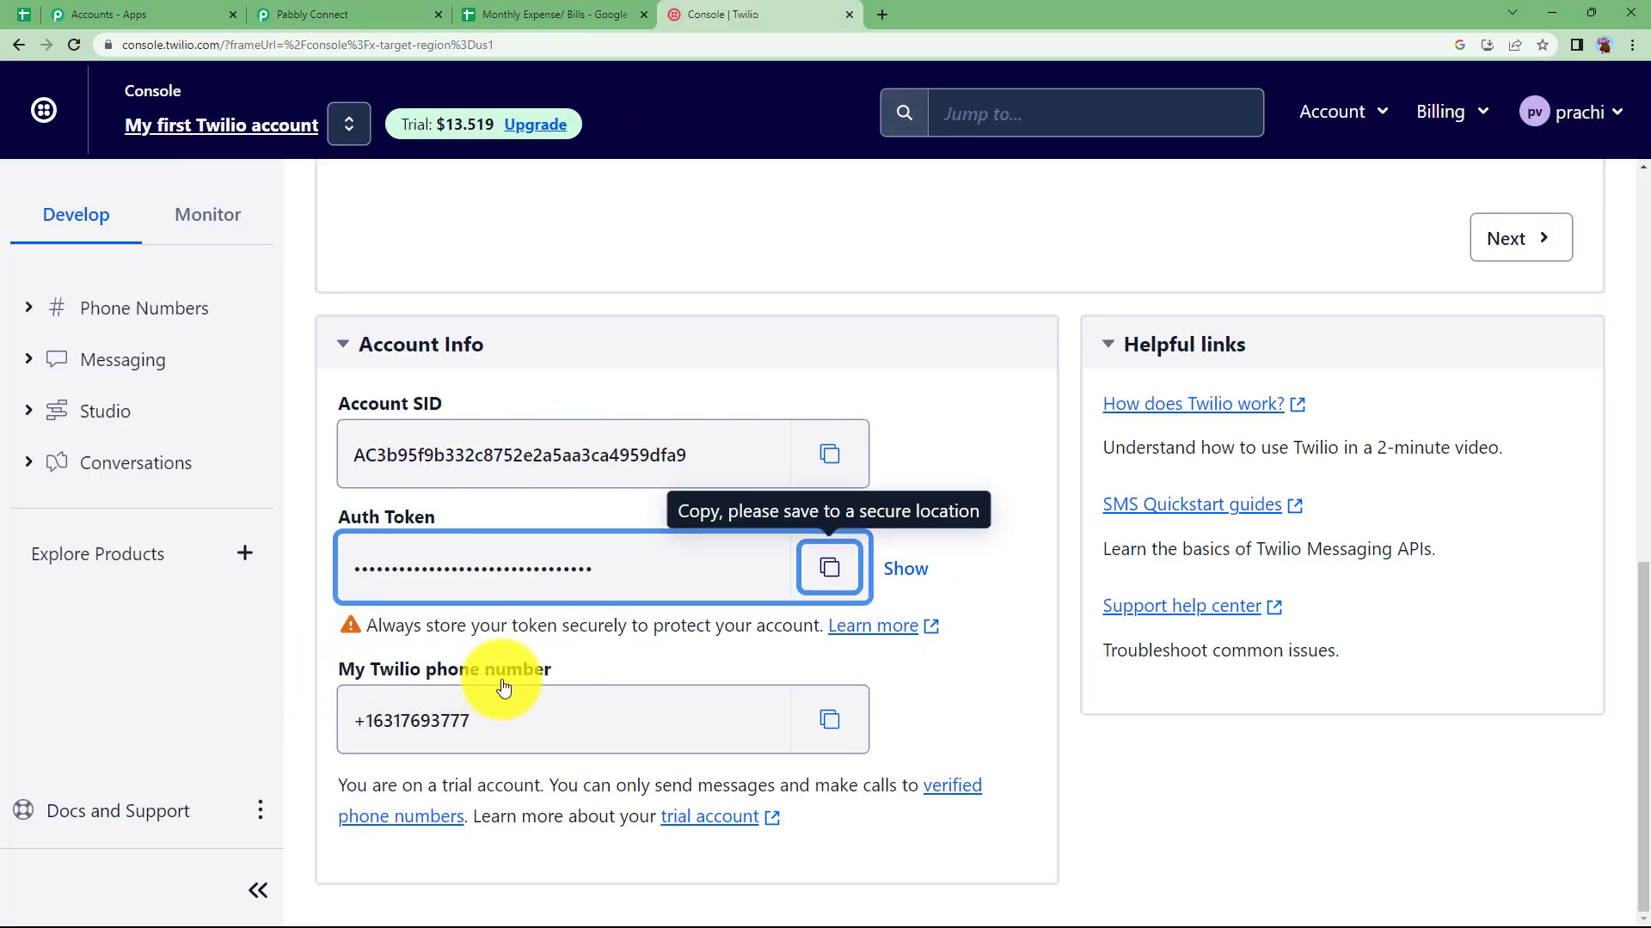
left_click(829, 720)
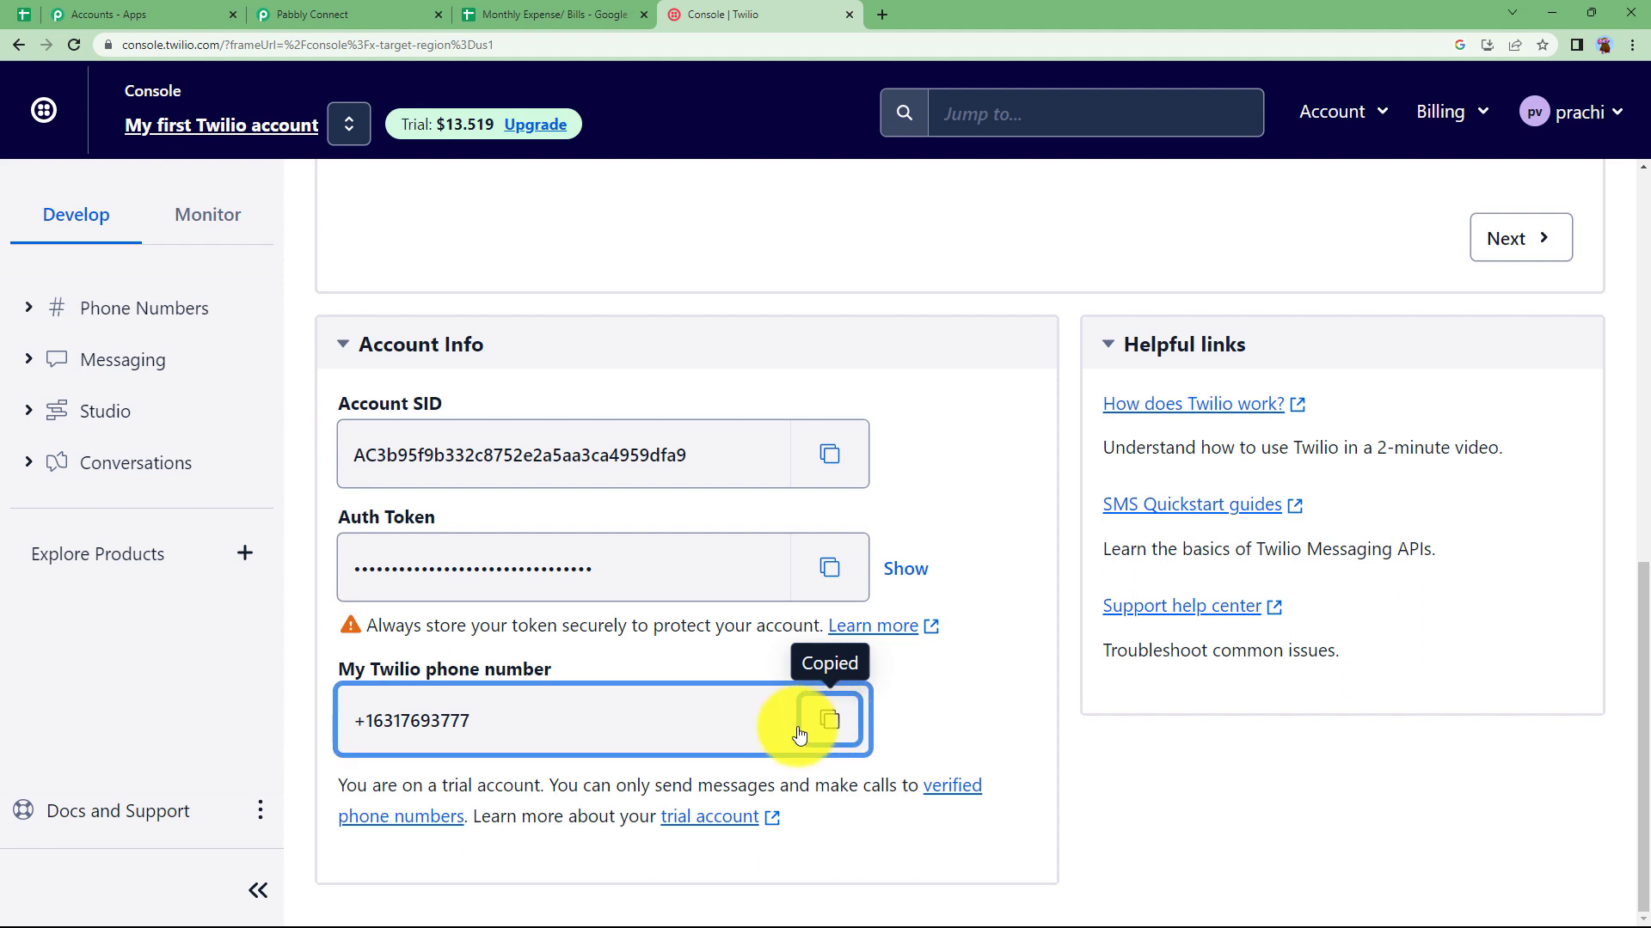
left_click(344, 14)
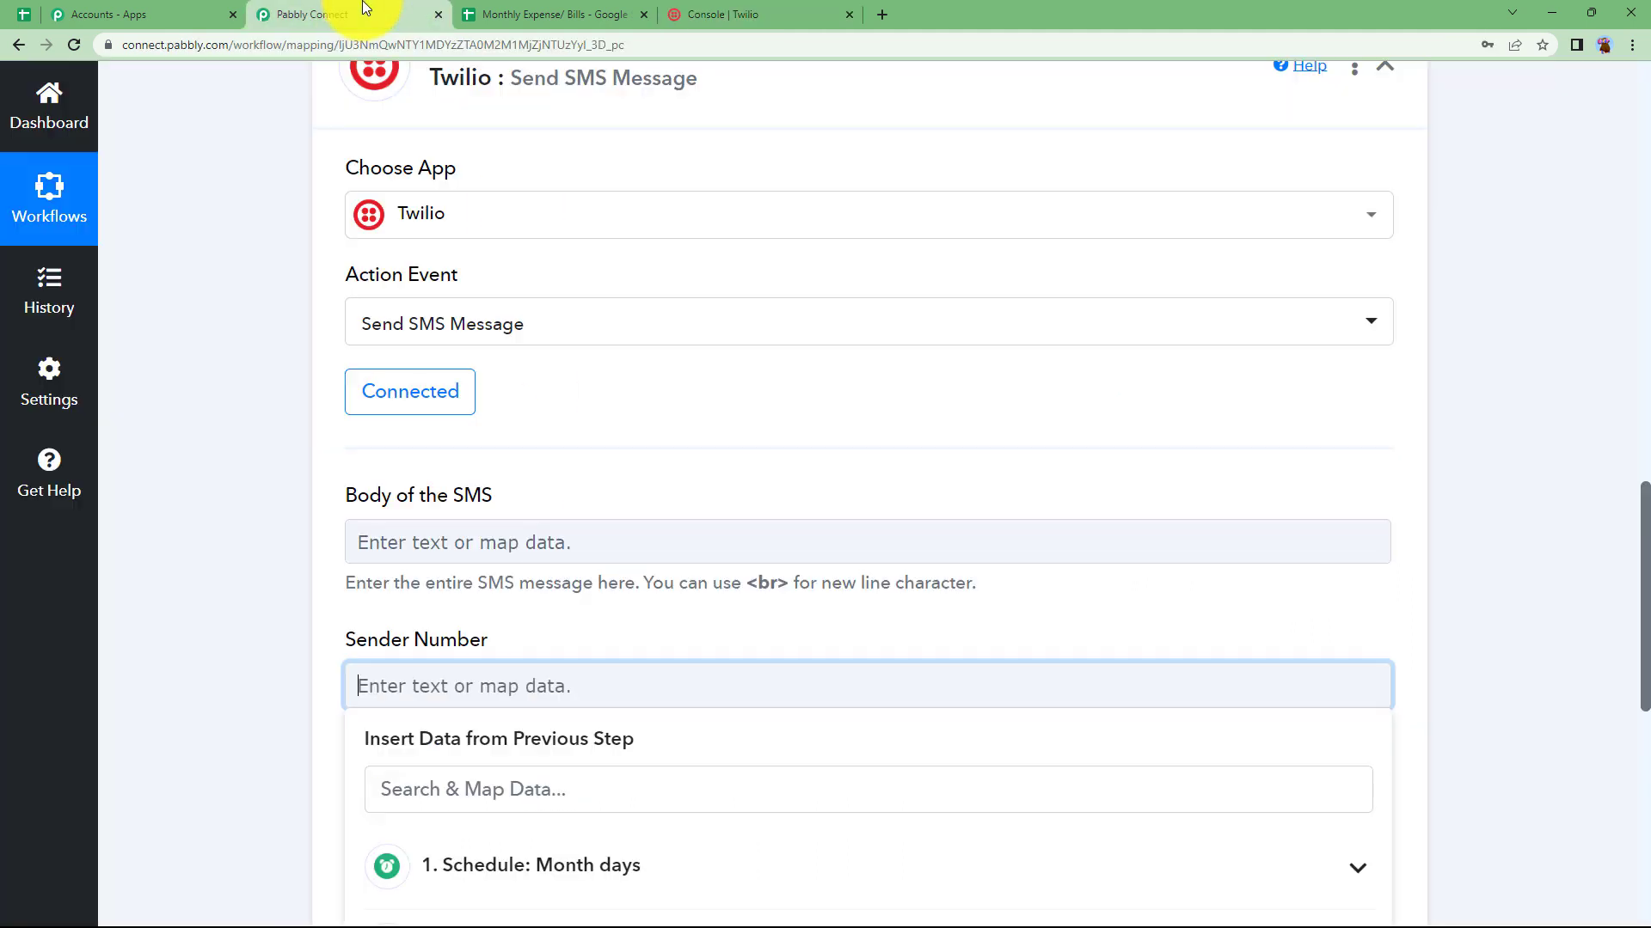
key("ctrl+v")
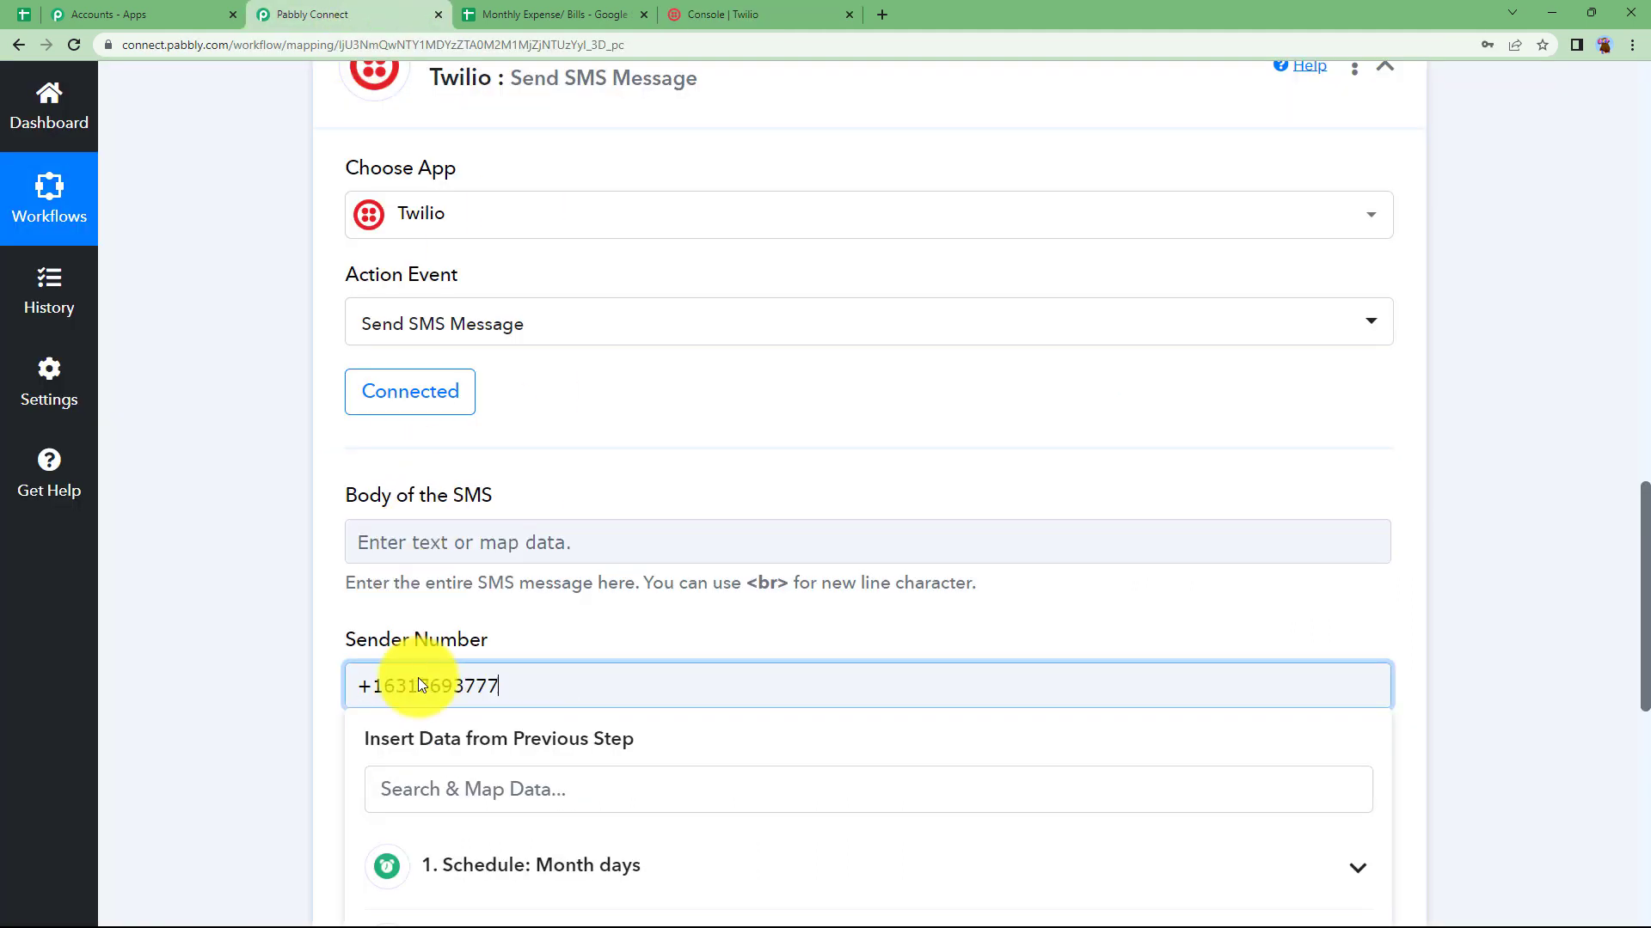
left_click(316, 677)
scroll(343, 701, "down", 2)
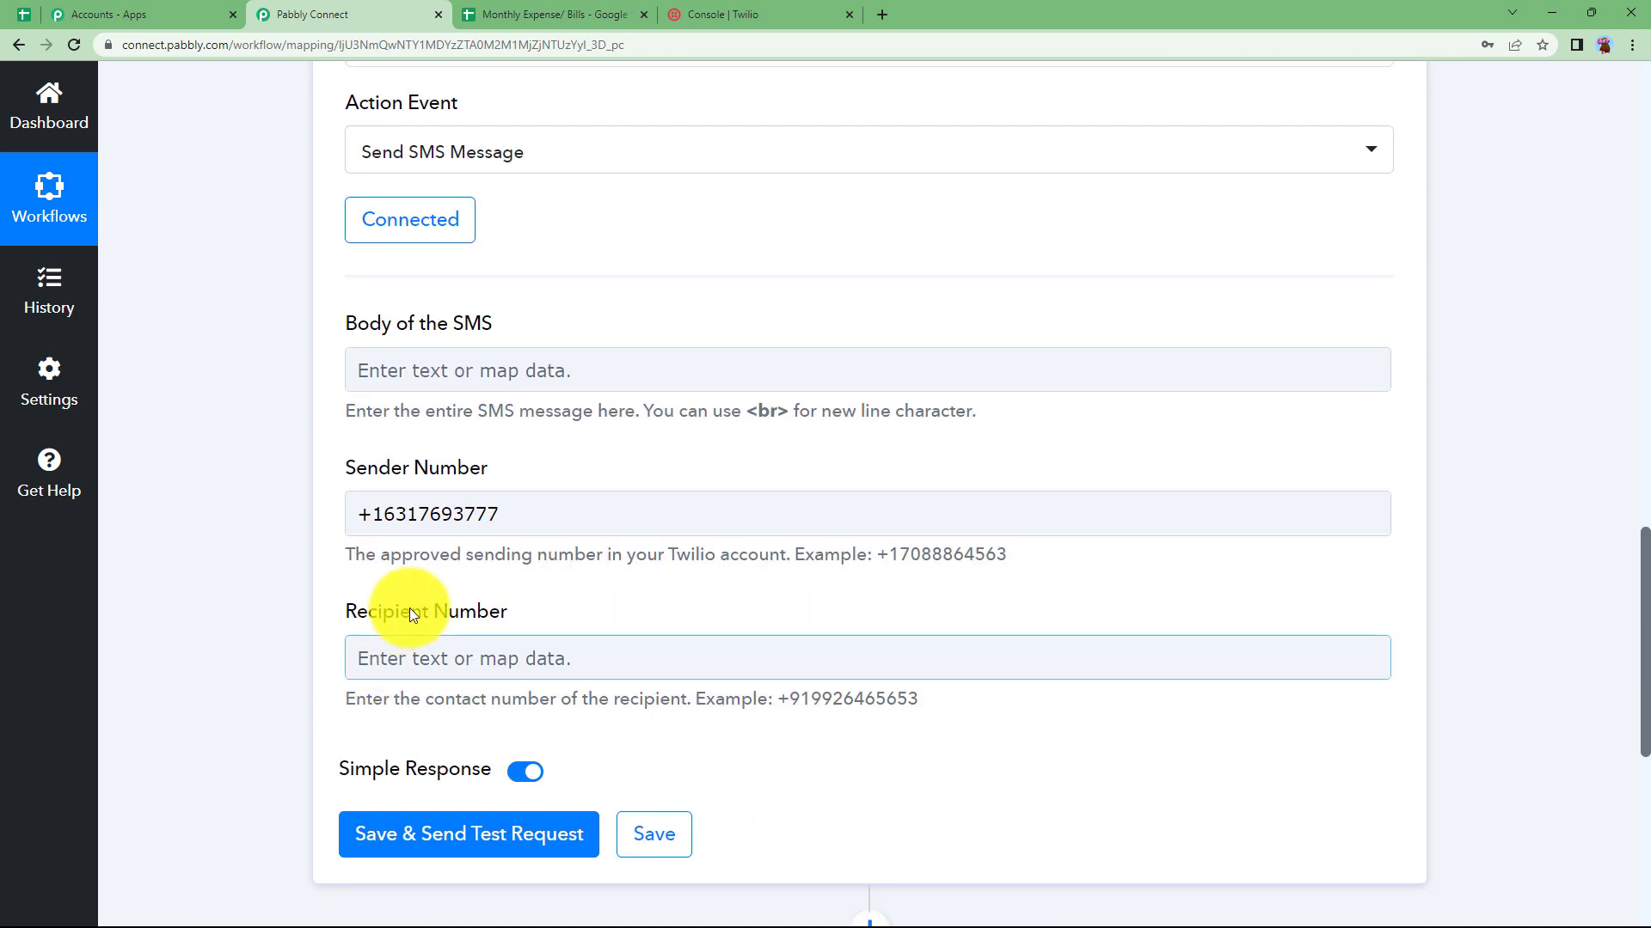
left_click(416, 658)
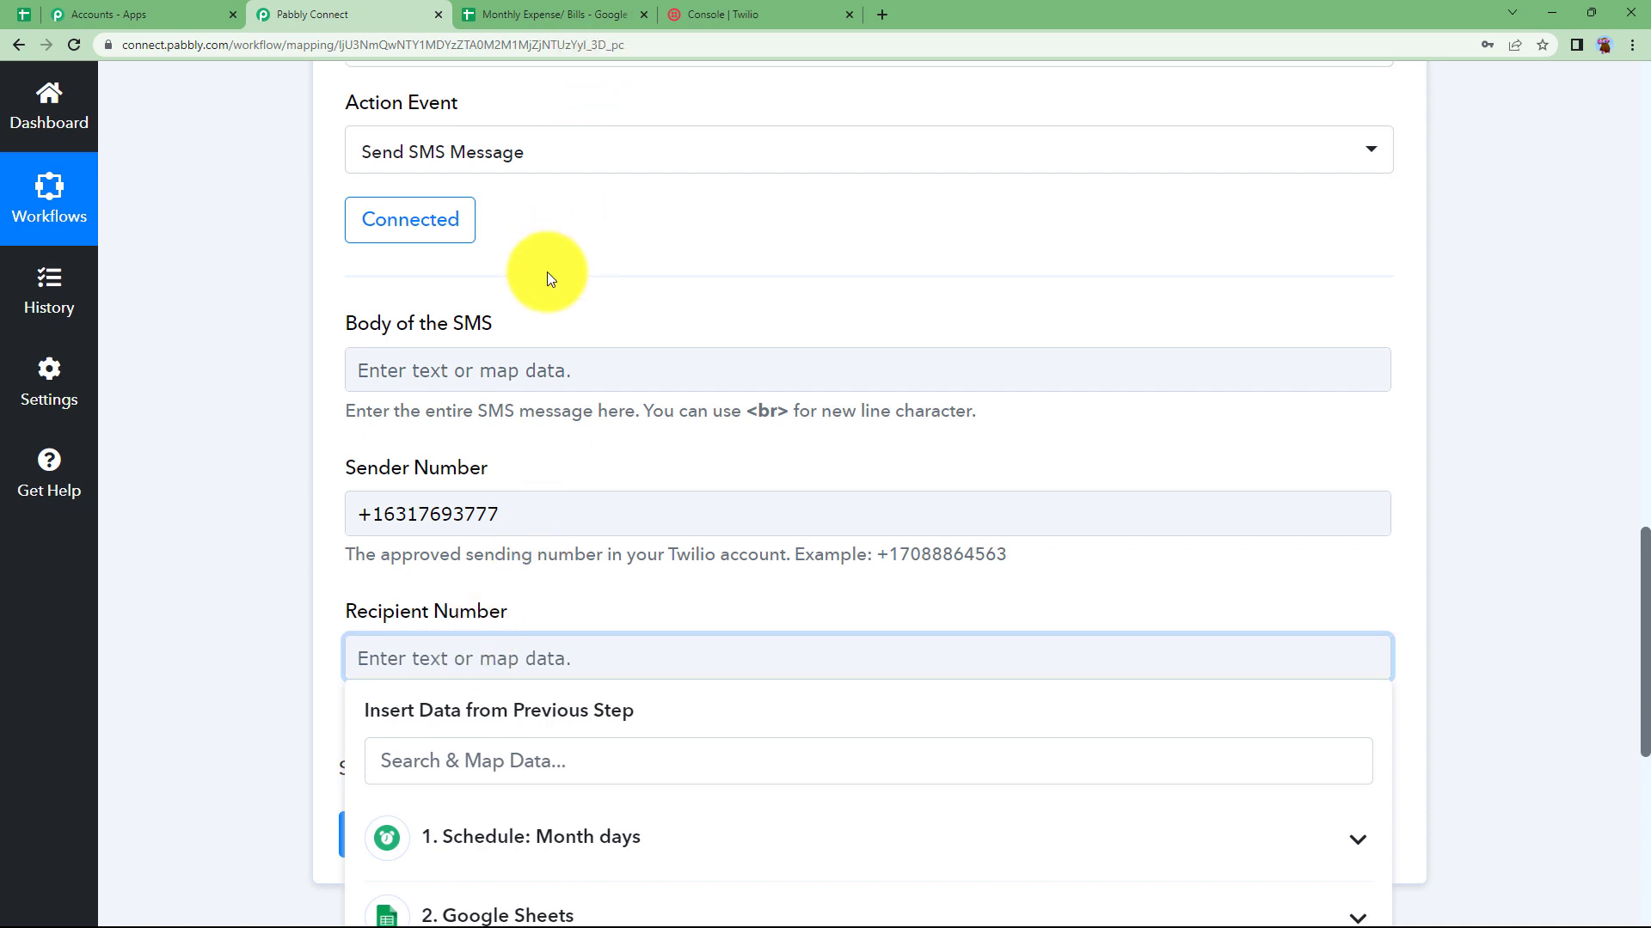
Start the SMS body with the greeting, mapped Expense and 'bill is due in 2 days, that is on'
left_click(487, 371)
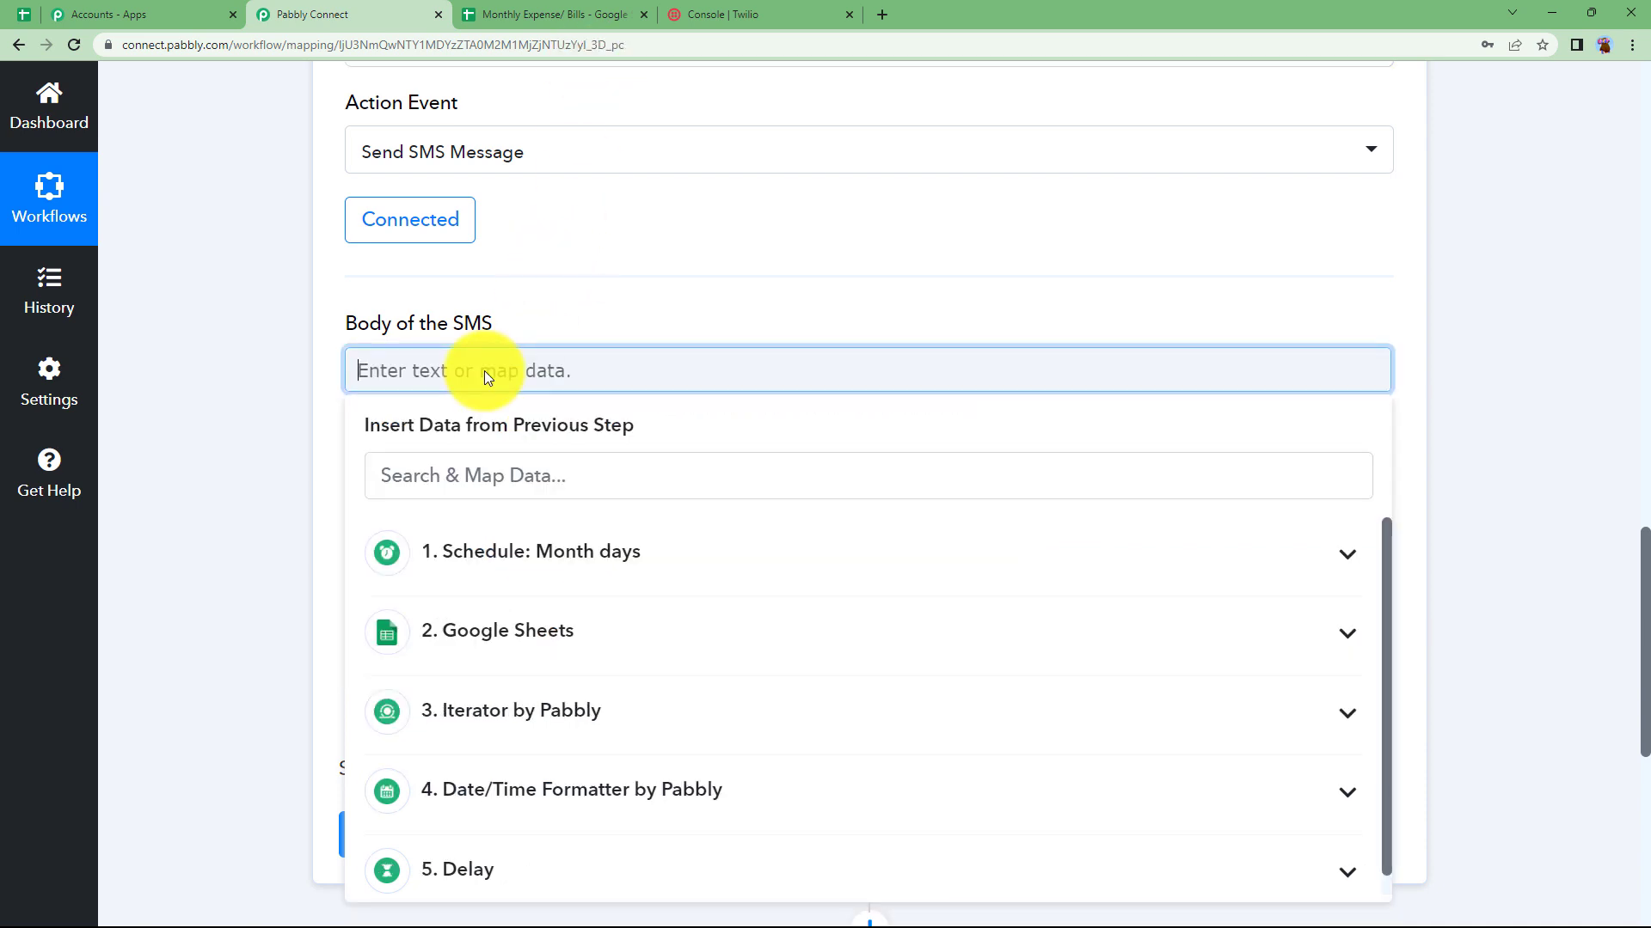
key("ctrl+v")
left_click(490, 718)
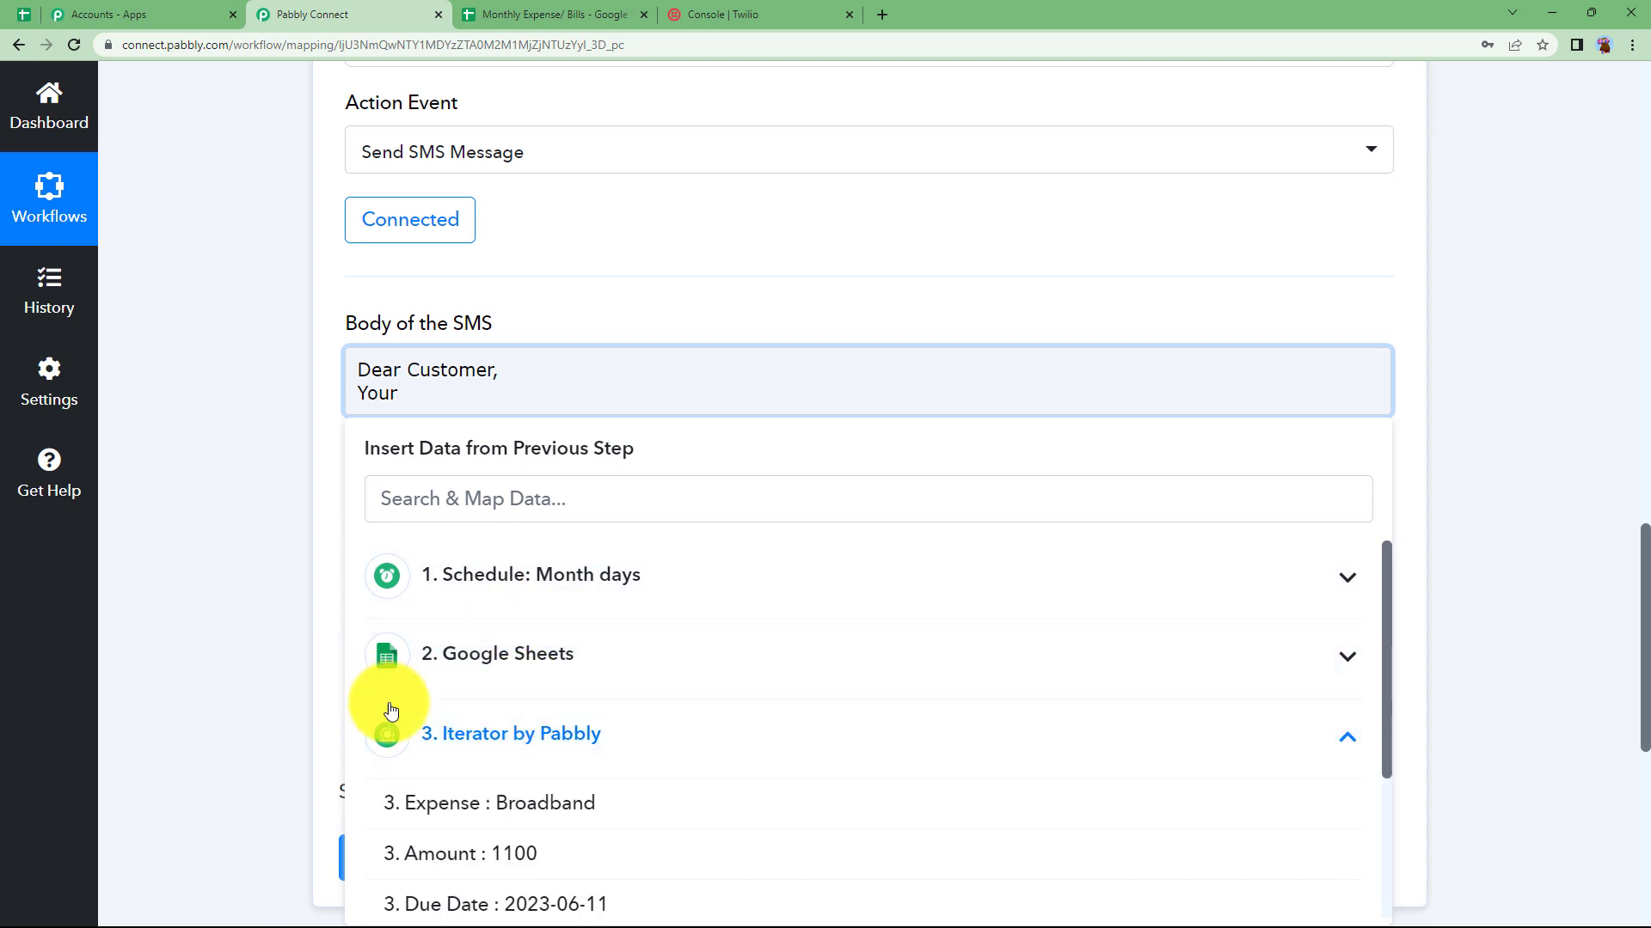
left_click(541, 803)
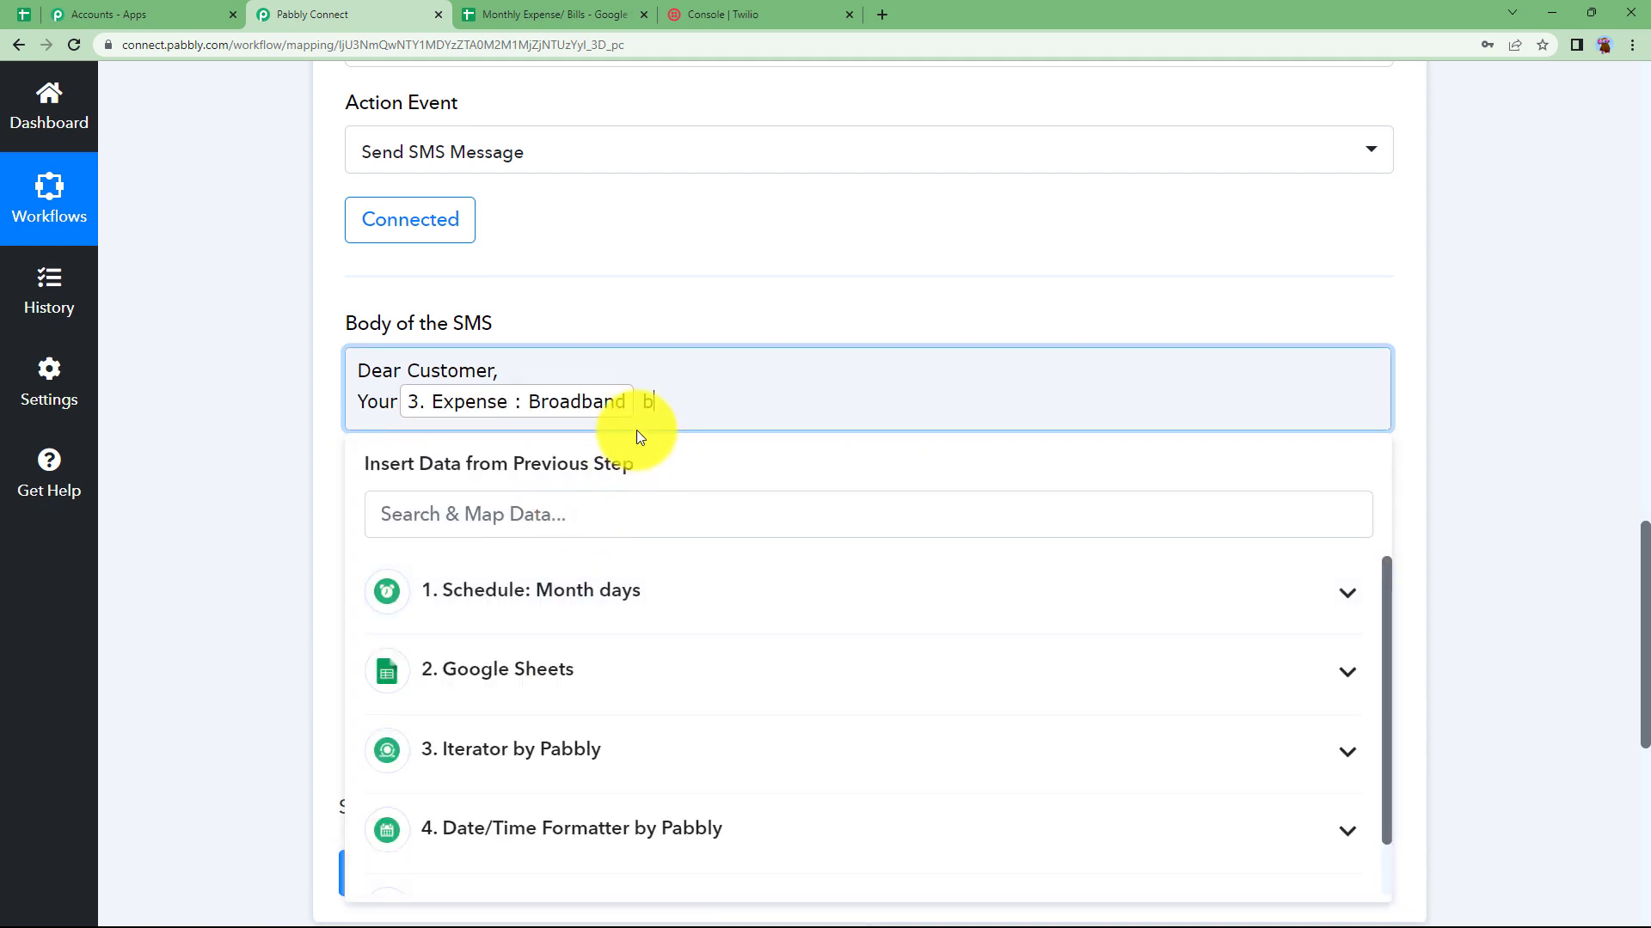
type("bill is due in 2 days, that is on")
Insert the mapped Due Date, finish the message, and check the due date in the sheet
left_click(494, 748)
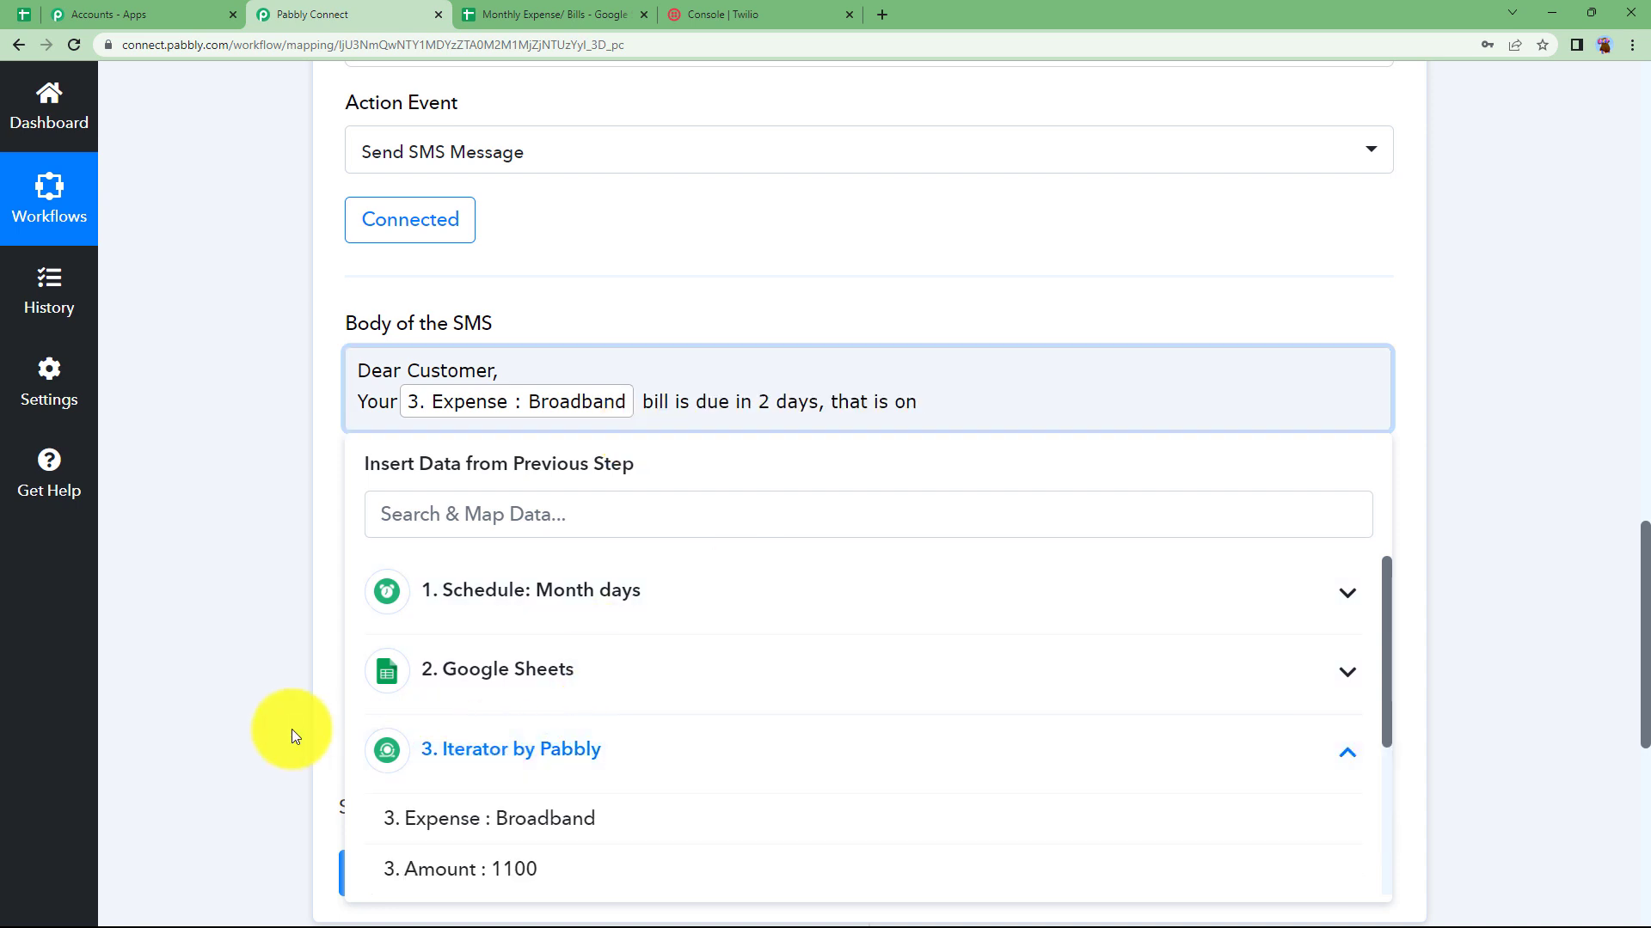
scroll(413, 729, "down", 3)
left_click(553, 663)
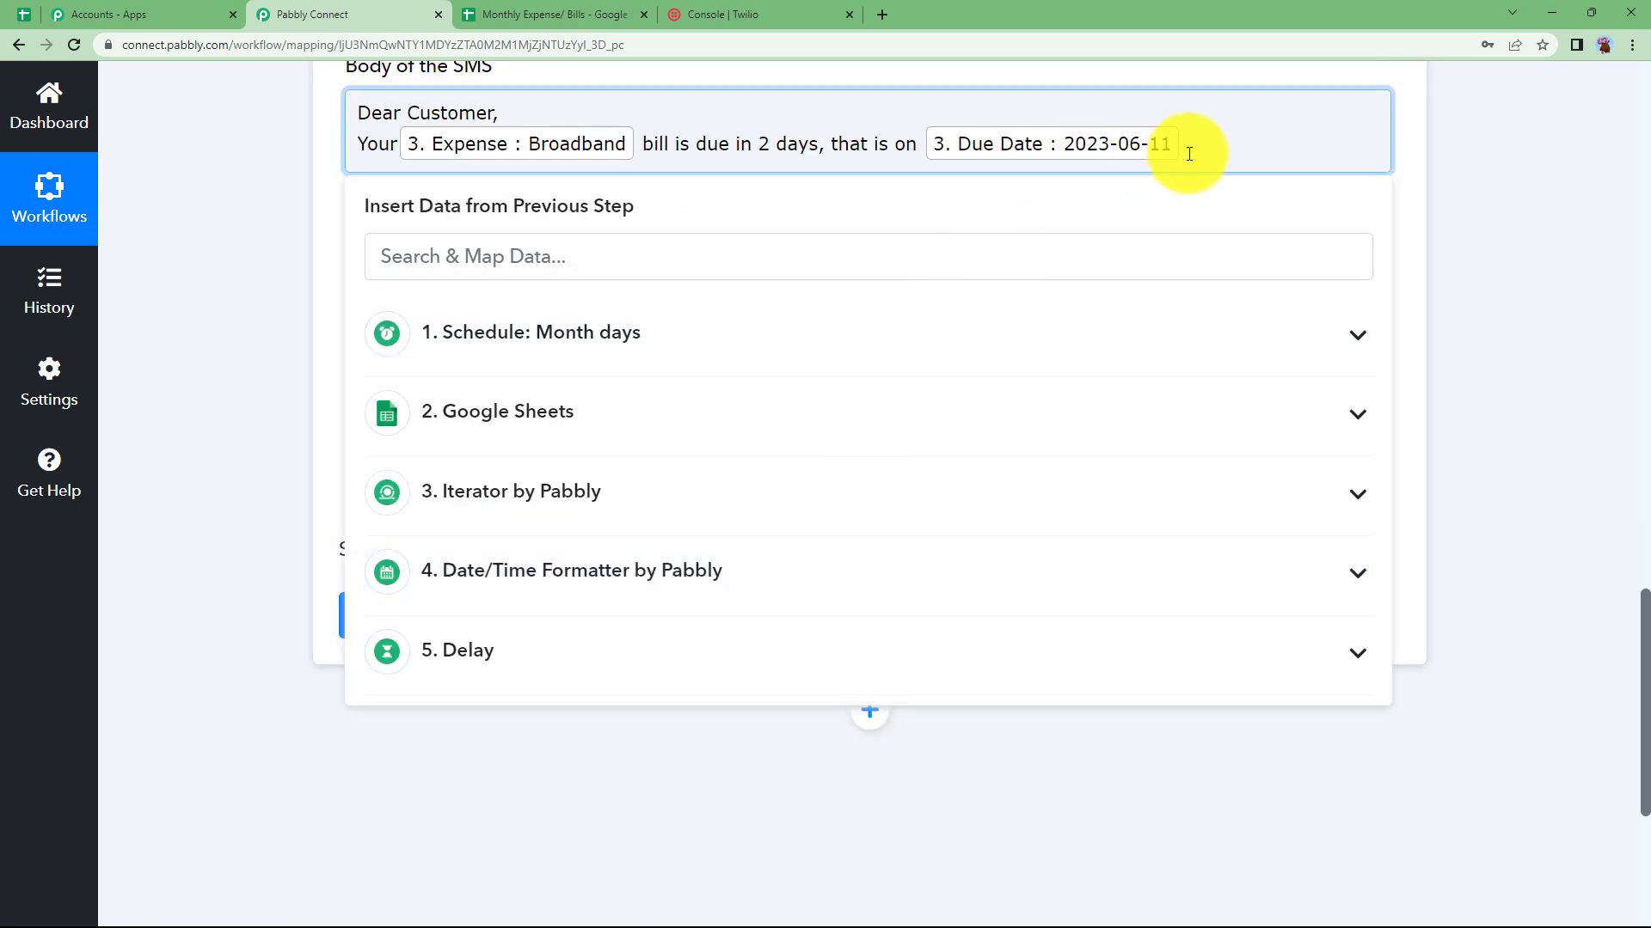
type(". ")
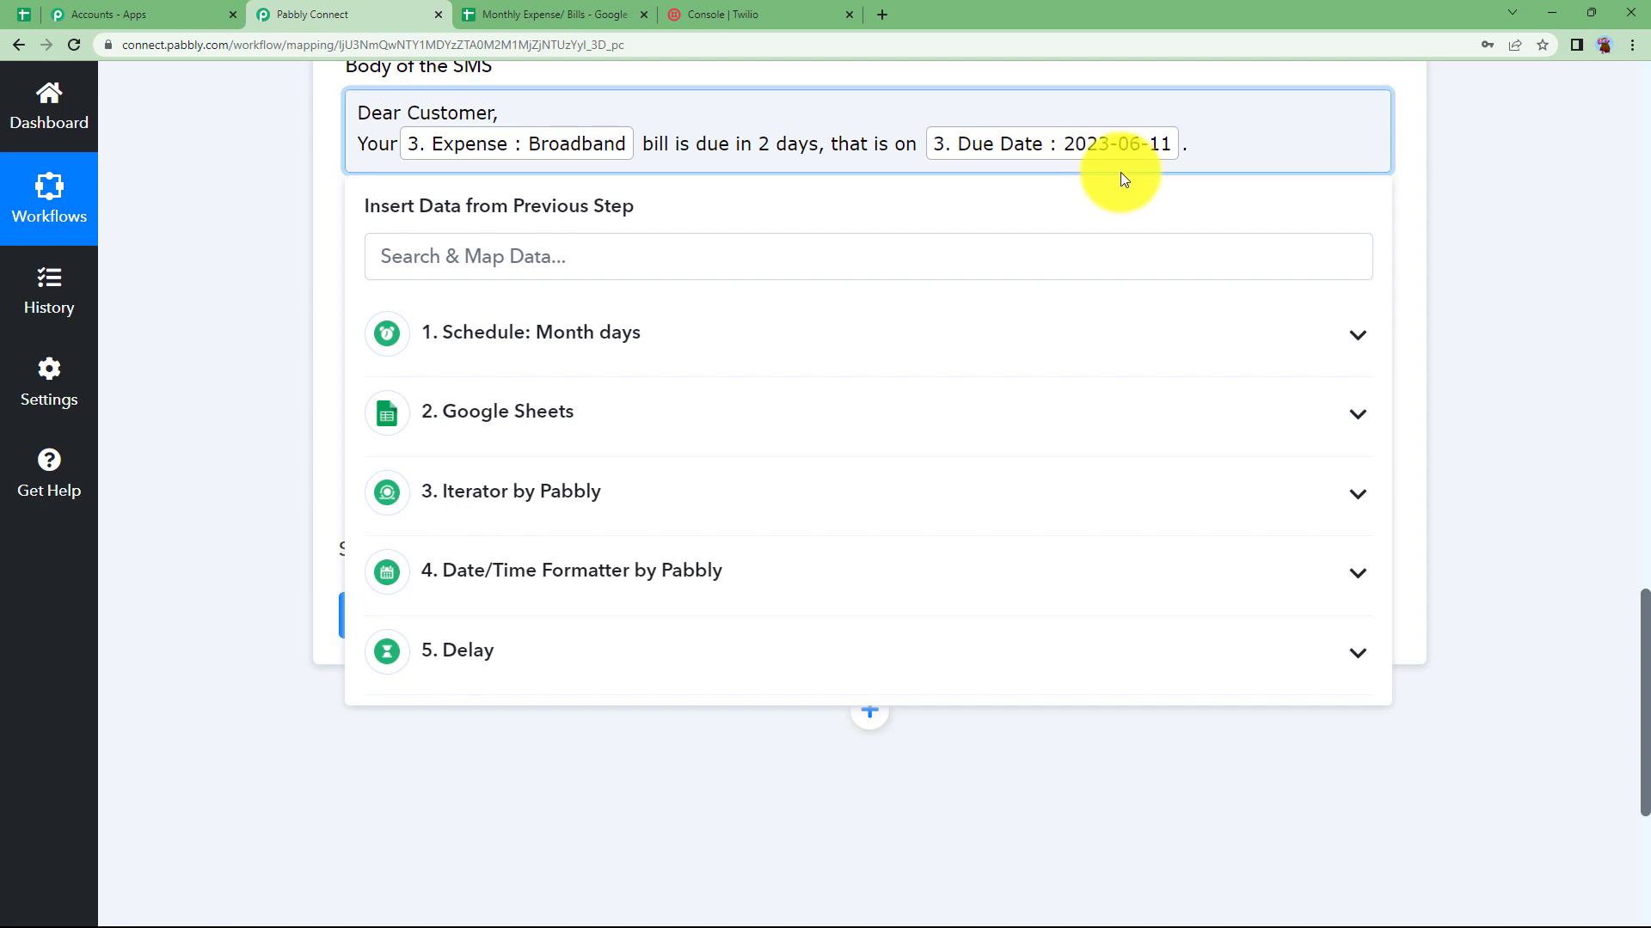
type("Pl")
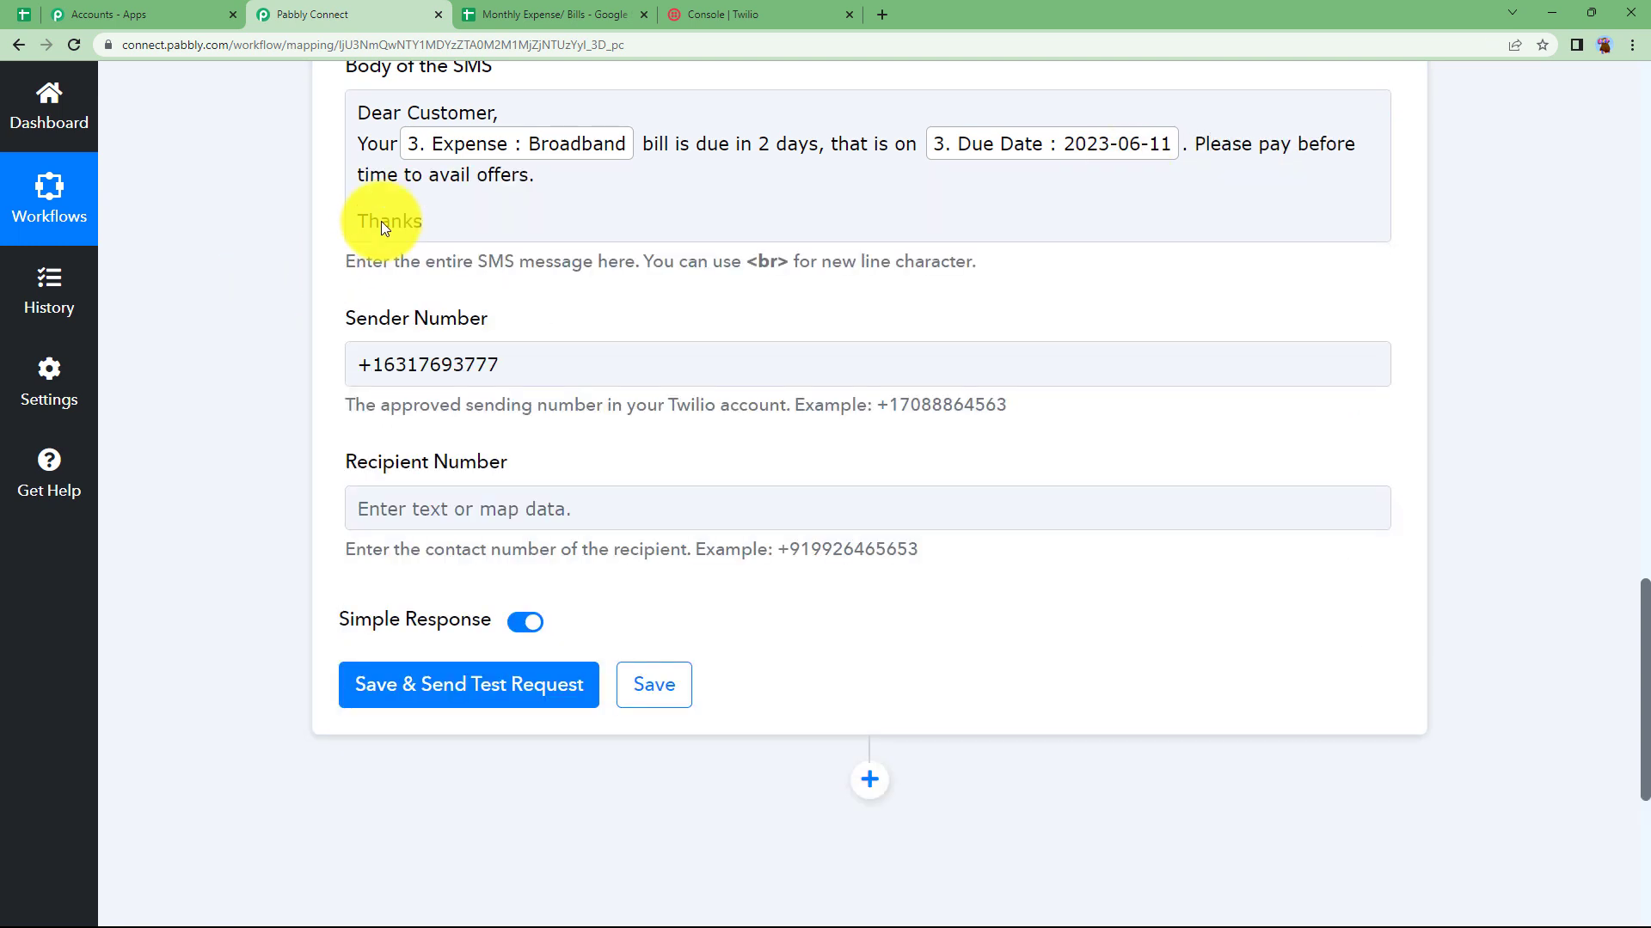
left_click(317, 294)
scroll(317, 294, "up", 3)
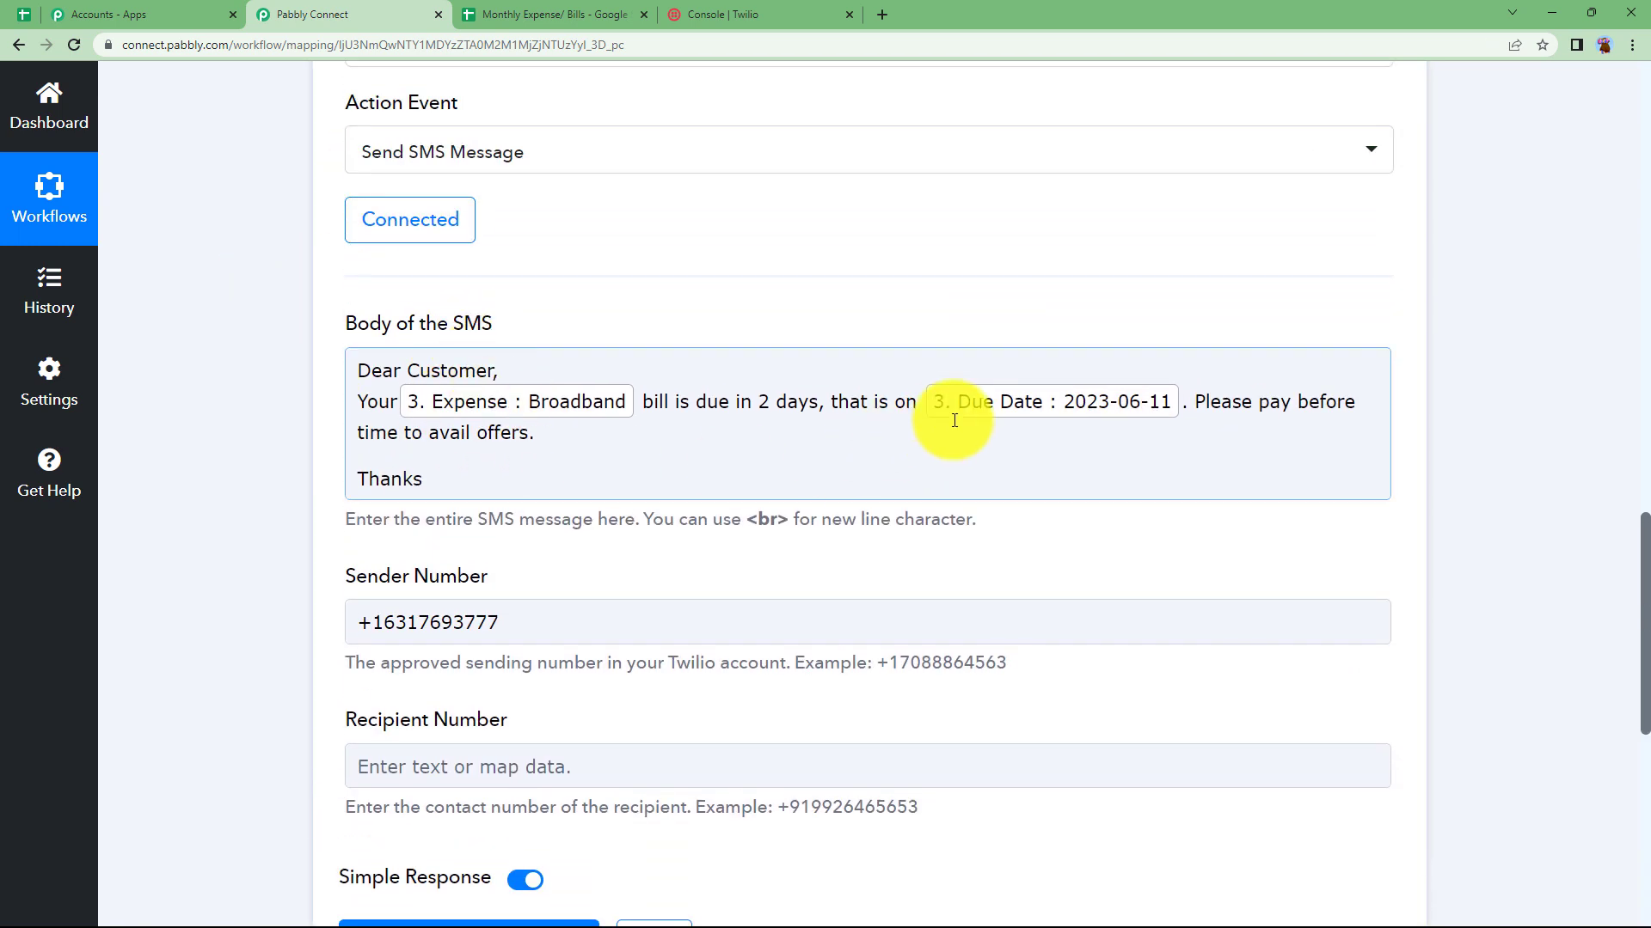
left_click(626, 12)
left_click(693, 329)
left_click(368, 13)
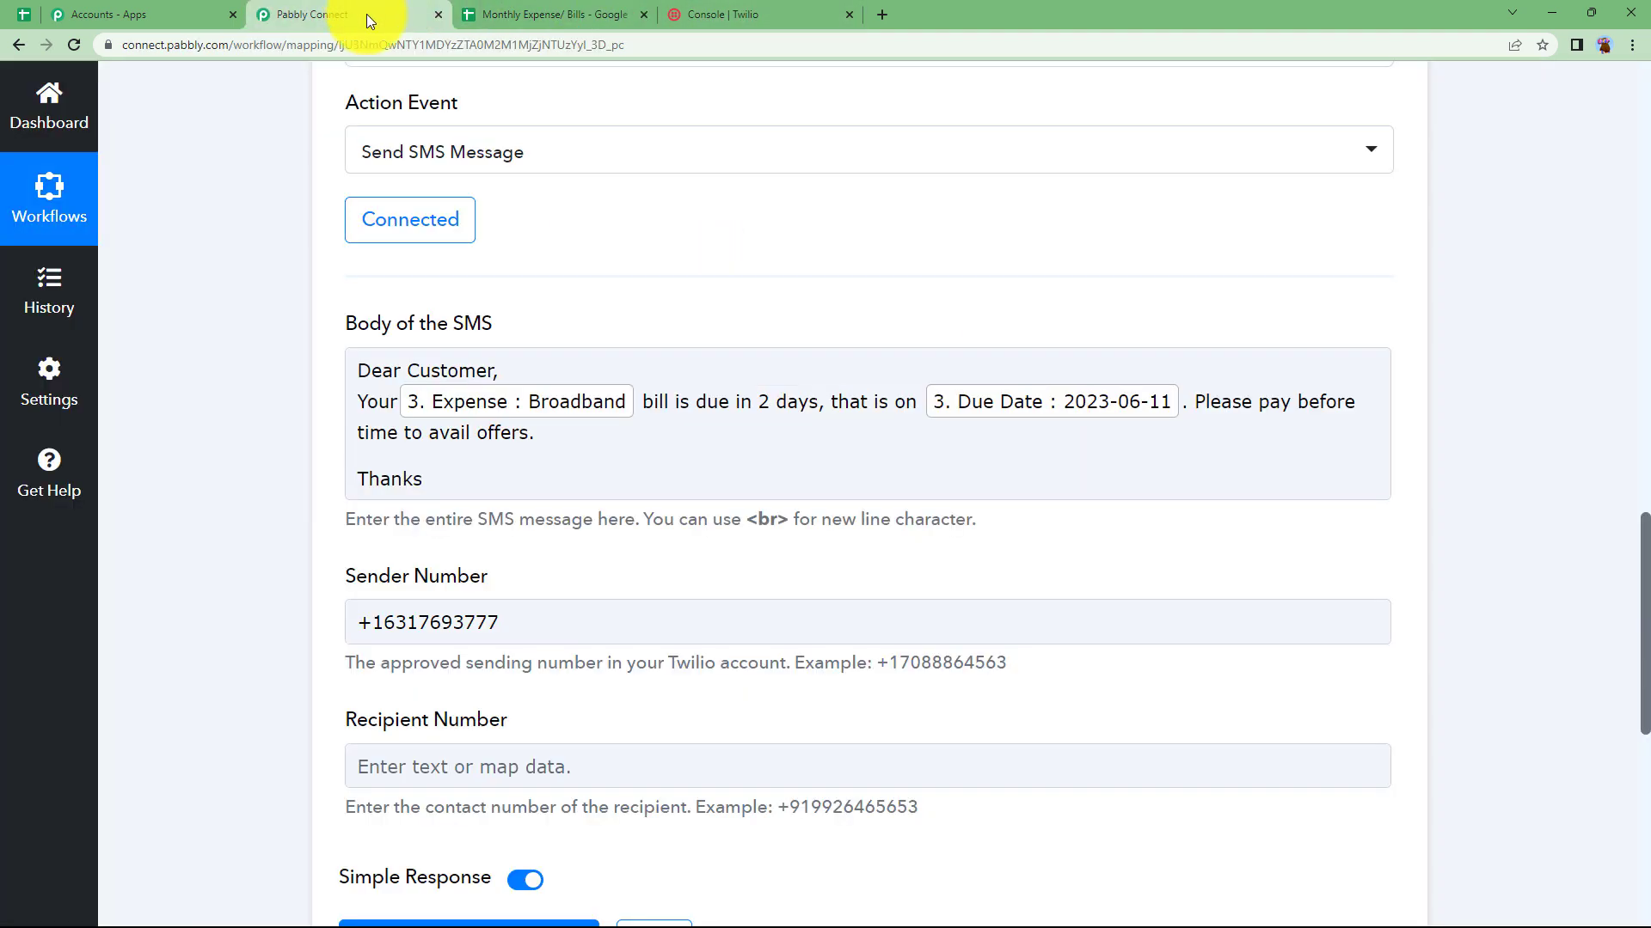
scroll(530, 306, "up", 5)
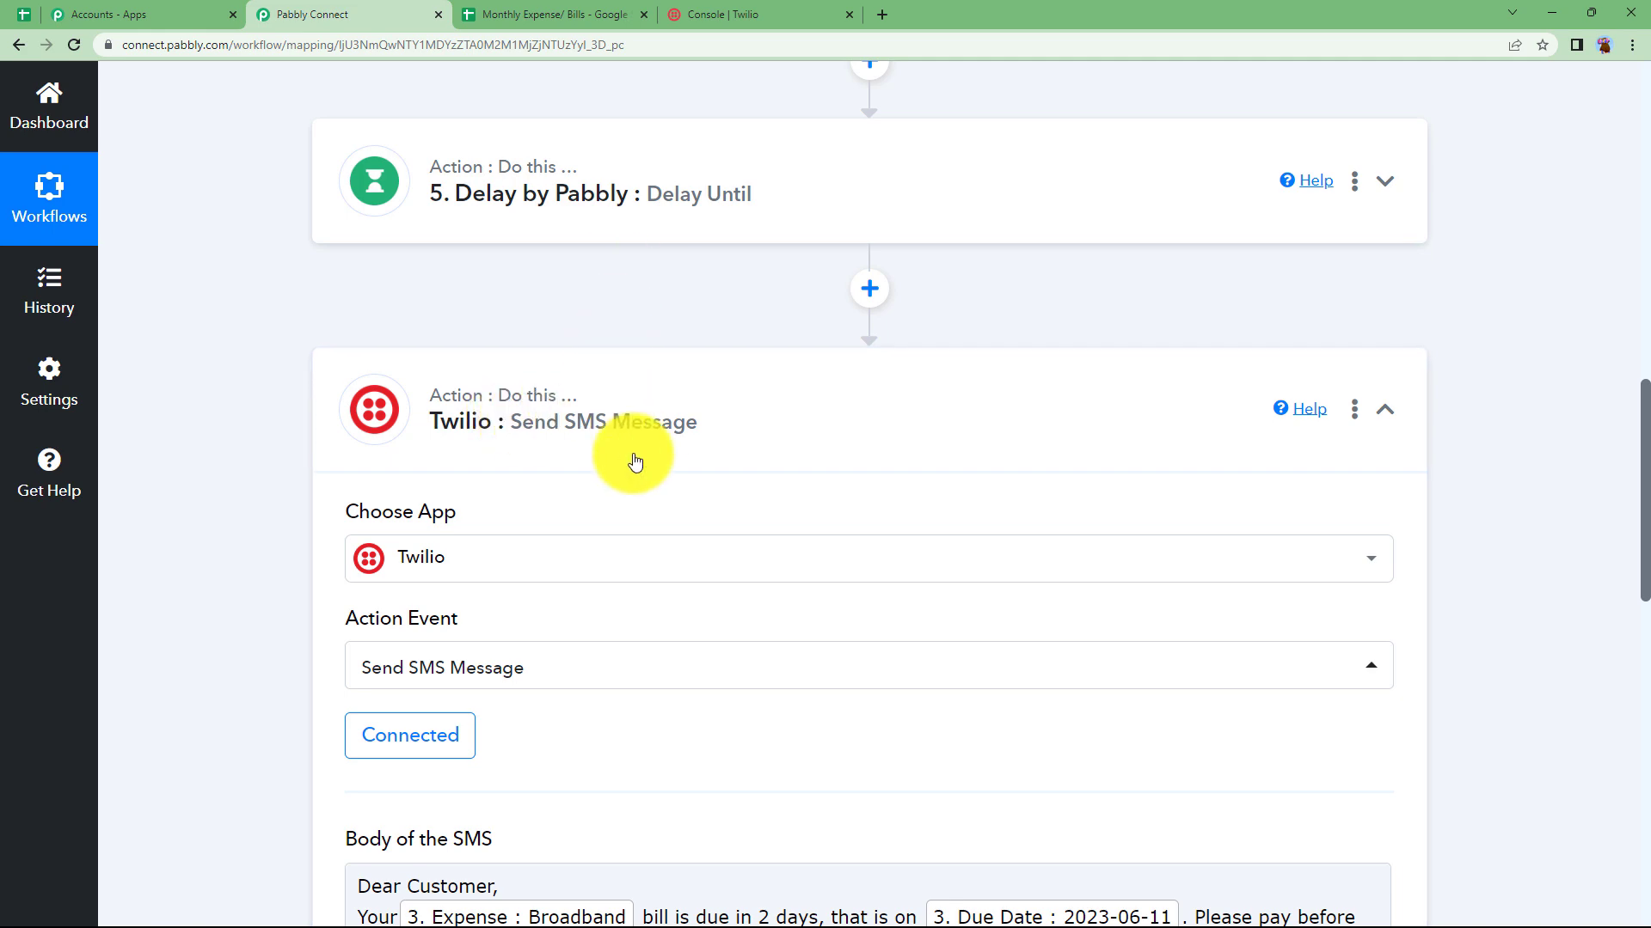
scroll(634, 460, "down", 3)
scroll(634, 455, "down", 4)
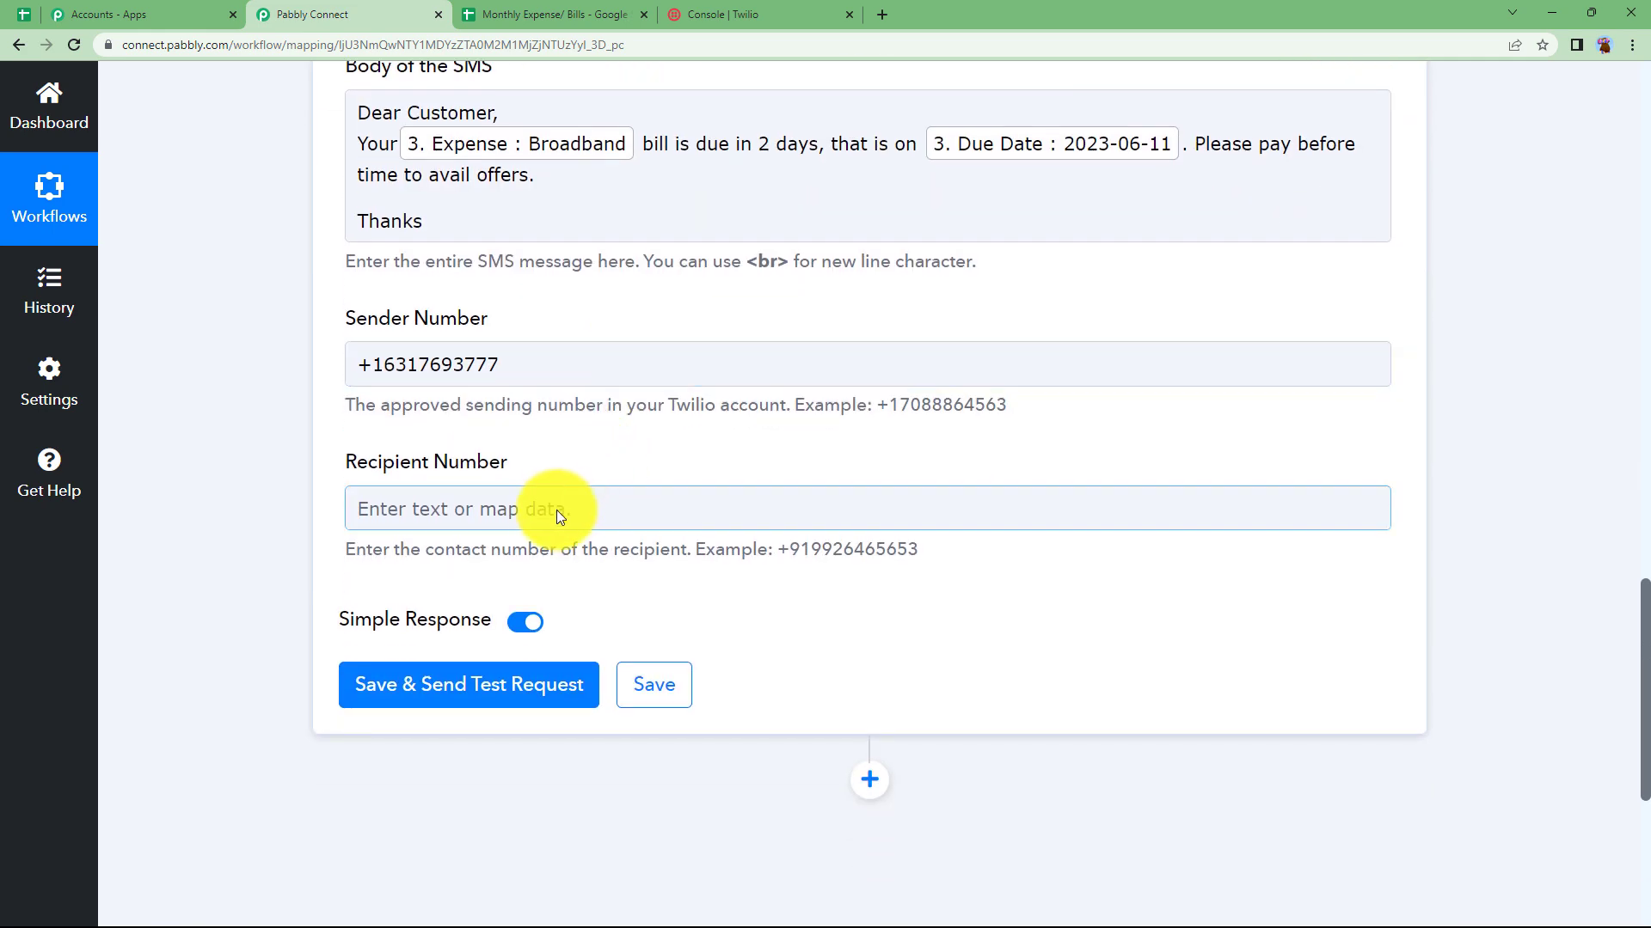
Paste the recipient's number, send a test SMS, and read the returned Broadband bill message
left_click(533, 507)
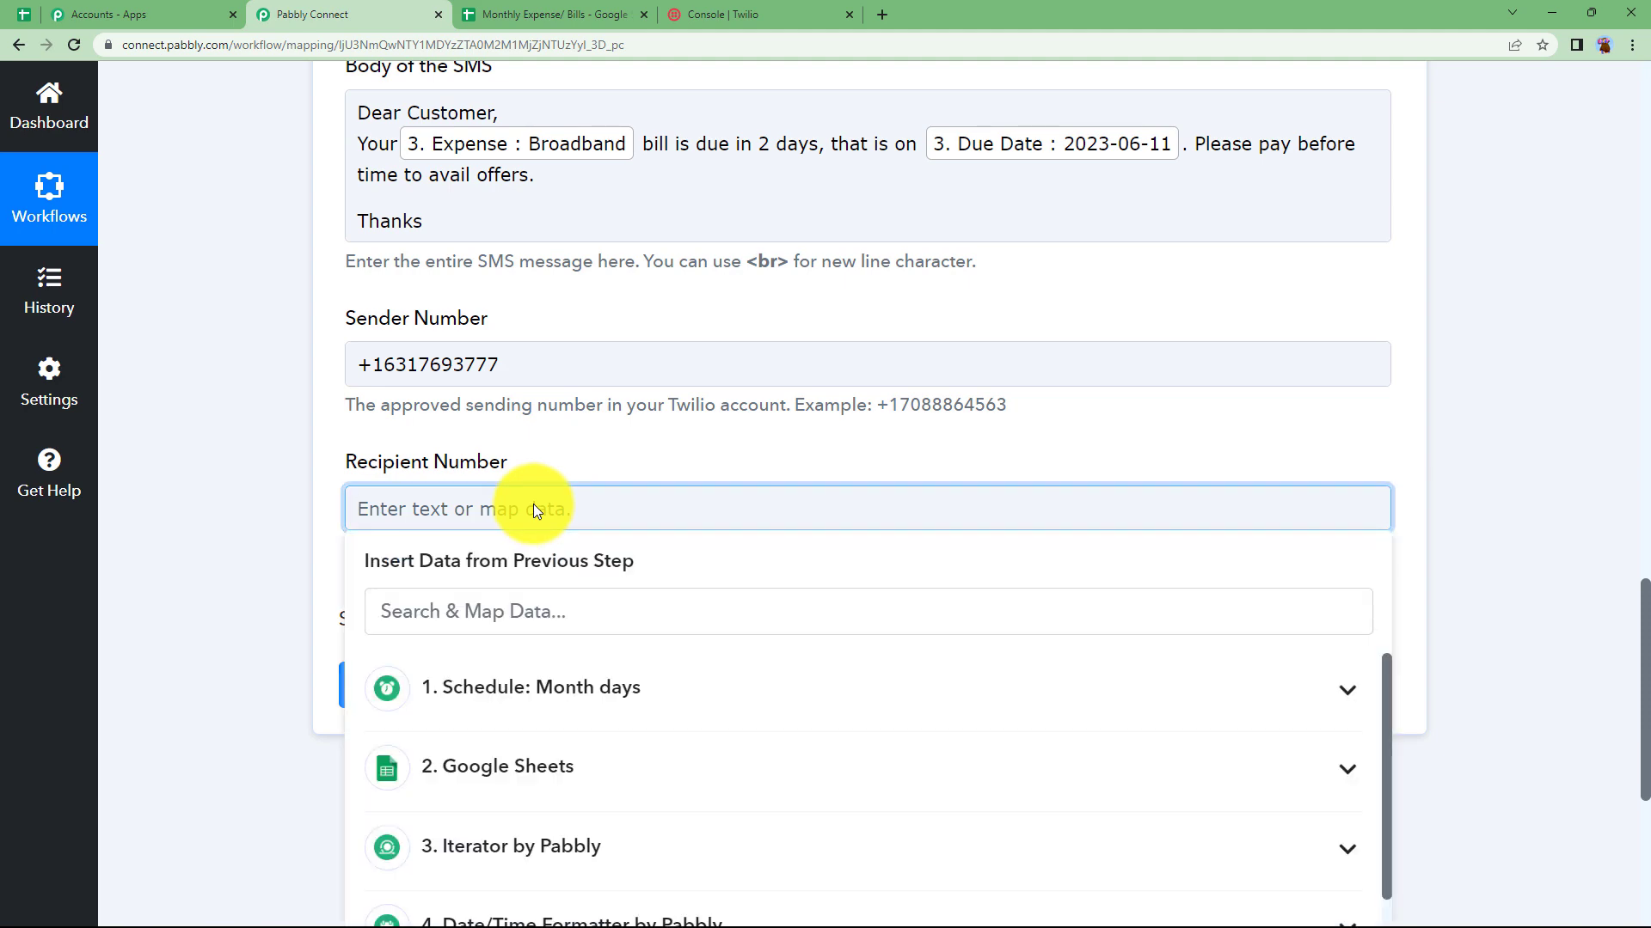
key("ctrl+v")
left_click(484, 684)
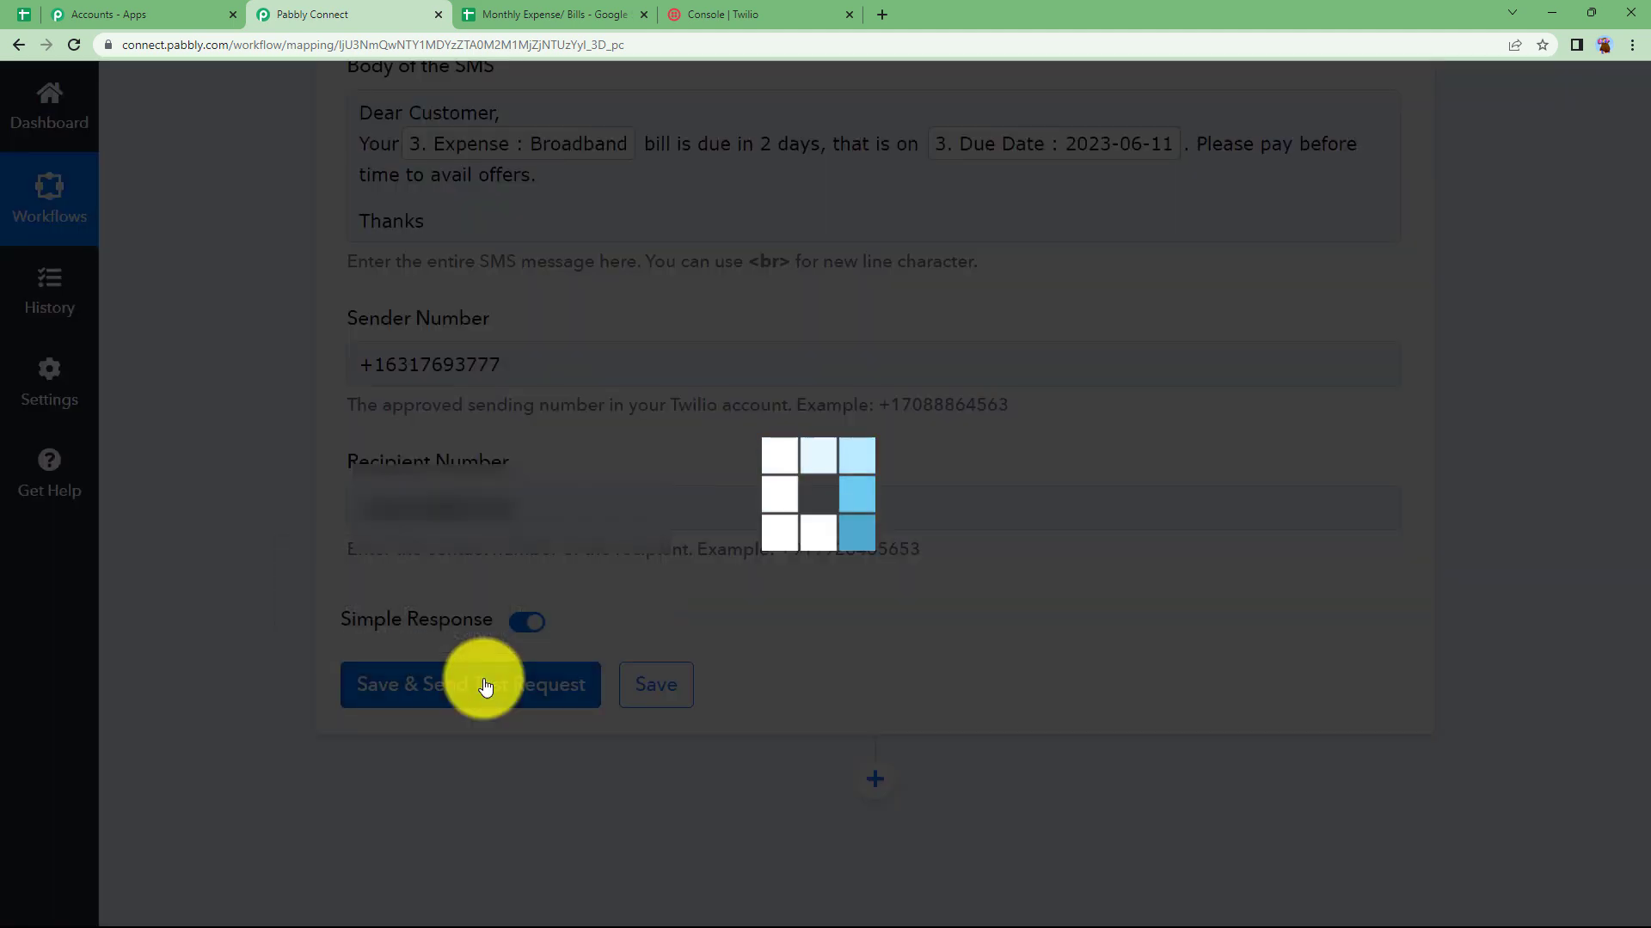
scroll(235, 661, "down", 5)
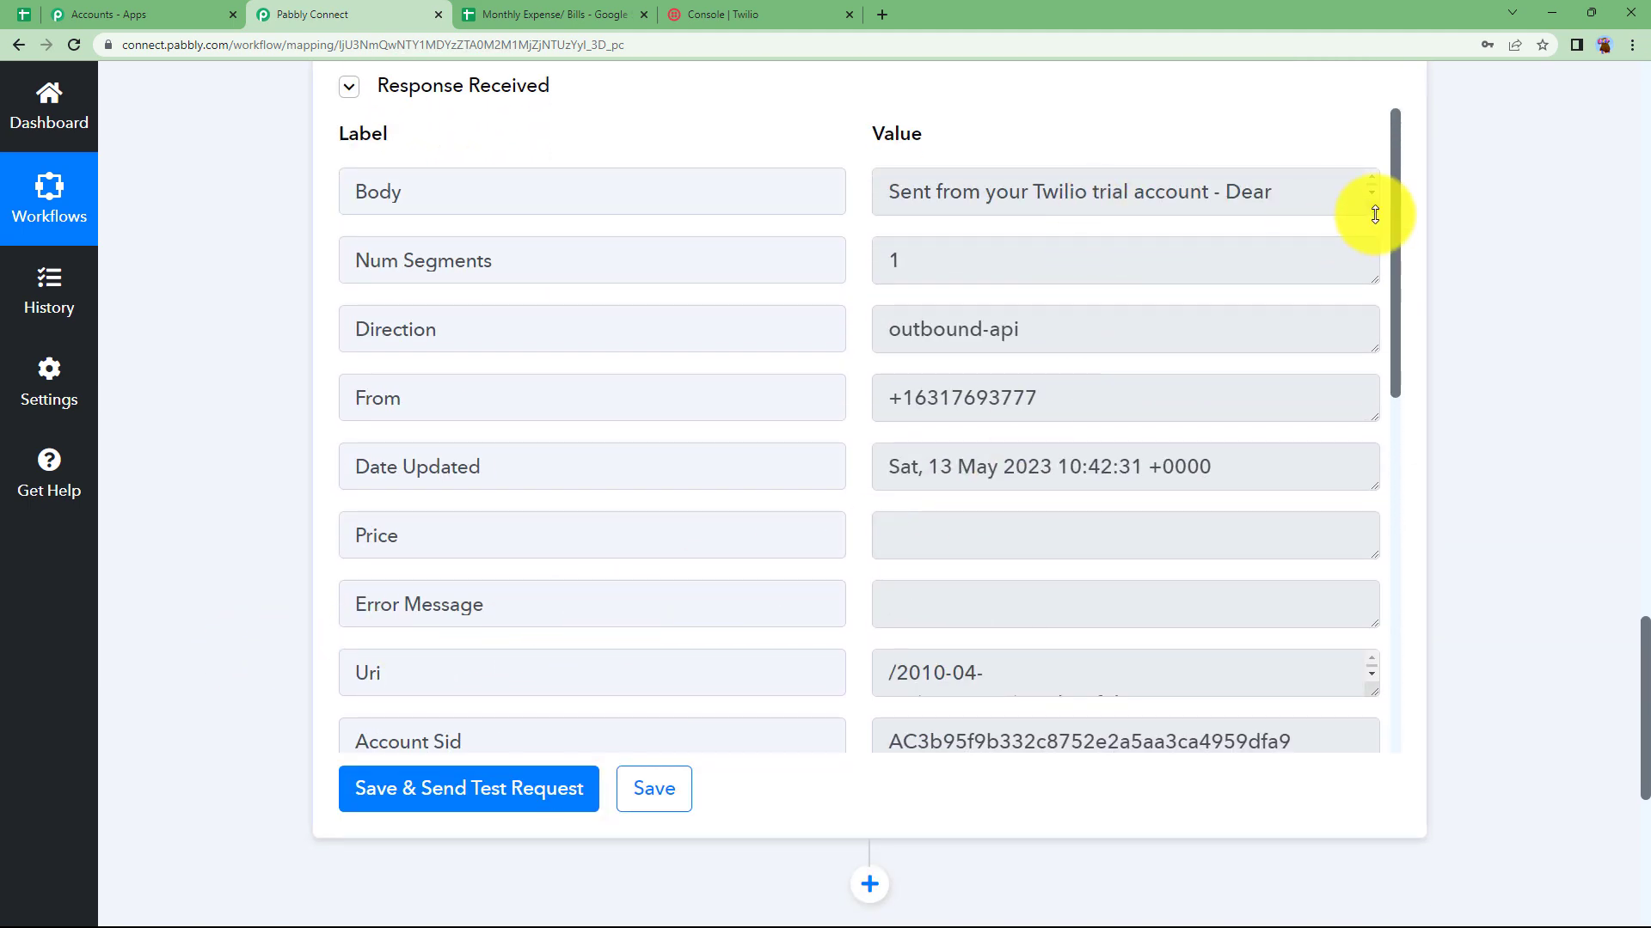
left_click_drag(1376, 214, 1362, 346)
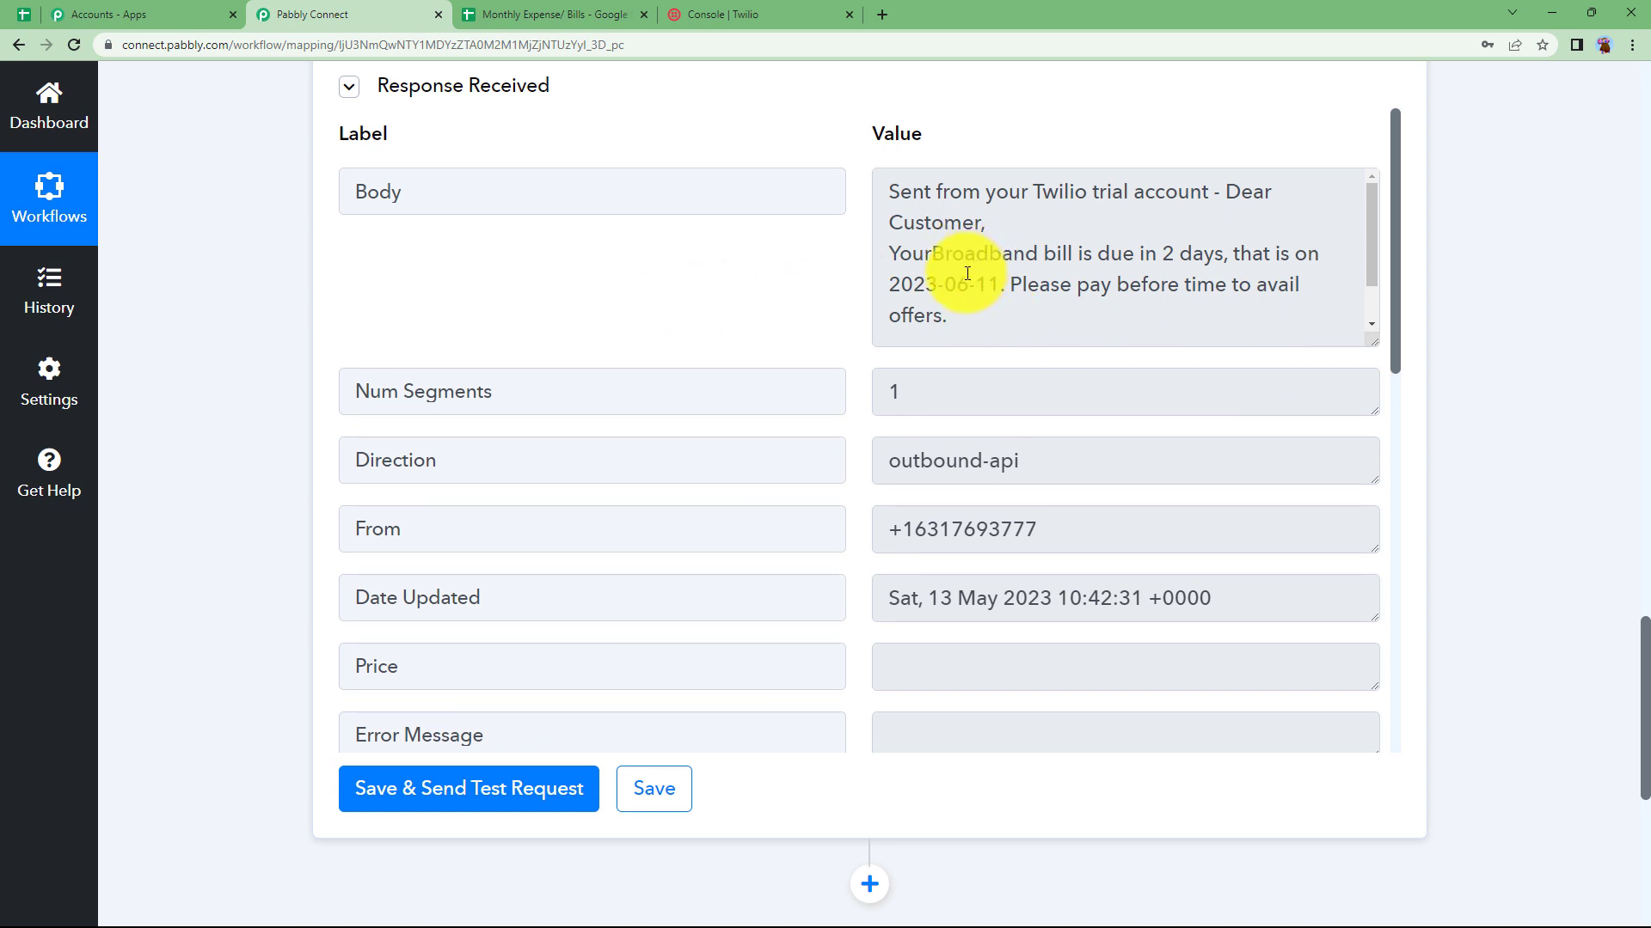
left_click_drag(884, 190, 954, 321)
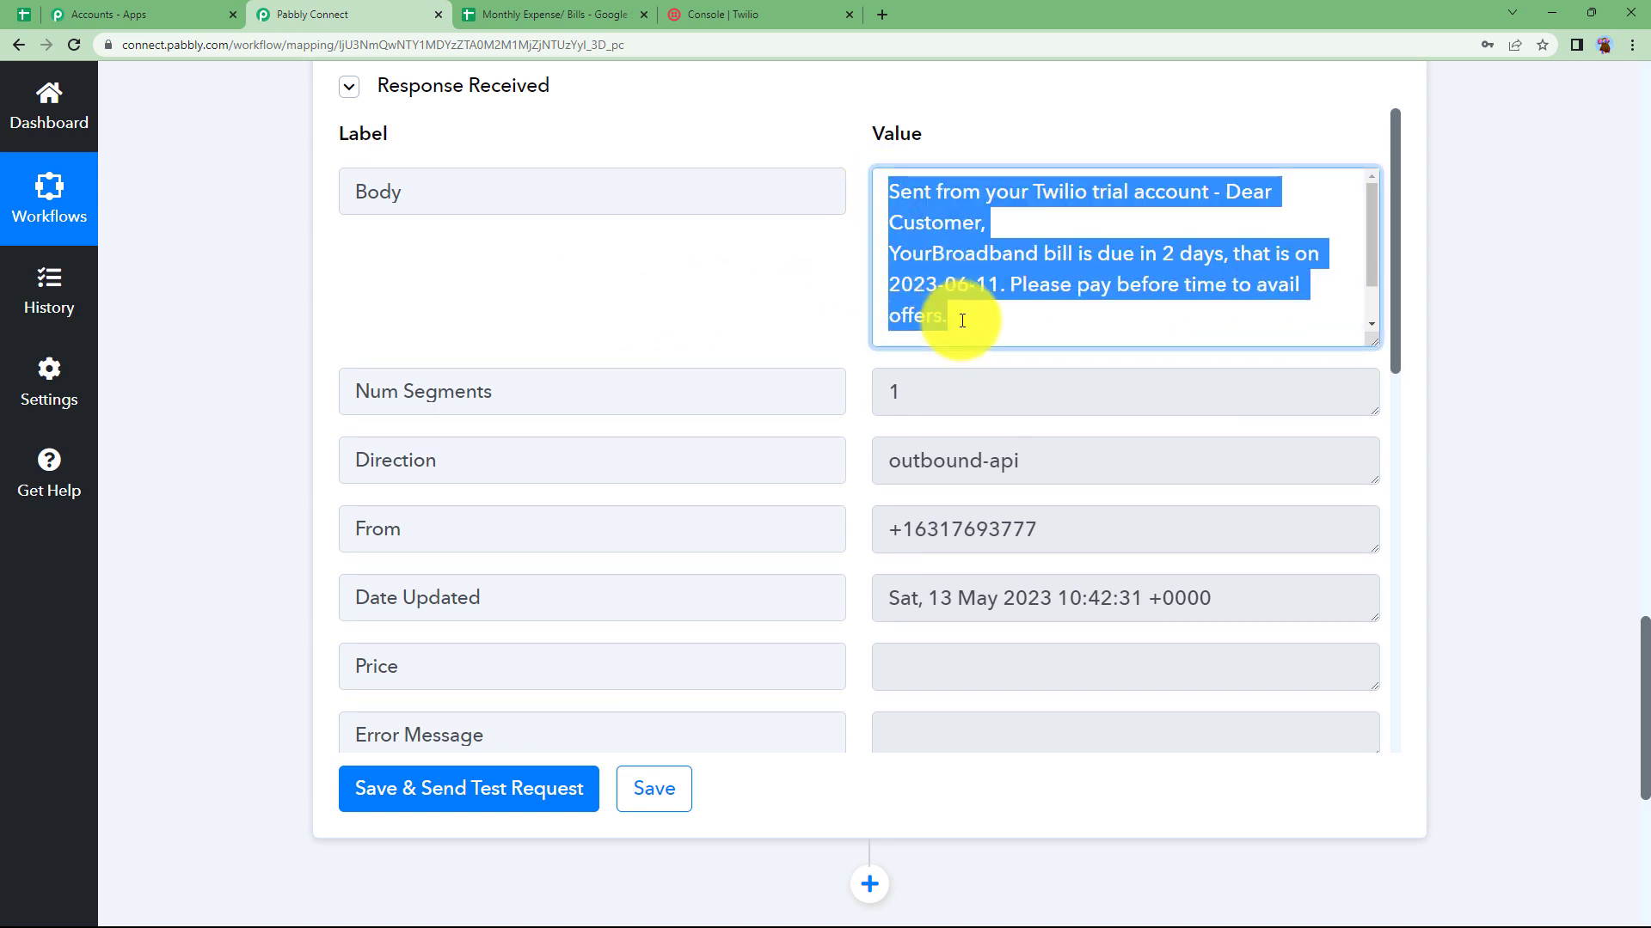
left_click(803, 312)
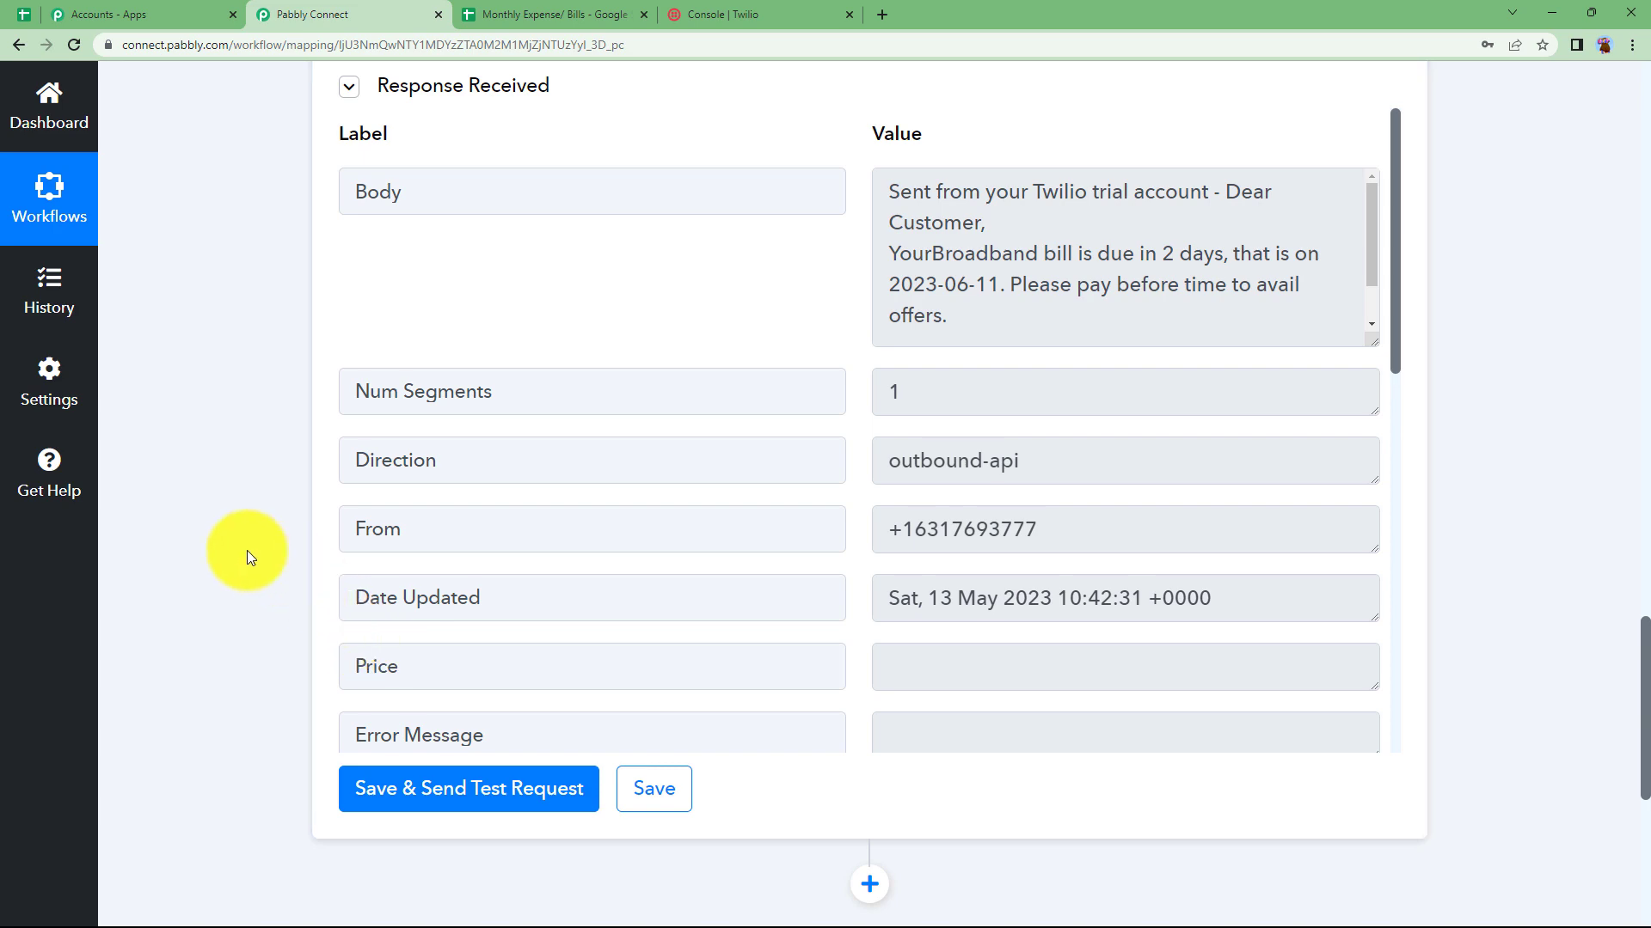
Collapse the Twilio step, then view and close the received-SMS screenshot in Photos
scroll(247, 552, "up", 15)
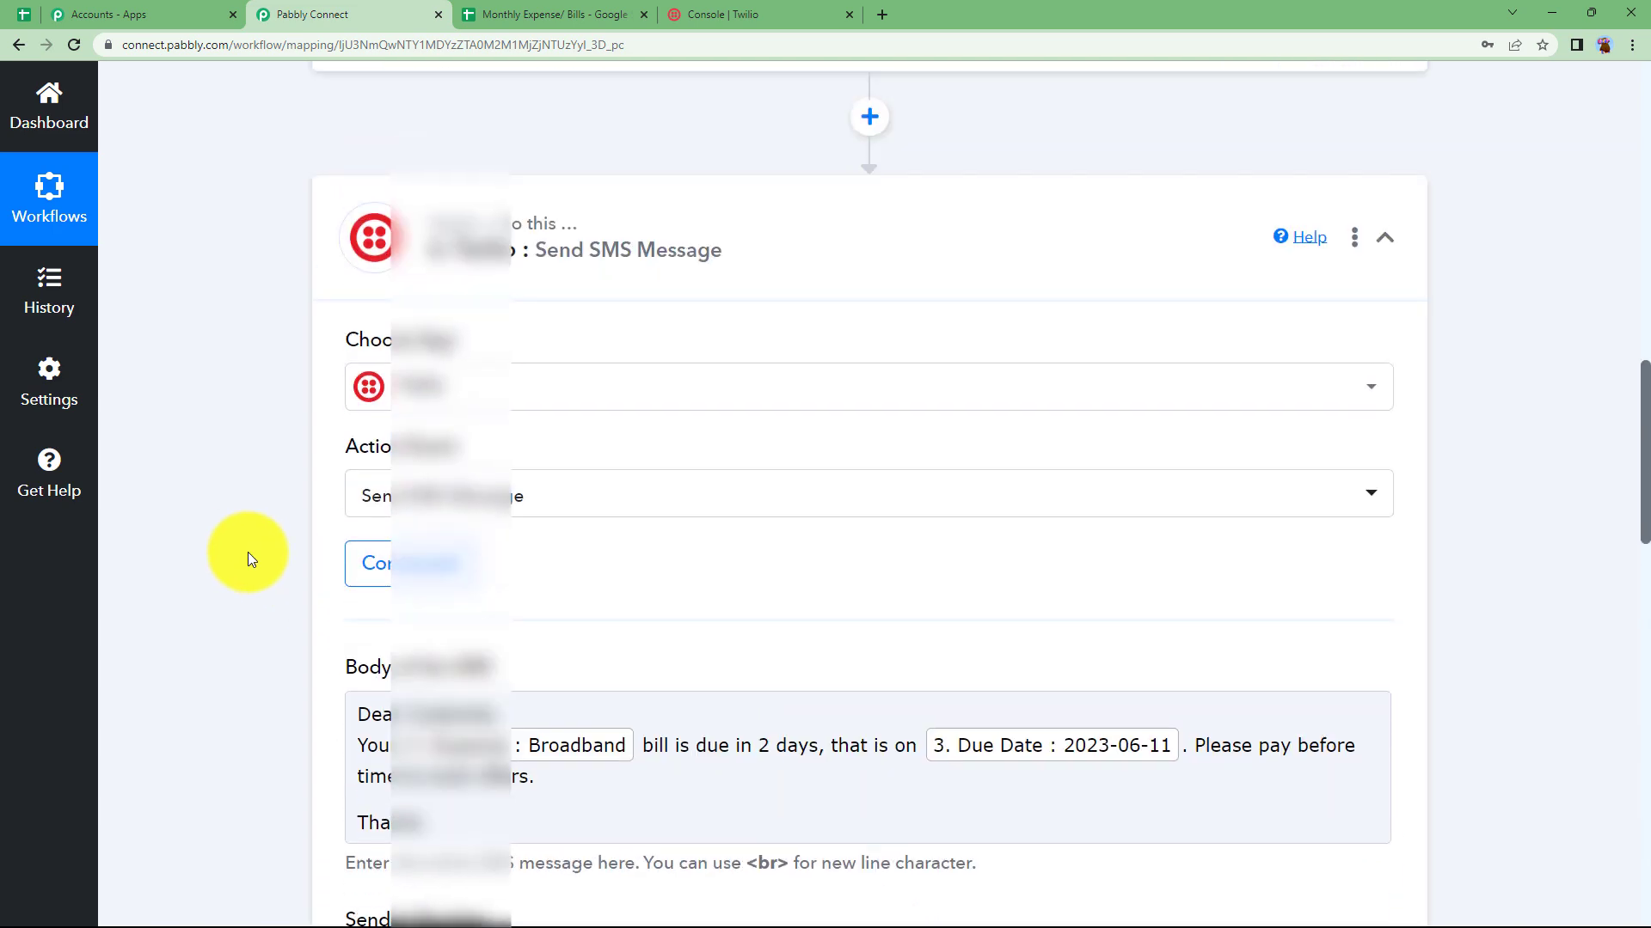
left_click(379, 490)
scroll(237, 492, "up", 4)
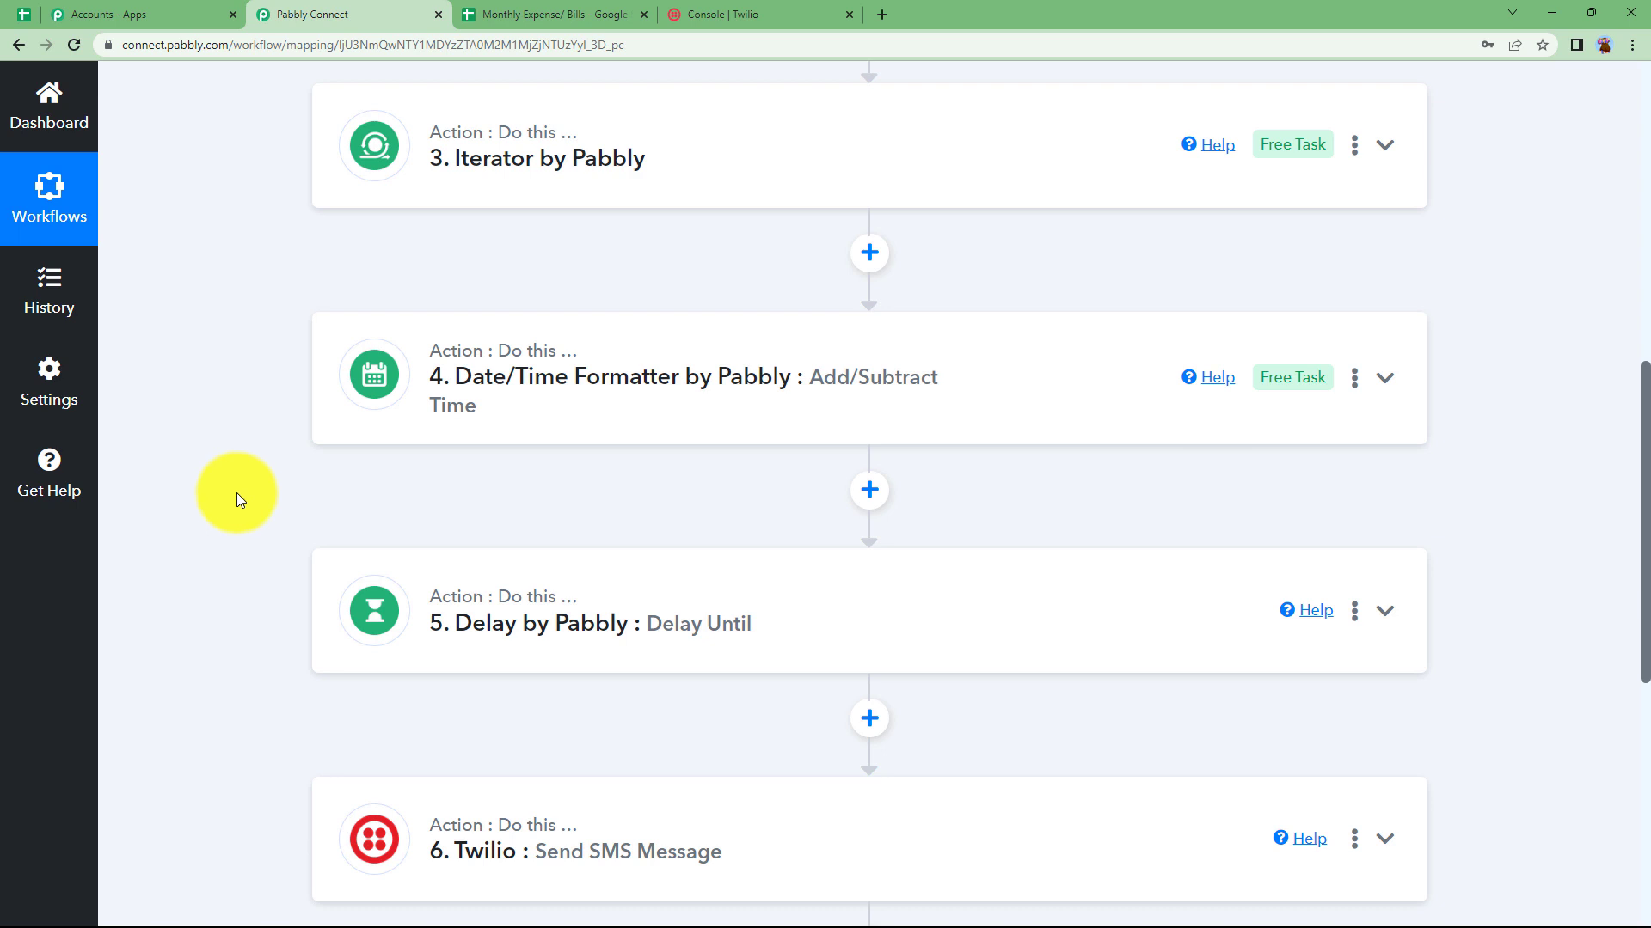
key("alt+Tab")
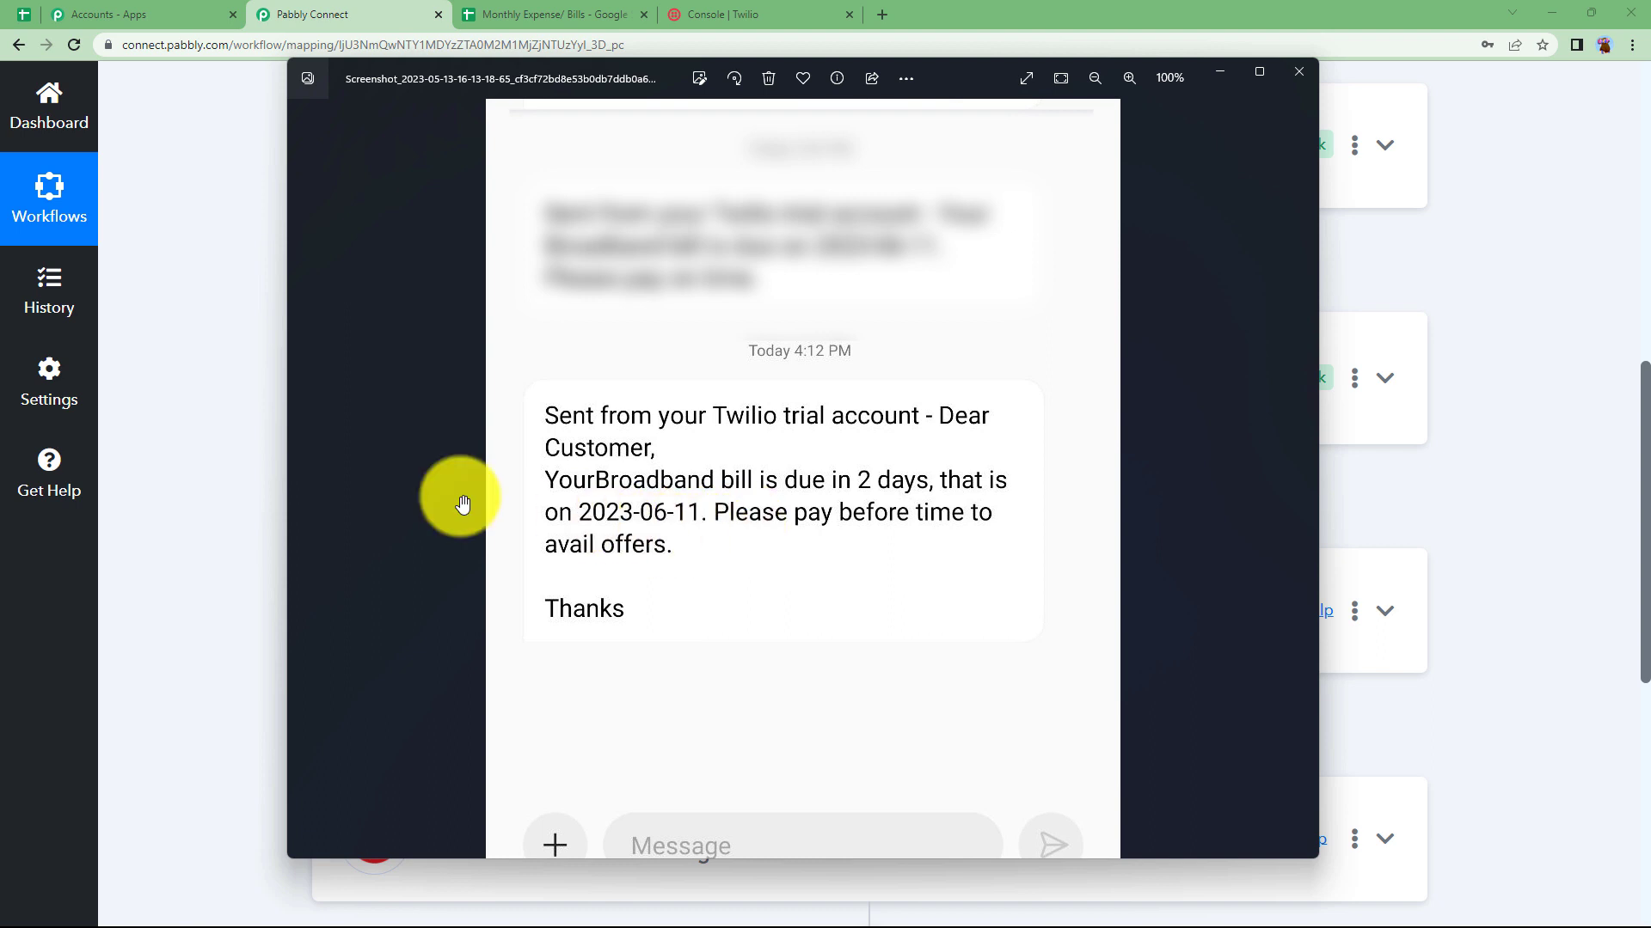
left_click(246, 438)
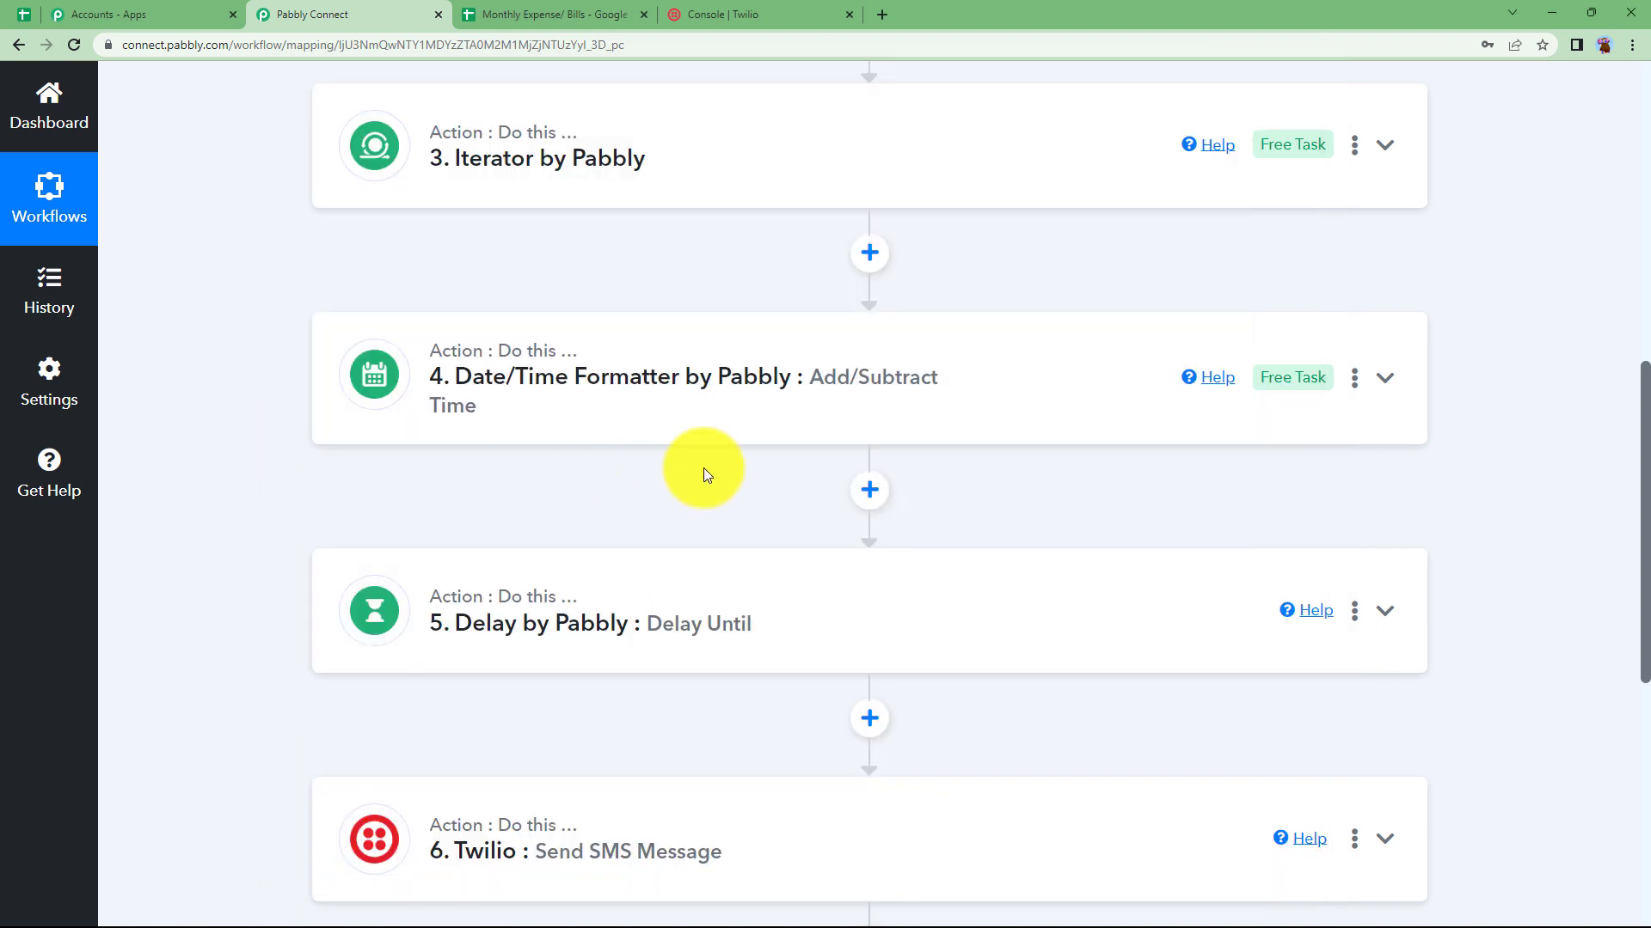